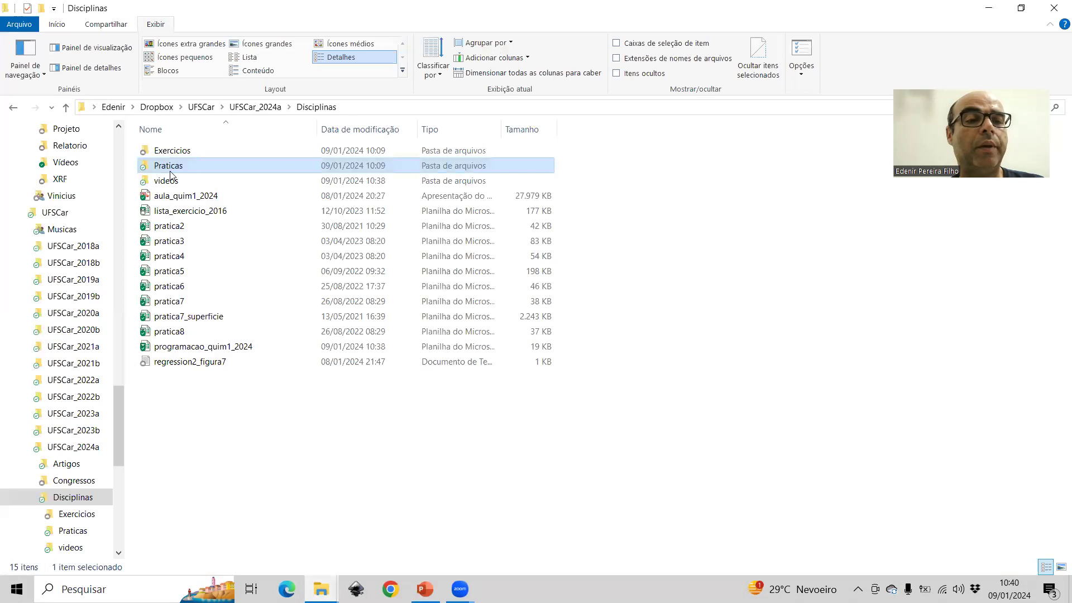
Open the pratica1 workbook from the Praticas folder.
{"action": "left_click", "coordinate": [167, 166]}
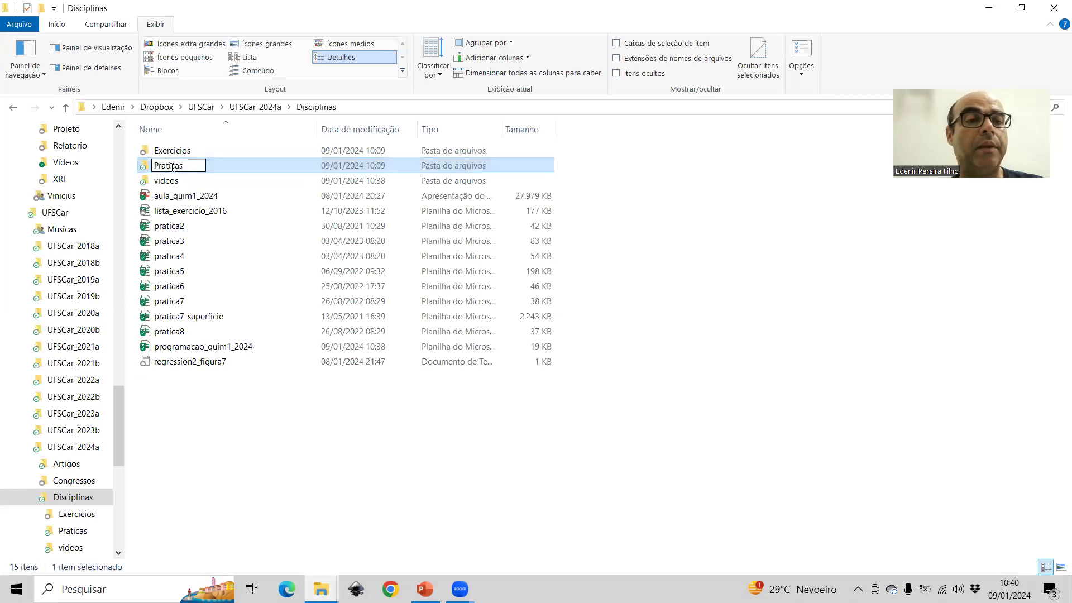
{"action": "left_click", "coordinate": [182, 178]}
{"action": "left_click", "coordinate": [175, 163]}
{"action": "double_click", "coordinate": [174, 164]}
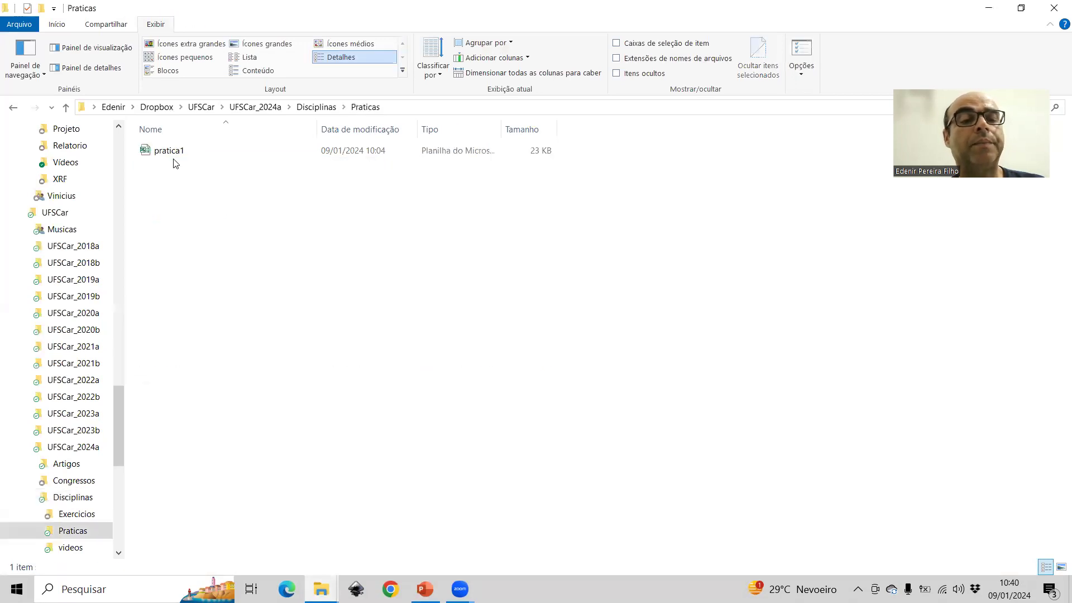
{"action": "double_click", "coordinate": [175, 150]}
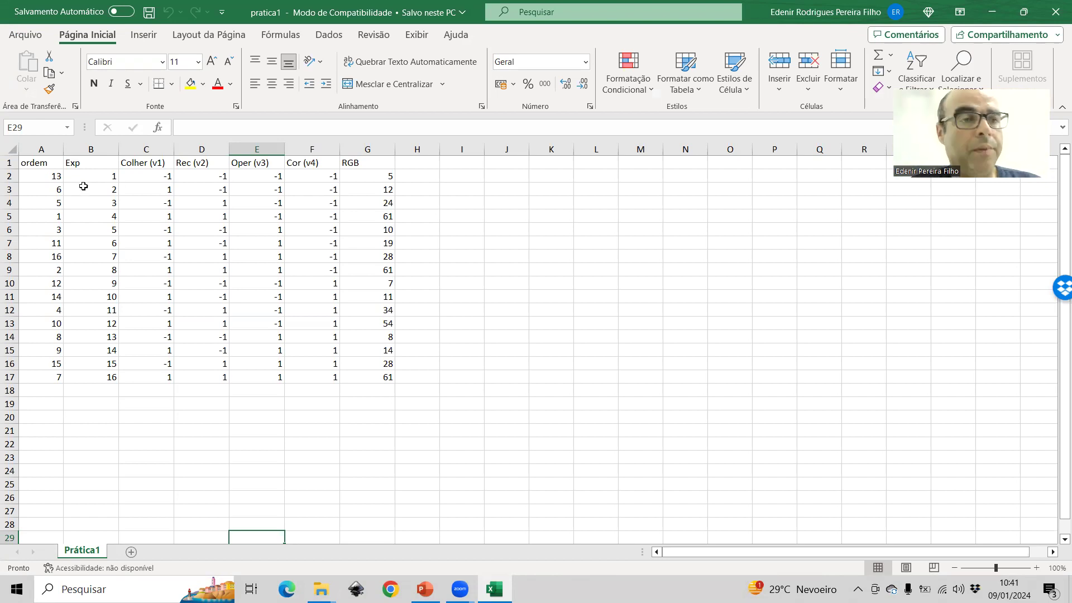
Examine the experiment table in A1:G17 and the run order listed in the ordem column.
{"action": "mouse_move", "coordinate": [38, 161]}
{"action": "left_mouse_down"}
{"action": "mouse_move", "coordinate": [290, 233]}
{"action": "mouse_move", "coordinate": [356, 376]}
{"action": "left_mouse_up"}
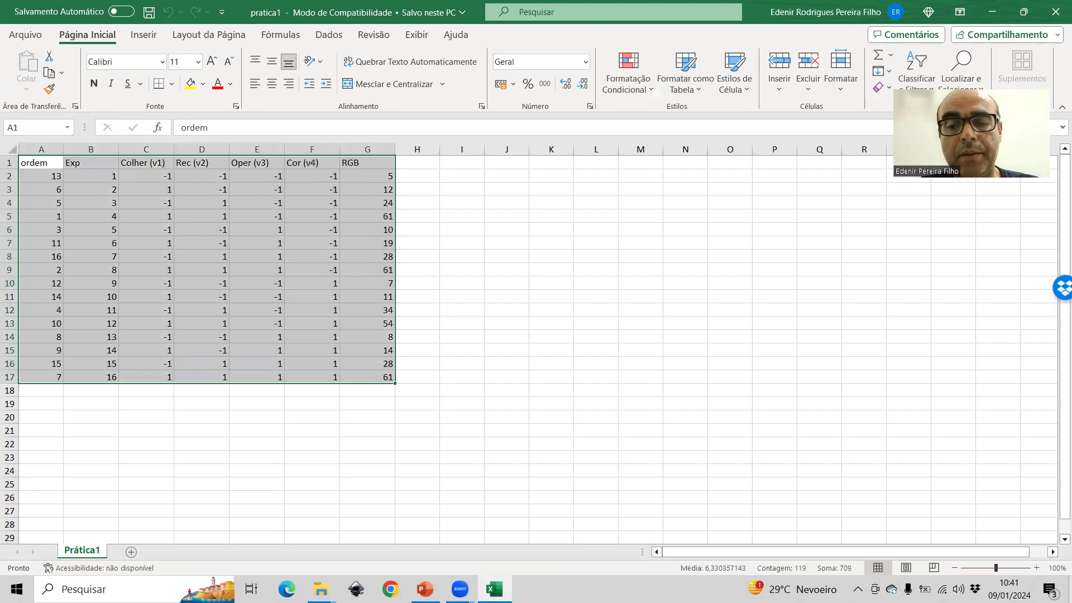
{"action": "left_click", "coordinate": [1036, 568]}
{"action": "left_click", "coordinate": [1036, 568]}
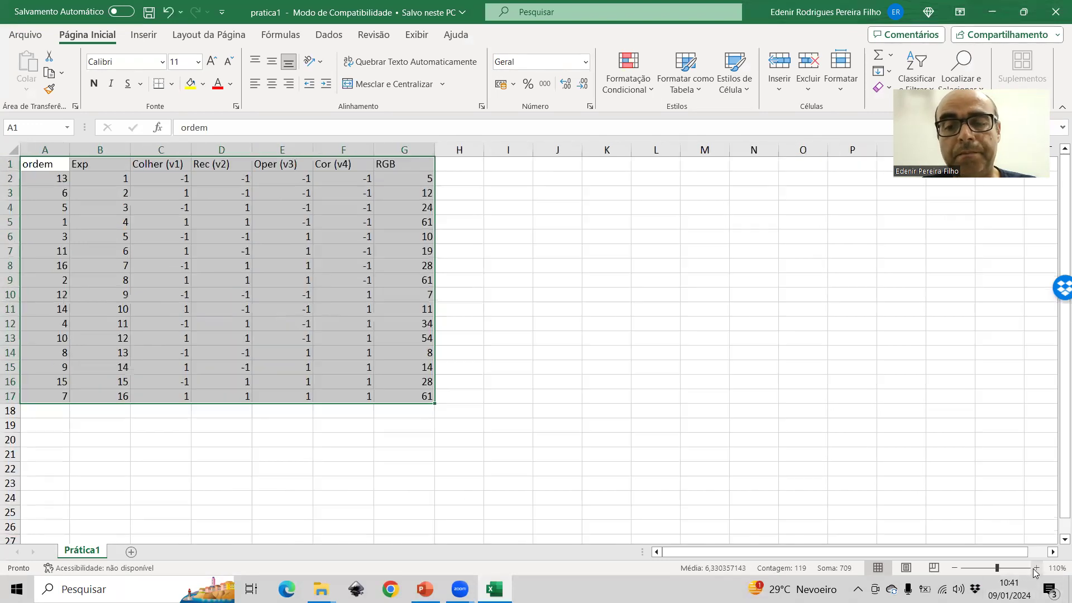
{"action": "left_click", "coordinate": [1036, 567]}
{"action": "left_click", "coordinate": [1036, 568]}
{"action": "left_click", "coordinate": [1035, 568]}
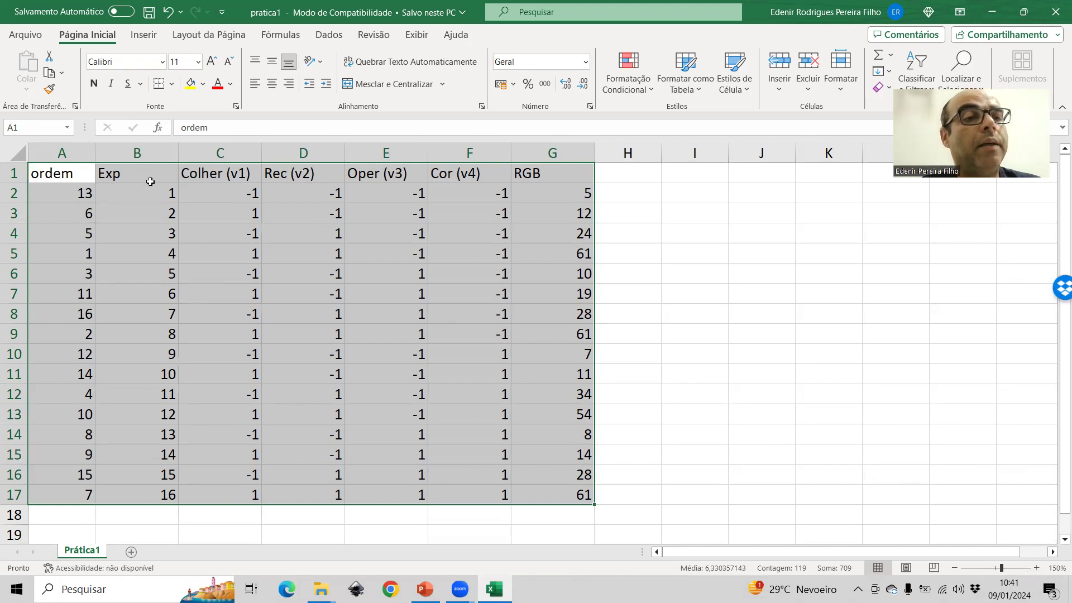
{"action": "left_click", "coordinate": [59, 191]}
{"action": "left_click_drag", "start_coordinate": [63, 219], "coordinate": [66, 504]}
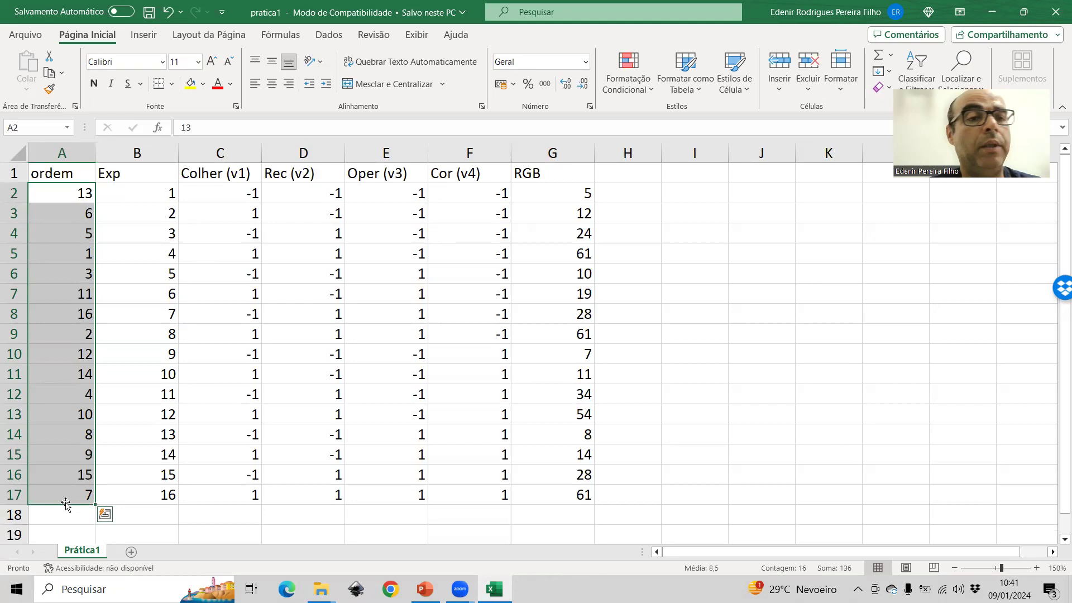
Insert a blank row above the table's header row.
{"action": "right_click", "coordinate": [15, 173]}
{"action": "left_click", "coordinate": [74, 308]}
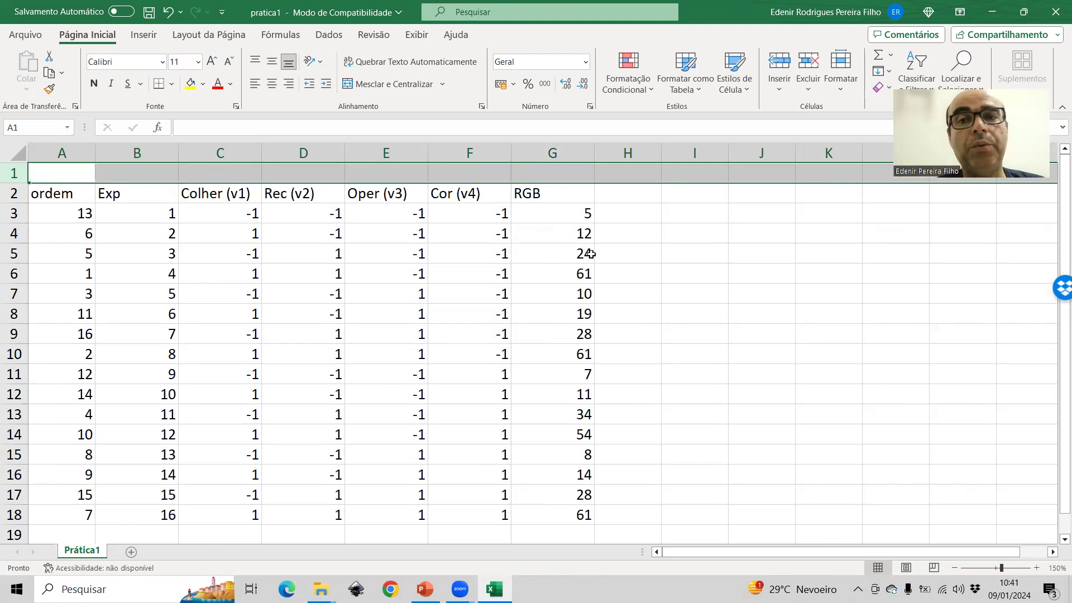
{"action": "left_click", "coordinate": [613, 210]}
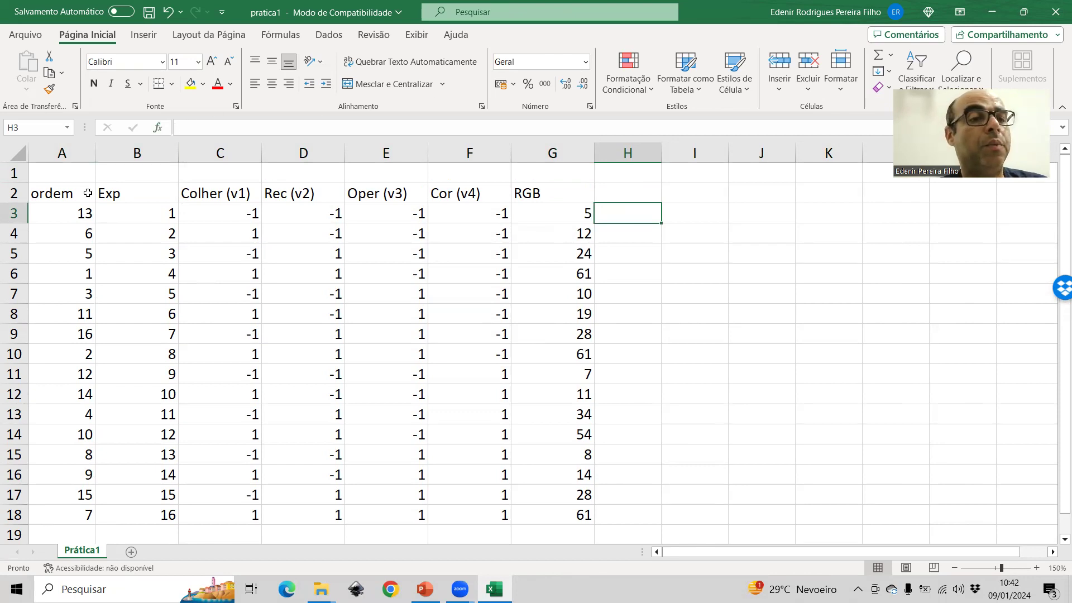
Insert the ALEATÓRIOENTRE function in cell H3, choosing it from the full list of functions.
{"action": "left_click_drag", "start_coordinate": [55, 220], "coordinate": [56, 509]}
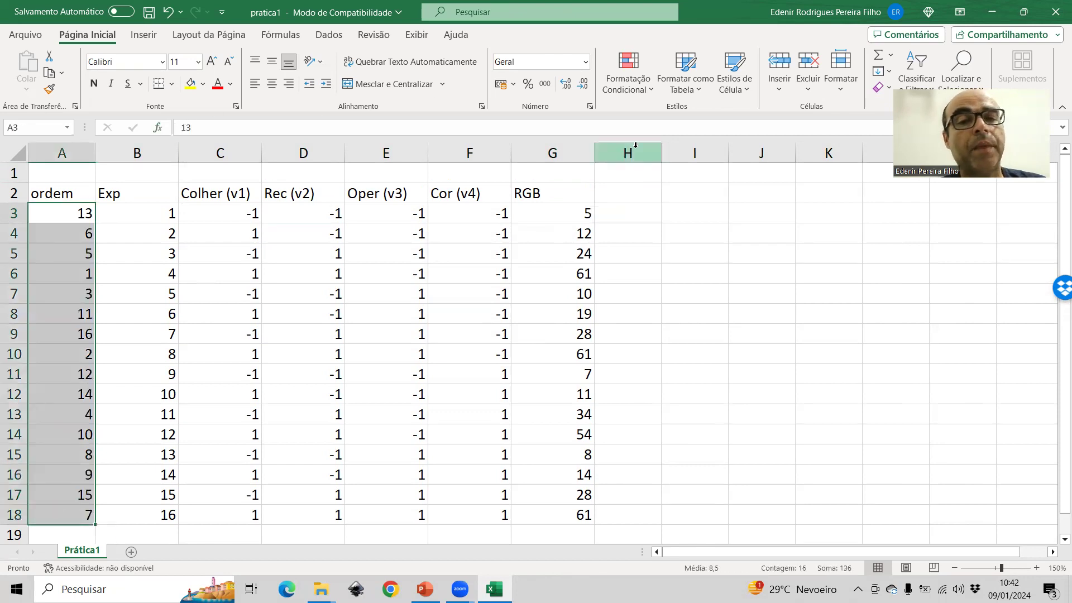
{"action": "left_click", "coordinate": [644, 213]}
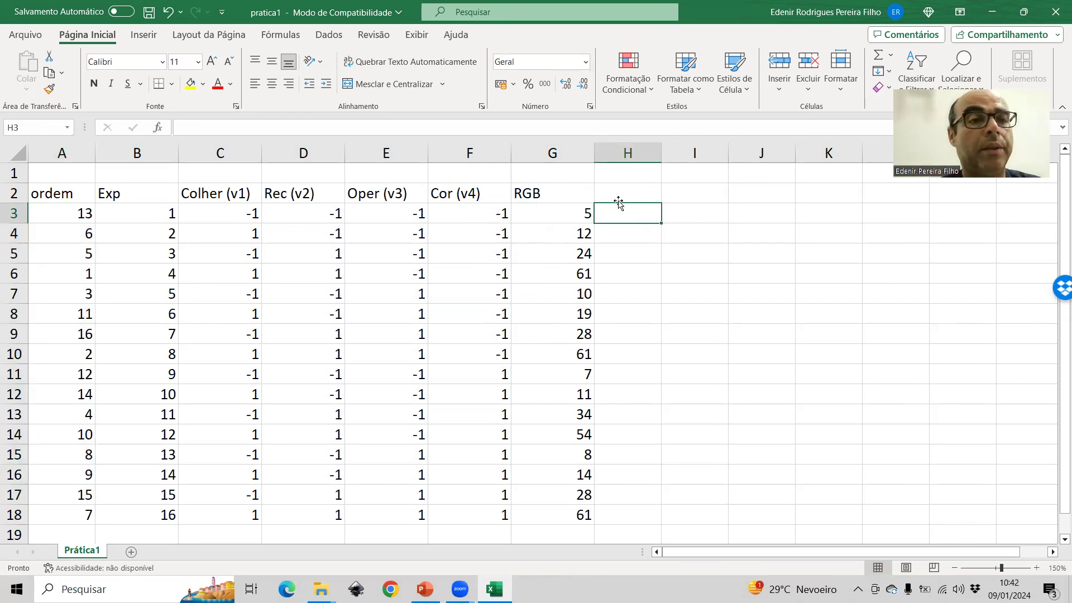
{"action": "left_click", "coordinate": [158, 128]}
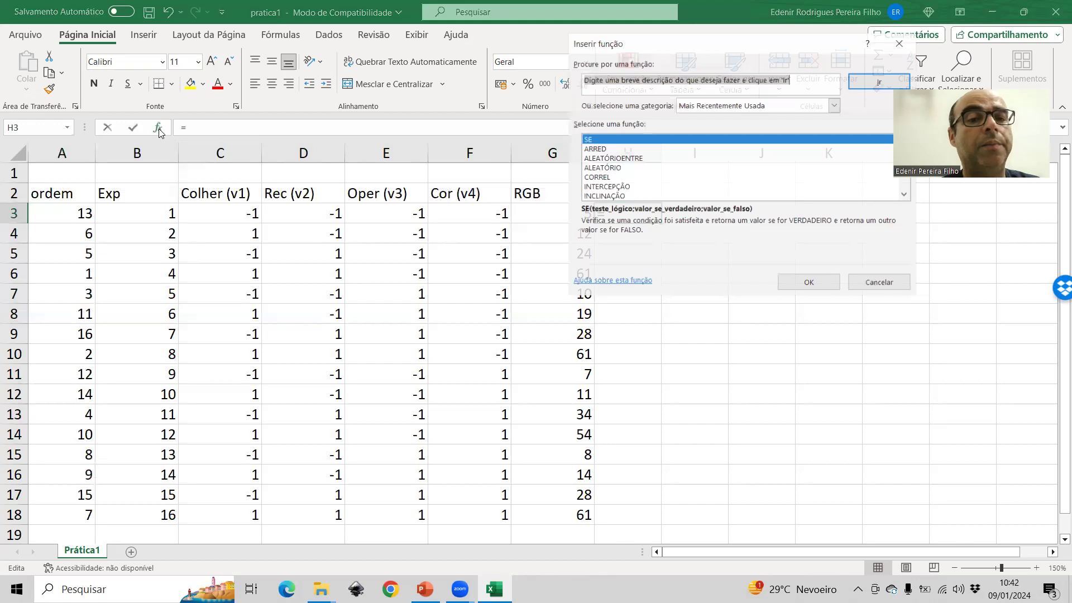
{"action": "left_click", "coordinate": [734, 105]}
{"action": "left_click", "coordinate": [735, 128]}
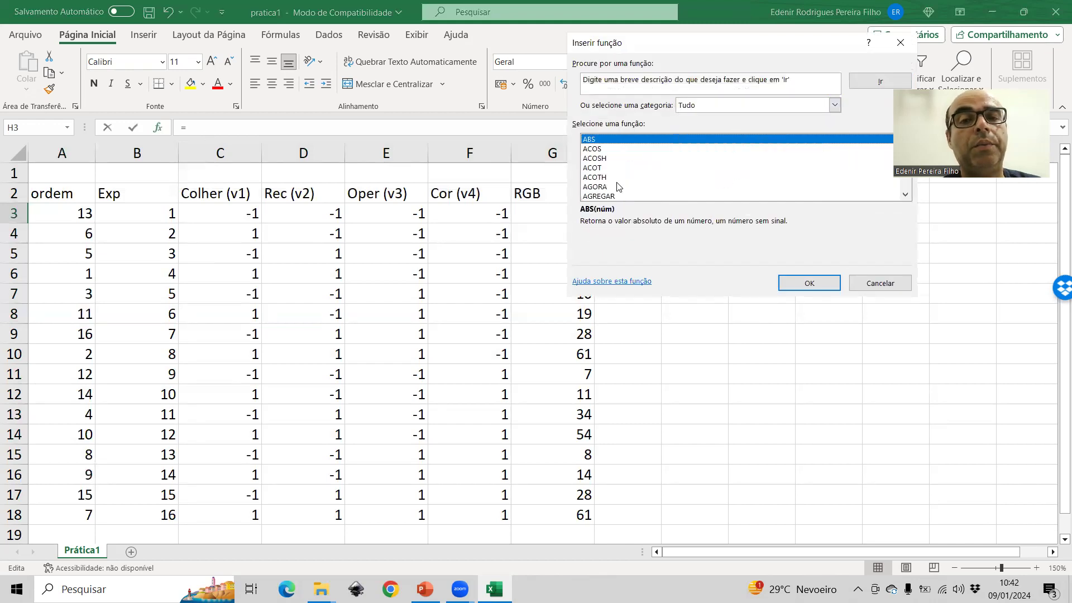
{"action": "left_click", "coordinate": [612, 167]}
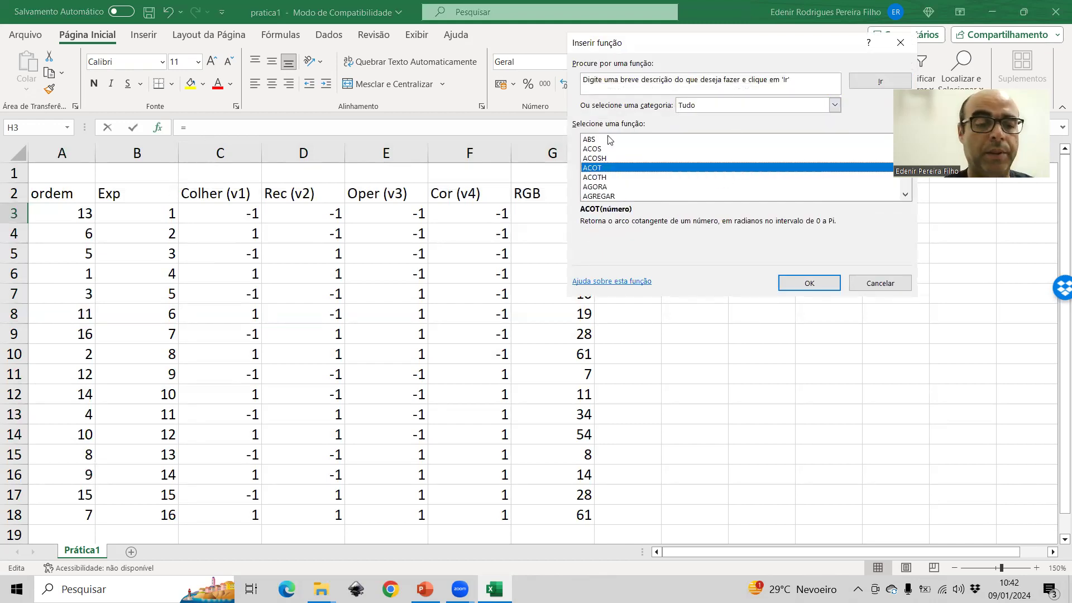
{"action": "key", "text": "Down"}
{"action": "key", "text": "Down"}
{"action": "key", "text": "Down"}
{"action": "key", "text": "Down"}
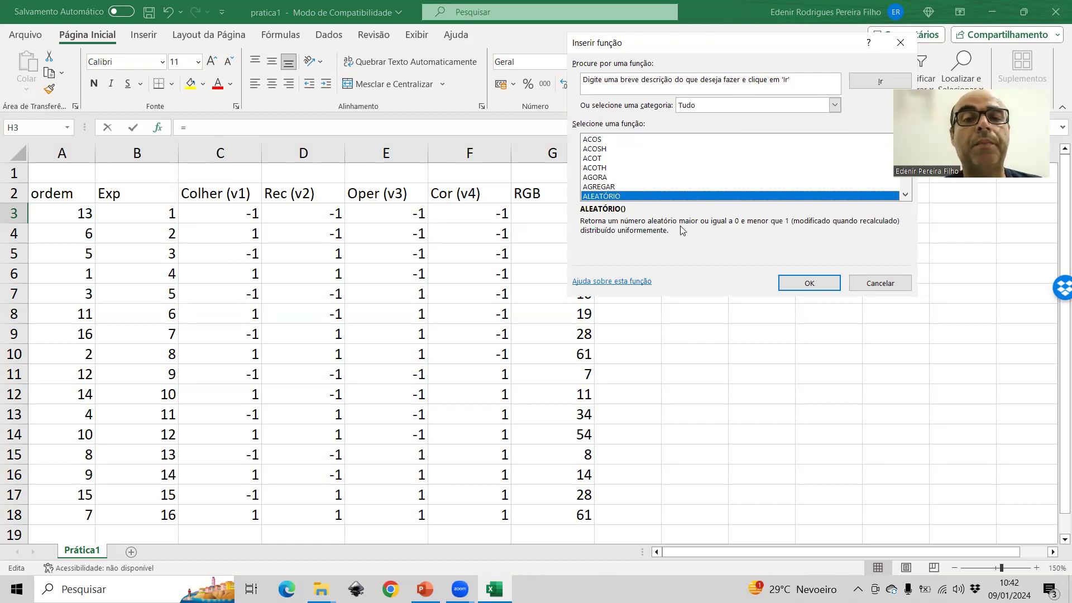
{"action": "key", "text": "Down"}
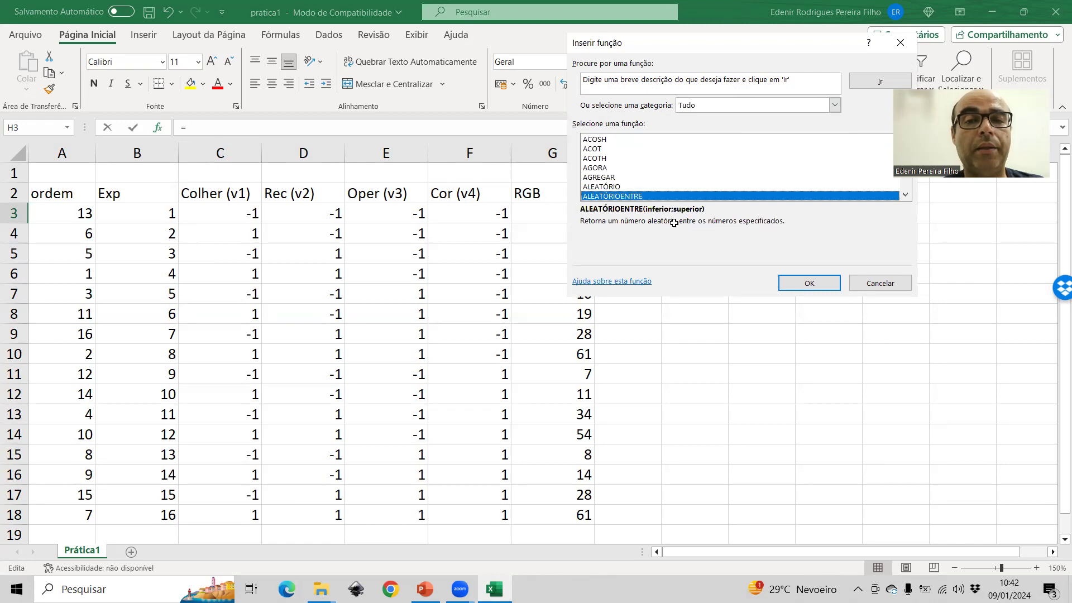
{"action": "key", "text": "Return"}
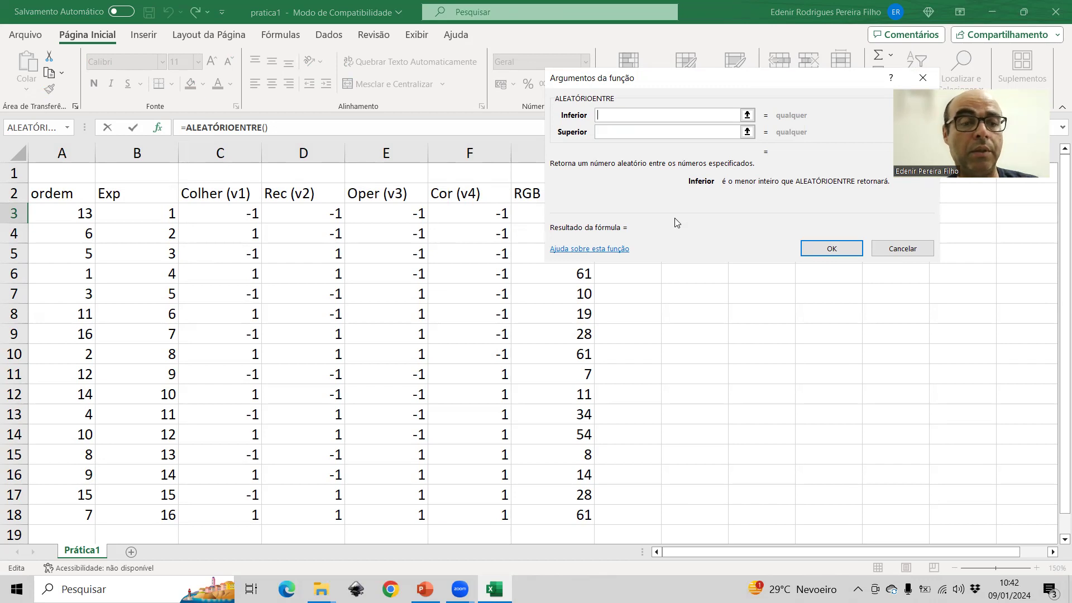
Set the random function's lower bound to 1 and upper bound to 200, and fill the formula down to H18.
{"action": "type", "text": "1"}
{"action": "key", "text": "Tab"}
{"action": "type", "text": "299"}
{"action": "key", "text": "BackSpace"}
{"action": "key", "text": "BackSpace"}
{"action": "type", "text": "00"}
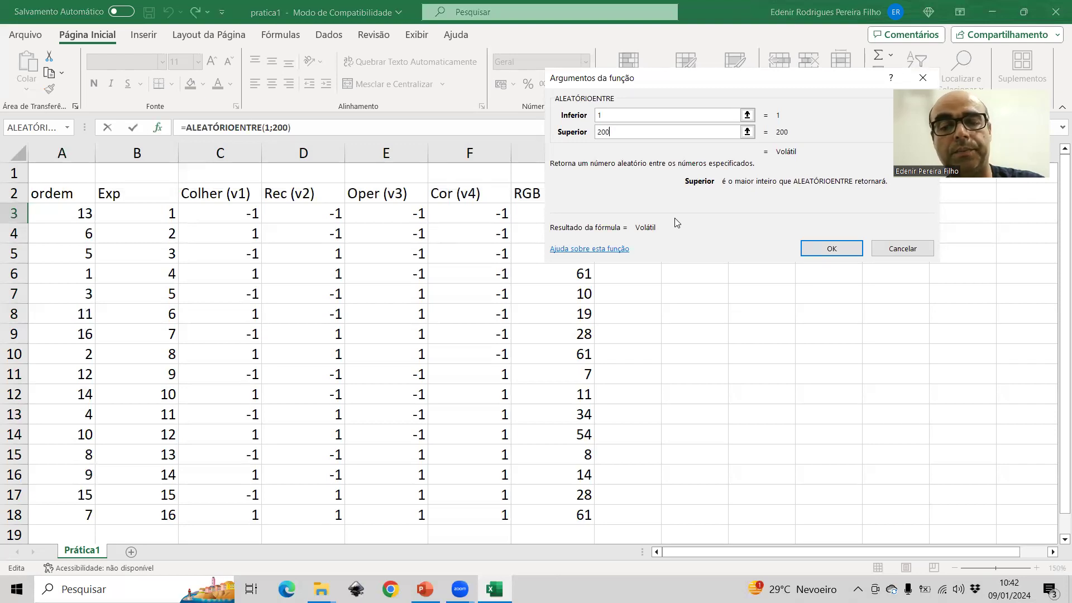
{"action": "key", "text": "Return"}
{"action": "left_click_drag", "start_coordinate": [660, 223], "coordinate": [656, 519]}
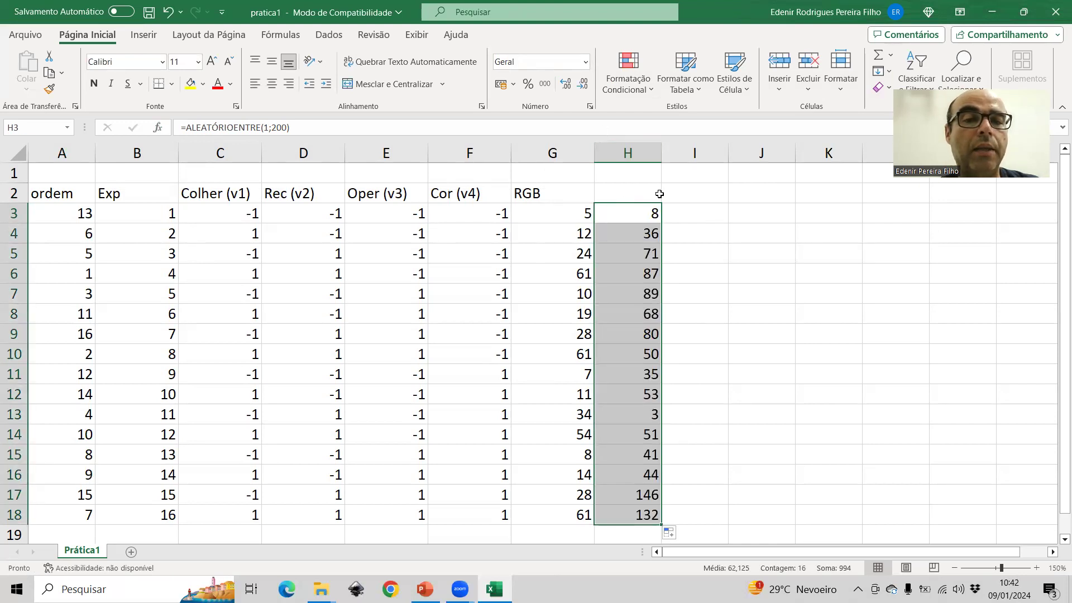
Add filters to the header cells A2:H2 and sort the table by the random numbers in column H from smallest to largest.
{"action": "left_click_drag", "start_coordinate": [71, 193], "coordinate": [616, 199]}
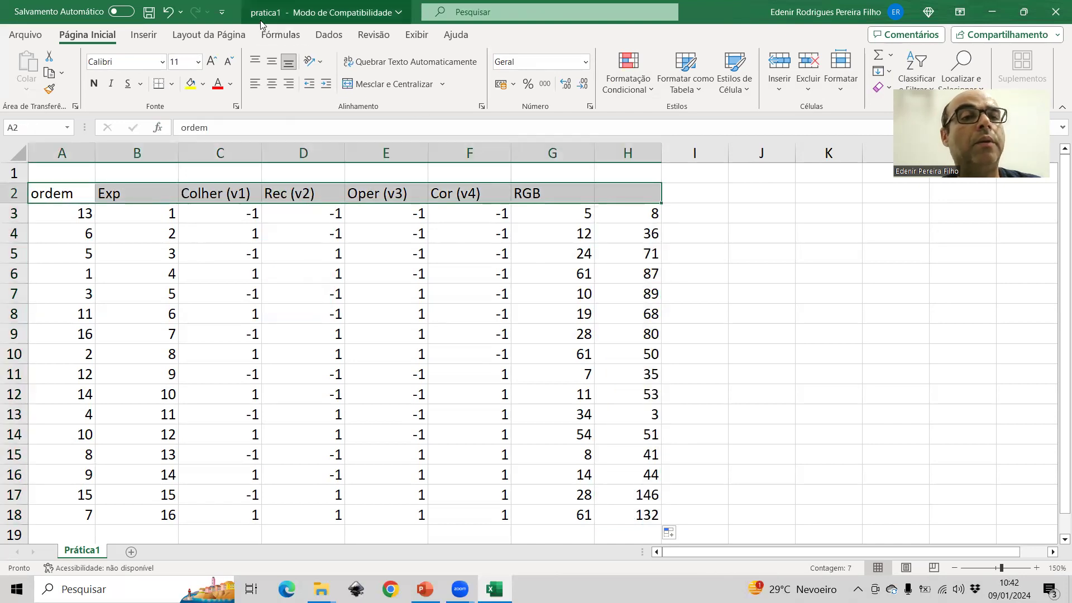
{"action": "left_click", "coordinate": [329, 34]}
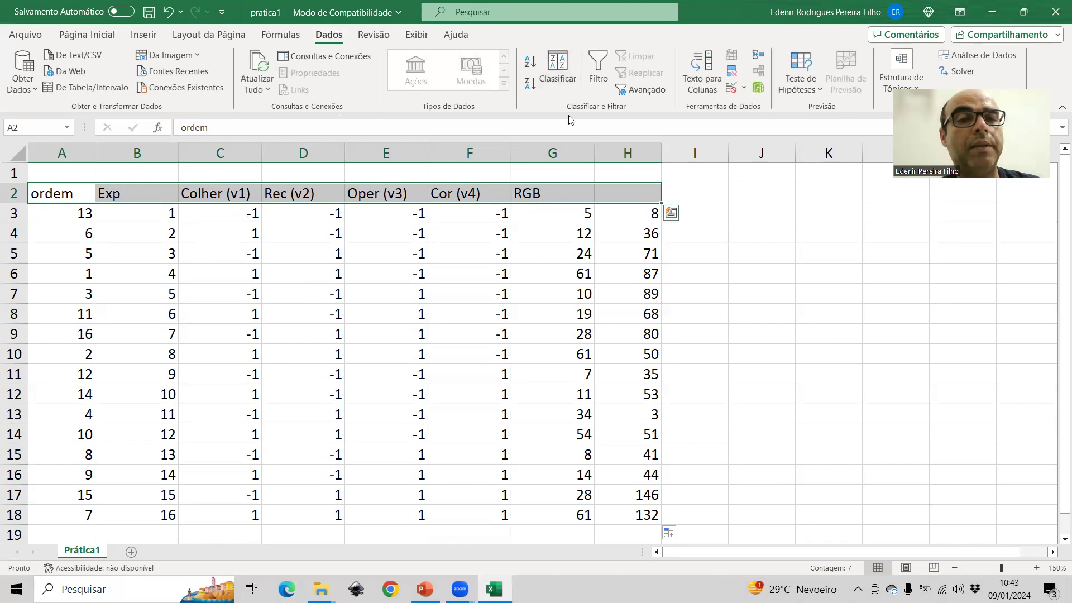
{"action": "left_click", "coordinate": [598, 70]}
{"action": "left_click", "coordinate": [654, 196]}
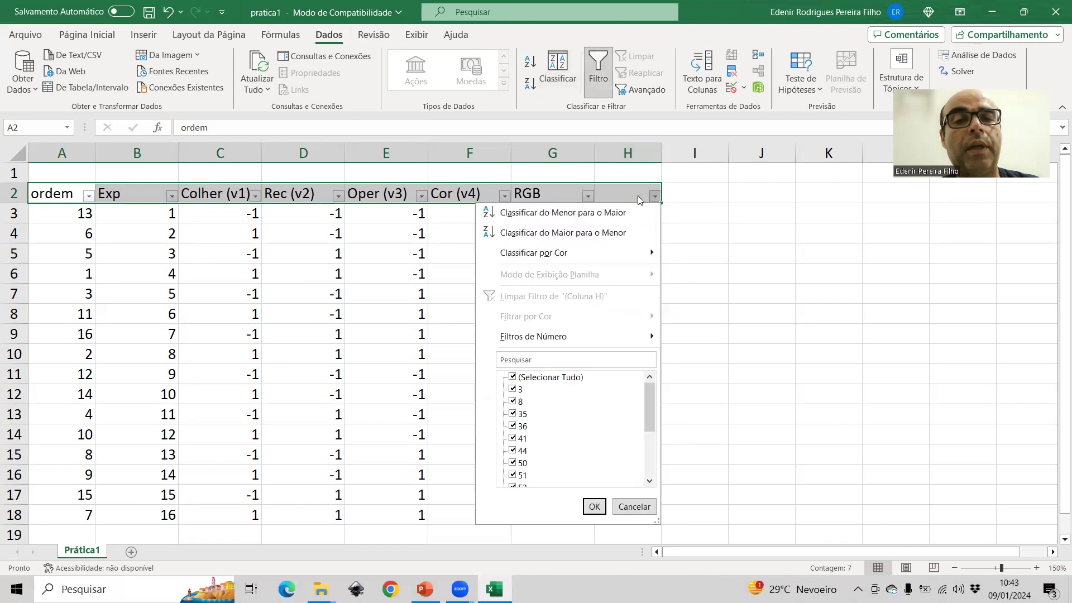
{"action": "left_click", "coordinate": [592, 217]}
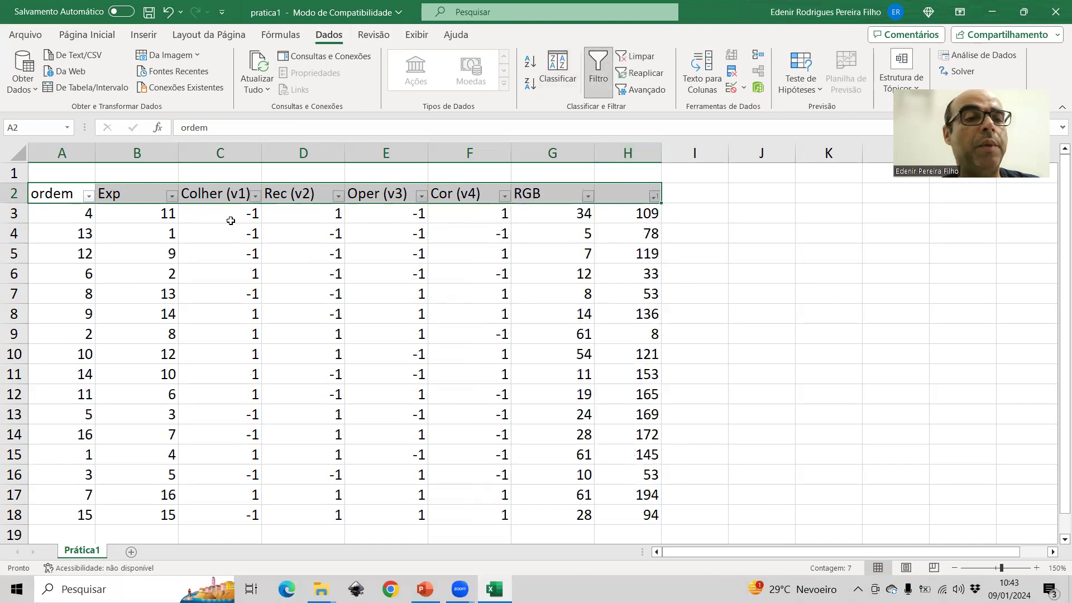
{"action": "left_click", "coordinate": [121, 217]}
{"action": "left_click", "coordinate": [124, 228]}
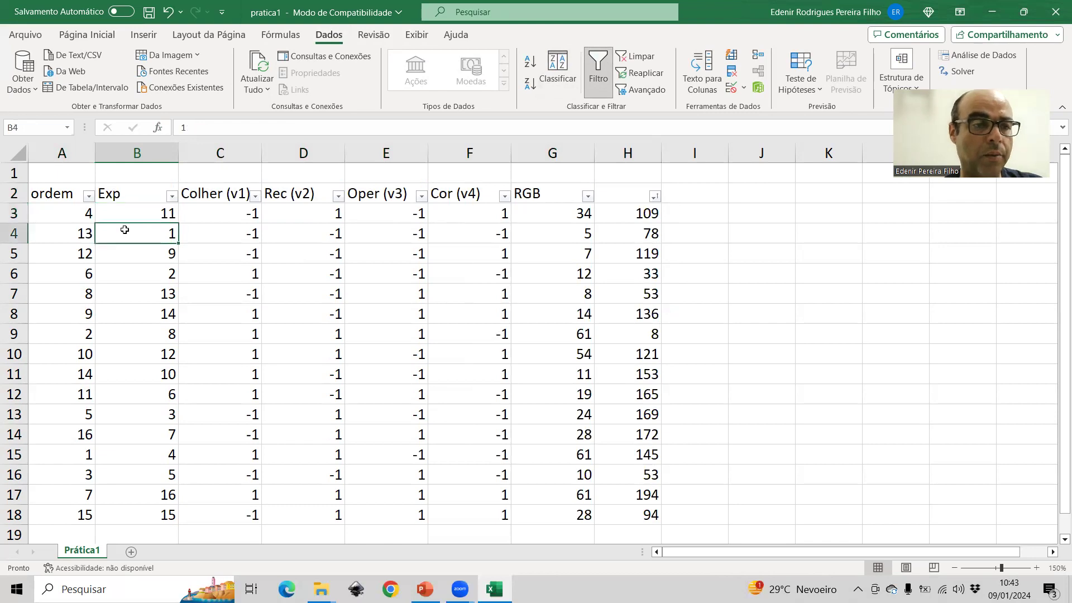
{"action": "left_click", "coordinate": [132, 256]}
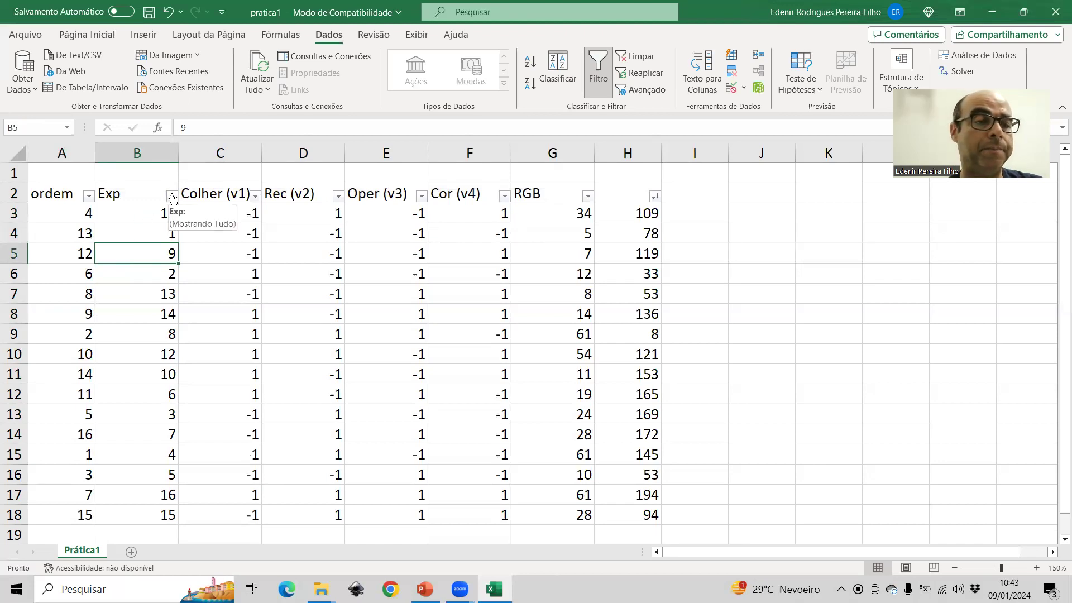
Sort the table by the ordem column and then by the Exp column, both from smallest to largest.
{"action": "left_click", "coordinate": [88, 196]}
{"action": "key", "text": "Escape"}
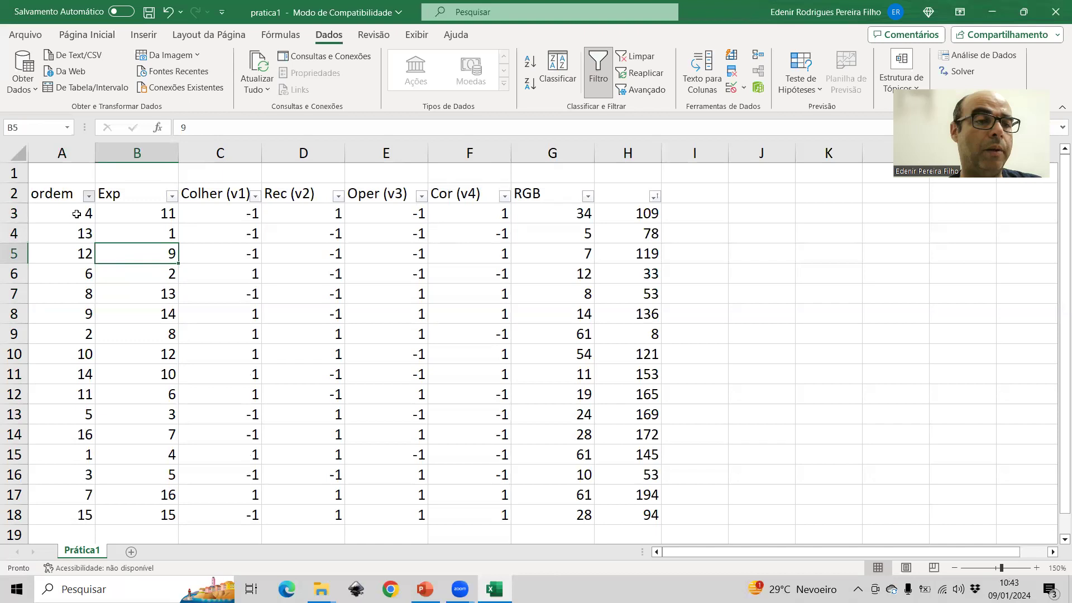
{"action": "left_click", "coordinate": [173, 196]}
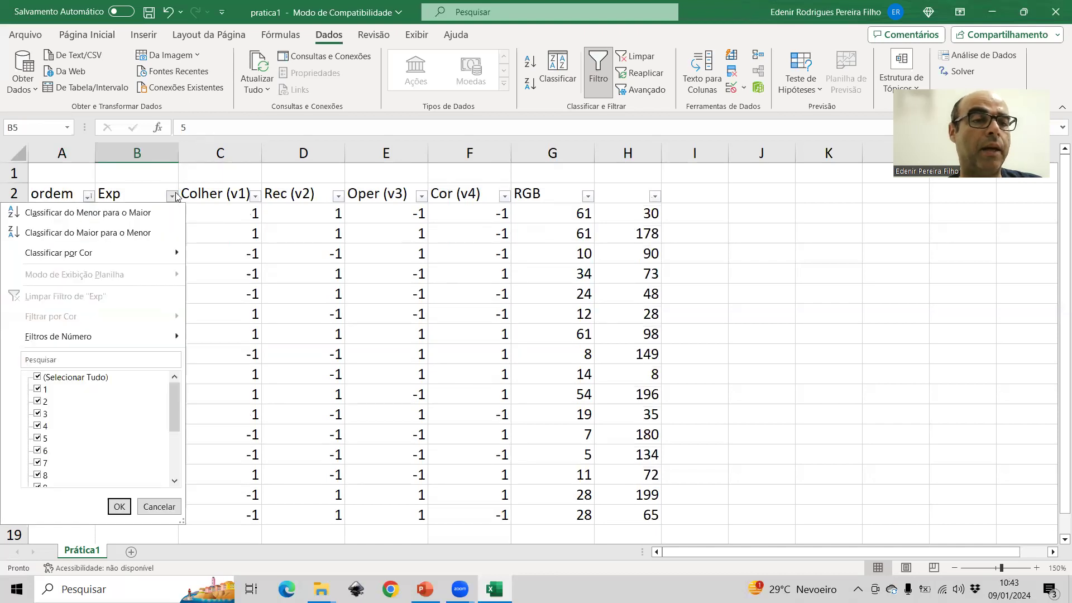
{"action": "left_click", "coordinate": [161, 211]}
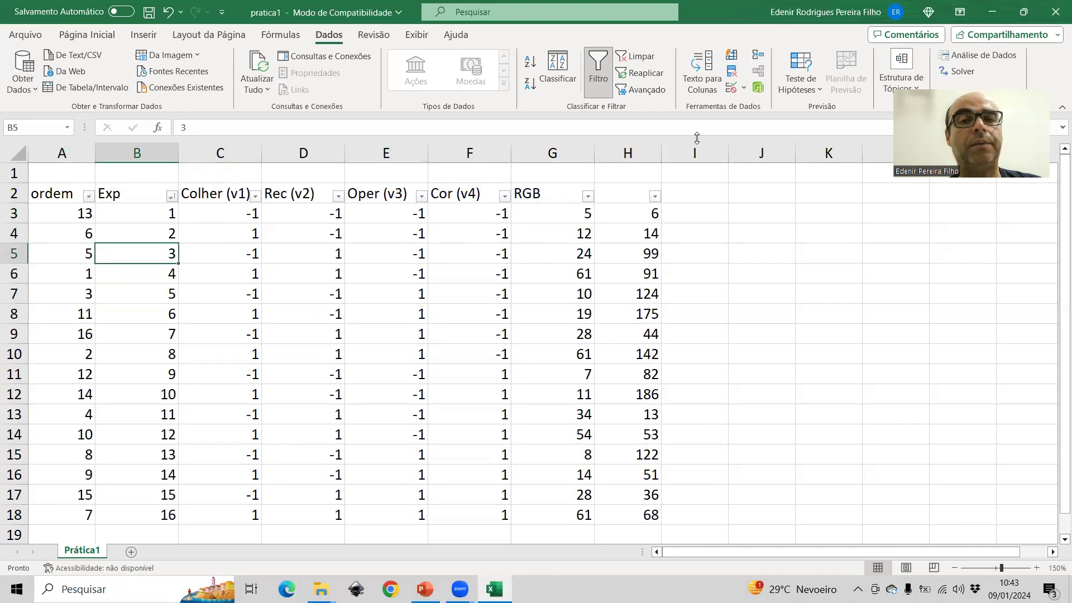
Remove the filters from the header row and clear the random numbers in column H.
{"action": "left_click", "coordinate": [597, 72]}
{"action": "left_click", "coordinate": [631, 154]}
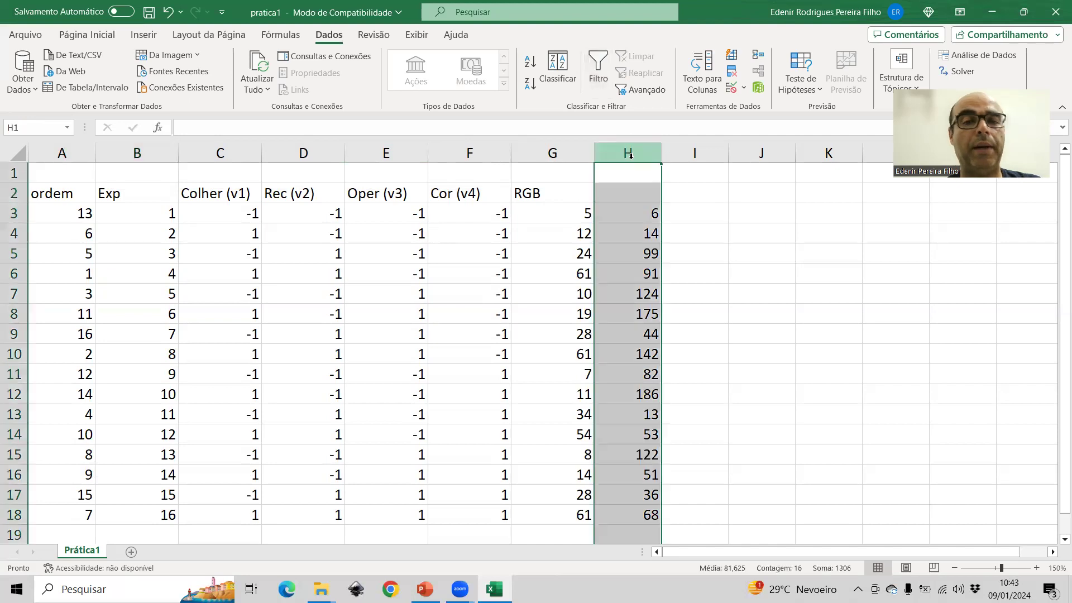
{"action": "key", "text": "Delete"}
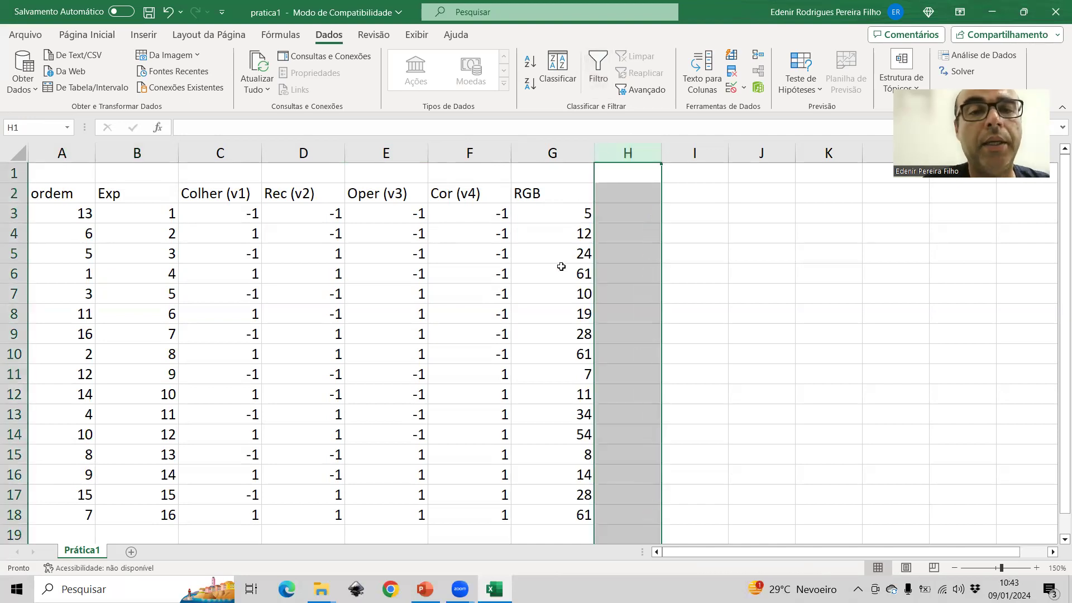
Number the four variables by entering 1, 2, 3 and 4 in cells C1 to F1.
{"action": "left_click_drag", "start_coordinate": [212, 194], "coordinate": [505, 192]}
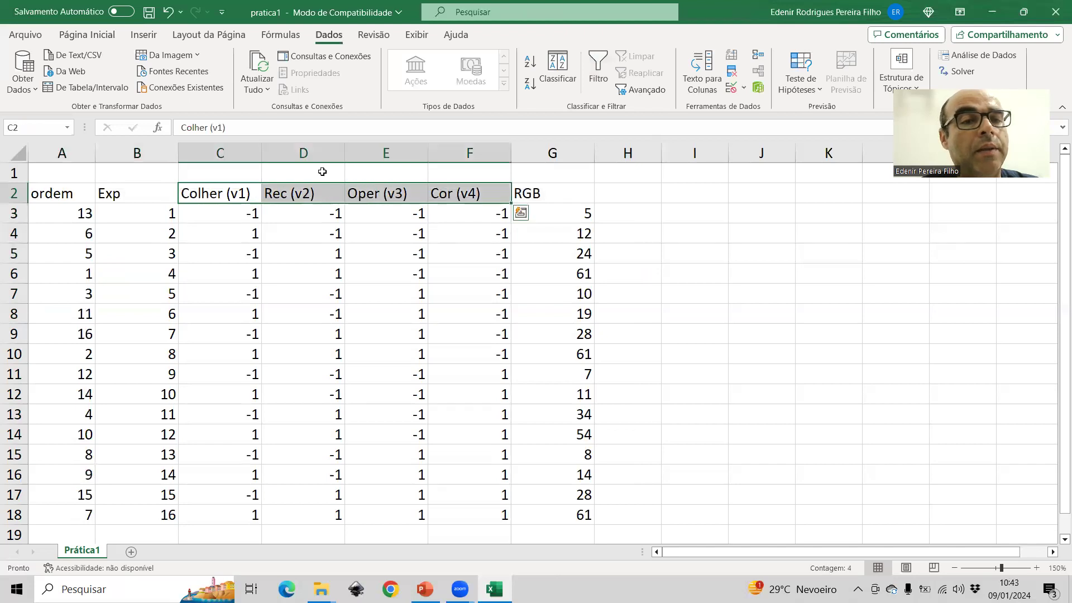
{"action": "left_click", "coordinate": [251, 175]}
{"action": "type", "text": "1"}
{"action": "key", "text": "Tab"}
{"action": "type", "text": "2"}
{"action": "key", "text": "Tab"}
{"action": "type", "text": "3"}
{"action": "key", "text": "Tab"}
{"action": "type", "text": "4"}
{"action": "key", "text": "Tab"}
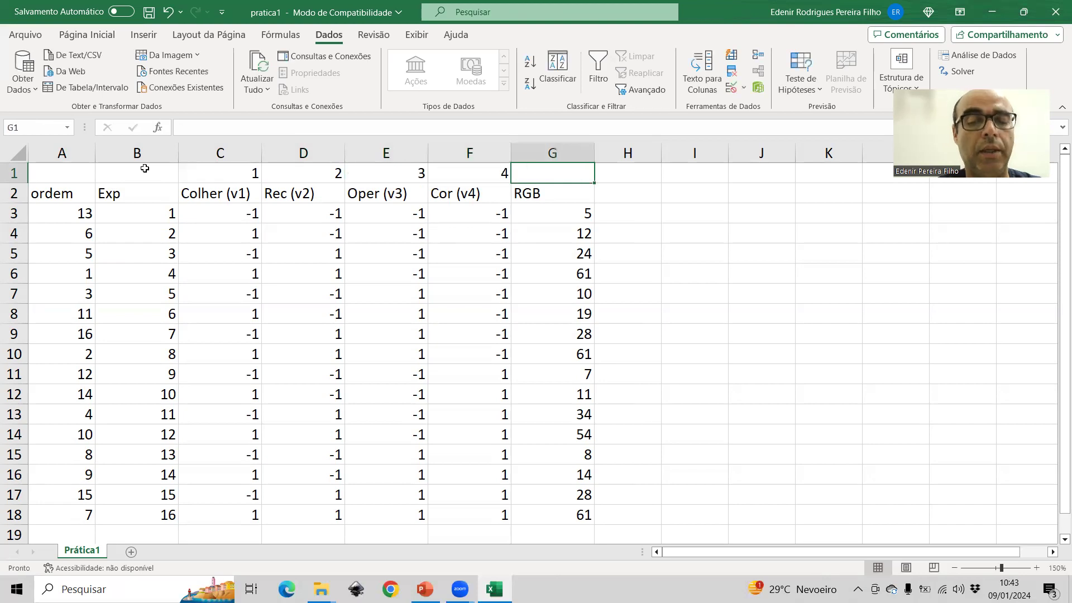
Label the RGB column by entering "Resposta" in cell G1.
{"action": "type", "text": "Resposta"}
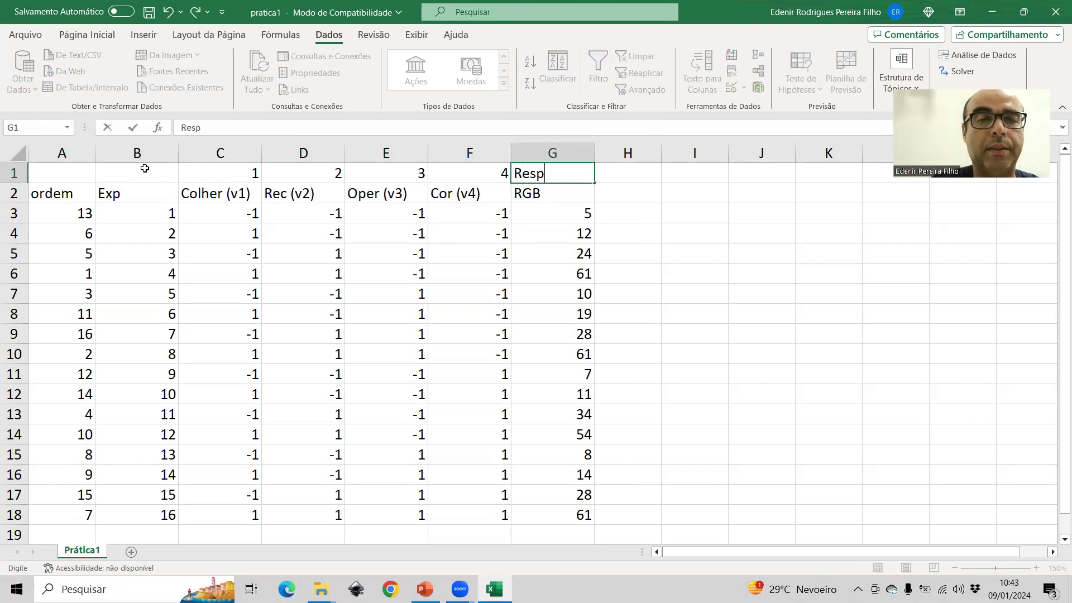
{"action": "key", "text": "Return"}
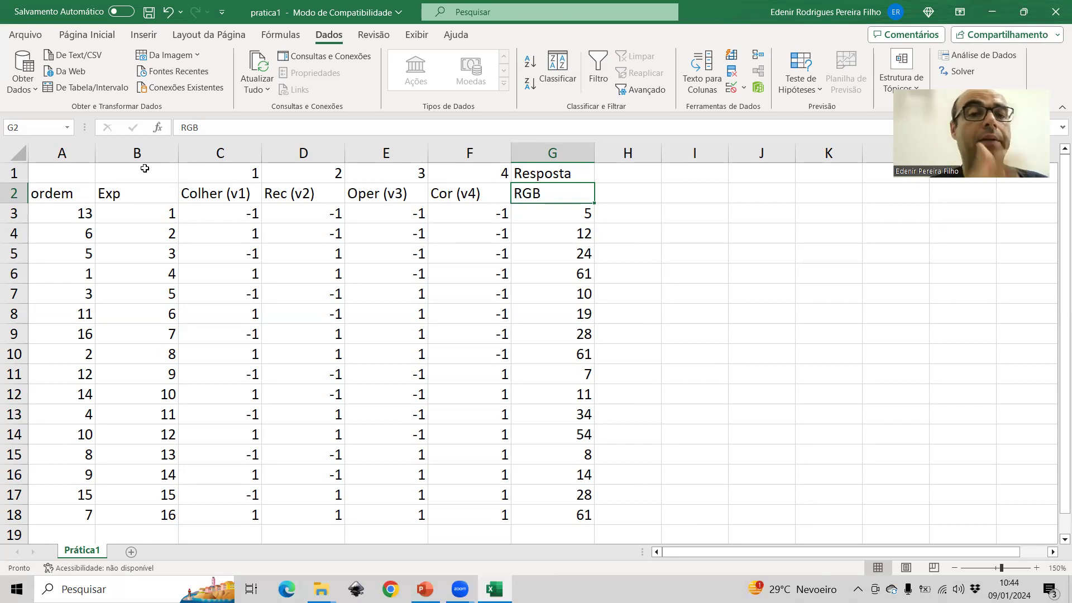
{"action": "left_click", "coordinate": [714, 190]}
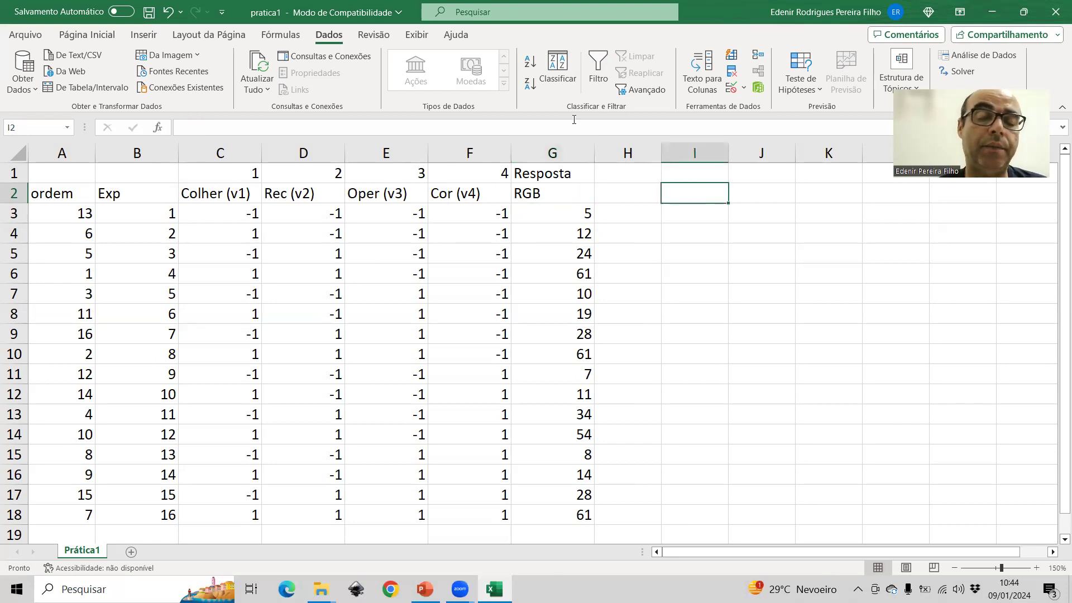
Enter the main-effect labels 1, 2, 3 and 4 in cells I2 to L2.
{"action": "type", "text": "1"}
{"action": "key", "text": "Tab"}
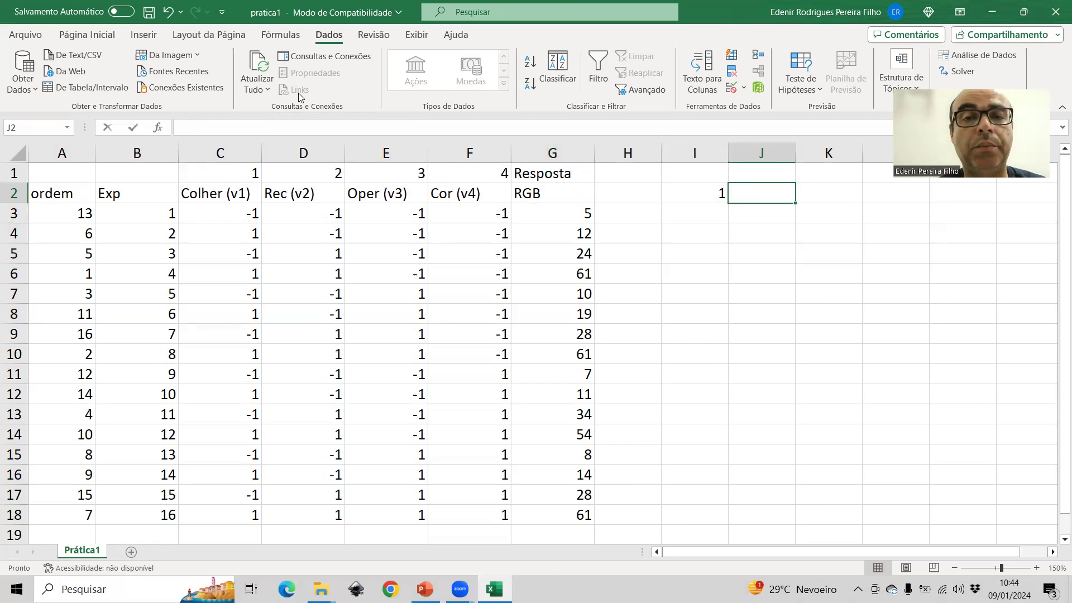
{"action": "type", "text": "2"}
{"action": "key", "text": "Tab"}
{"action": "type", "text": "3"}
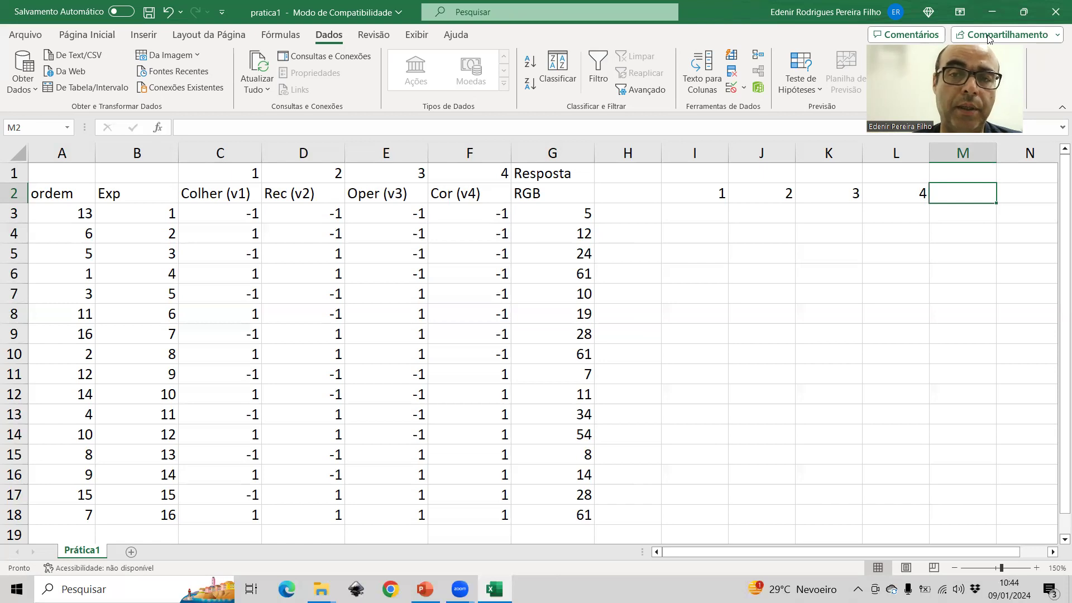
Enter the two-factor interaction labels 12, 13, 14, 23, 24 and 34 in cells M2 to R2, and select them.
{"action": "type", "text": "12"}
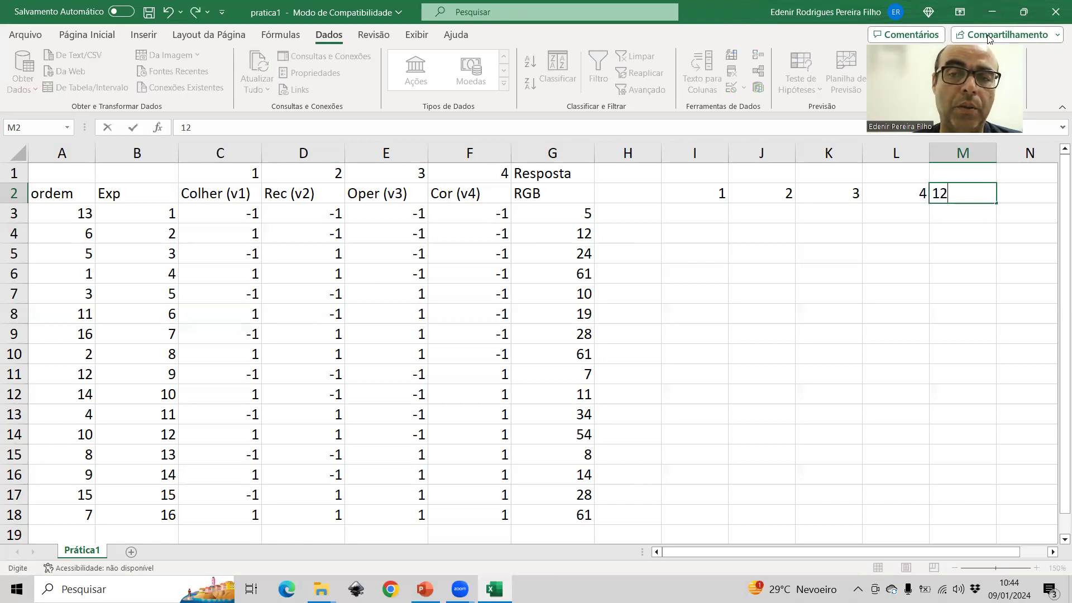
{"action": "key", "text": "Tab"}
{"action": "type", "text": "13"}
{"action": "key", "text": "Tab"}
{"action": "type", "text": "14"}
{"action": "key", "text": "Tab"}
{"action": "type", "text": "23"}
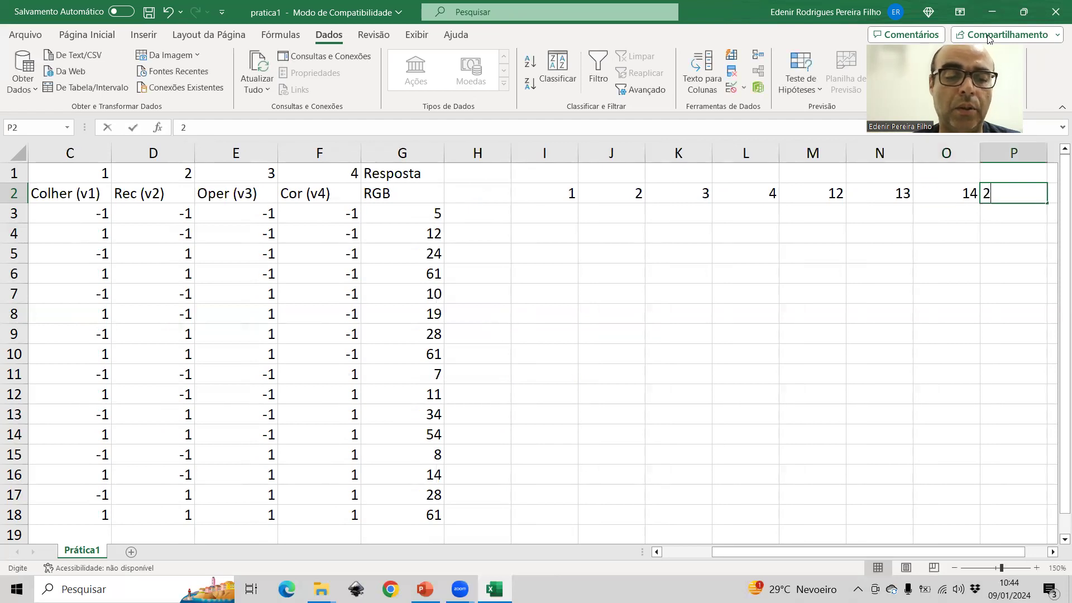
{"action": "key", "text": "Tab"}
{"action": "type", "text": "24"}
{"action": "key", "text": "Tab"}
{"action": "type", "text": "34"}
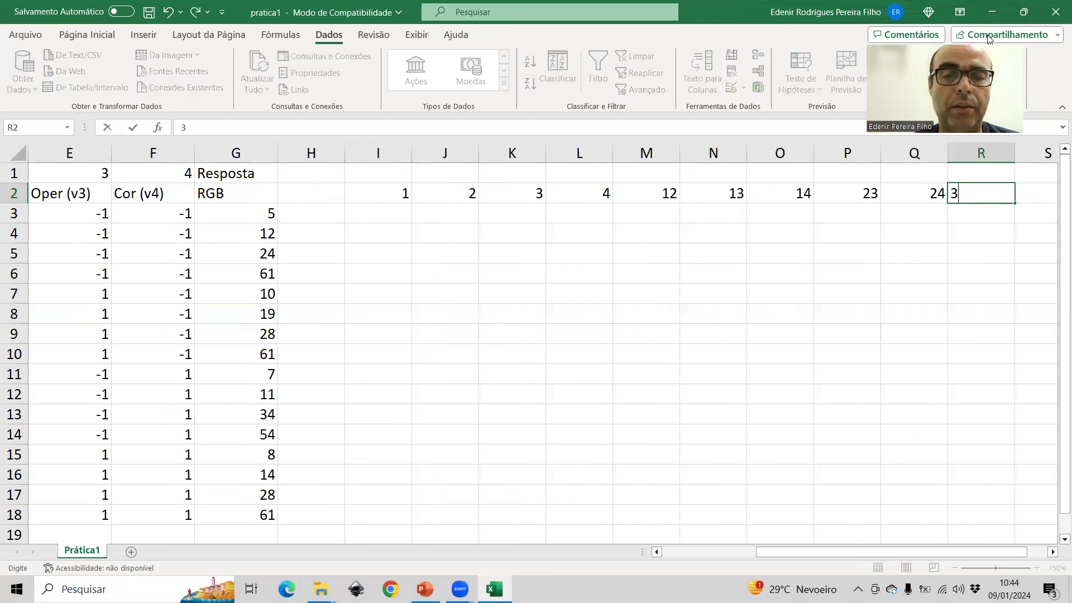
{"action": "key", "text": "Tab"}
{"action": "key", "text": "Left"}
{"action": "key", "text": "shift+Left"}
{"action": "key", "text": "shift+Left"}
{"action": "key", "text": "shift+Left"}
{"action": "key", "text": "shift+Left"}
{"action": "key", "text": "shift+Left"}
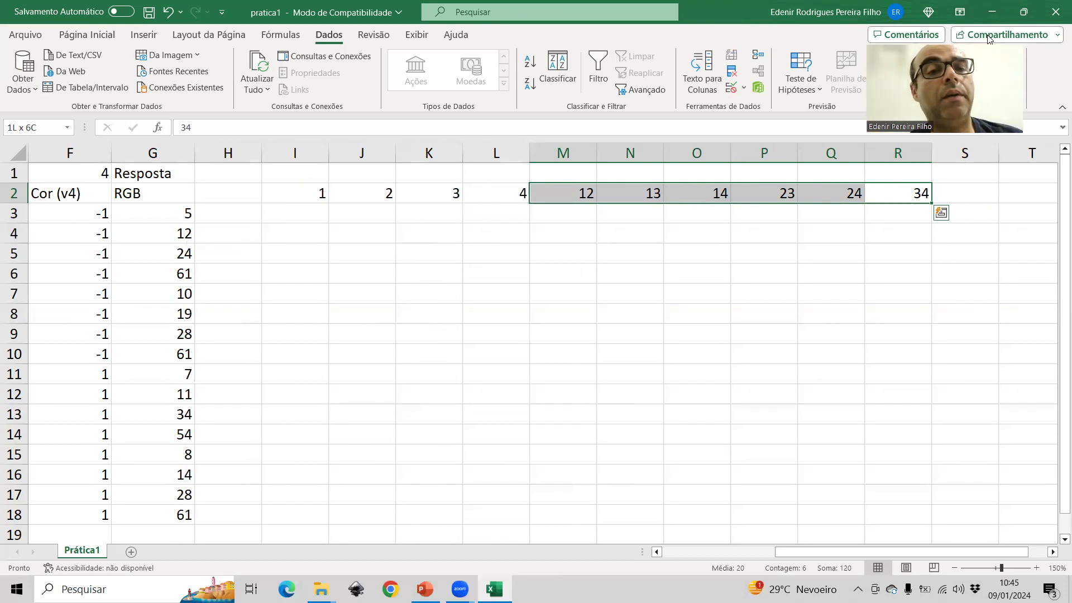
Insert the COMBIN function in cell I4 to open its arguments.
{"action": "left_click", "coordinate": [301, 230]}
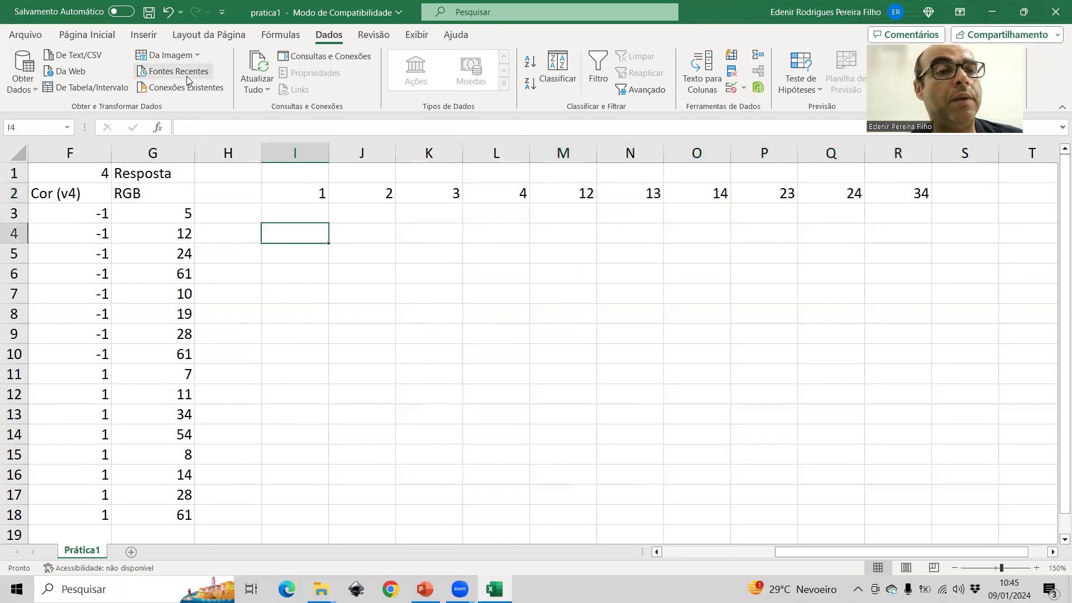
{"action": "left_click", "coordinate": [159, 130]}
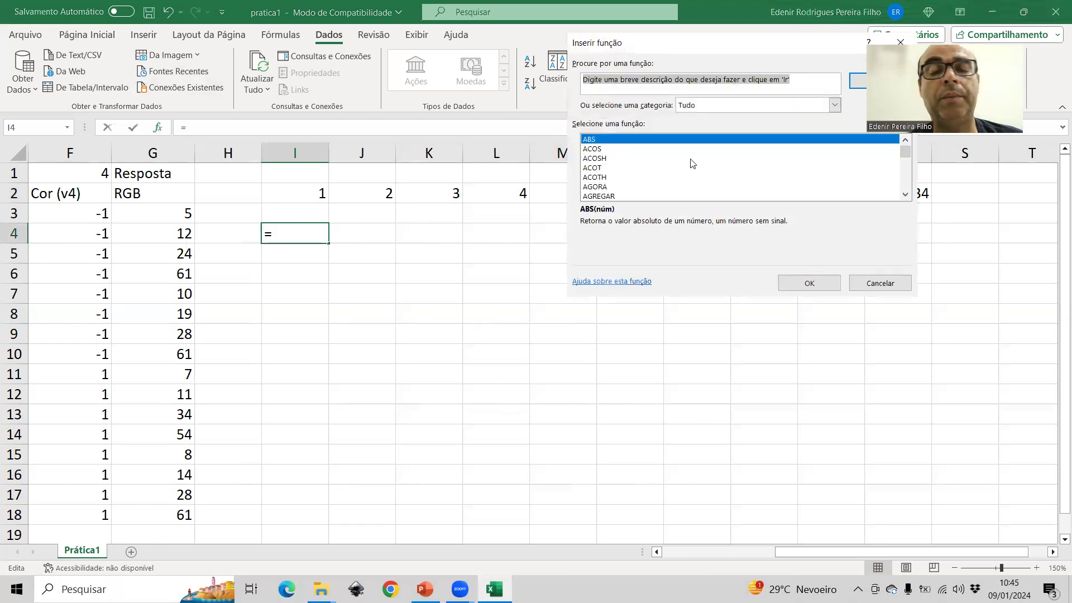
{"action": "left_click", "coordinate": [604, 169]}
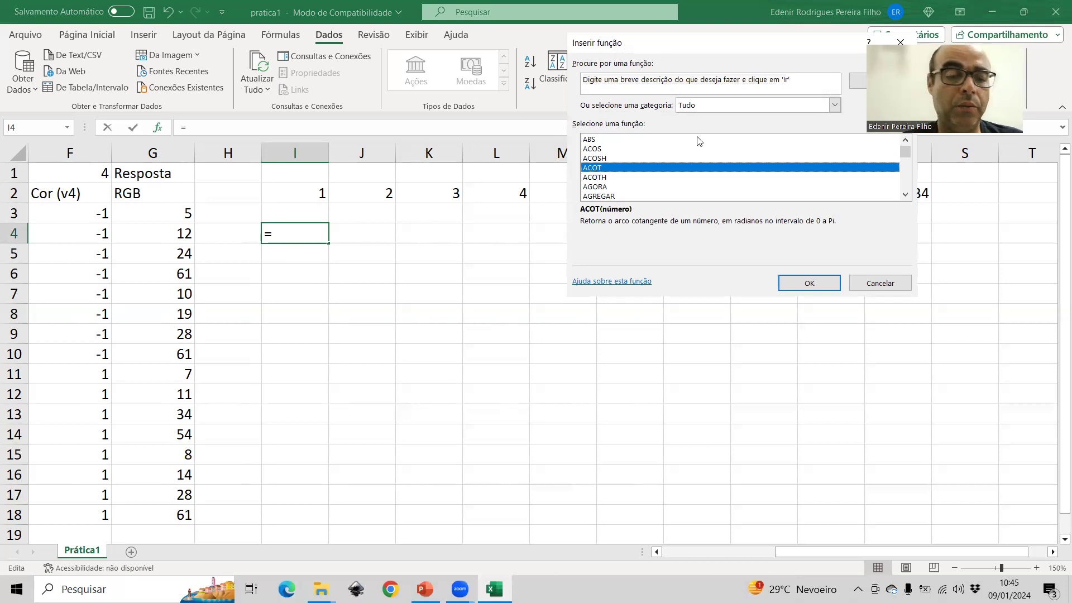
{"action": "key", "text": "c"}
{"action": "key", "text": "Down"}
{"action": "key", "text": "Down"}
{"action": "key", "text": "Down"}
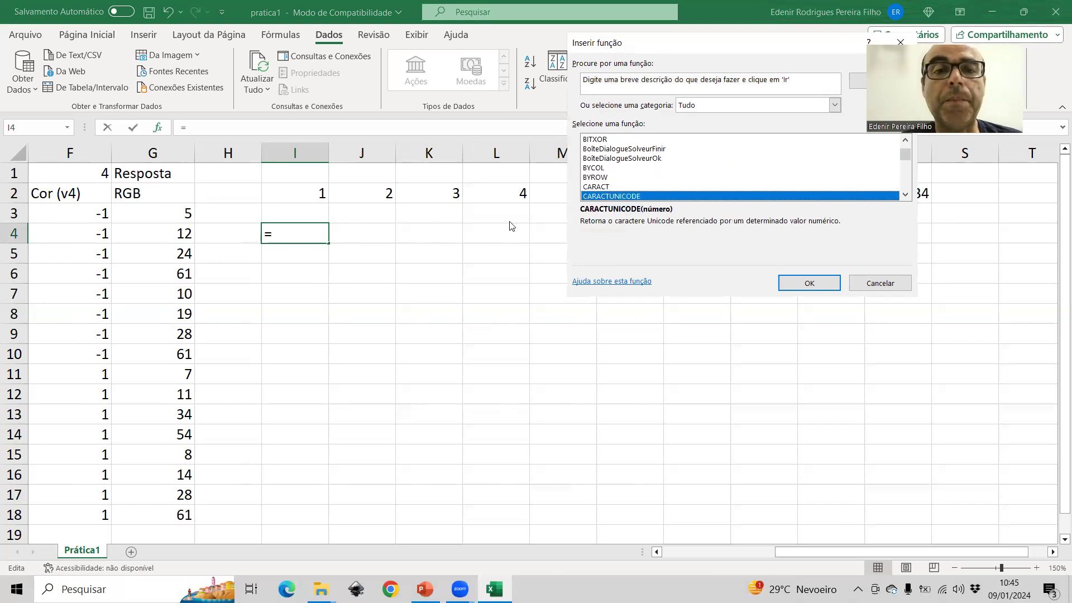
{"action": "key", "text": "Down"}
{"action": "key", "text": "Down"}
{"action": "key", "text": "Down"}
{"action": "key", "text": "Down"}
{"action": "key", "text": "Down"}
{"action": "key", "text": "Down"}
{"action": "key", "text": "Down"}
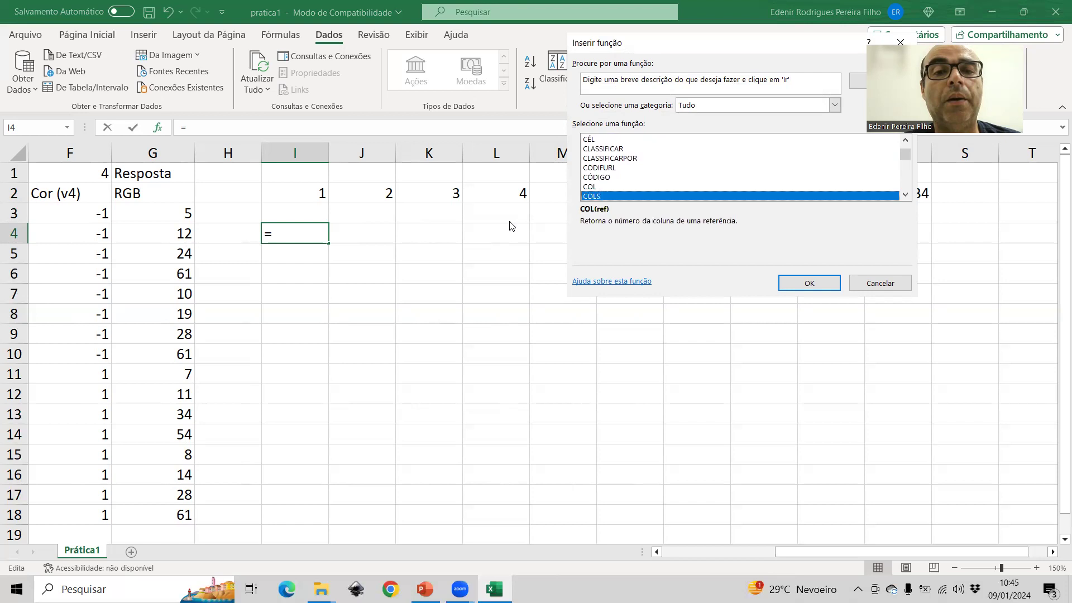
{"action": "key", "text": "Up"}
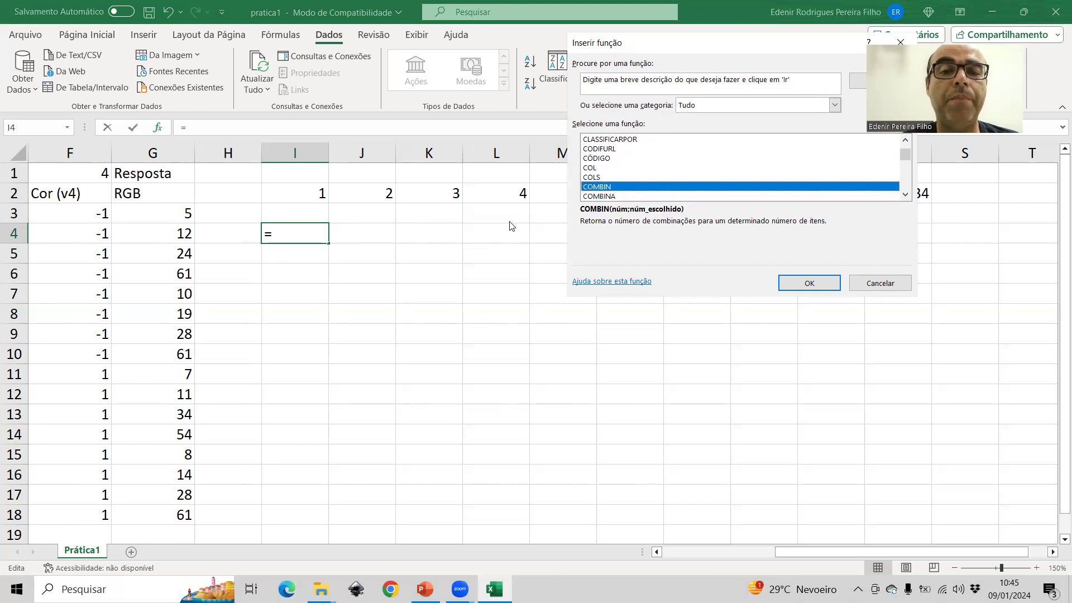
{"action": "key", "text": "Return"}
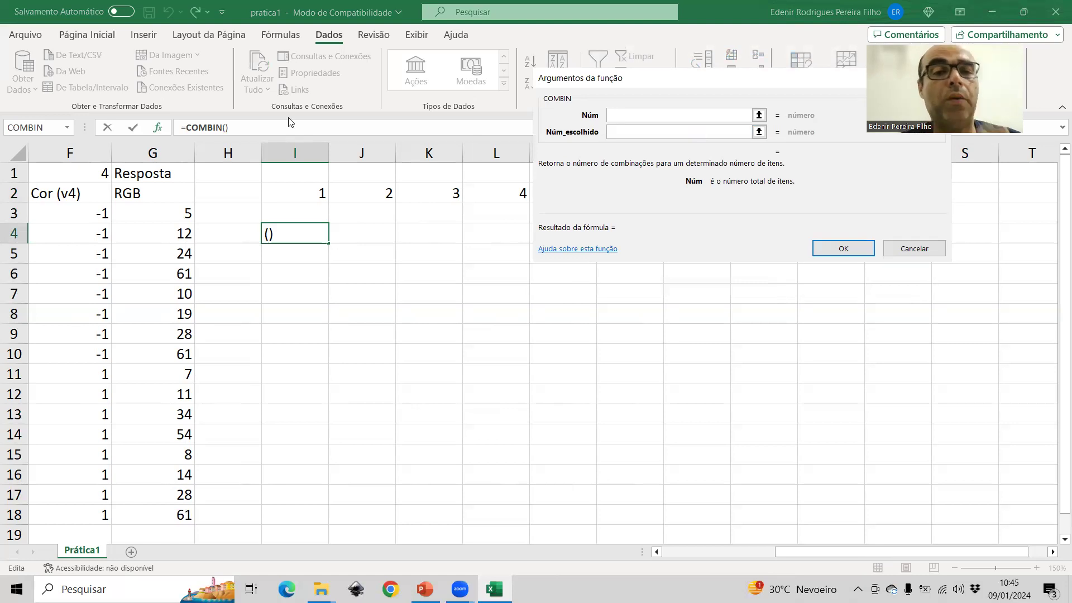
Calculate the combinations of 4 items with 2 chosen, and again with 1 chosen.
{"action": "type", "text": "4"}
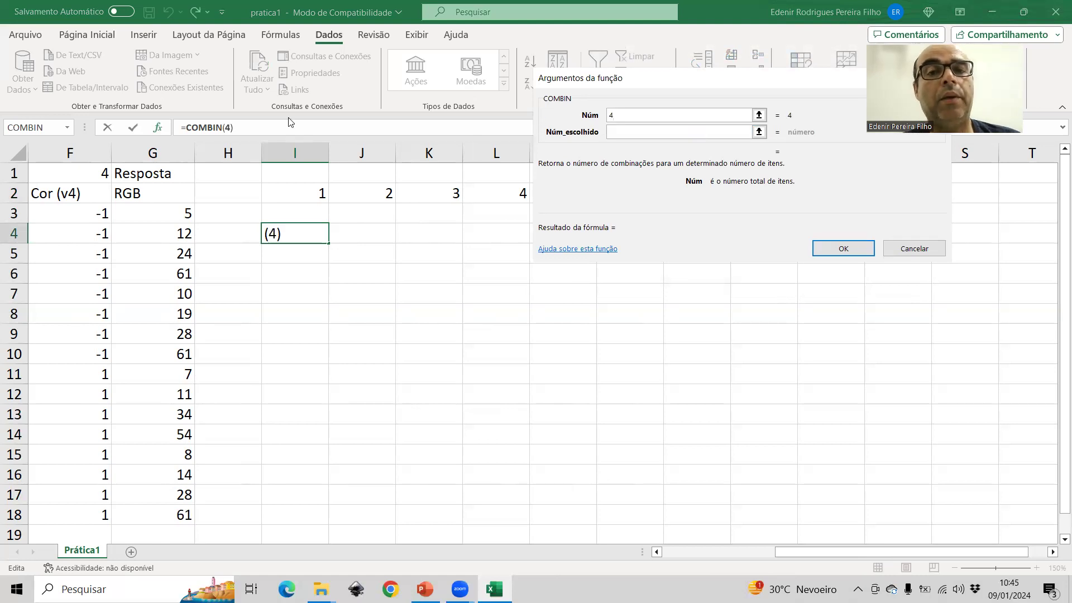
{"action": "left_click", "coordinate": [695, 129]}
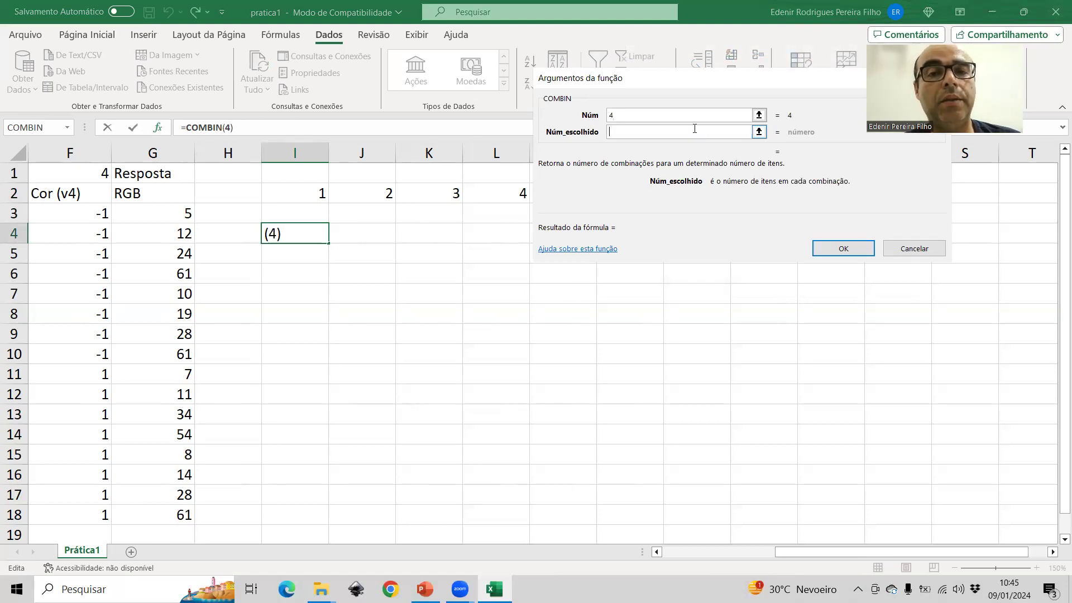
{"action": "type", "text": "2"}
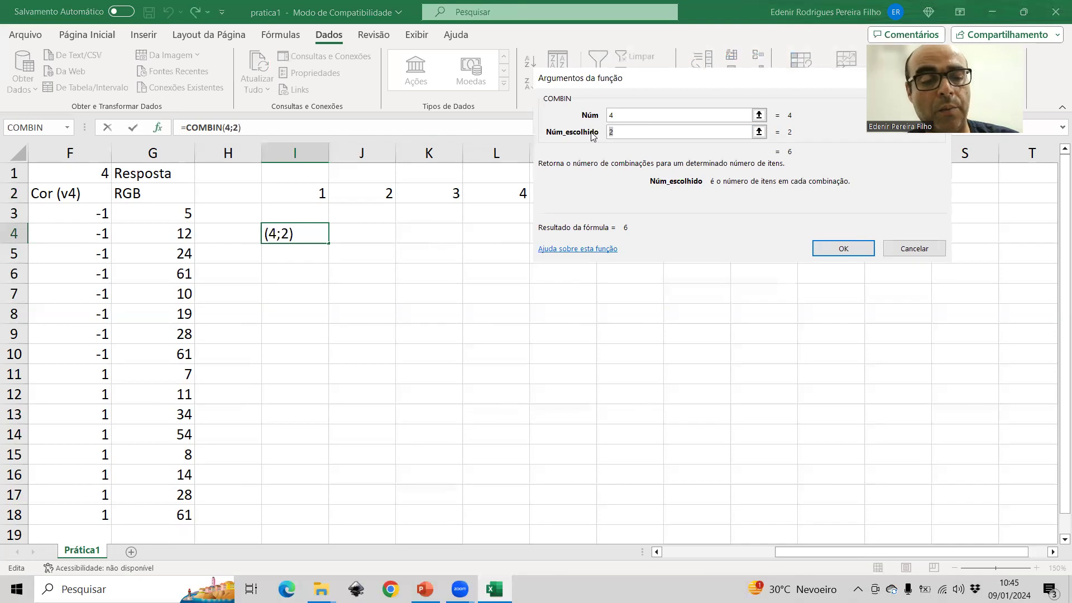
{"action": "key", "text": "BackSpace"}
{"action": "type", "text": "1"}
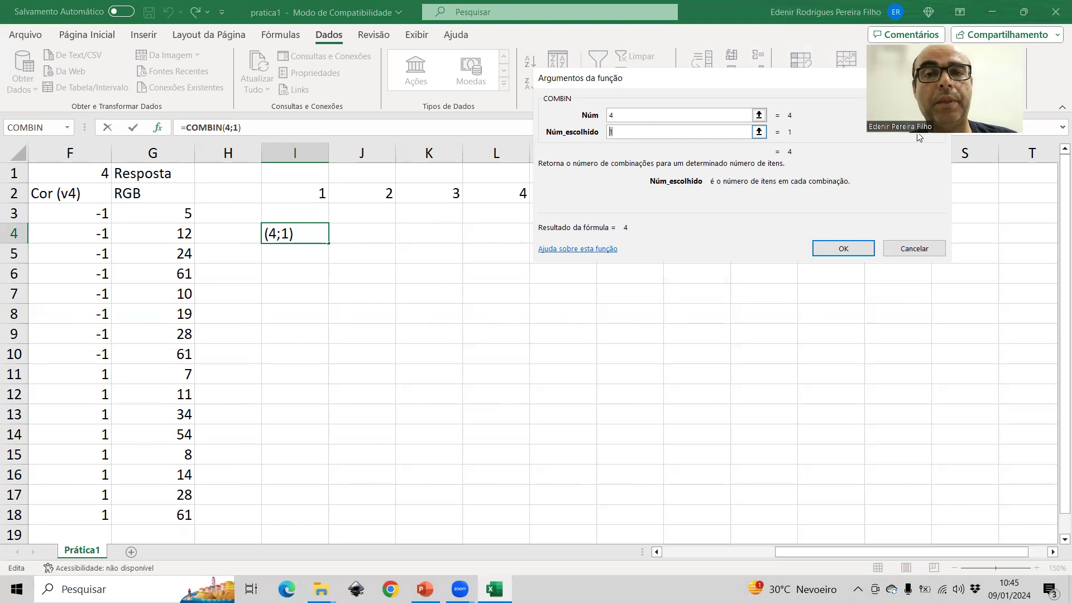
Calculate the combinations of 4 items with 3 chosen and with 4 chosen, and cancel the function without inserting it.
{"action": "left_click_drag", "start_coordinate": [819, 79], "coordinate": [695, 81]}
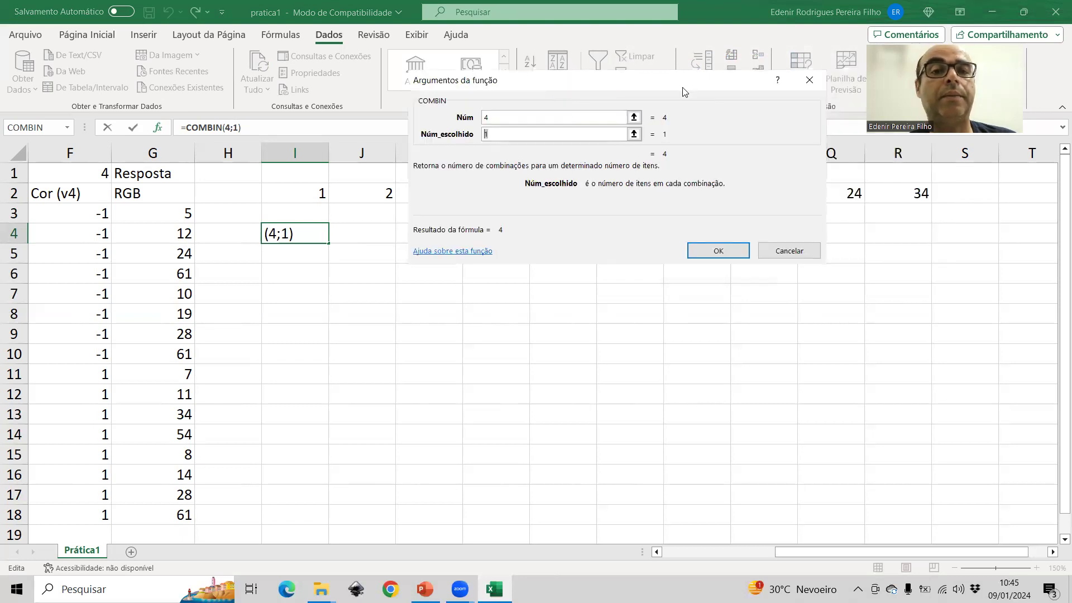
{"action": "left_click", "coordinate": [531, 134]}
{"action": "double_click", "coordinate": [486, 134]}
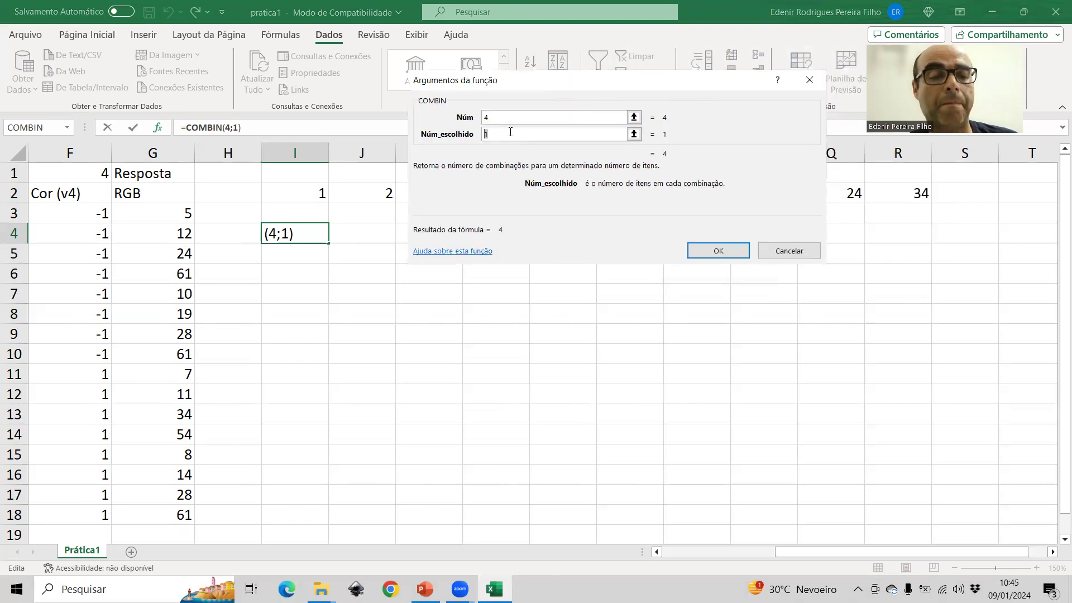
{"action": "type", "text": "3"}
{"action": "left_click", "coordinate": [506, 118]}
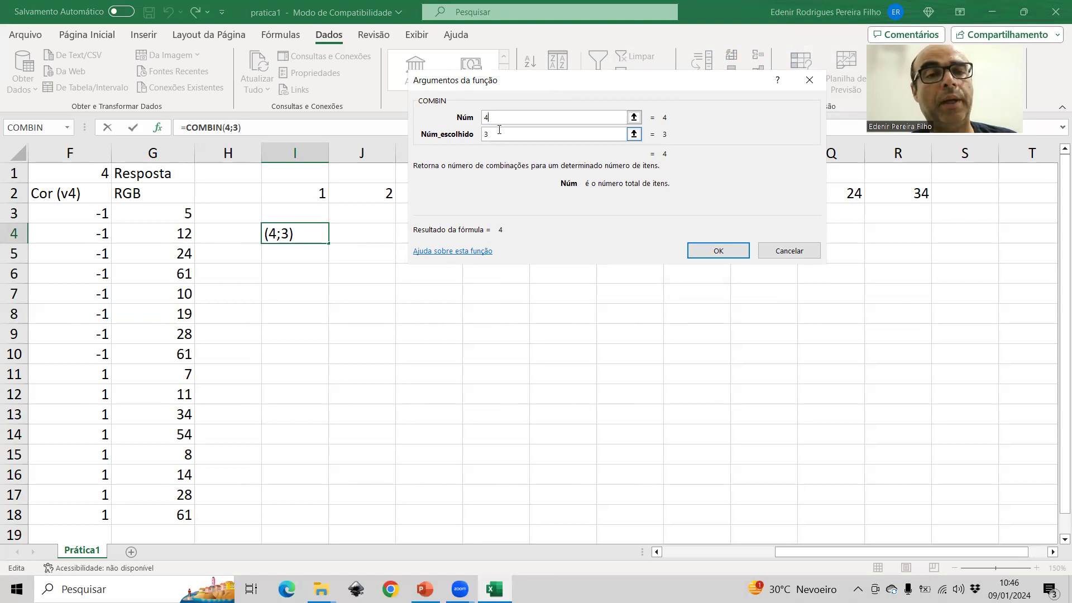
{"action": "left_click", "coordinate": [467, 140]}
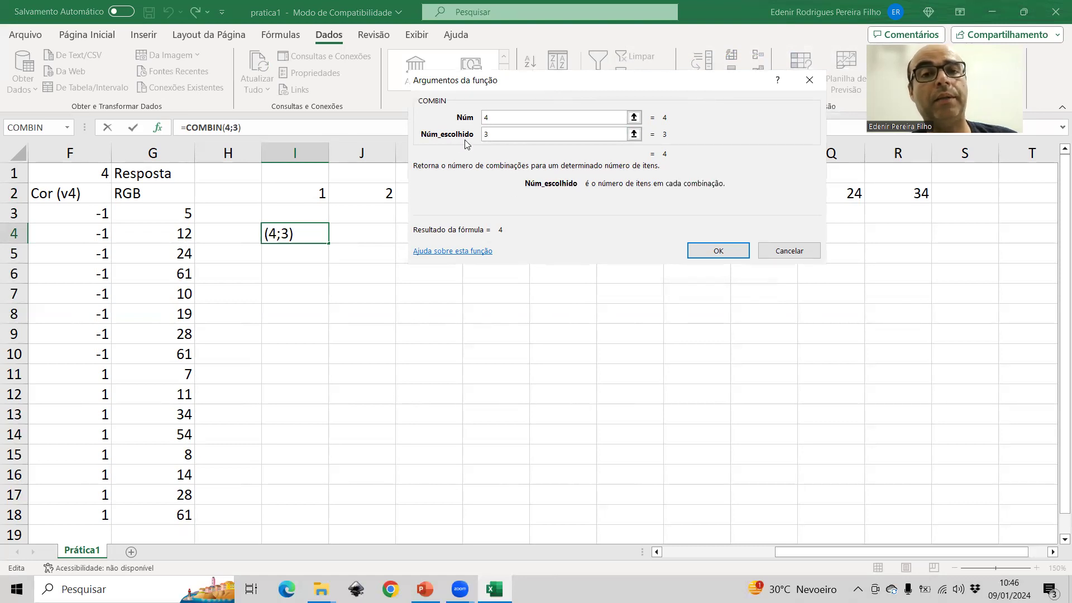
{"action": "key", "text": "BackSpace"}
{"action": "type", "text": "4"}
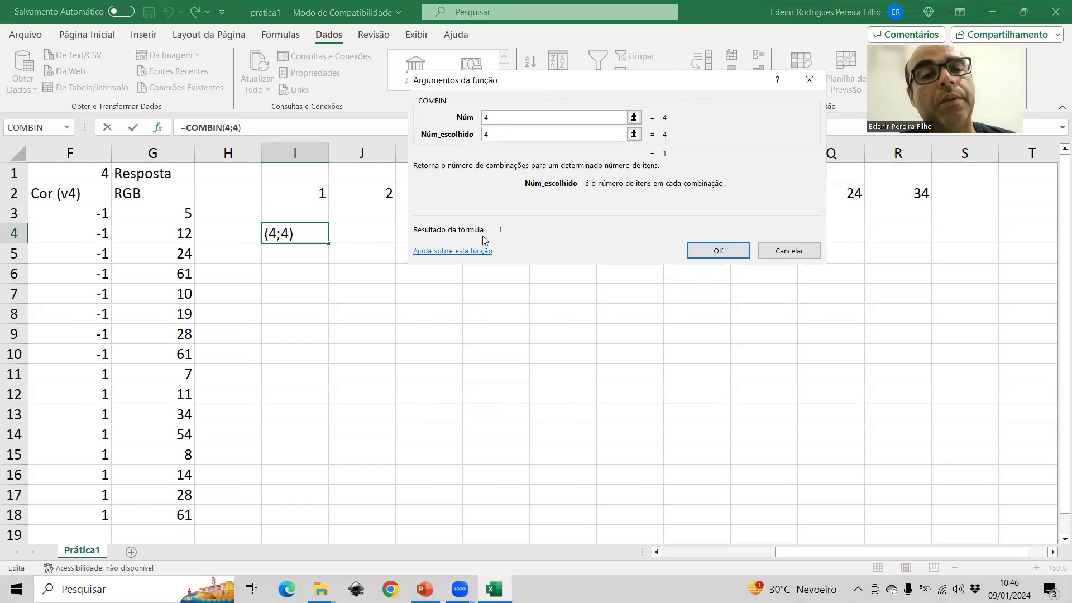
{"action": "left_click", "coordinate": [808, 250]}
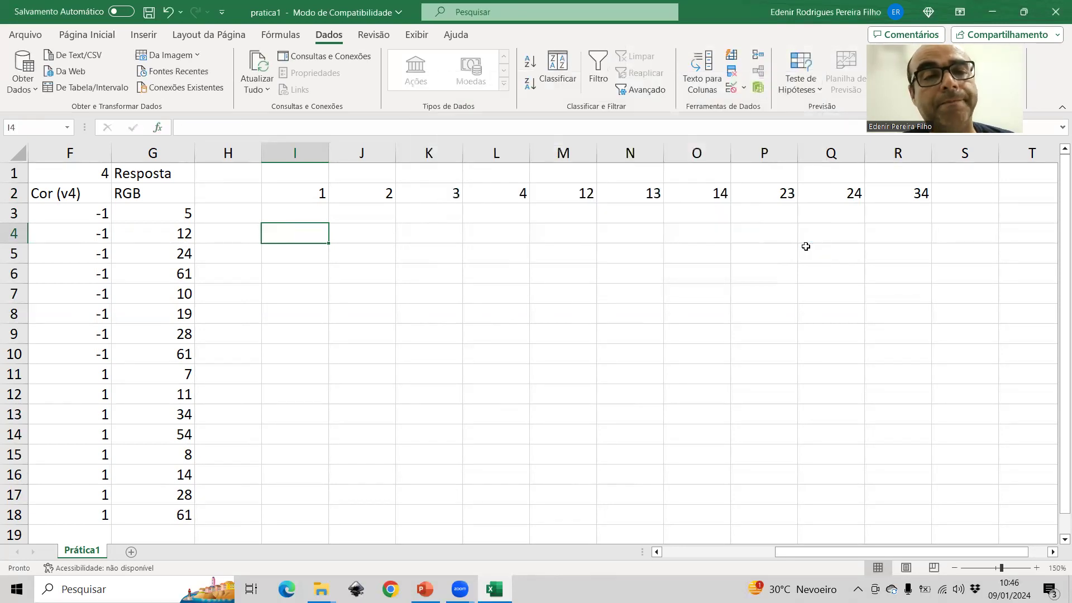
Enter the three-factor interaction labels 123, 124, 134 and 234 in cells S2 to V2 and the four-factor label 1234 in W2.
{"action": "left_click_drag", "start_coordinate": [586, 189], "coordinate": [868, 196]}
{"action": "left_click", "coordinate": [945, 195]}
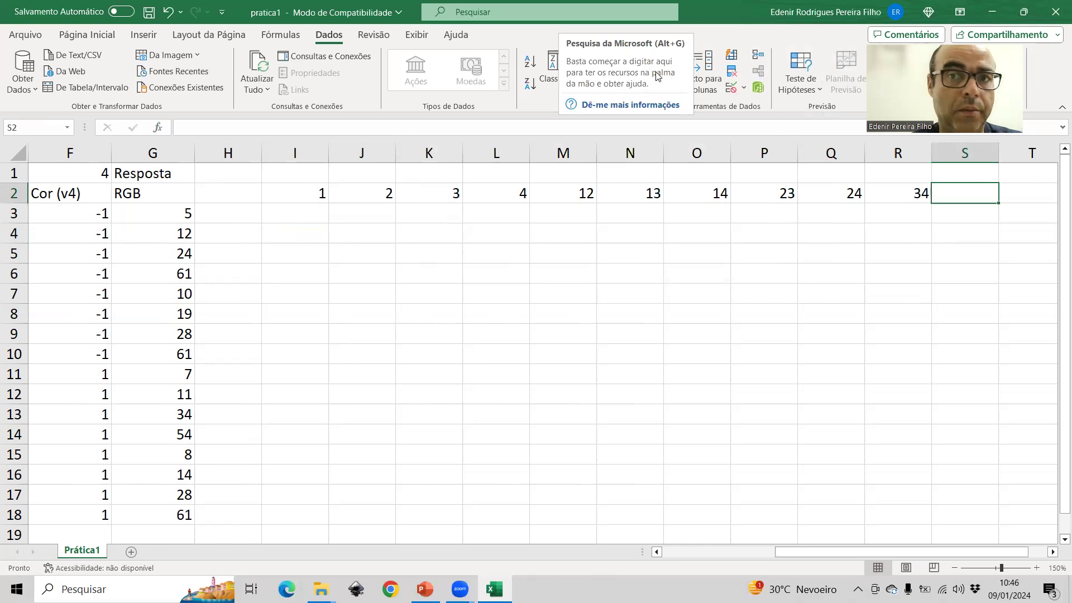
{"action": "type", "text": "123"}
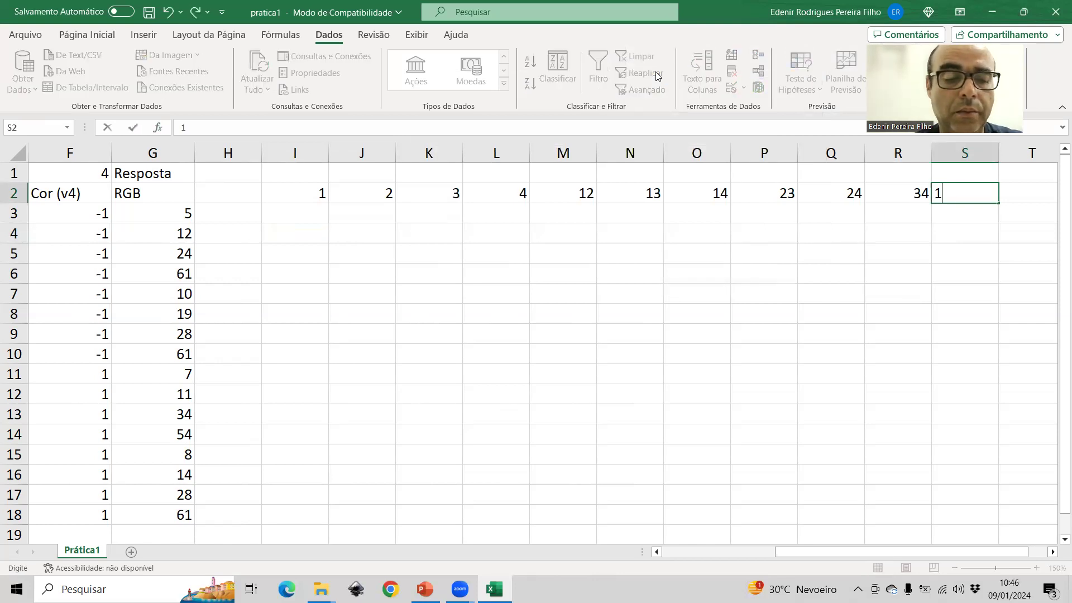
{"action": "key", "text": "Tab"}
{"action": "type", "text": "124"}
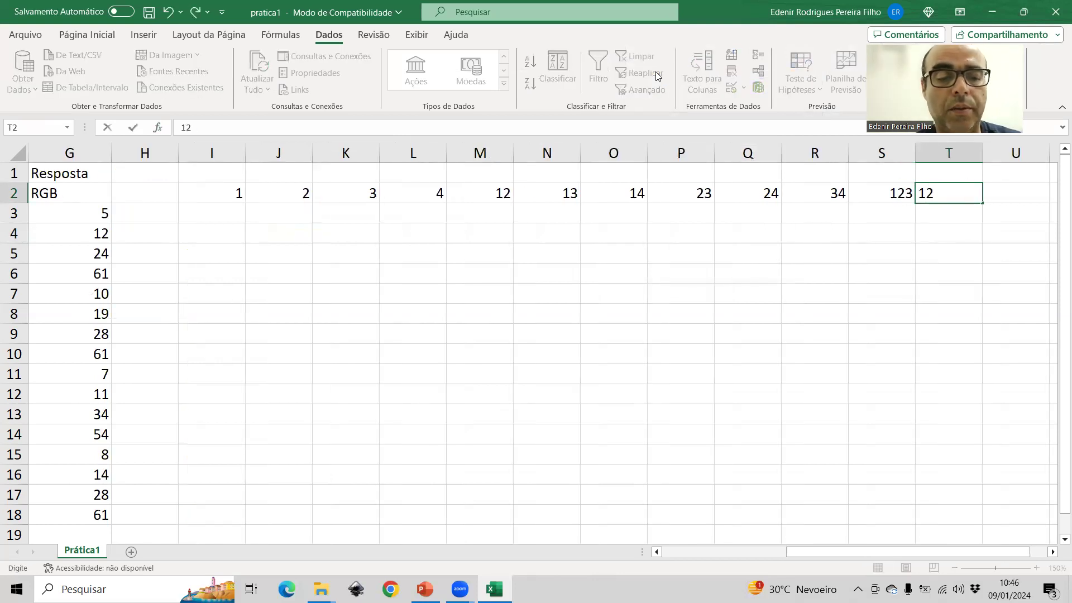
{"action": "key", "text": "Tab"}
{"action": "type", "text": "134"}
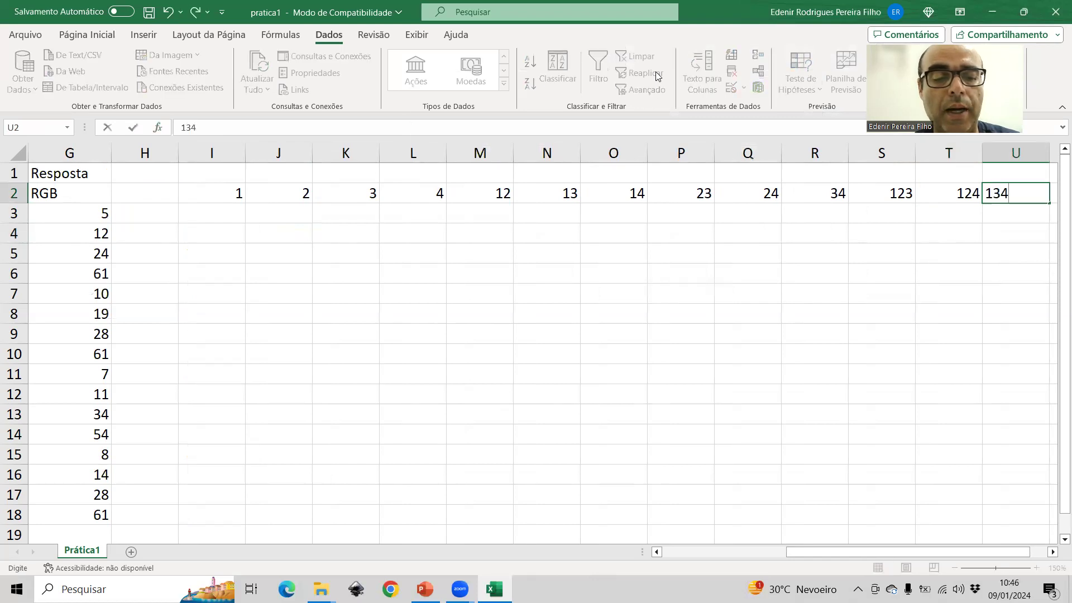
{"action": "key", "text": "Tab"}
{"action": "type", "text": "234"}
{"action": "key", "text": "Tab"}
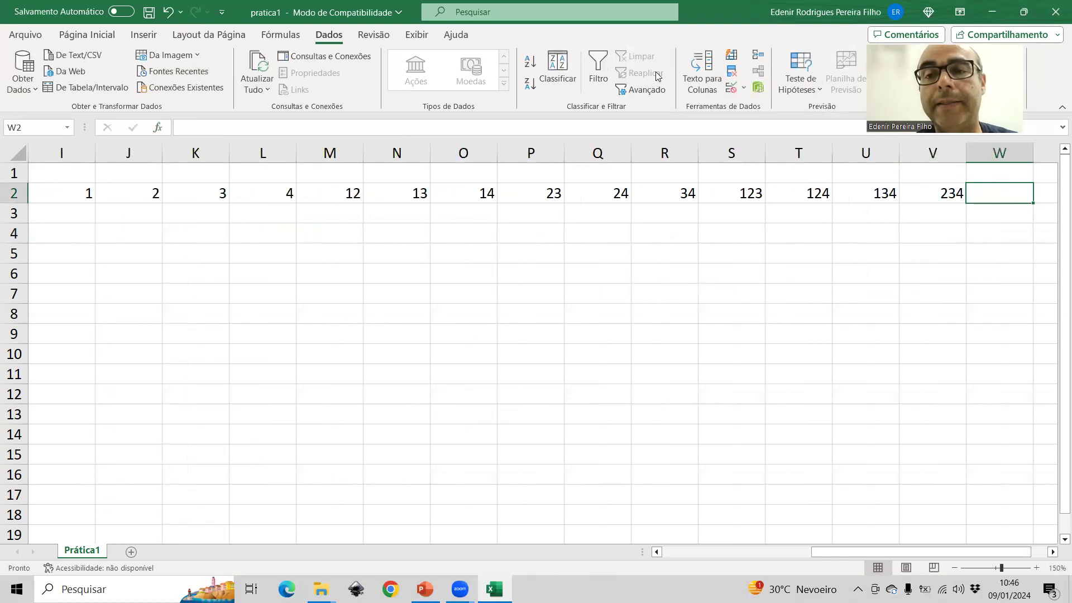
{"action": "type", "text": "1234"}
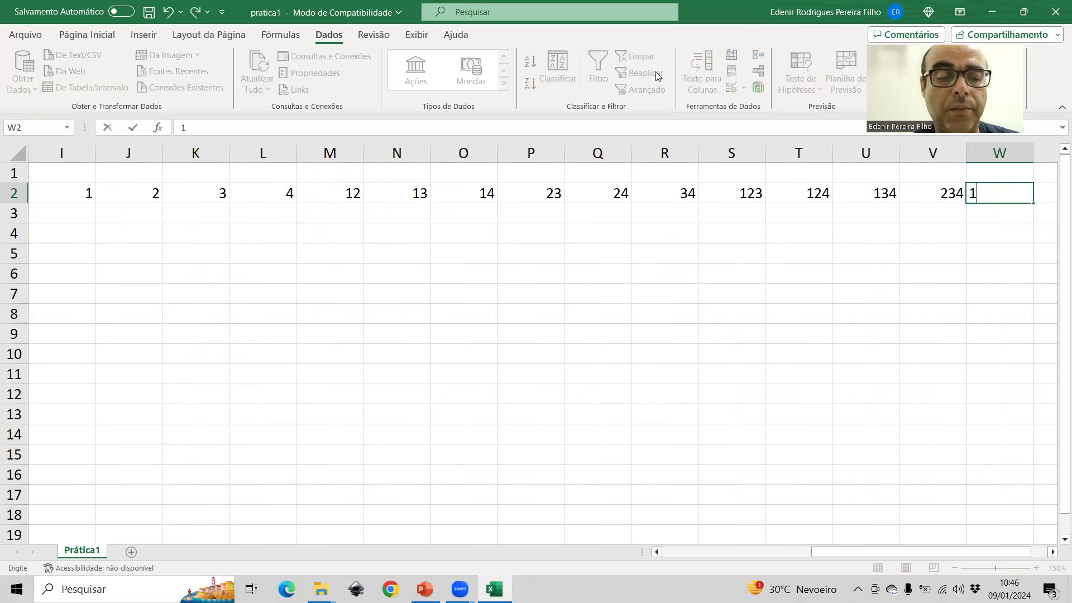
{"action": "key", "text": "Tab"}
Number the effect columns from 1 to 15 in cells I1 to W1 by extending a series started with 1 and 2.
{"action": "key", "text": "Left"}
{"action": "key", "text": "Left"}
{"action": "key", "text": "Left"}
{"action": "key", "text": "Left"}
{"action": "key", "text": "Left"}
{"action": "key", "text": "Left"}
{"action": "key", "text": "Left"}
{"action": "key", "text": "Left"}
{"action": "key", "text": "Left"}
{"action": "key", "text": "Left"}
{"action": "key", "text": "Left"}
{"action": "key", "text": "Left"}
{"action": "key", "text": "Left"}
{"action": "key", "text": "Left"}
{"action": "key", "text": "Left"}
{"action": "key", "text": "Left"}
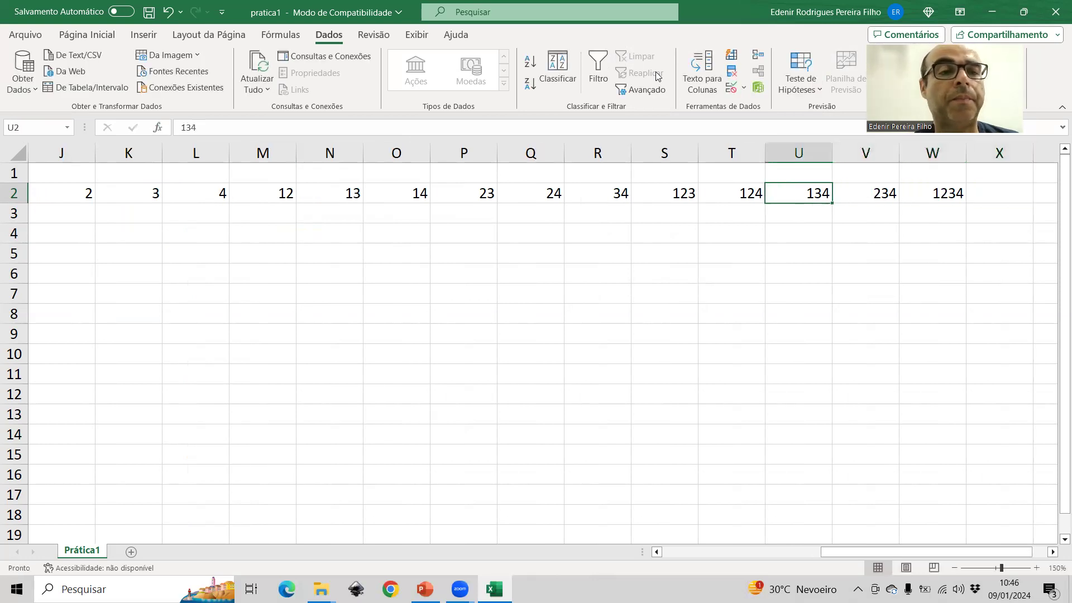
{"action": "key", "text": "Up"}
{"action": "key", "text": "Down"}
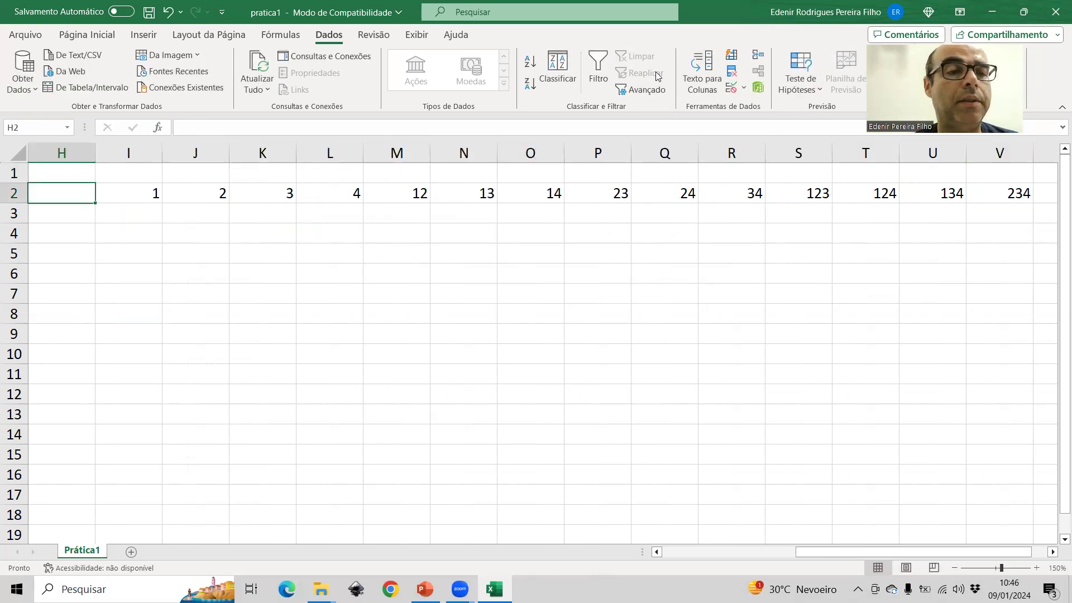
{"action": "key", "text": "Right"}
{"action": "key", "text": "Up"}
{"action": "type", "text": "1"}
{"action": "key", "text": "Tab"}
{"action": "type", "text": "2"}
{"action": "key", "text": "Tab"}
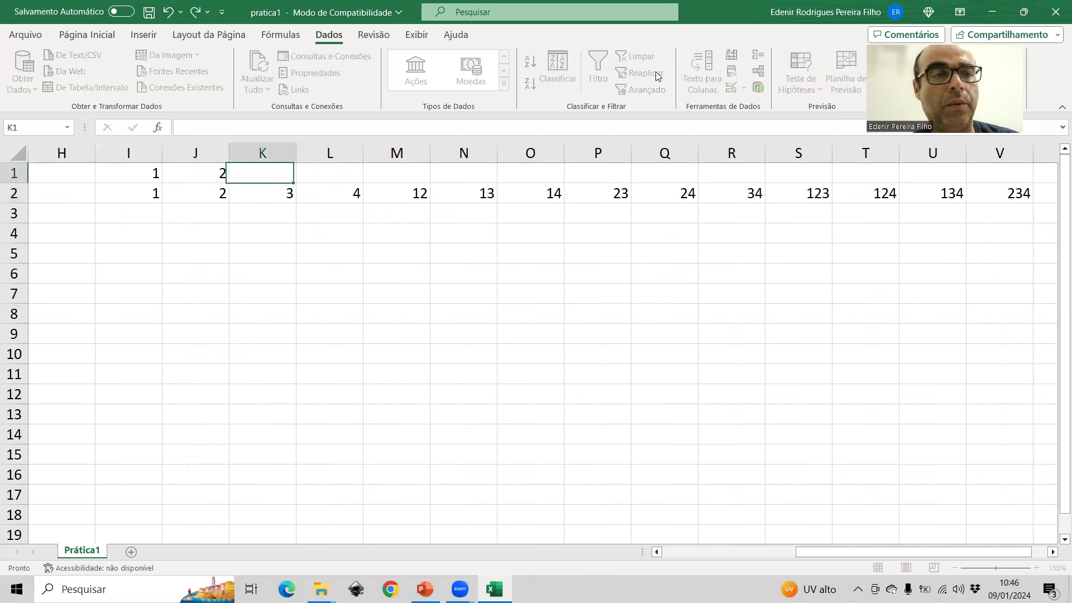
{"action": "left_click_drag", "start_coordinate": [150, 173], "coordinate": [989, 197]}
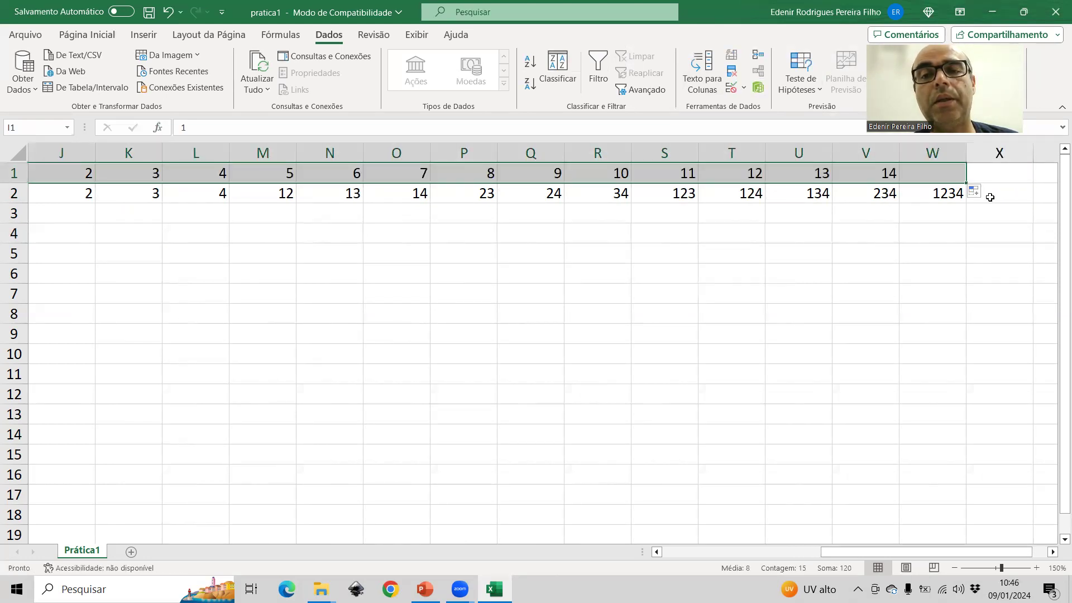
Fill the main-effect headers I1:L2 with yellow and the two-factor interaction headers M1:R2 with light green.
{"action": "left_click", "coordinate": [955, 568]}
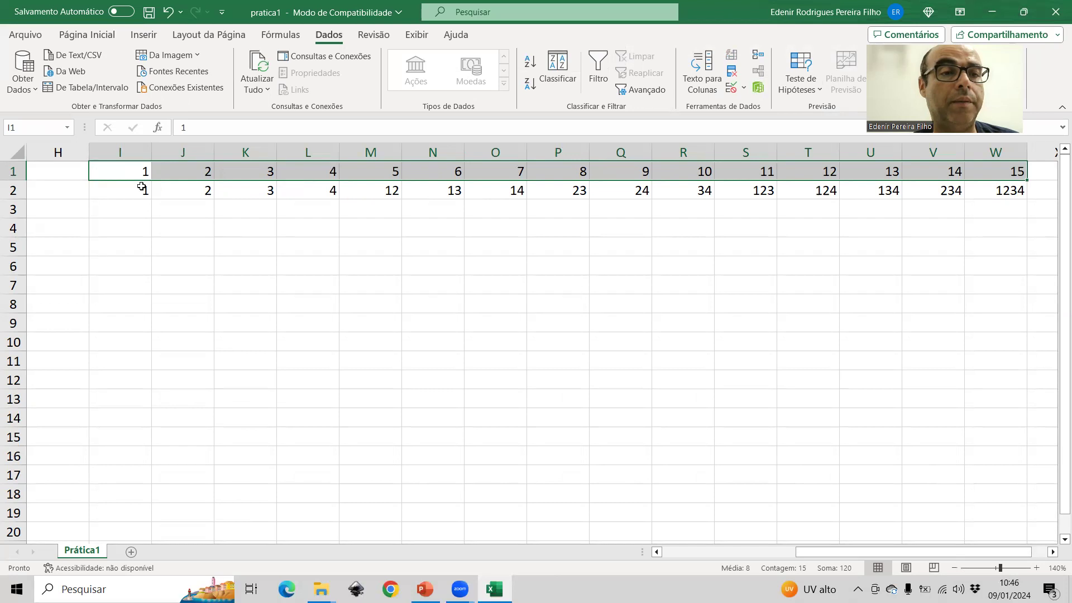
{"action": "left_click_drag", "start_coordinate": [142, 187], "coordinate": [297, 172]}
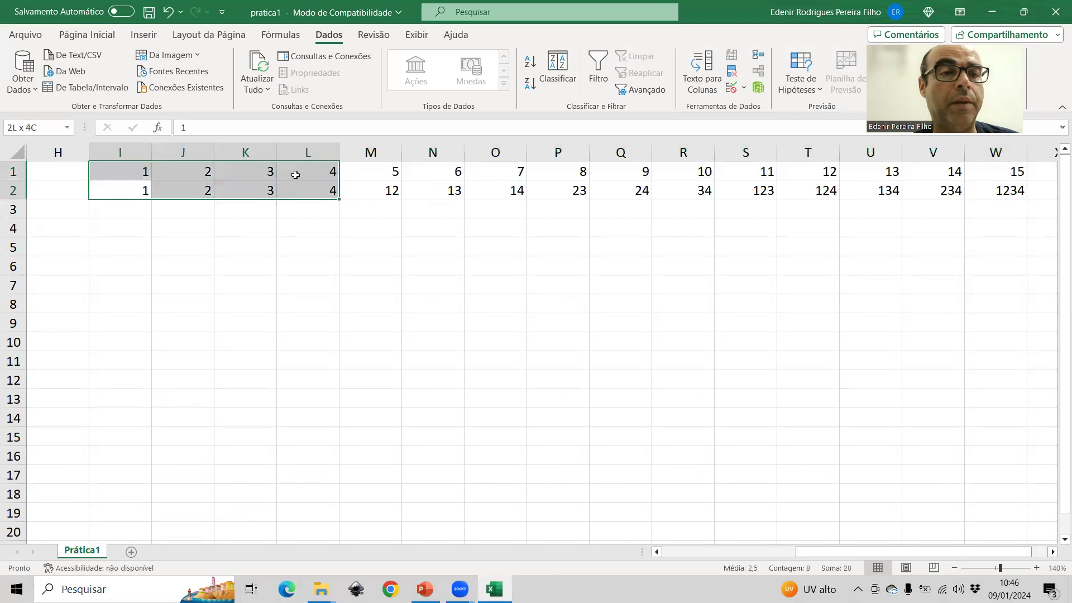
{"action": "left_click", "coordinate": [86, 35]}
{"action": "left_click", "coordinate": [190, 84]}
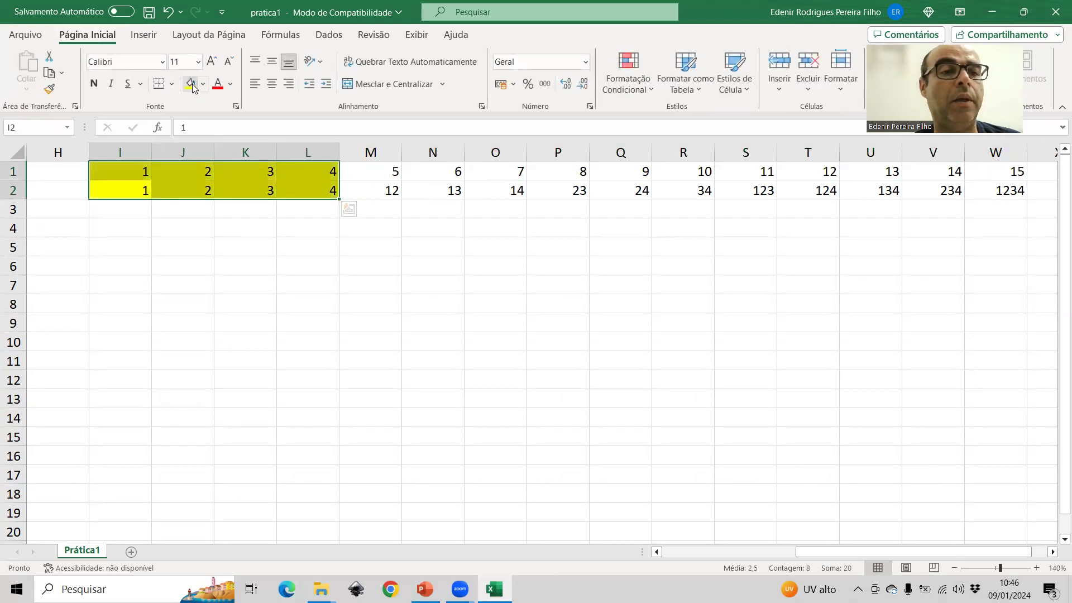
{"action": "left_click_drag", "start_coordinate": [370, 173], "coordinate": [667, 193]}
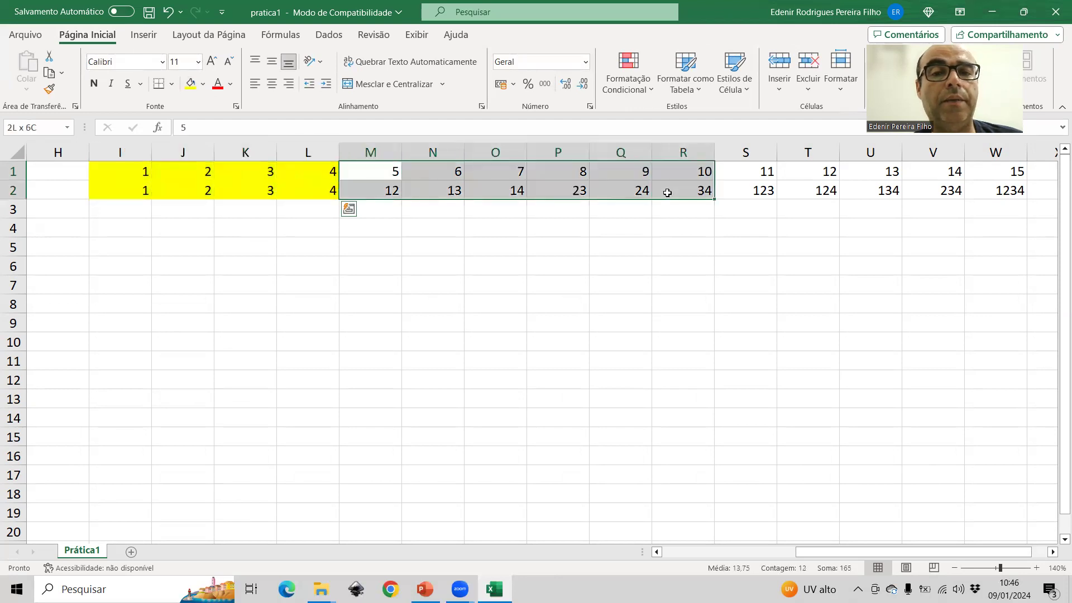
{"action": "left_click", "coordinate": [203, 83]}
{"action": "left_click", "coordinate": [233, 214]}
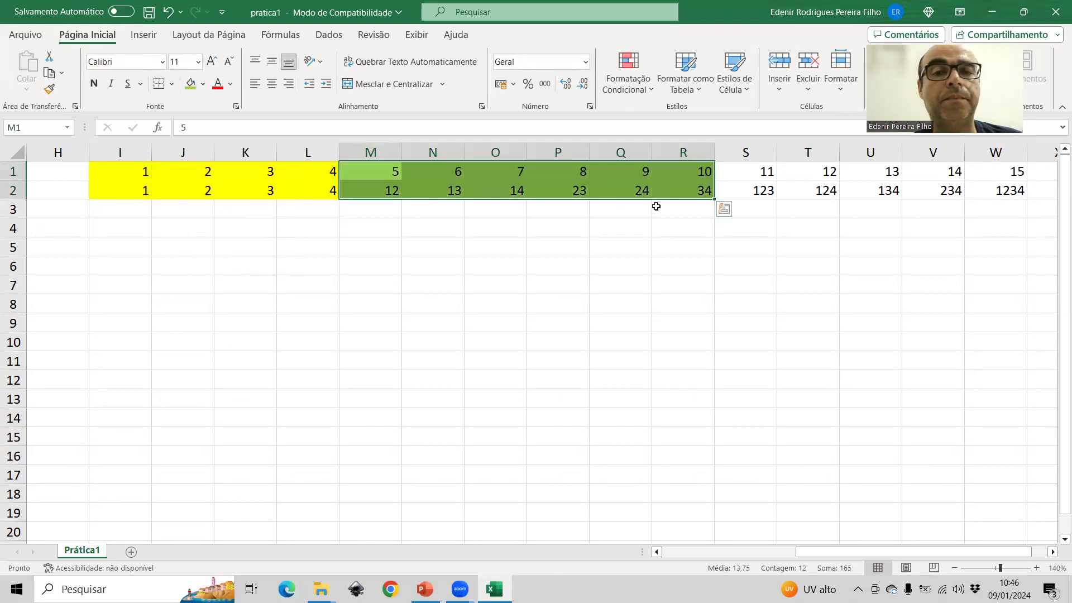
Fill the three-factor interaction headers S1:V2 with light orange and the four-factor header W1:W2 with dark blue.
{"action": "left_click_drag", "start_coordinate": [772, 172], "coordinate": [949, 191]}
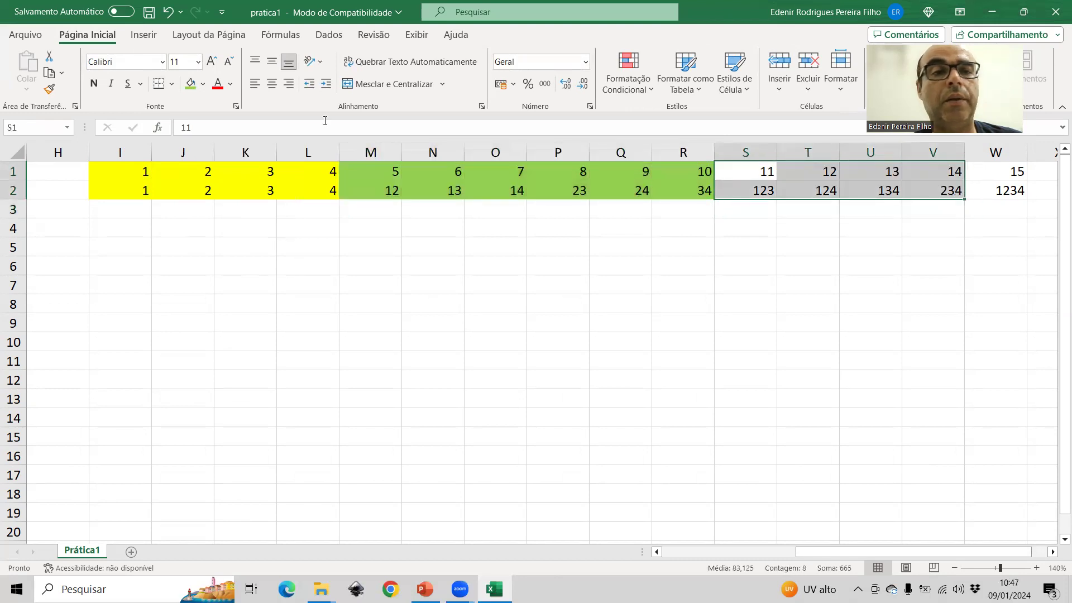
{"action": "left_click", "coordinate": [203, 84]}
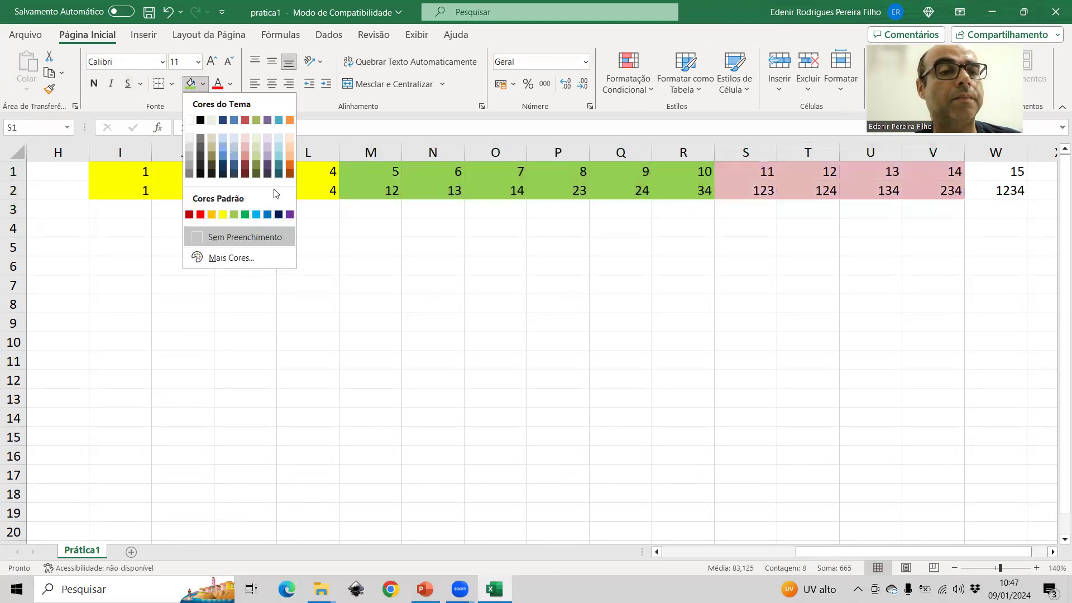
{"action": "left_click", "coordinate": [285, 157]}
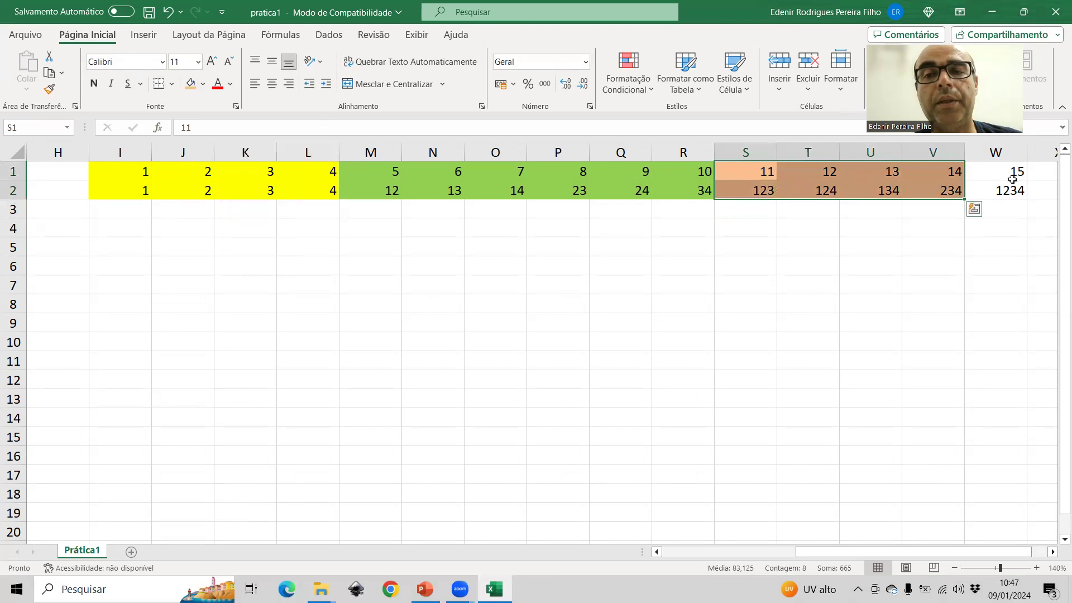
{"action": "left_click", "coordinate": [996, 177]}
{"action": "left_click_drag", "start_coordinate": [995, 177], "coordinate": [995, 191]}
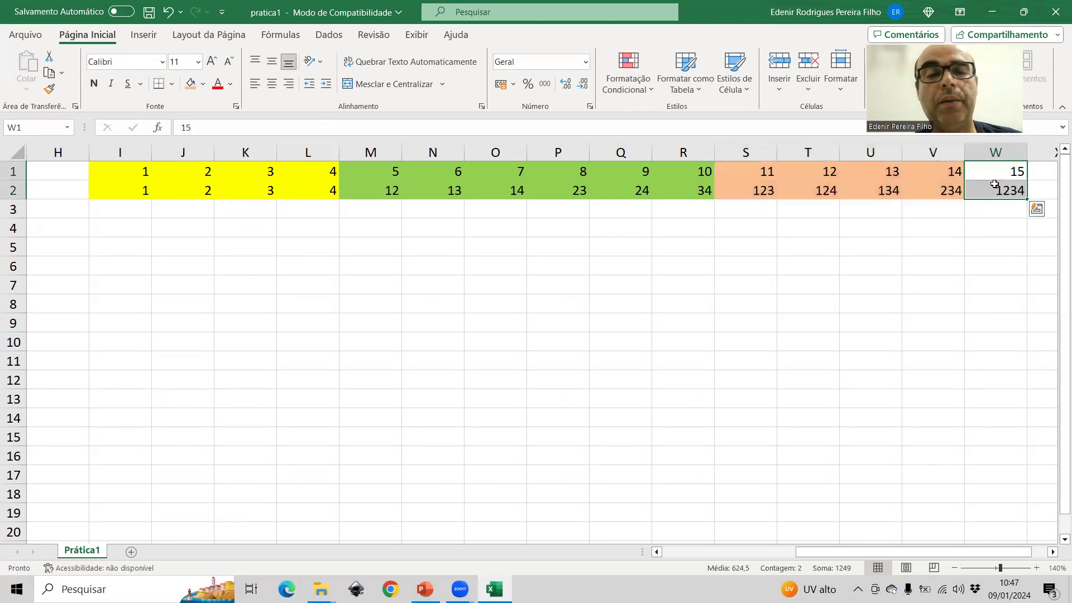
{"action": "left_click", "coordinate": [203, 85]}
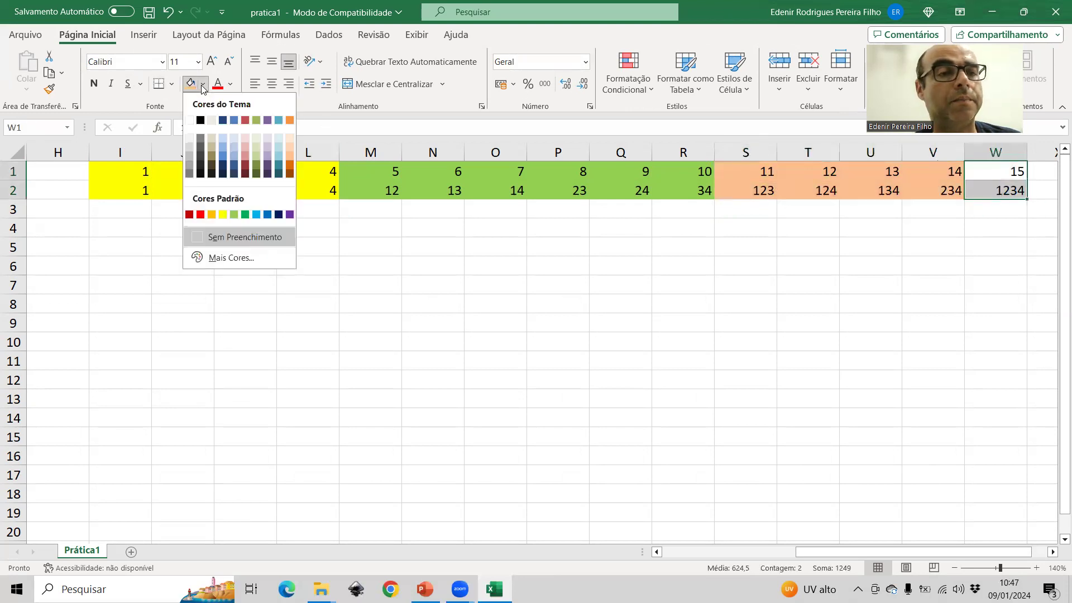
{"action": "left_click", "coordinate": [233, 167]}
{"action": "left_click", "coordinate": [376, 316]}
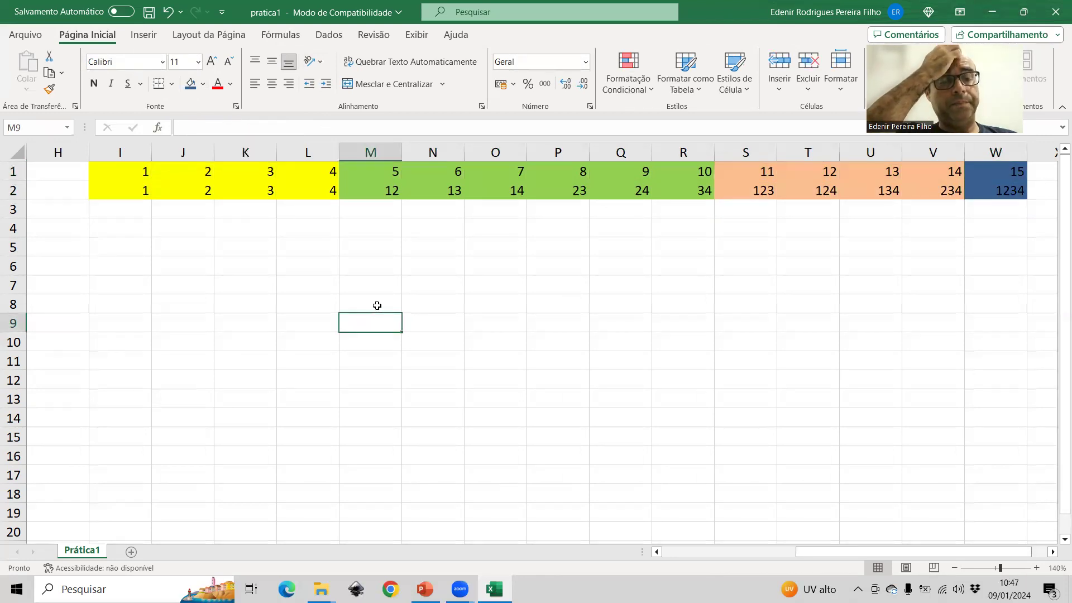
Copy the coded levels of the four variables in C3:F18 into the main-effect columns starting at I3.
{"action": "key", "text": "Left"}
{"action": "key", "text": "Left"}
{"action": "key", "text": "Left"}
{"action": "key", "text": "Left"}
{"action": "key", "text": "Left"}
{"action": "key", "text": "Left"}
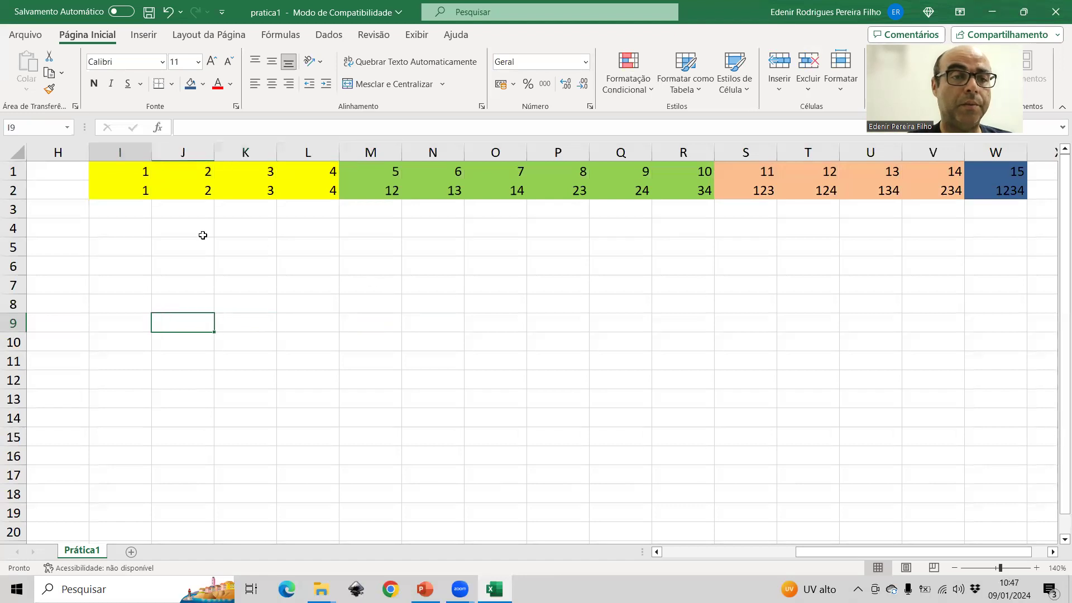
{"action": "key", "text": "Left"}
{"action": "key", "text": "Left"}
{"action": "key", "text": "Left"}
{"action": "key", "text": "Left"}
{"action": "key", "text": "Left"}
{"action": "left_click_drag", "start_coordinate": [148, 211], "coordinate": [398, 485]}
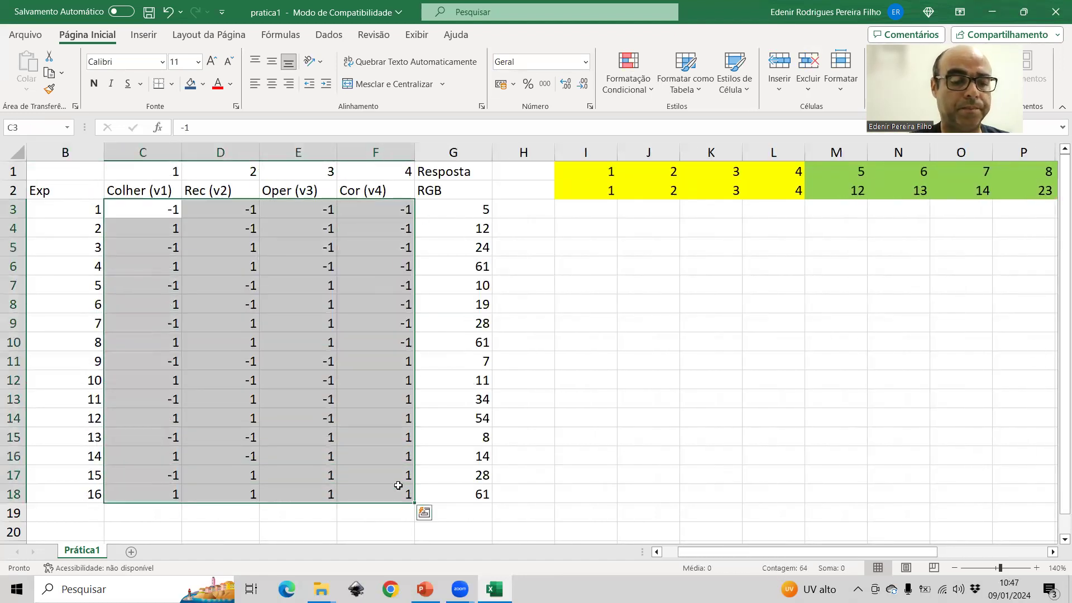
{"action": "key", "text": "ctrl+c"}
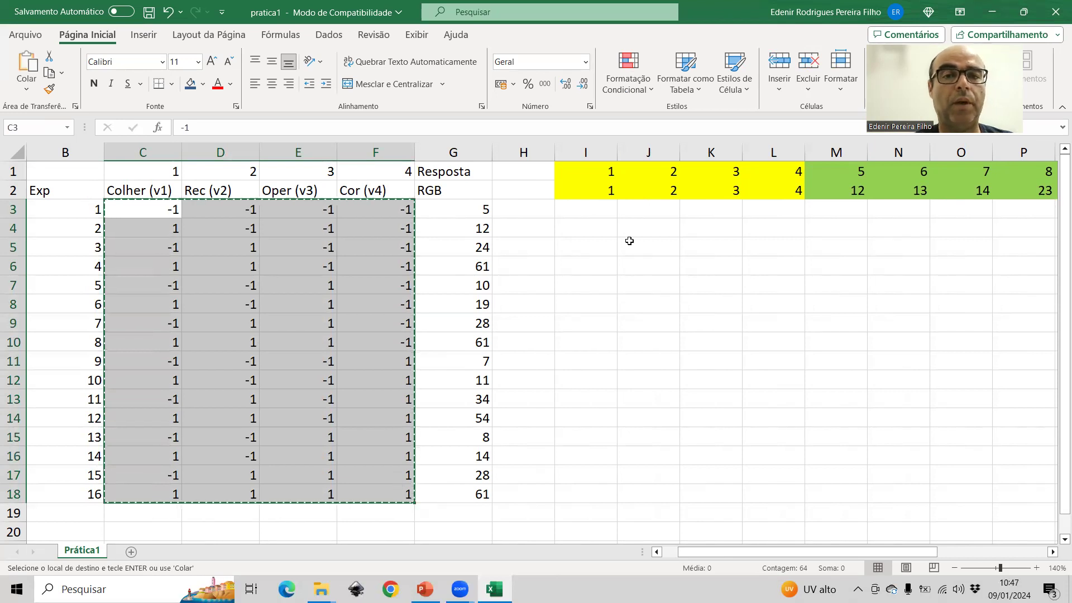
{"action": "left_click", "coordinate": [582, 203]}
{"action": "key", "text": "ctrl+v"}
Enter the formula =I3*J3 in M3 for the 12 interaction.
{"action": "key", "text": "Right"}
{"action": "key", "text": "Right"}
{"action": "key", "text": "Right"}
{"action": "key", "text": "Right"}
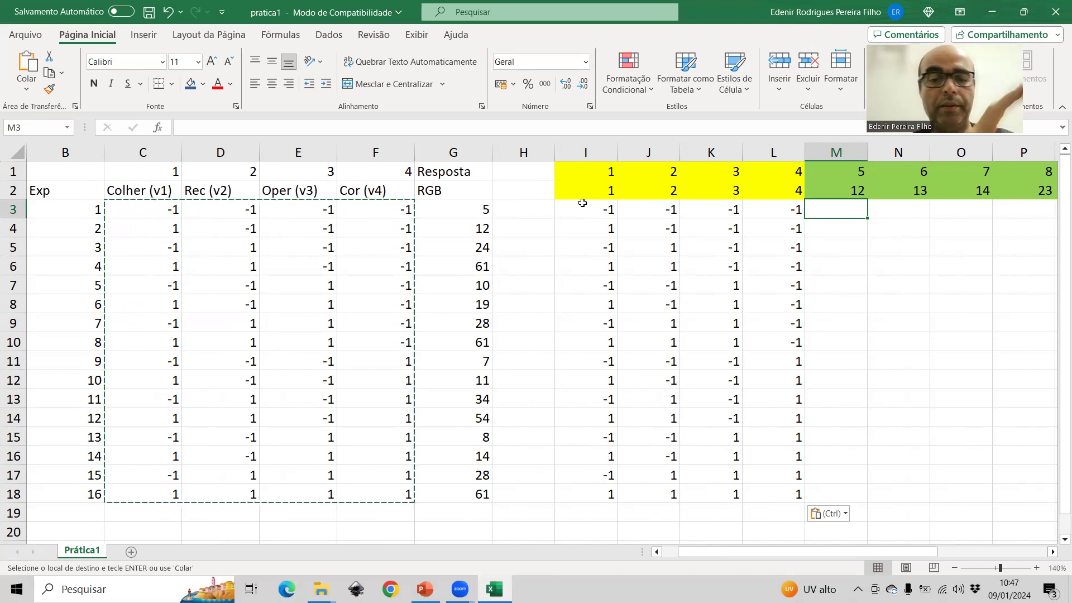
{"action": "type", "text": "="}
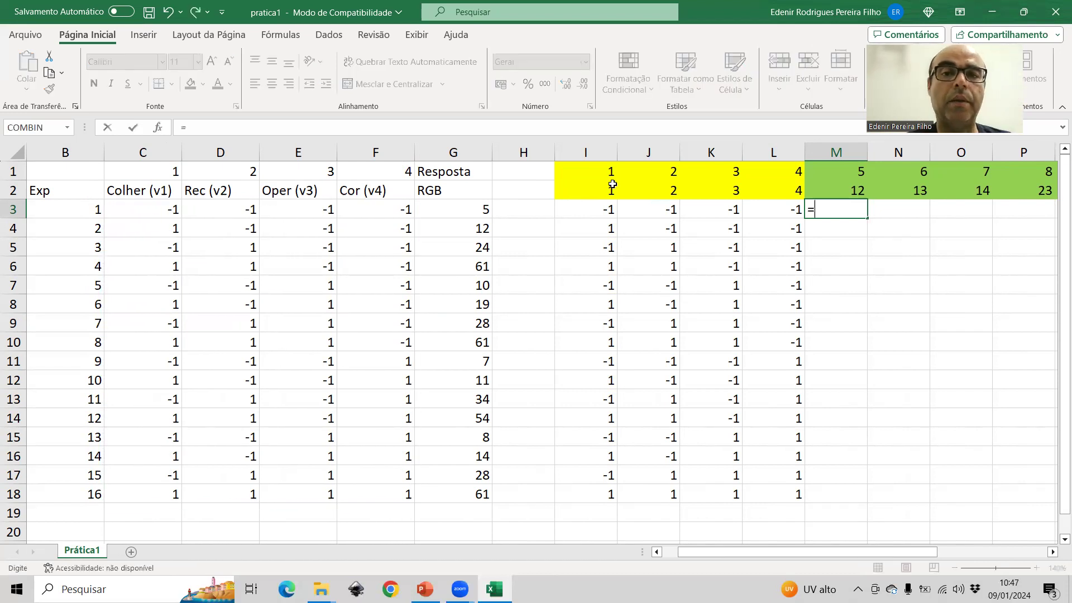
{"action": "left_click", "coordinate": [592, 208]}
{"action": "type", "text": "*"}
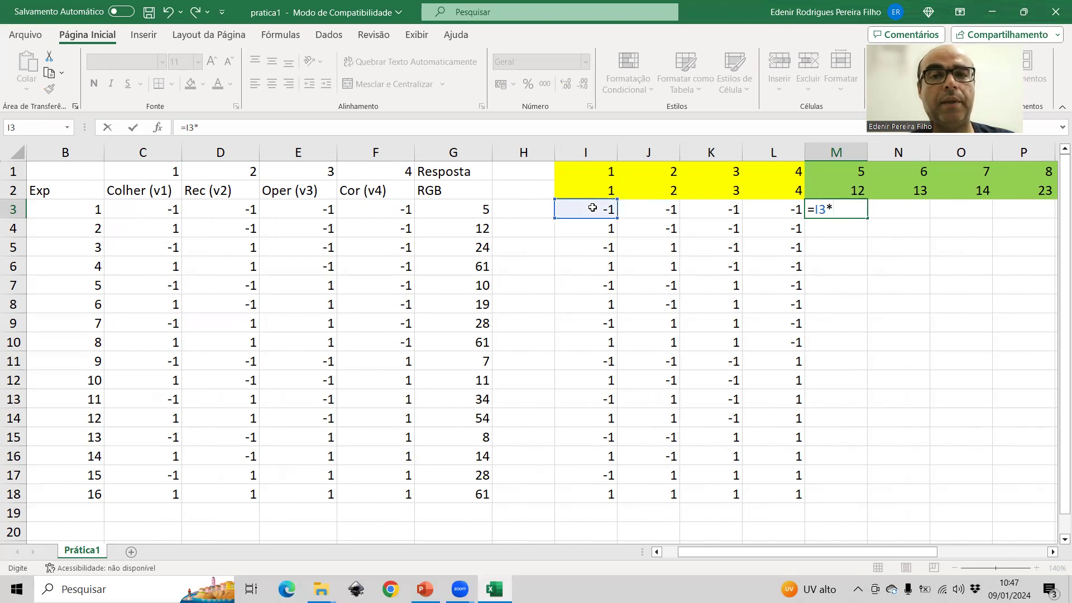
{"action": "left_click", "coordinate": [647, 213]}
{"action": "key", "text": "Return"}
Enter the formula =I3*K3 in N3 for the 13 interaction.
{"action": "left_click", "coordinate": [896, 211]}
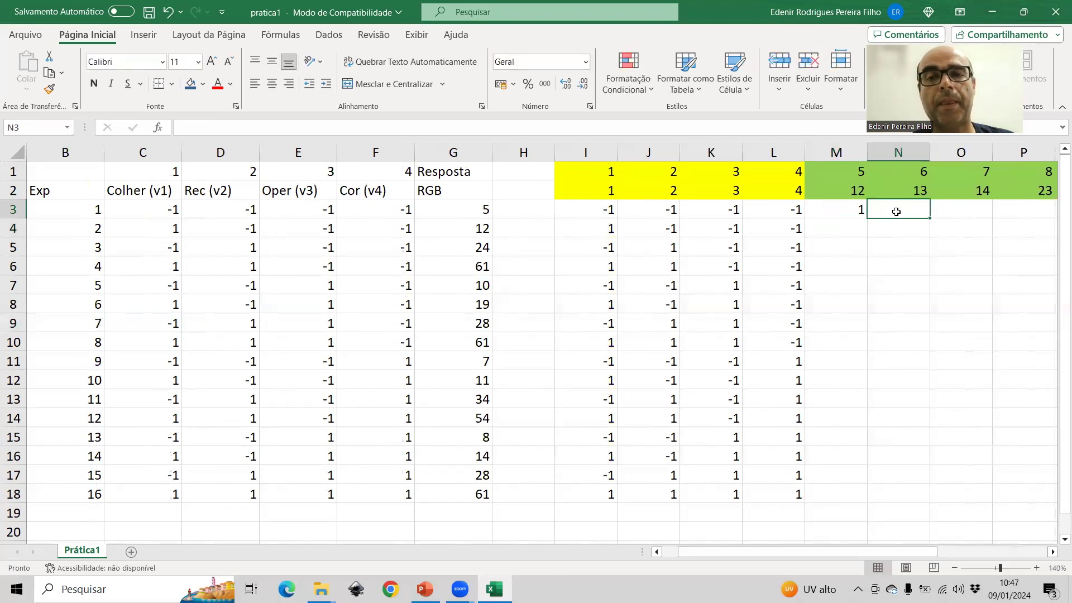
{"action": "type", "text": "="}
{"action": "left_click", "coordinate": [603, 210]}
{"action": "type", "text": "*"}
{"action": "left_click", "coordinate": [696, 207]}
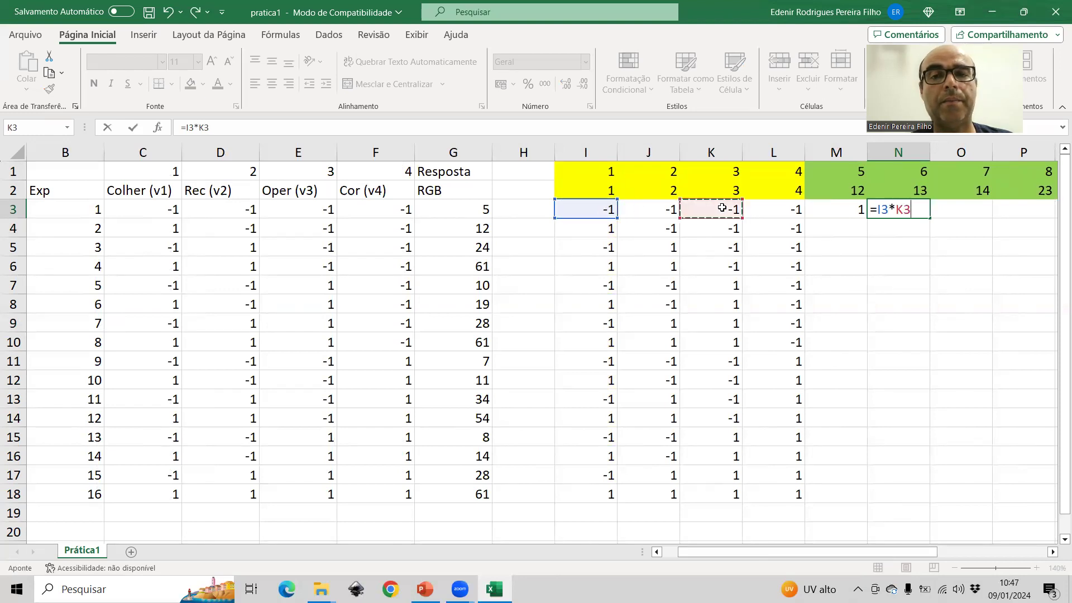
{"action": "key", "text": "Return"}
Enter the formula =I3*L3 in O3 for the 14 interaction.
{"action": "left_click", "coordinate": [971, 205]}
{"action": "type", "text": "="}
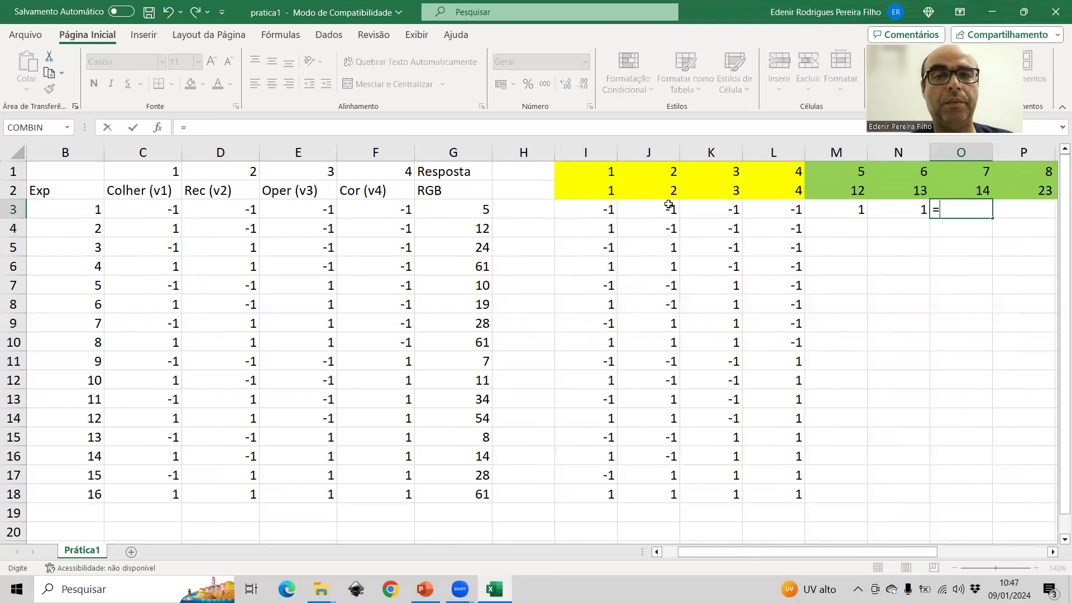
{"action": "left_click", "coordinate": [582, 208]}
{"action": "type", "text": "*"}
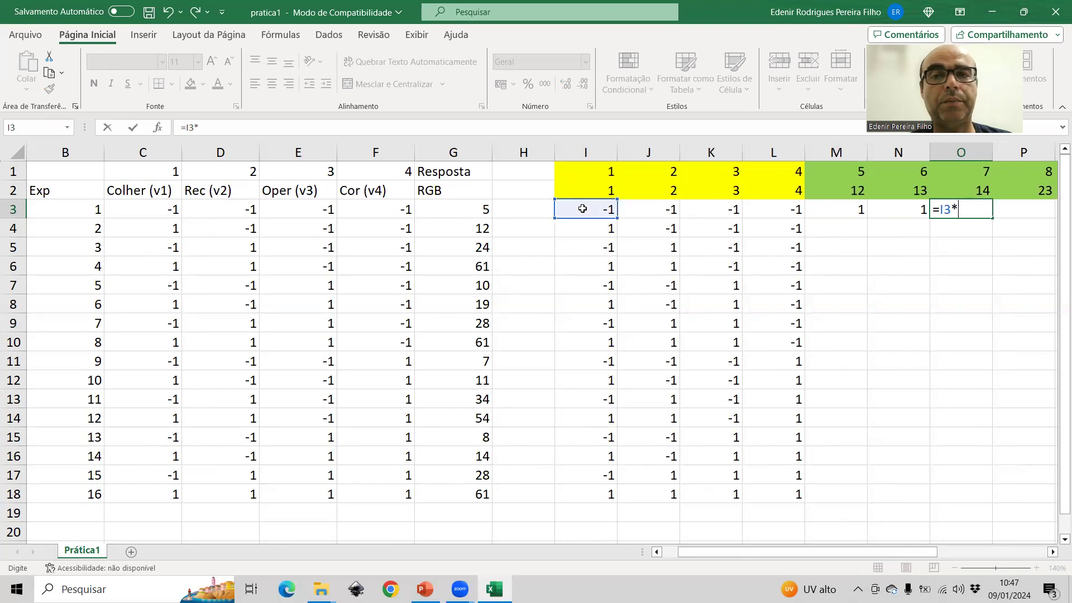
{"action": "left_click", "coordinate": [767, 209]}
{"action": "key", "text": "Return"}
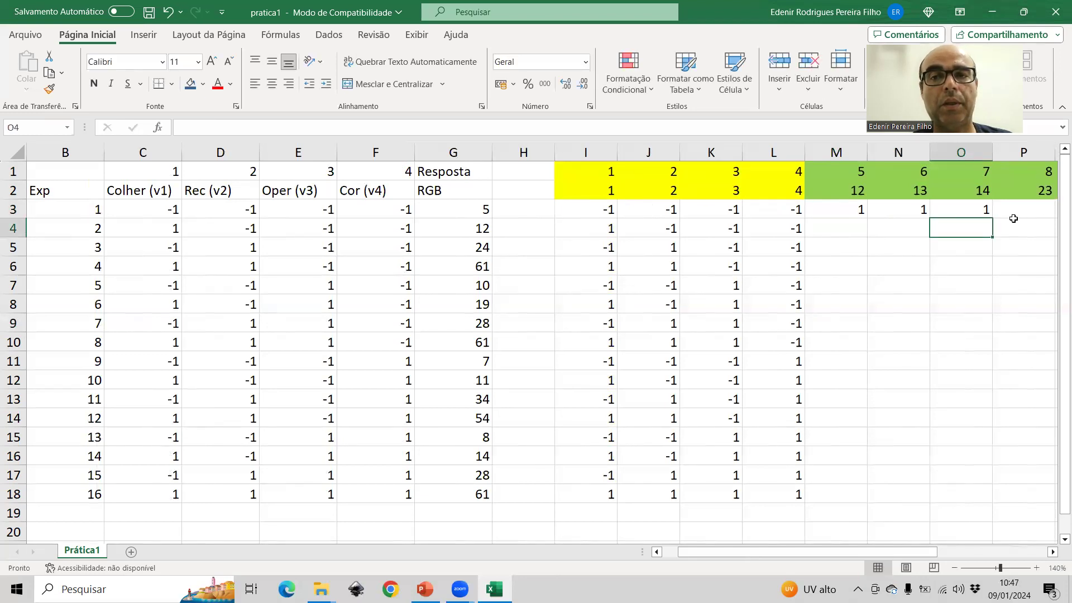
Enter the formula =J3*K3 in P3 for the 23 interaction.
{"action": "left_click", "coordinate": [1048, 215]}
{"action": "type", "text": "="}
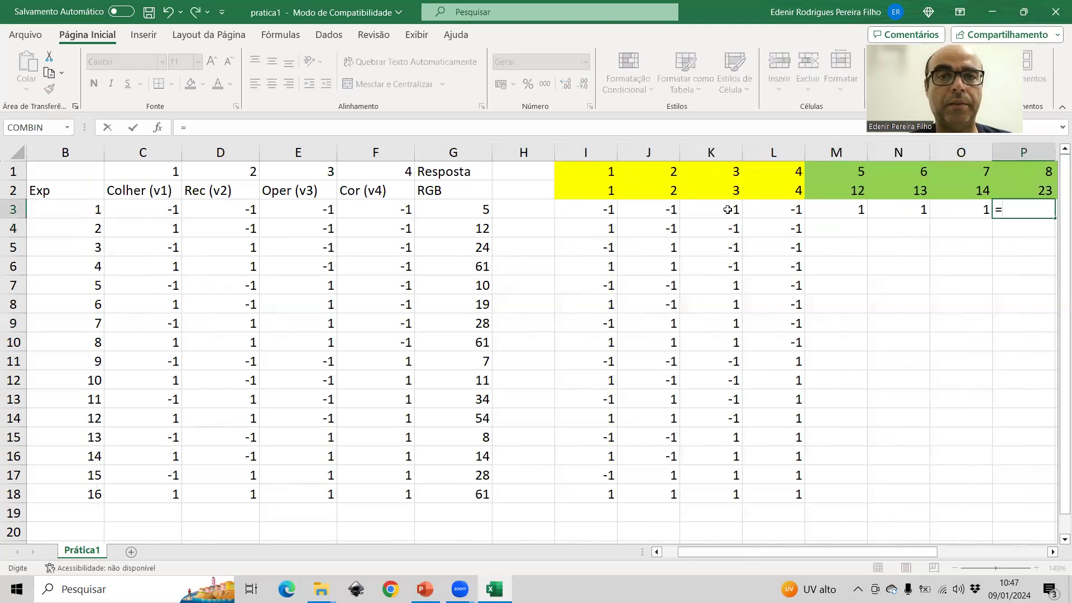
{"action": "left_click", "coordinate": [667, 207]}
{"action": "type", "text": "*"}
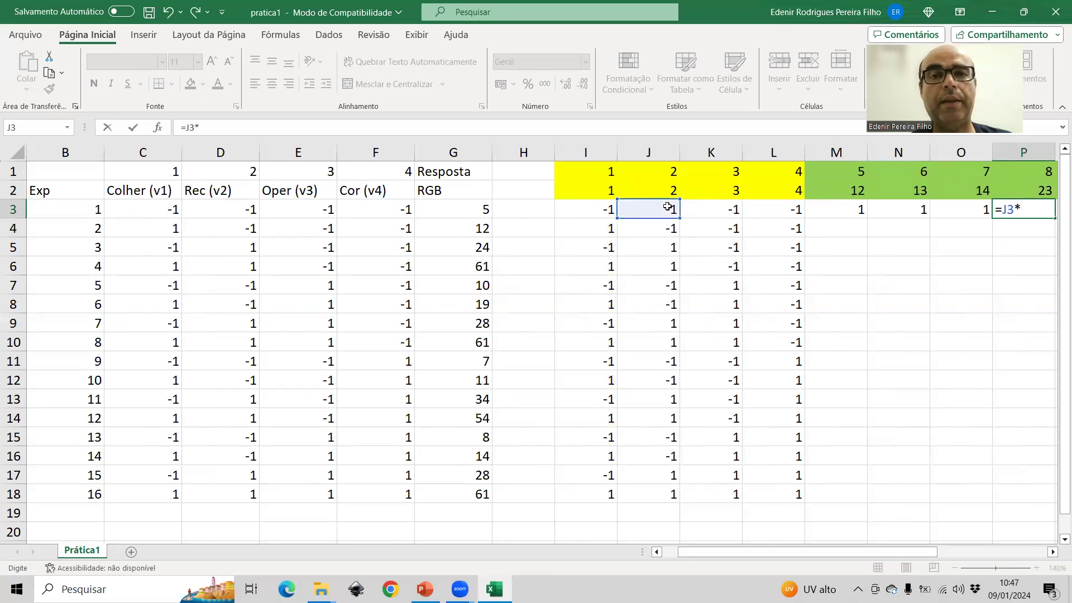
{"action": "left_click", "coordinate": [707, 208]}
{"action": "key", "text": "Return"}
Enter the formula =J3*L3 in Q3 for the 24 interaction.
{"action": "key", "text": "Up"}
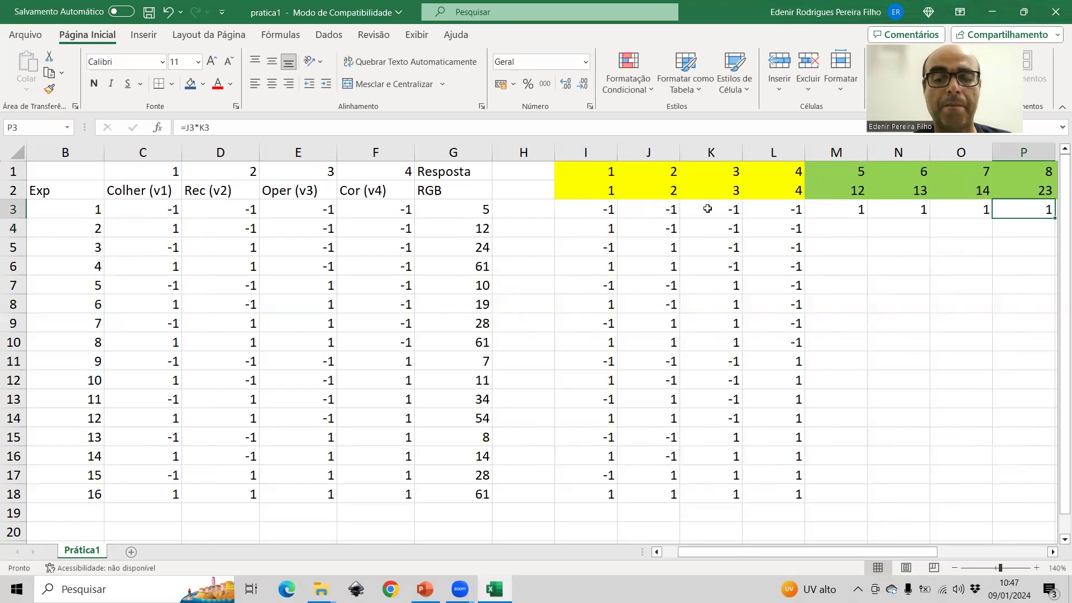
{"action": "key", "text": "Right"}
{"action": "type", "text": "="}
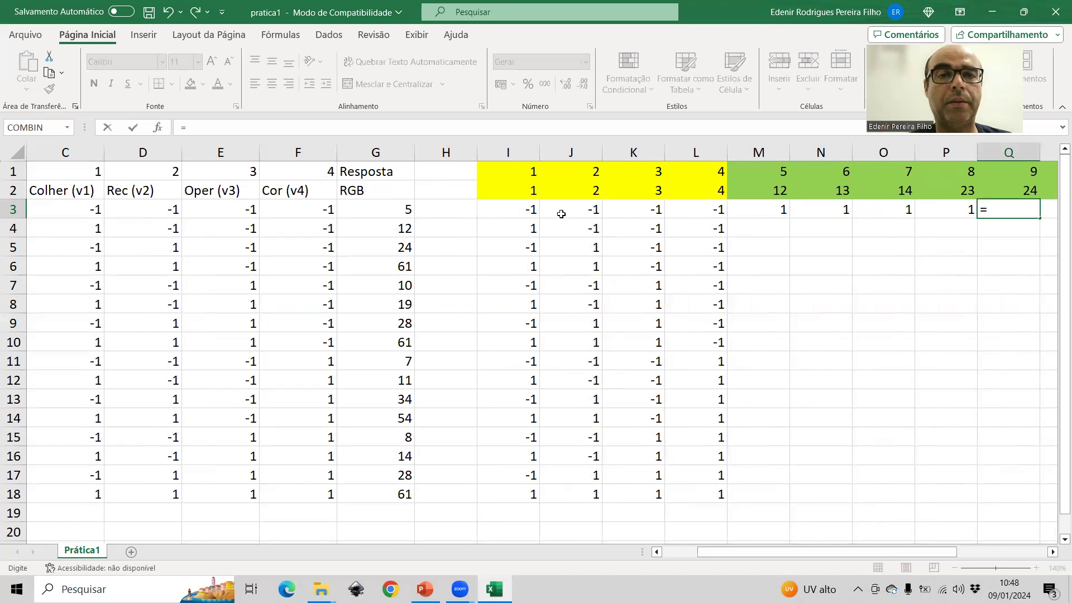
{"action": "left_click", "coordinate": [561, 214]}
{"action": "type", "text": "*"}
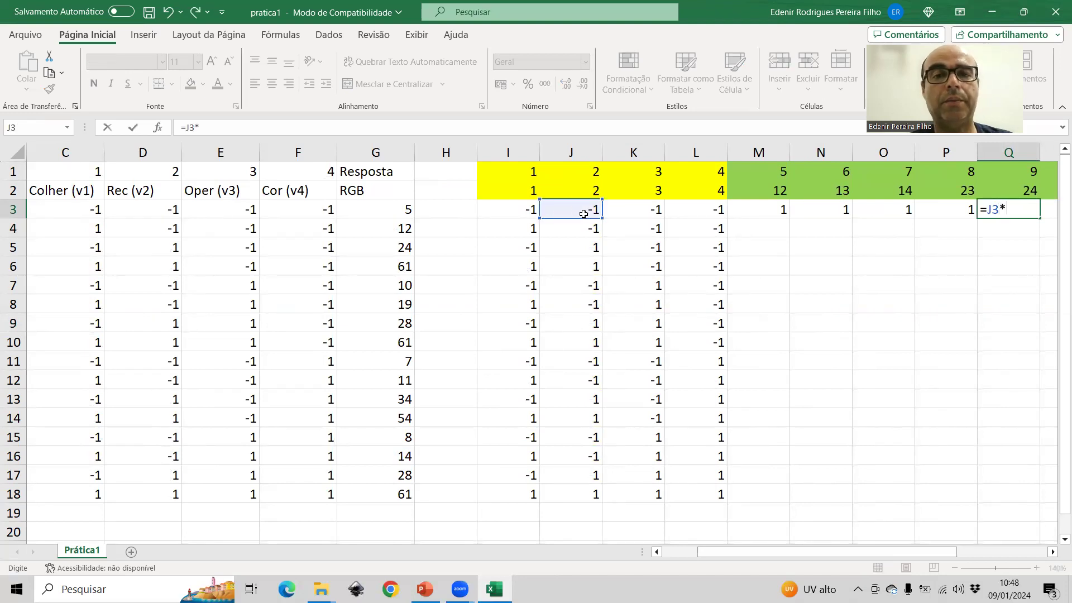
{"action": "left_click", "coordinate": [695, 213]}
{"action": "key", "text": "Return"}
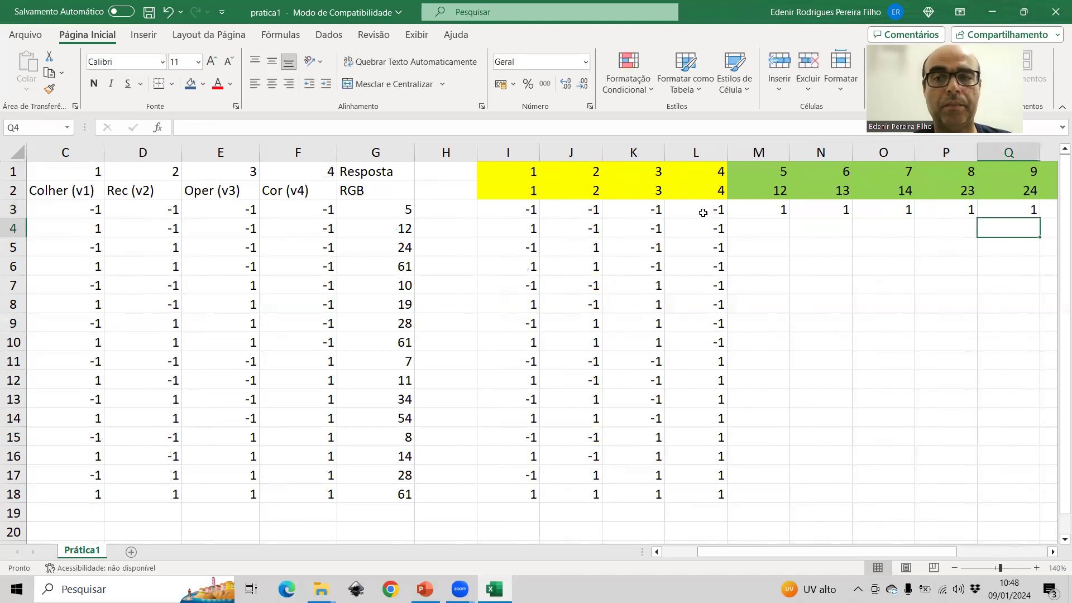
Enter the formula =K3*L3 in R3 for the 34 interaction.
{"action": "key", "text": "Up"}
{"action": "key", "text": "Right"}
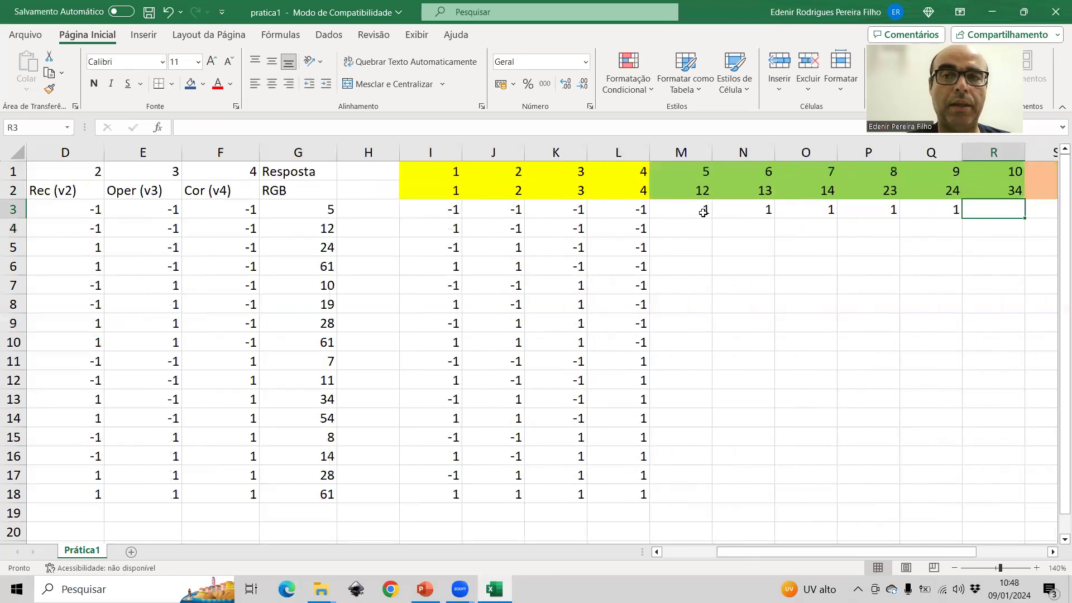
{"action": "type", "text": "="}
{"action": "left_click", "coordinate": [562, 209]}
{"action": "type", "text": "*"}
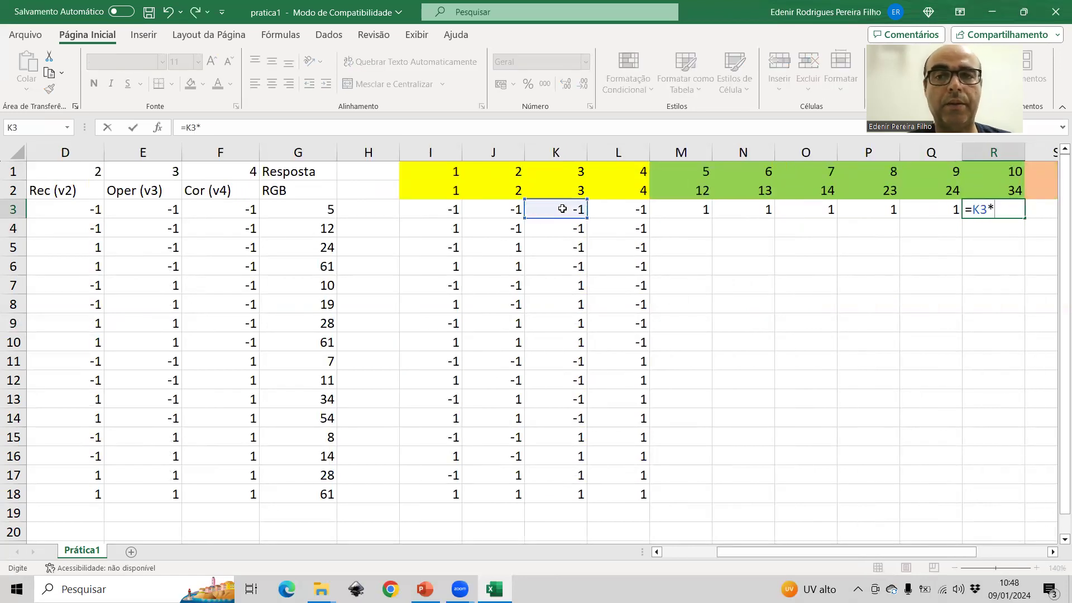
{"action": "left_click", "coordinate": [602, 207]}
{"action": "key", "text": "Return"}
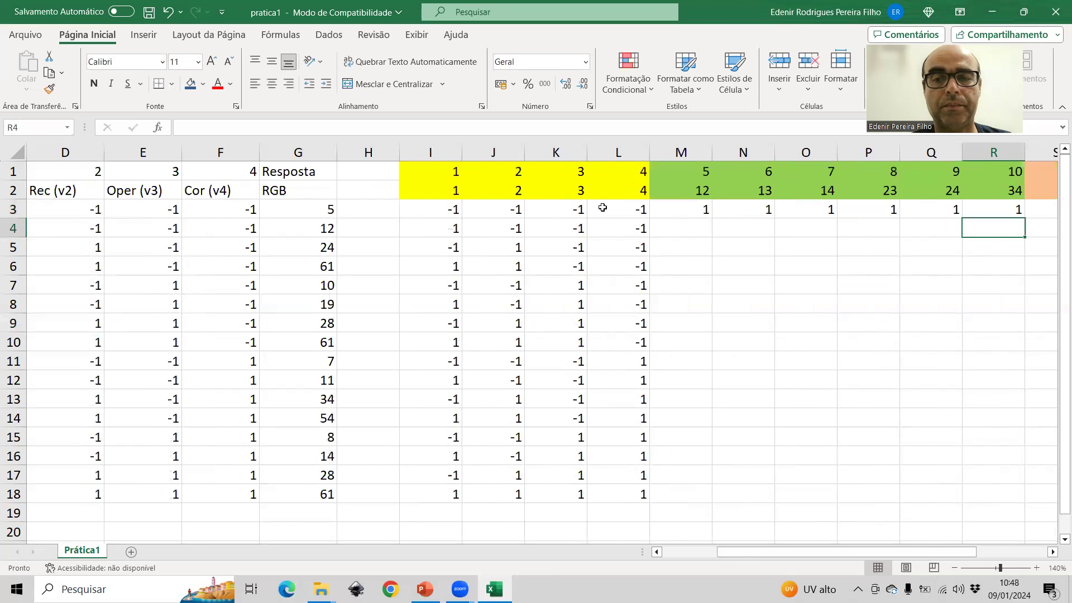
Enter the formula =I3*J3*K3 in S3 for the three-factor interaction 123.
{"action": "key", "text": "Up"}
{"action": "key", "text": "Right"}
{"action": "type", "text": "="}
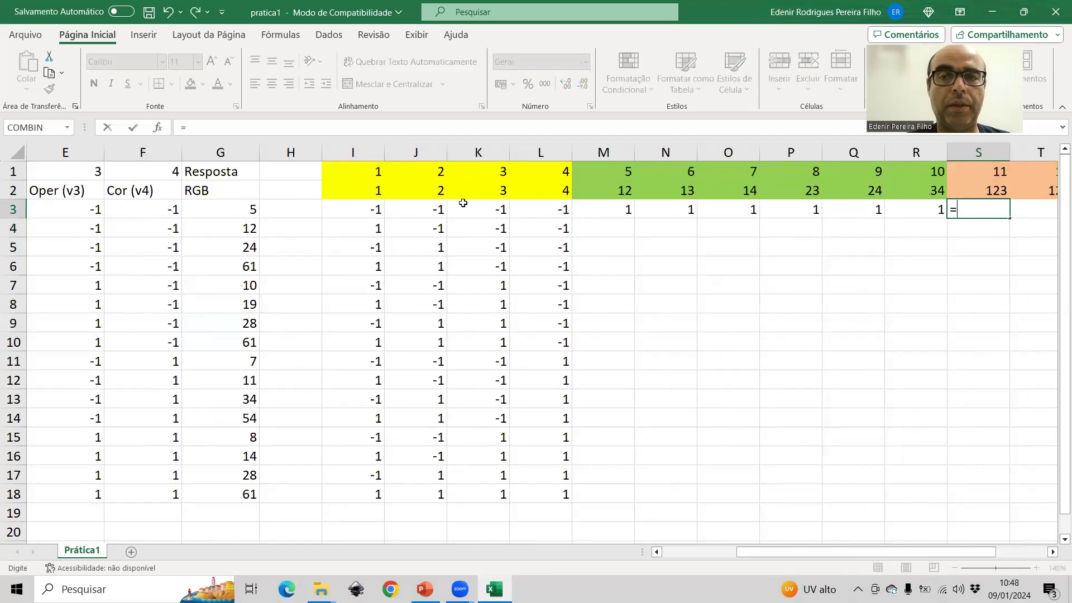
{"action": "left_click", "coordinate": [368, 210]}
{"action": "type", "text": "*"}
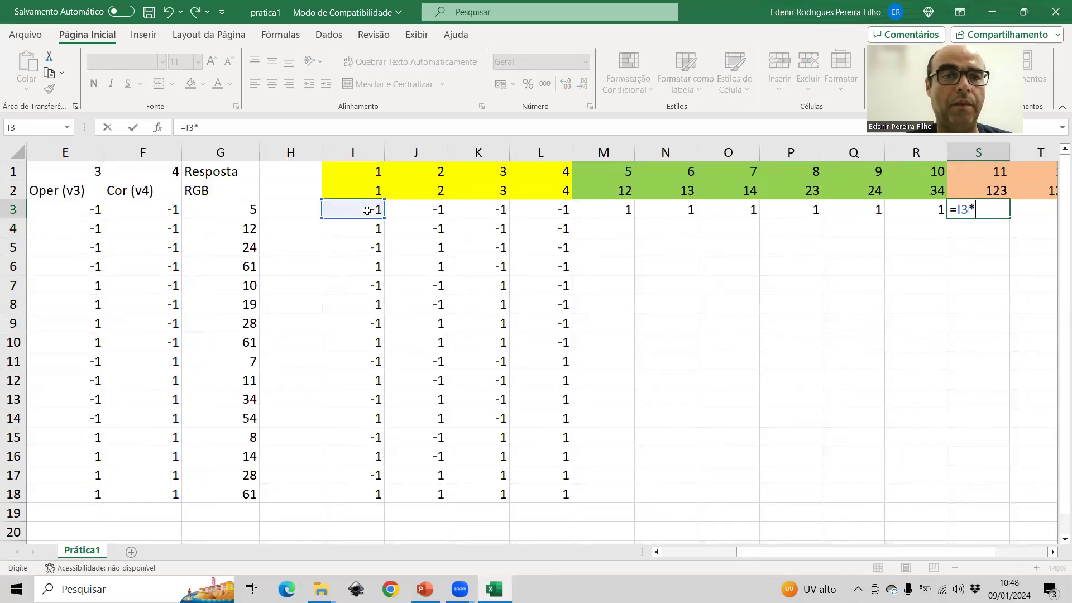
{"action": "left_click", "coordinate": [414, 207]}
{"action": "type", "text": "*"}
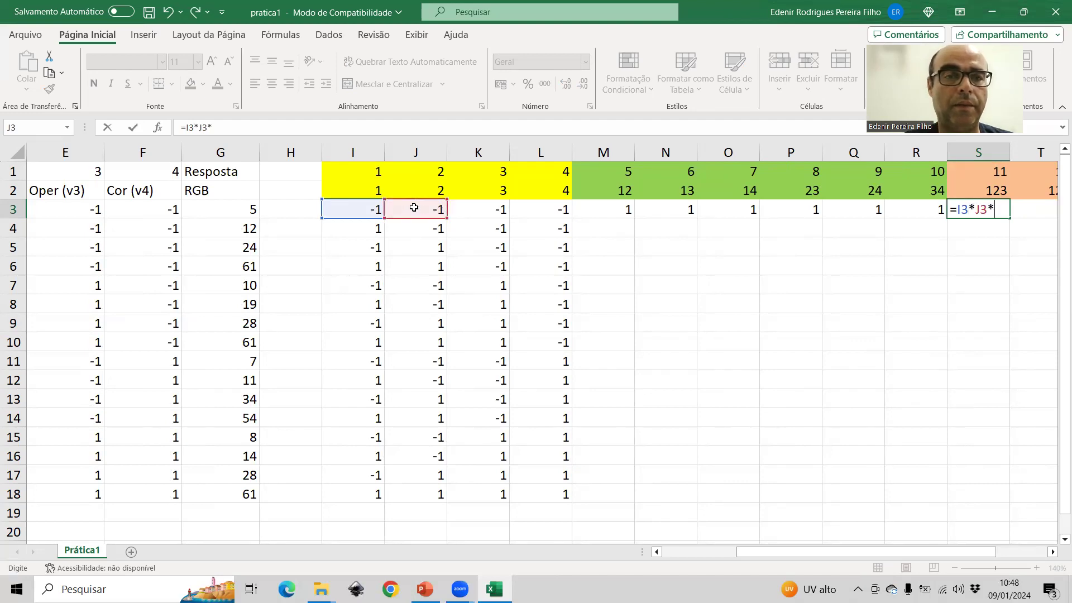
{"action": "left_click", "coordinate": [475, 208]}
{"action": "key", "text": "Return"}
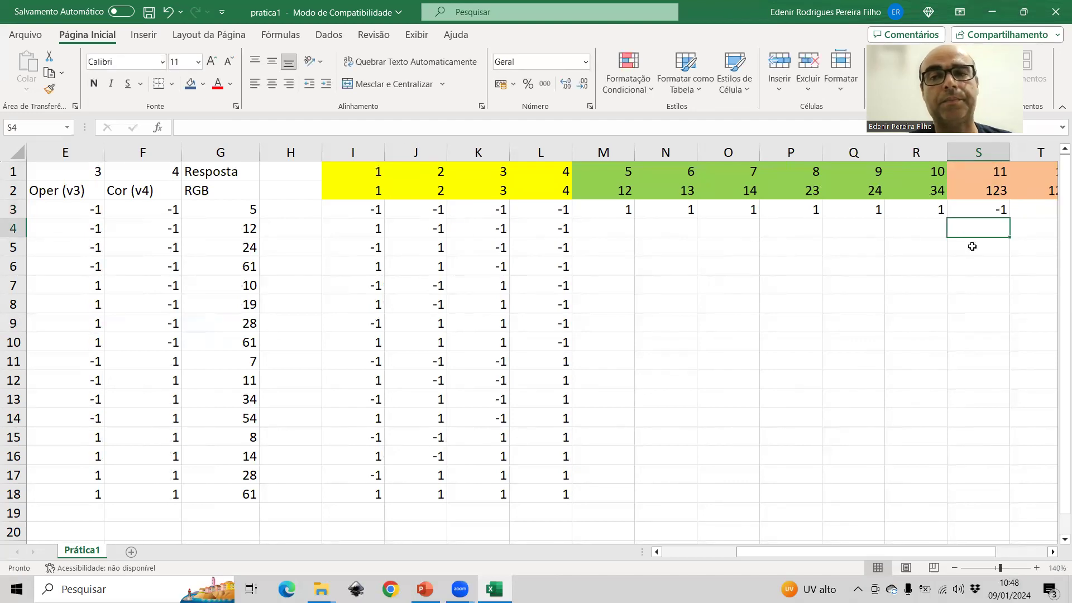
Enter the formula =I3*J3*L3 in T3 for the three-factor interaction 124.
{"action": "left_click", "coordinate": [1051, 215]}
{"action": "type", "text": "="}
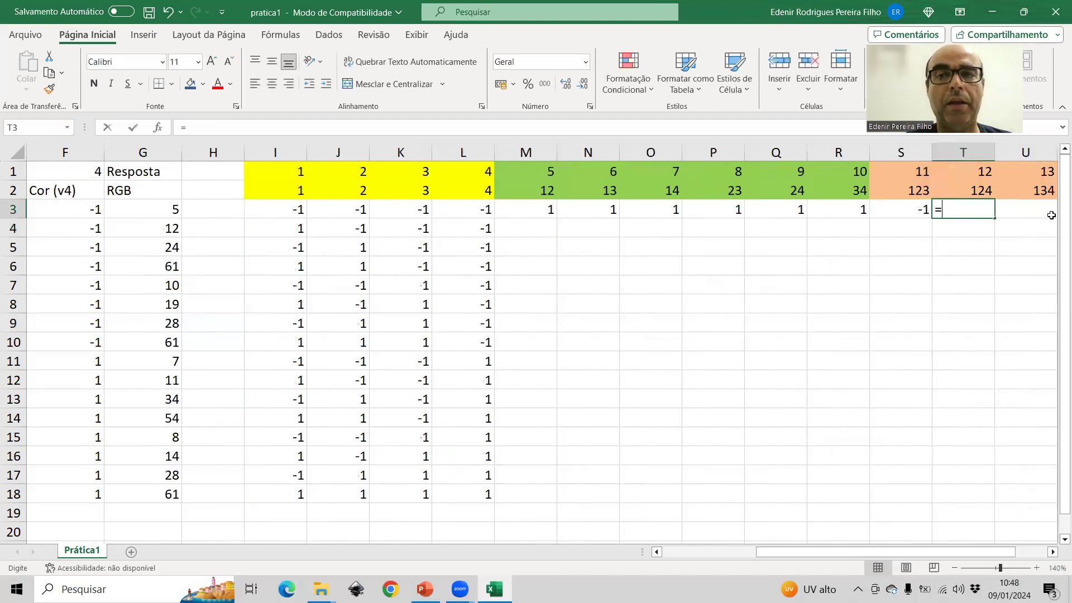
{"action": "left_click", "coordinate": [268, 205]}
{"action": "type", "text": "*"}
{"action": "left_click", "coordinate": [325, 208]}
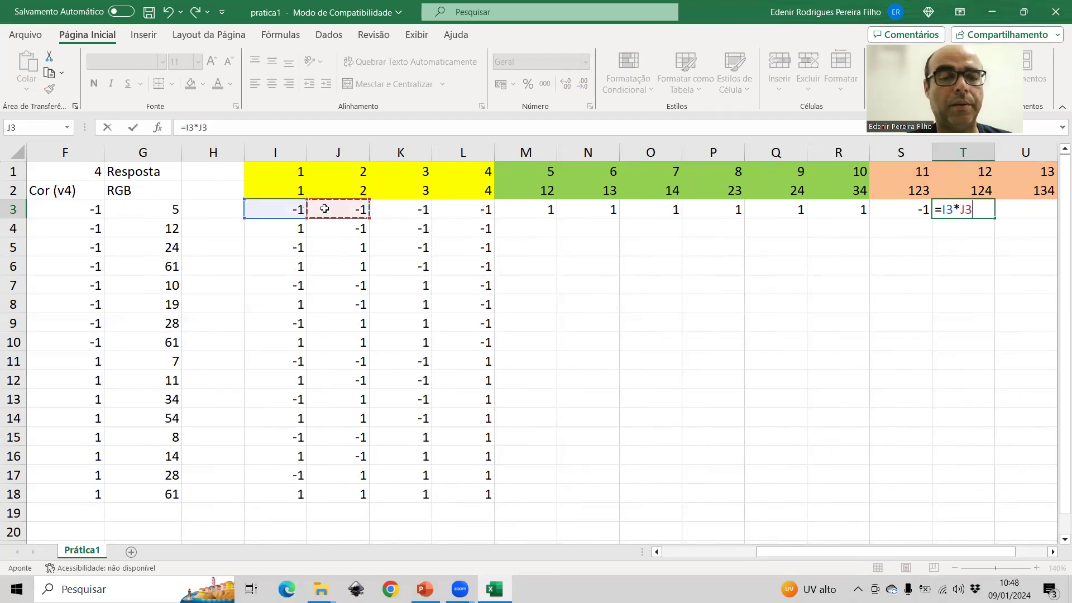
{"action": "type", "text": "*"}
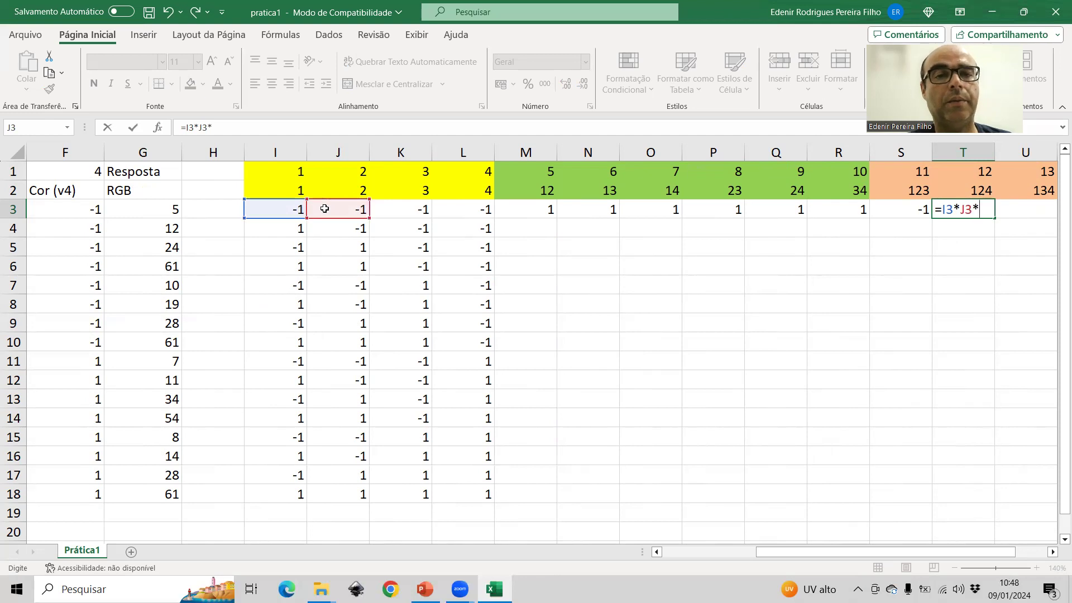
{"action": "left_click", "coordinate": [478, 205]}
{"action": "key", "text": "Return"}
Enter the formula =I3*K3*L3 in U3 for the three-factor interaction 134.
{"action": "left_click", "coordinate": [1049, 212]}
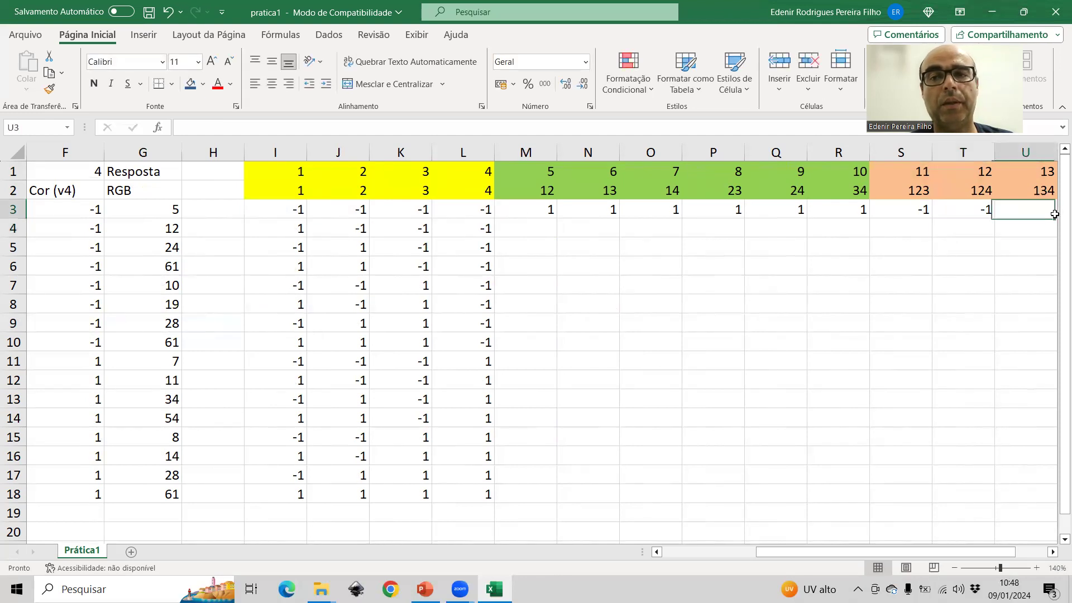
{"action": "type", "text": "="}
{"action": "left_click", "coordinate": [296, 208]}
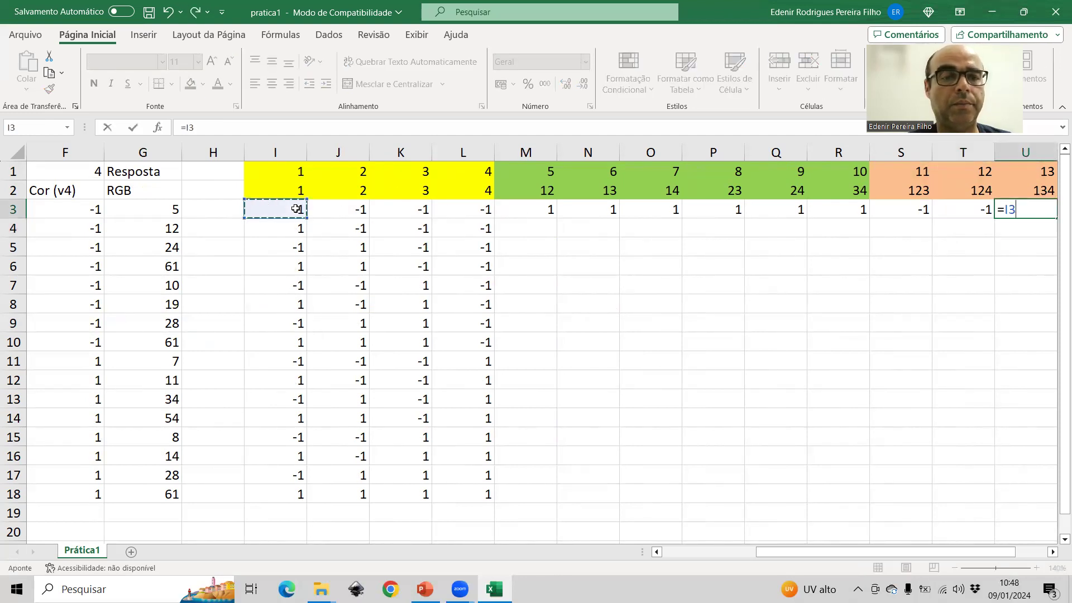
{"action": "type", "text": "*"}
{"action": "left_click", "coordinate": [394, 207]}
{"action": "type", "text": "*"}
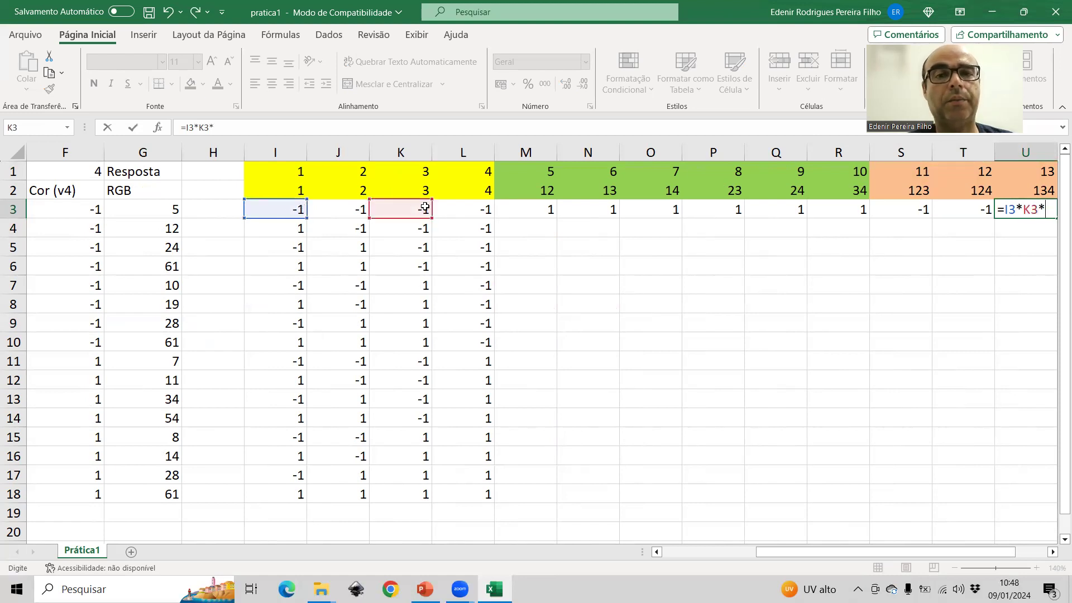
{"action": "left_click", "coordinate": [455, 206]}
{"action": "key", "text": "Return"}
Enter the formula =J3*K3*L3 in V3 for the three-factor interaction 234.
{"action": "key", "text": "Up"}
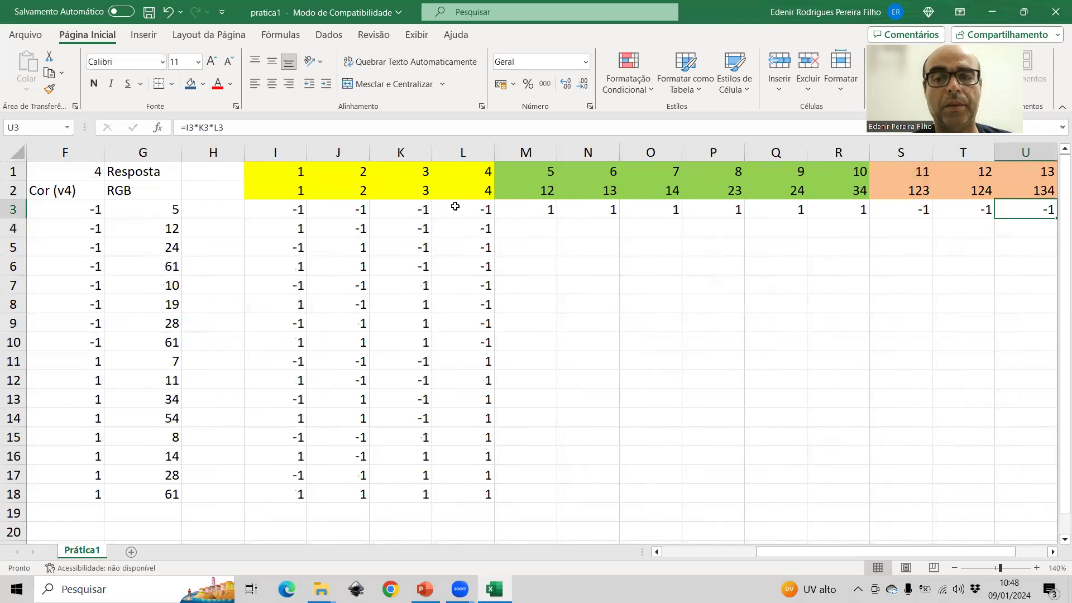
{"action": "key", "text": "Right"}
{"action": "type", "text": "="}
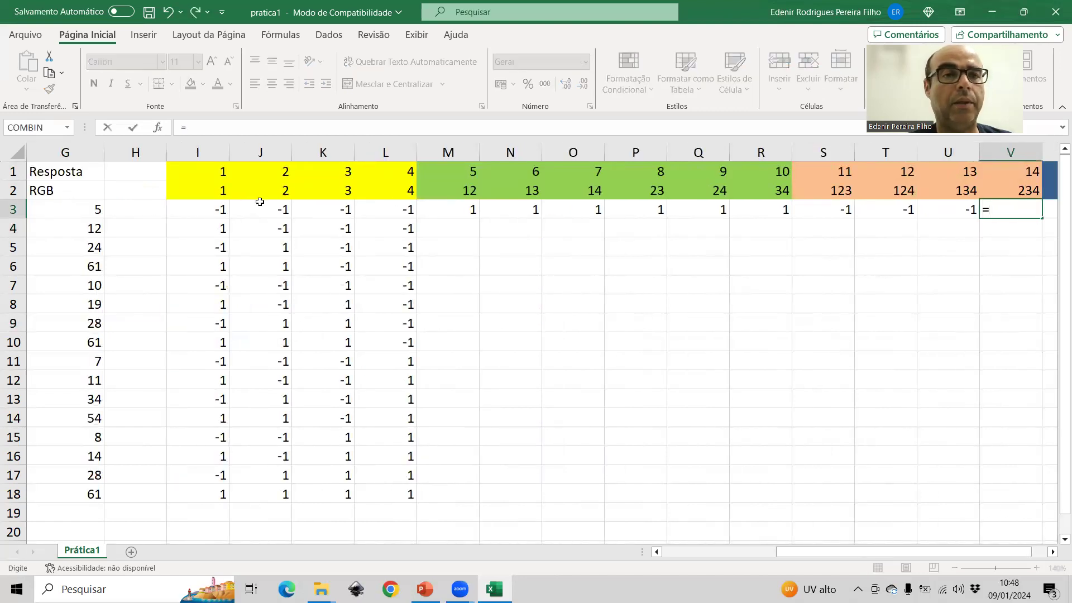
{"action": "left_click", "coordinate": [265, 206]}
{"action": "type", "text": "*"}
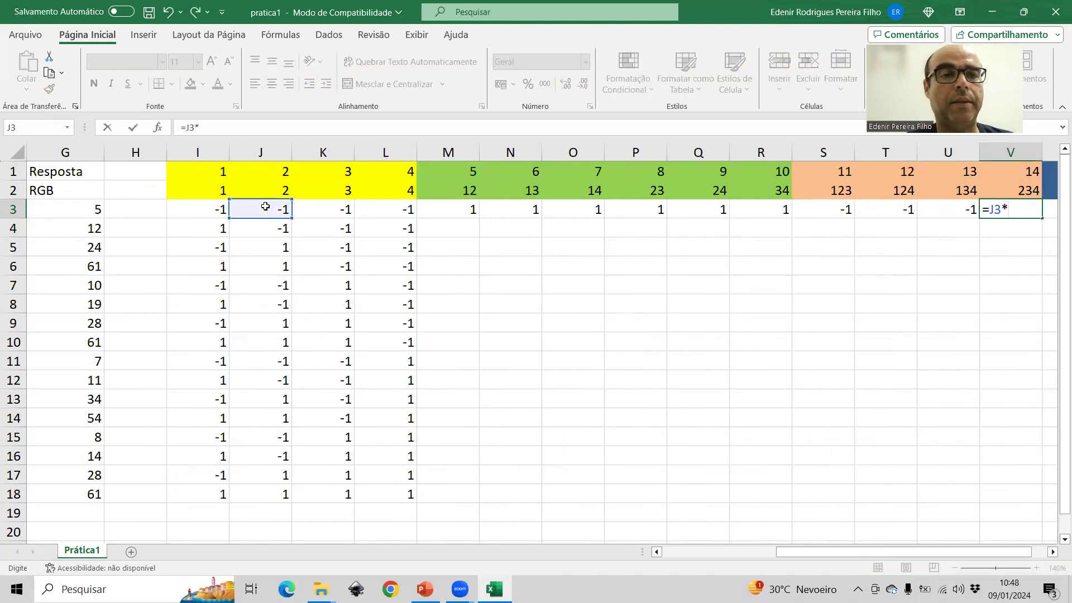
{"action": "left_click", "coordinate": [317, 209]}
{"action": "type", "text": "*"}
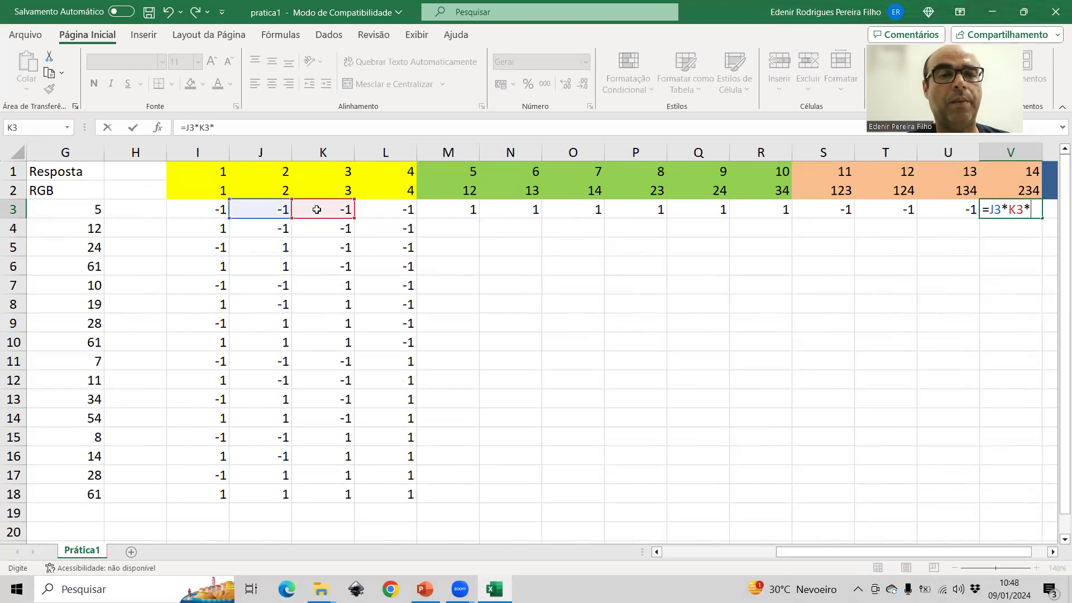
{"action": "left_click", "coordinate": [379, 211]}
{"action": "key", "text": "Return"}
Enter the formula =I3*J3*K3*L3 in W3 for the four-factor interaction 1234.
{"action": "key", "text": "Up"}
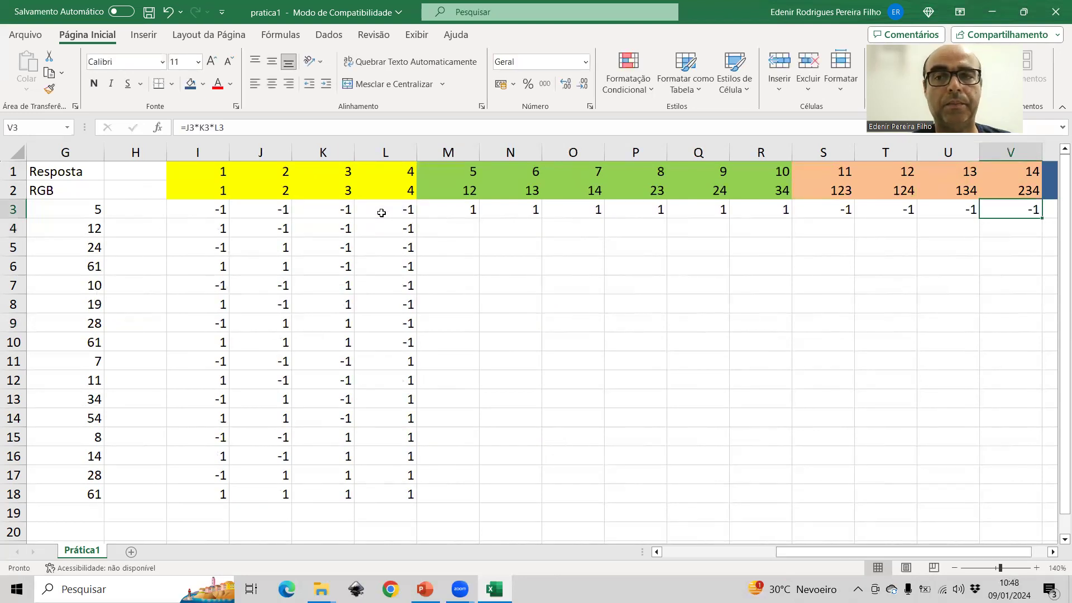
{"action": "key", "text": "Right"}
{"action": "type", "text": "="}
{"action": "left_click", "coordinate": [145, 209]}
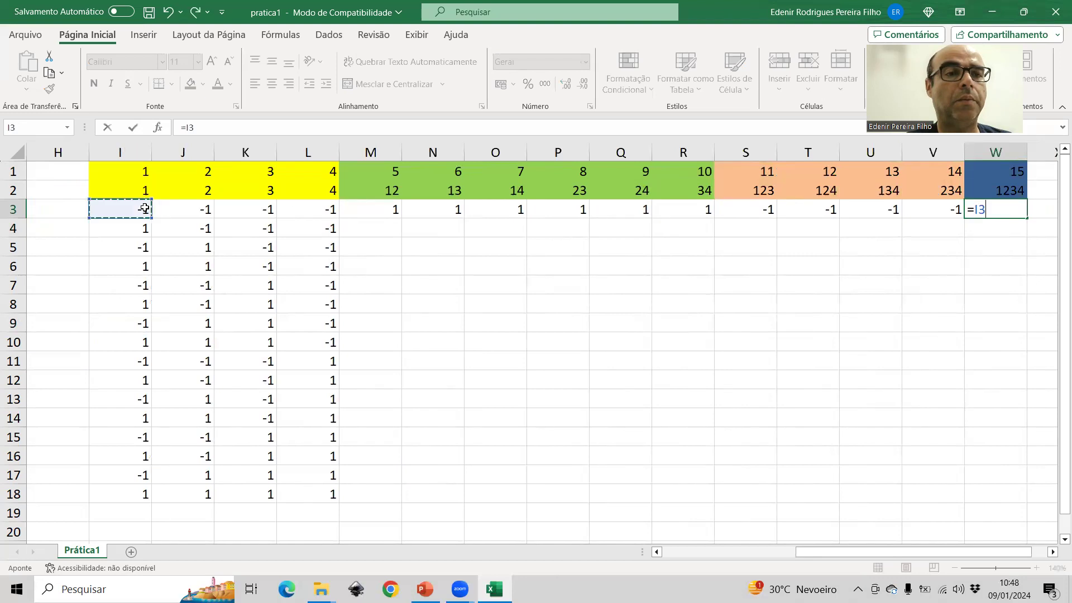
{"action": "type", "text": "*"}
{"action": "left_click", "coordinate": [184, 209]}
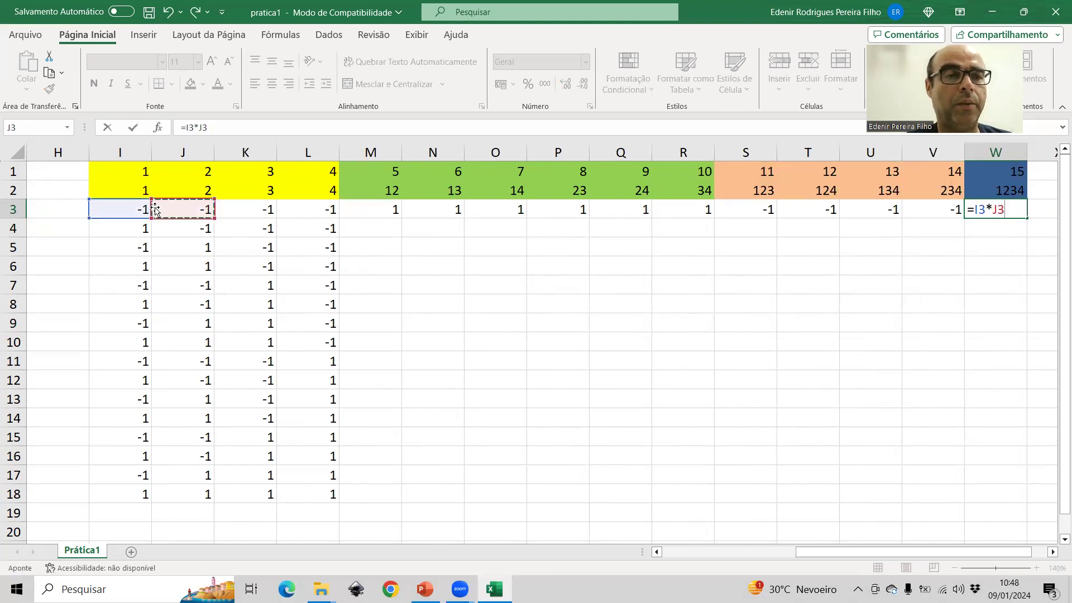
{"action": "type", "text": "*"}
{"action": "left_click", "coordinate": [239, 207]}
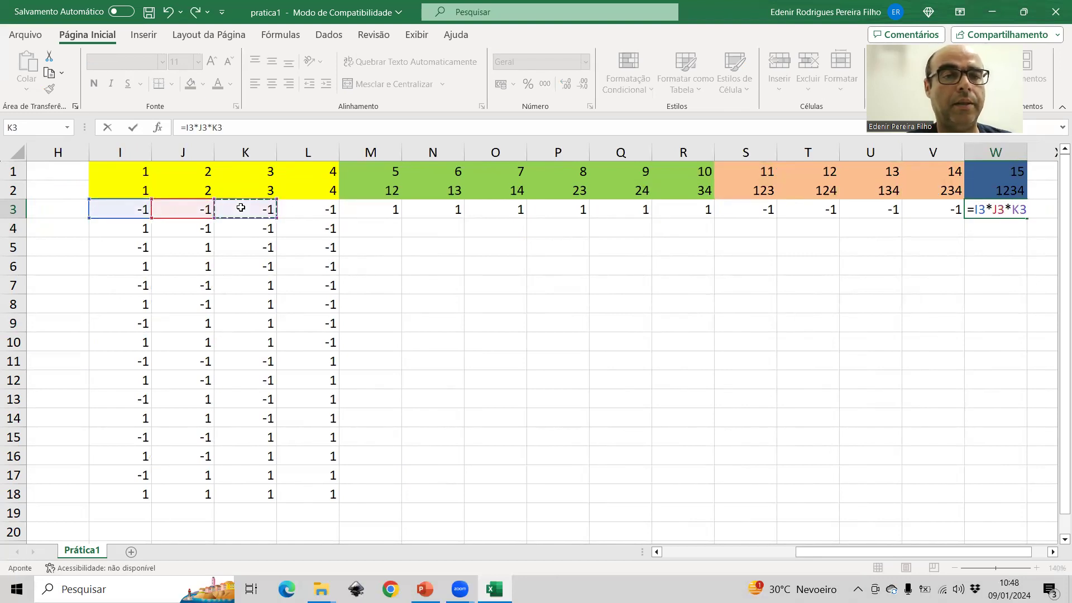
{"action": "type", "text": "*"}
{"action": "left_click", "coordinate": [280, 208]}
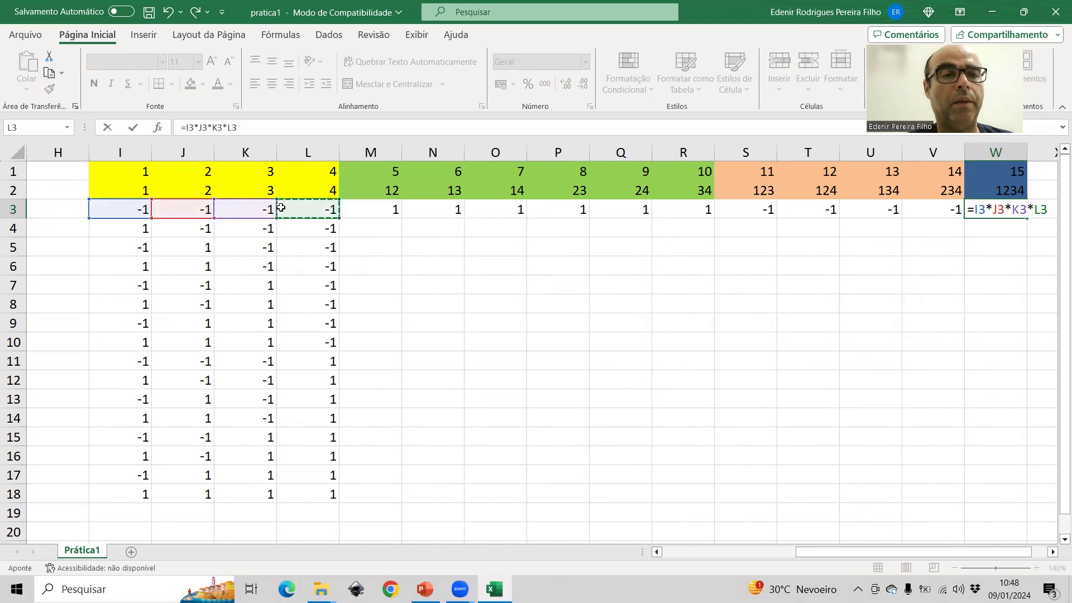
{"action": "key", "text": "Return"}
Fill the interaction formulas in M3:W3 down to row 18.
{"action": "left_click_drag", "start_coordinate": [349, 208], "coordinate": [1037, 218]}
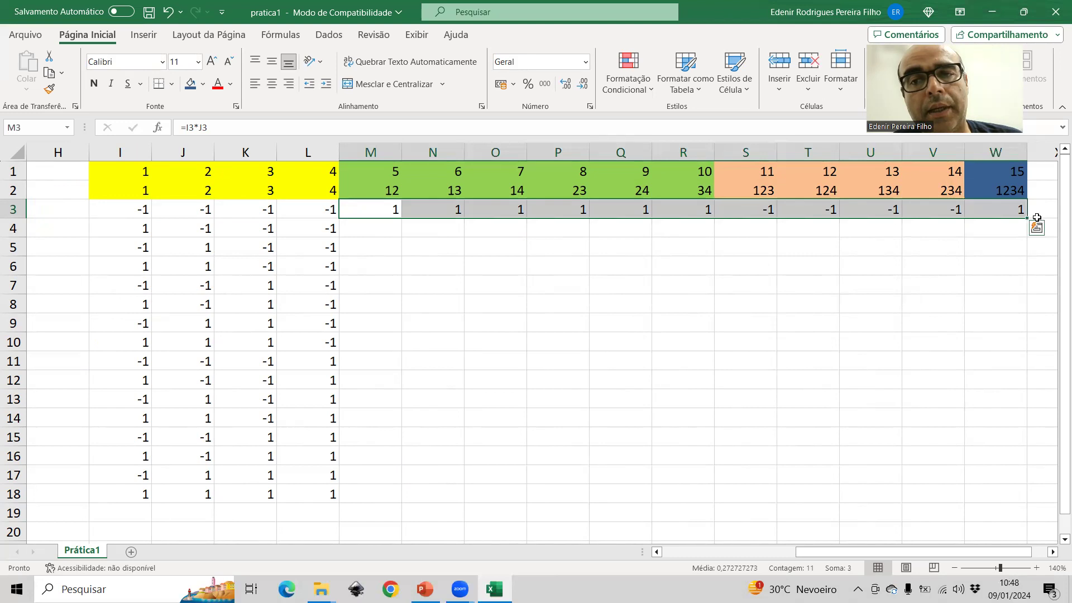
{"action": "double_click", "coordinate": [1026, 219]}
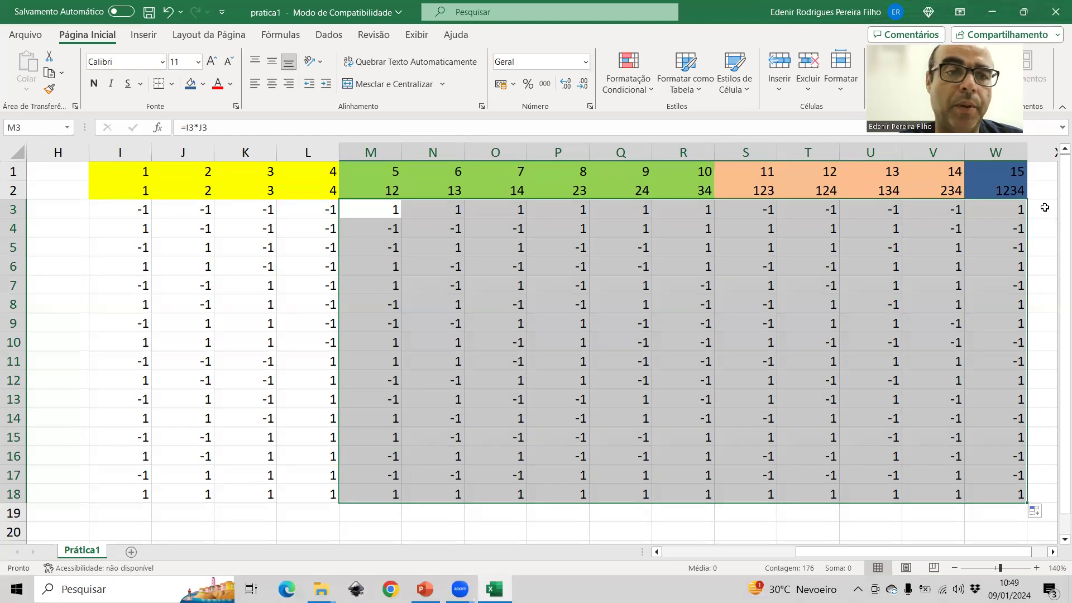
Copy the RGB response values from G3:G18 and paste them into column X starting at X3.
{"action": "left_click", "coordinate": [956, 206]}
{"action": "key", "text": "Left"}
{"action": "key", "text": "Left"}
{"action": "key", "text": "Left"}
{"action": "key", "text": "Left"}
{"action": "key", "text": "Left"}
{"action": "key", "text": "Left"}
{"action": "key", "text": "Left"}
{"action": "key", "text": "Left"}
{"action": "key", "text": "Left"}
{"action": "key", "text": "Left"}
{"action": "key", "text": "Left"}
{"action": "key", "text": "Left"}
{"action": "key", "text": "Left"}
{"action": "key", "text": "Left"}
{"action": "key", "text": "Left"}
{"action": "key", "text": "Left"}
{"action": "key", "text": "Left"}
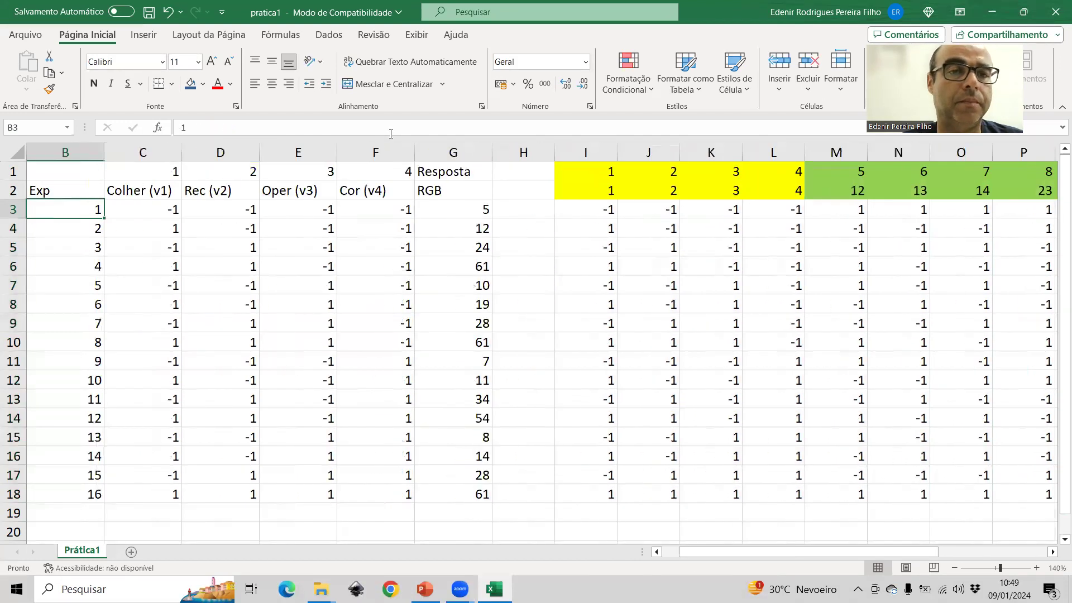
{"action": "key", "text": "Right"}
{"action": "key", "text": "Right"}
{"action": "key", "text": "ctrl+shift+Down"}
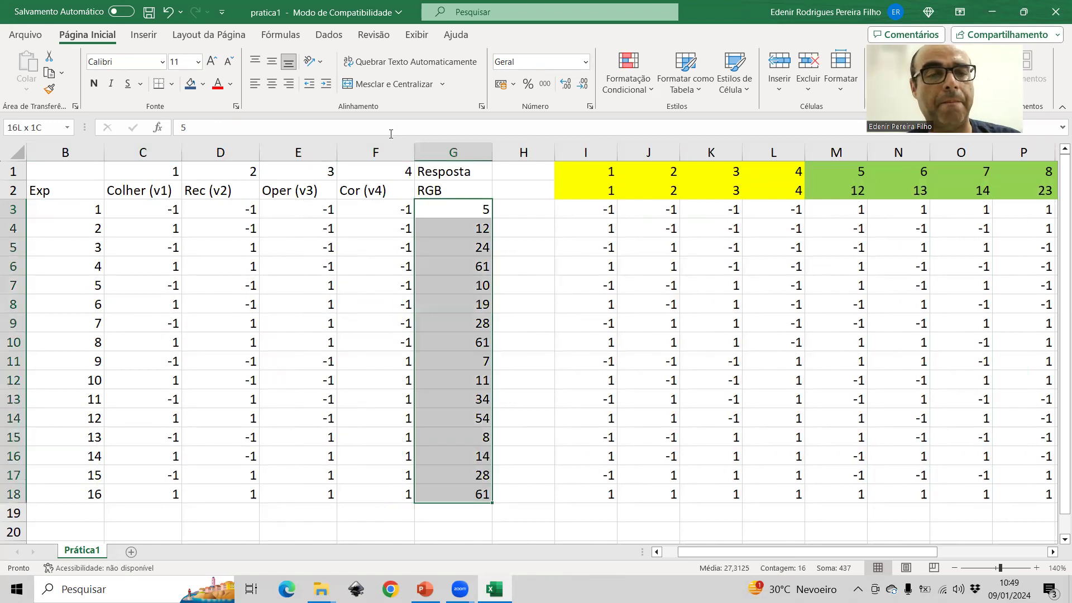
{"action": "key", "text": "ctrl+c"}
{"action": "key", "text": "Right"}
{"action": "key", "text": "Right"}
{"action": "key", "text": "Right"}
{"action": "key", "text": "Right"}
{"action": "key", "text": "Right"}
{"action": "key", "text": "Right"}
{"action": "key", "text": "Right"}
{"action": "key", "text": "Right"}
{"action": "key", "text": "Right"}
{"action": "key", "text": "Right"}
{"action": "key", "text": "Right"}
{"action": "key", "text": "Right"}
{"action": "key", "text": "Right"}
{"action": "key", "text": "Right"}
{"action": "key", "text": "Right"}
{"action": "key", "text": "Right"}
{"action": "key", "text": "Right"}
{"action": "key", "text": "Right"}
{"action": "key", "text": "Right"}
{"action": "key", "text": "Right"}
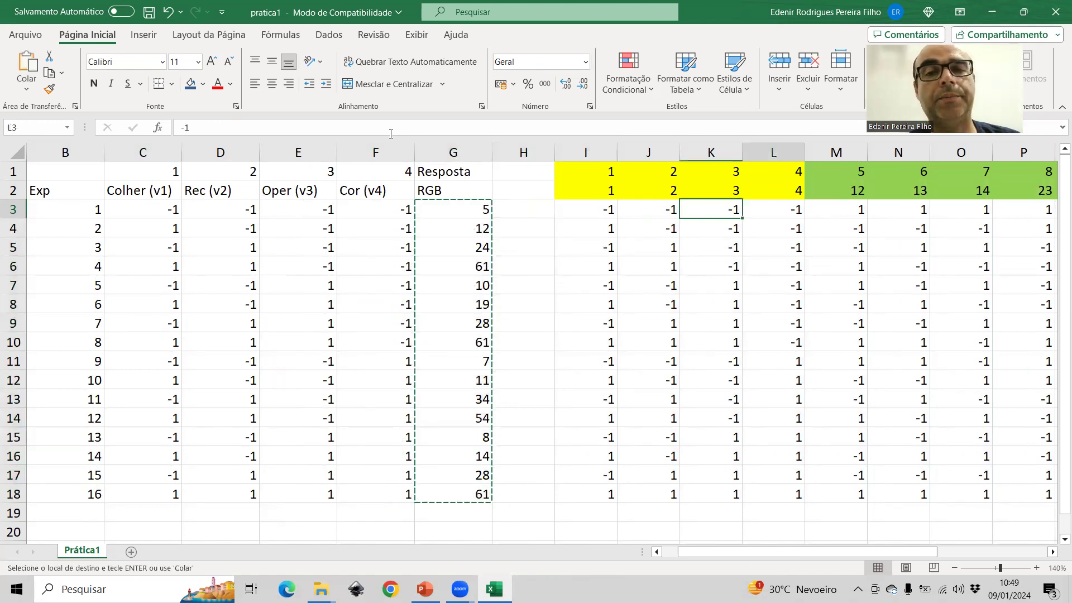
{"action": "key", "text": "Left"}
{"action": "key", "text": "Left"}
{"action": "key", "text": "Left"}
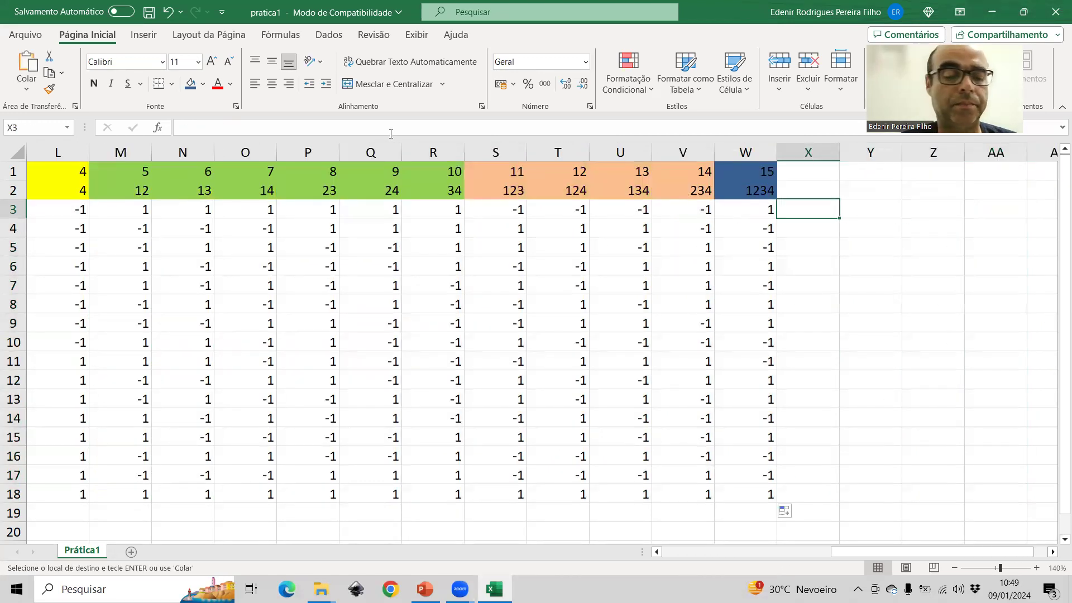
{"action": "key", "text": "ctrl+v"}
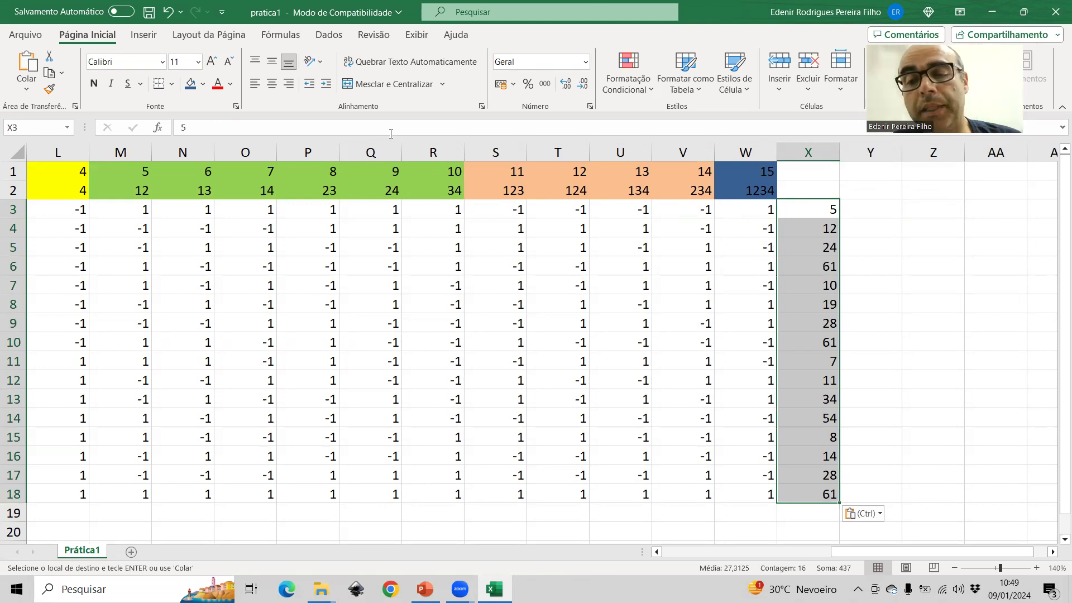
Set the sheet zoom to 130% and autofit the widths of columns I through X.
{"action": "scroll", "coordinate": [868, 550], "scroll_direction": "down", "scroll_amount": 1}
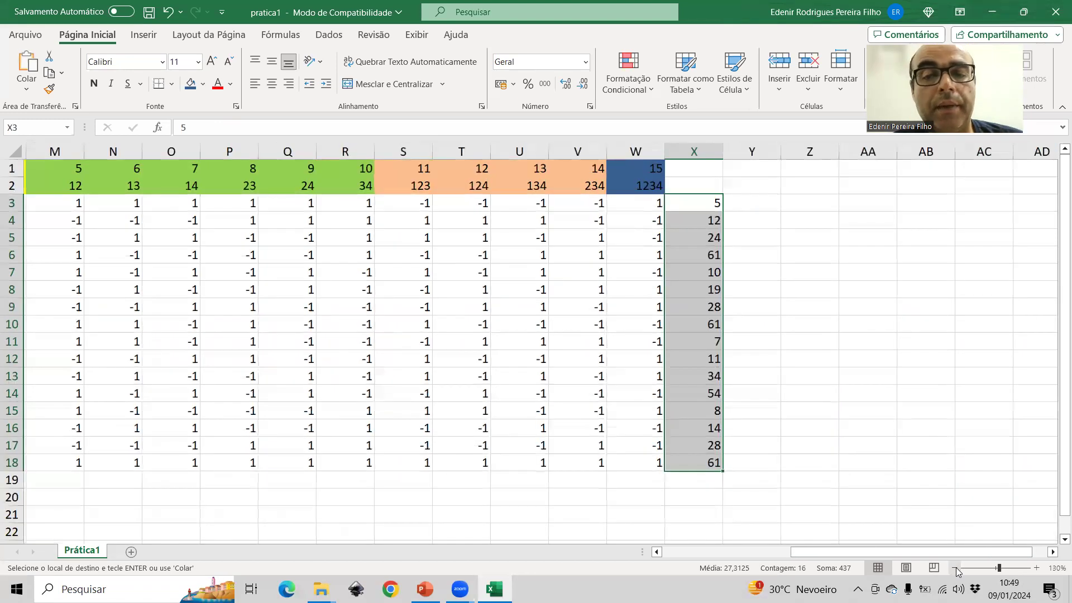
{"action": "left_click_drag", "start_coordinate": [867, 550], "coordinate": [847, 548]}
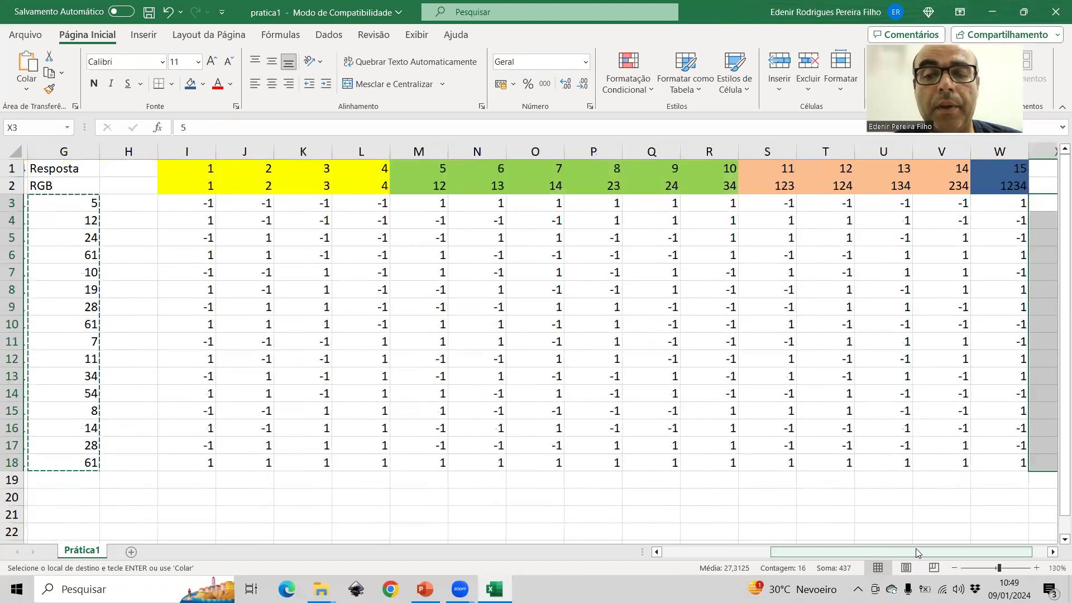
{"action": "left_click_drag", "start_coordinate": [187, 151], "coordinate": [915, 162]}
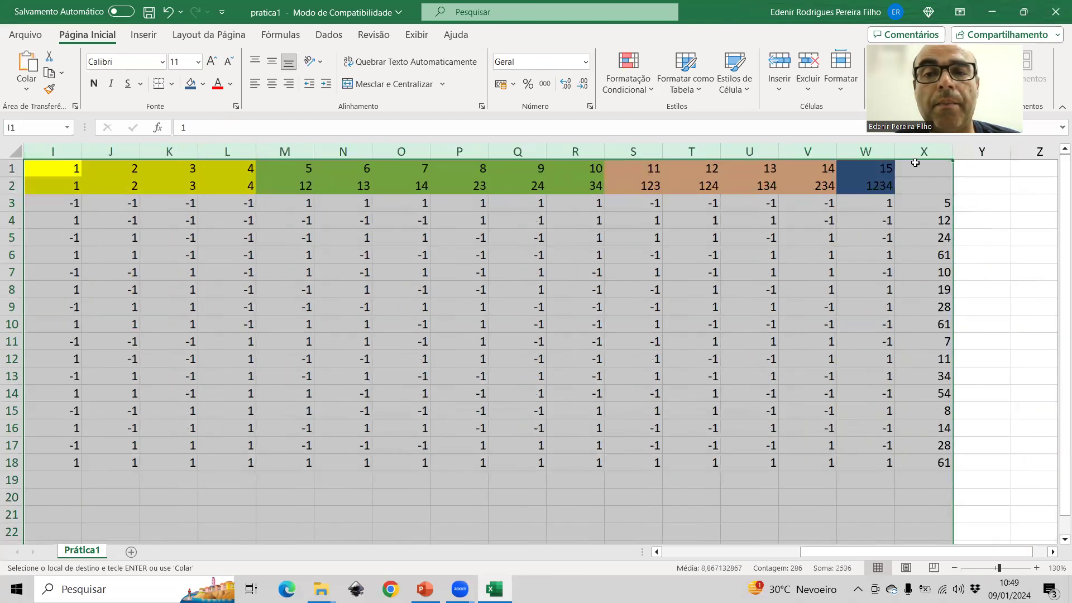
{"action": "double_click", "coordinate": [892, 145]}
Insert a markers-only scatter chart of the variable 1 levels in I3:I18 against the responses in X3:X18.
{"action": "left_click_drag", "start_coordinate": [807, 552], "coordinate": [733, 552]}
{"action": "left_click", "coordinate": [832, 341]}
{"action": "left_click_drag", "start_coordinate": [374, 204], "coordinate": [371, 459]}
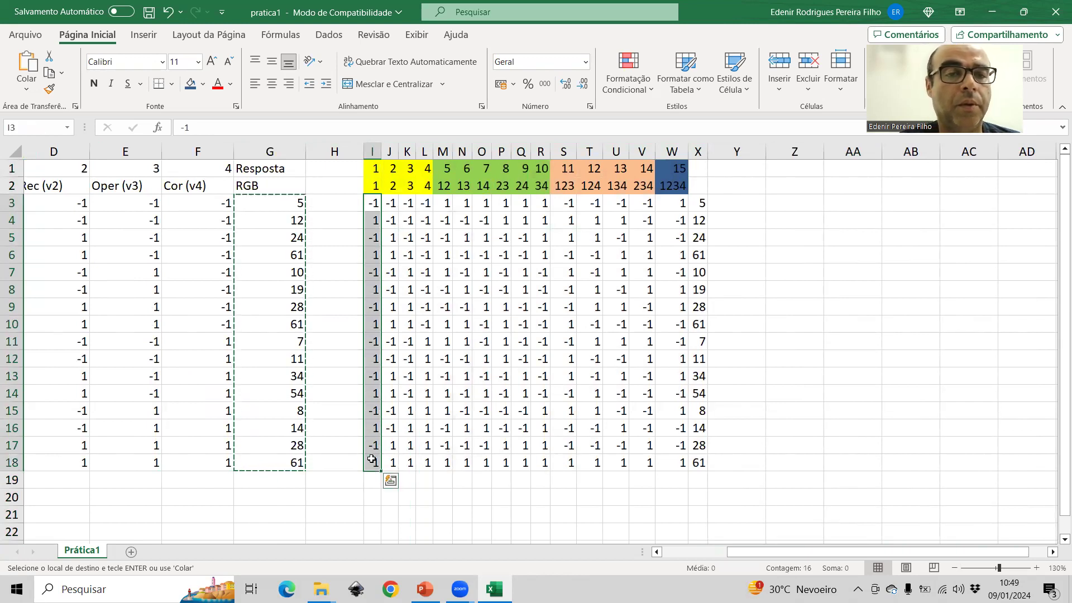
{"action": "left_click_drag", "start_coordinate": [699, 205], "coordinate": [697, 463]}
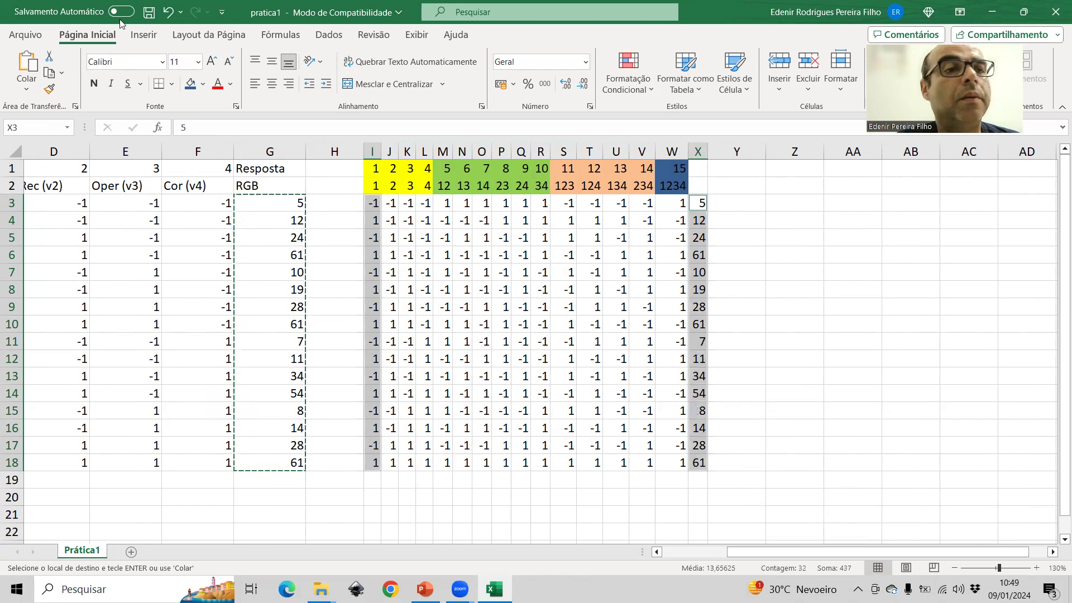
{"action": "left_click", "coordinate": [147, 35]}
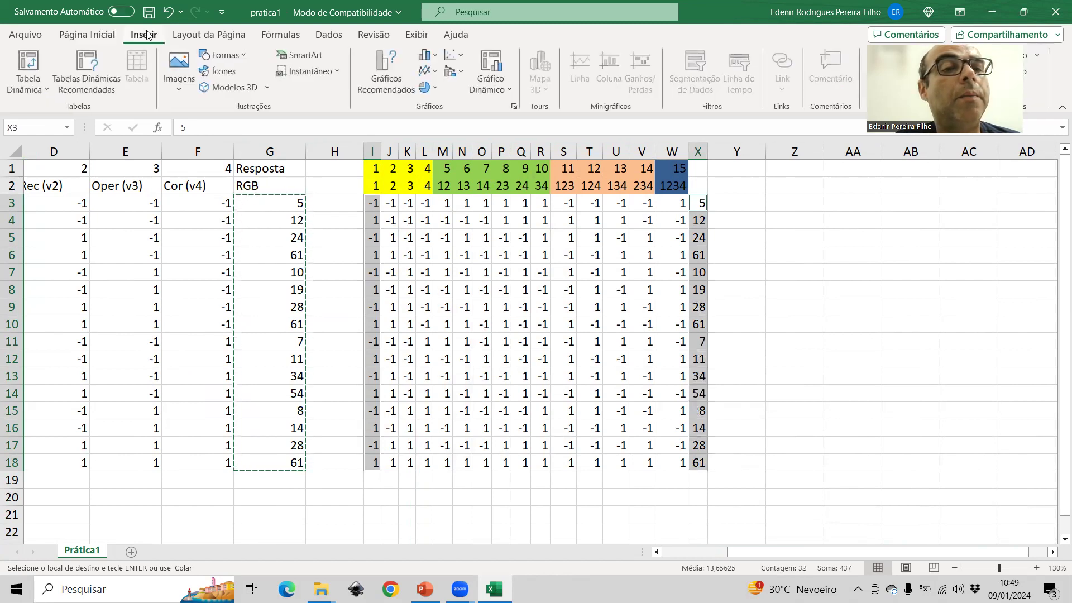
{"action": "left_click", "coordinate": [452, 62]}
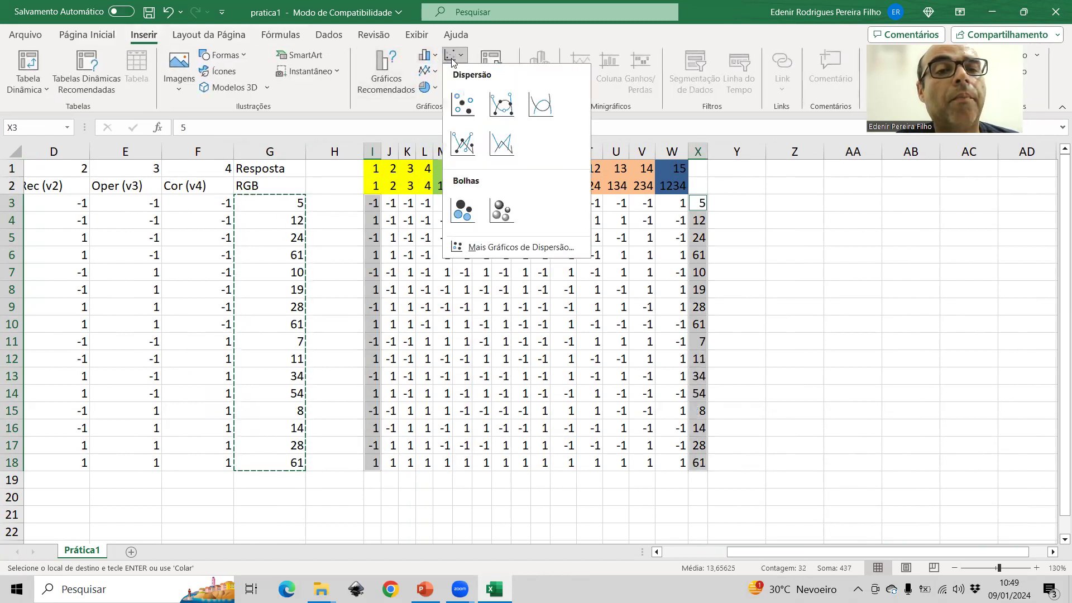
{"action": "left_click", "coordinate": [458, 106]}
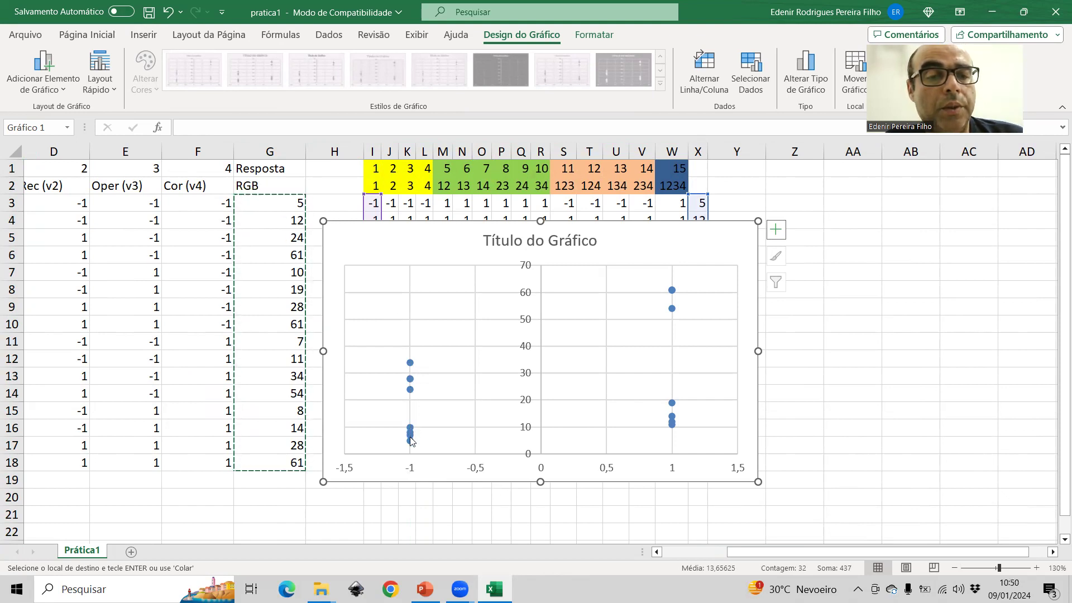
Delete the chart title, narrow the scatter chart and move it beside the response values in column X.
{"action": "mouse_move", "coordinate": [410, 445]}
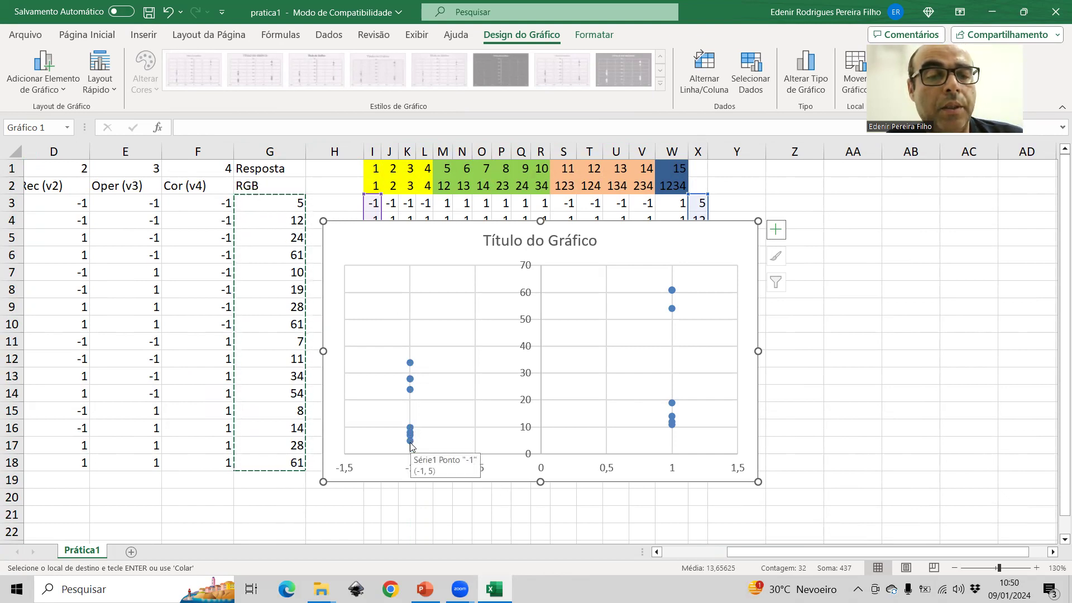
{"action": "mouse_move", "coordinate": [411, 366]}
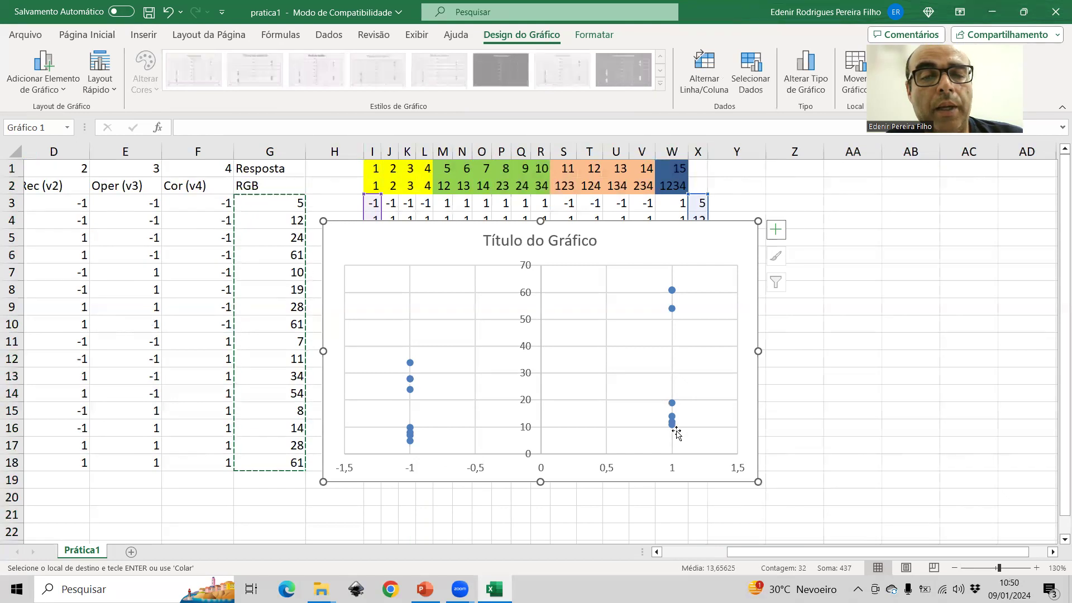
{"action": "mouse_move", "coordinate": [675, 429]}
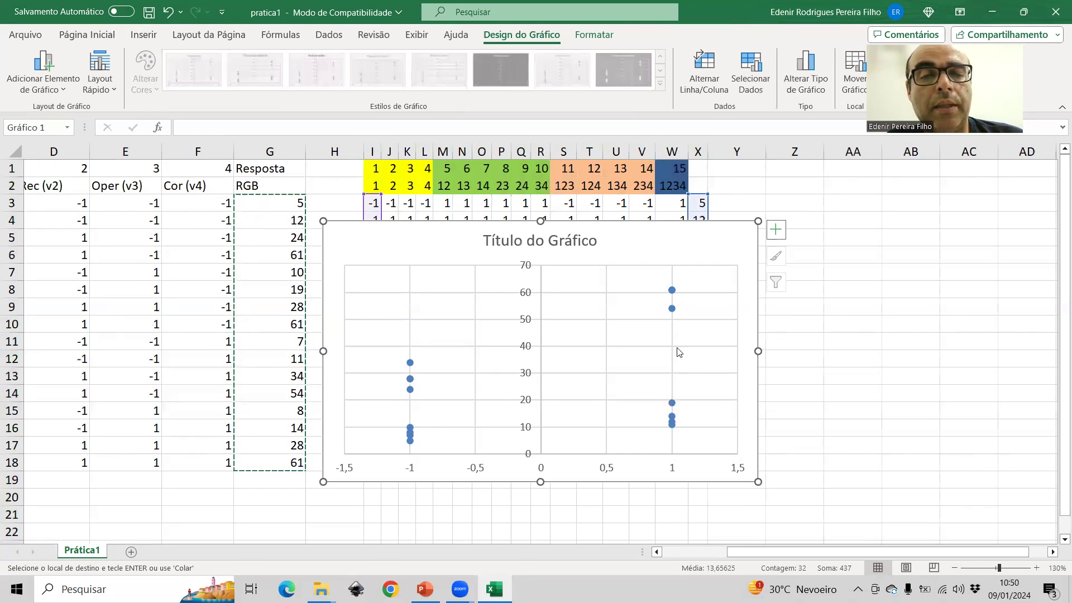
{"action": "mouse_move", "coordinate": [674, 295]}
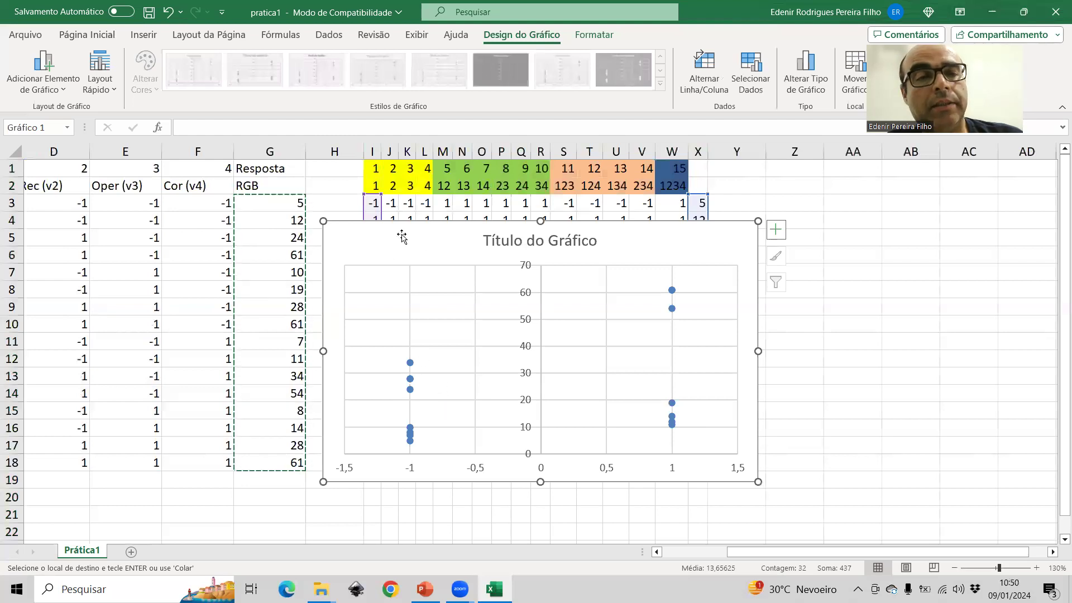
{"action": "left_click", "coordinate": [574, 250]}
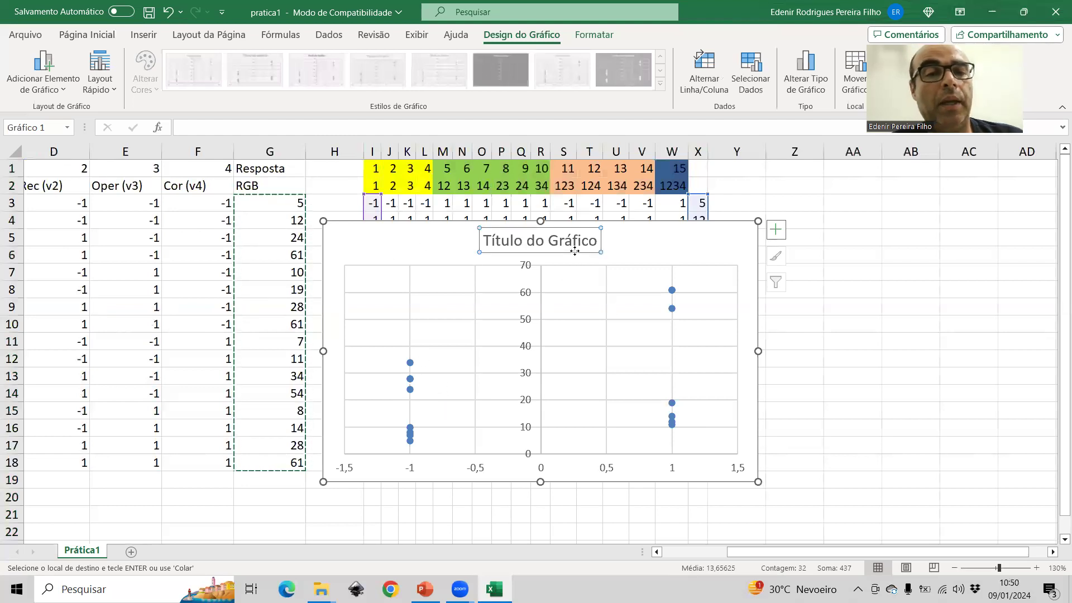
{"action": "key", "text": "Delete"}
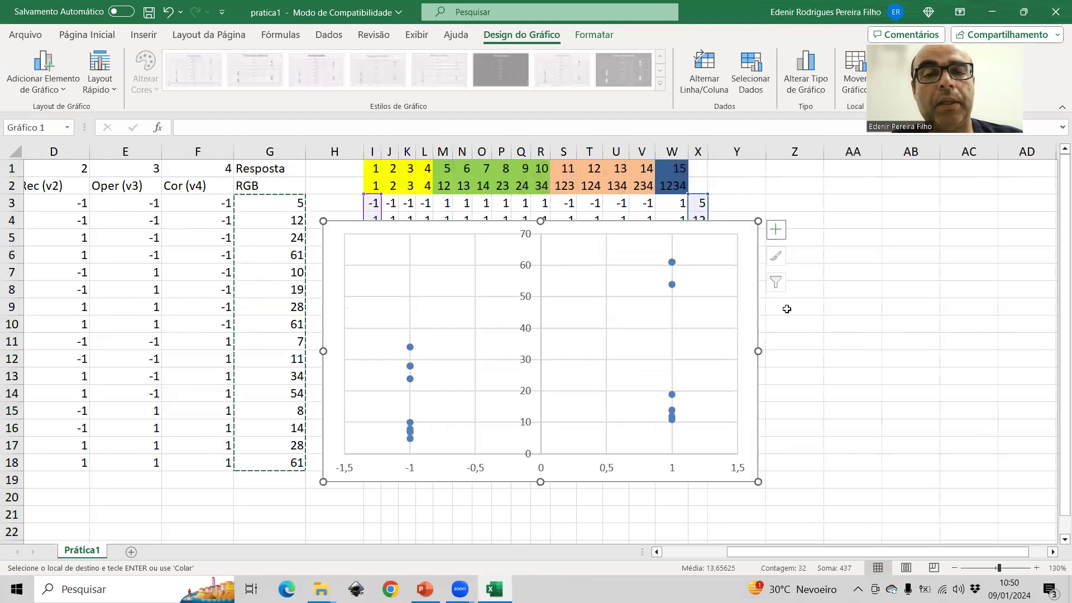
{"action": "left_click_drag", "start_coordinate": [761, 348], "coordinate": [630, 350]}
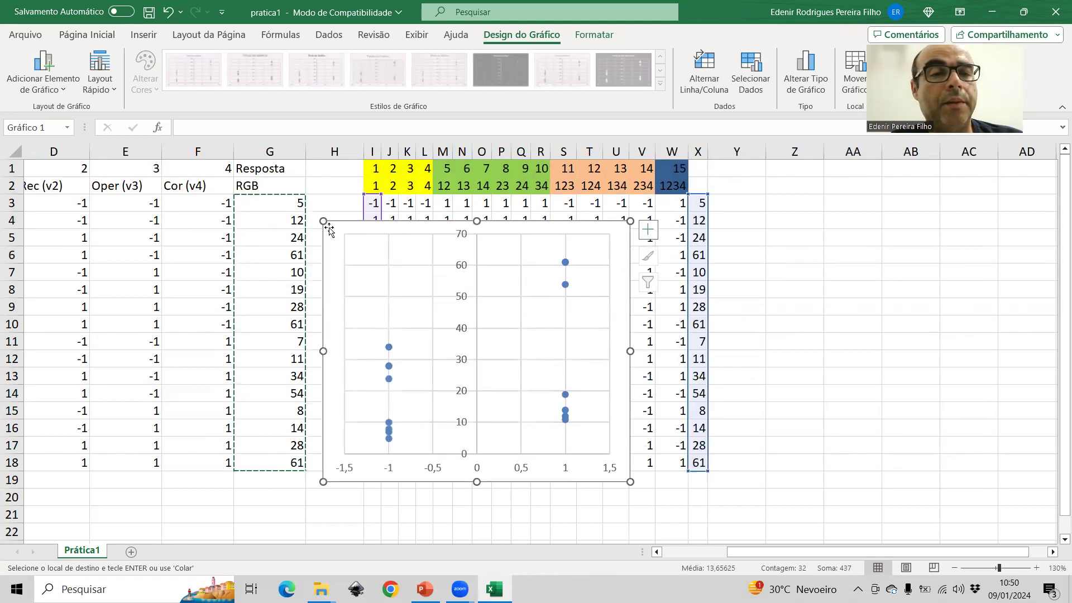
{"action": "mouse_move", "coordinate": [329, 229]}
{"action": "left_mouse_down"}
{"action": "mouse_move", "coordinate": [711, 218]}
{"action": "mouse_move", "coordinate": [744, 199]}
{"action": "left_mouse_up"}
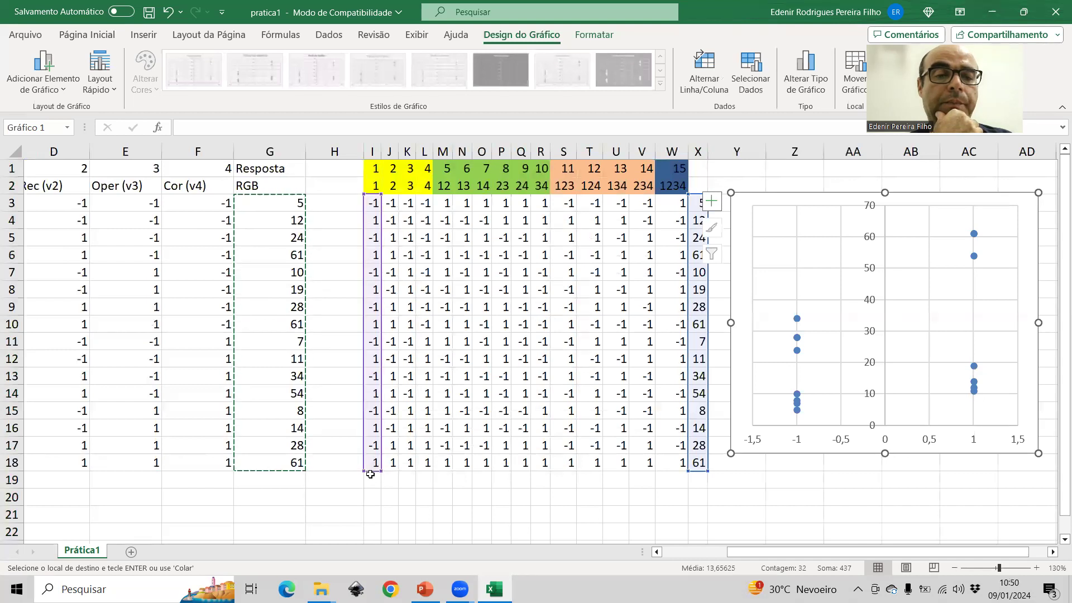
Compare effects in the scatter chart by moving its X values to M3:M18, then K3:K18, then J3:J18.
{"action": "key", "text": "Escape"}
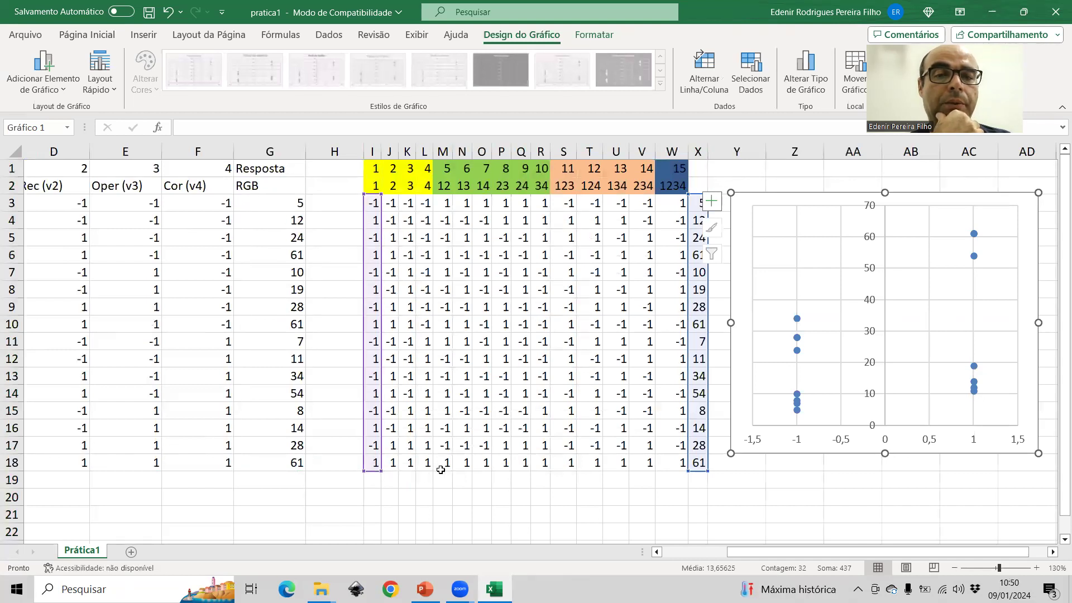
{"action": "left_click", "coordinate": [561, 517]}
{"action": "left_click", "coordinate": [796, 411]}
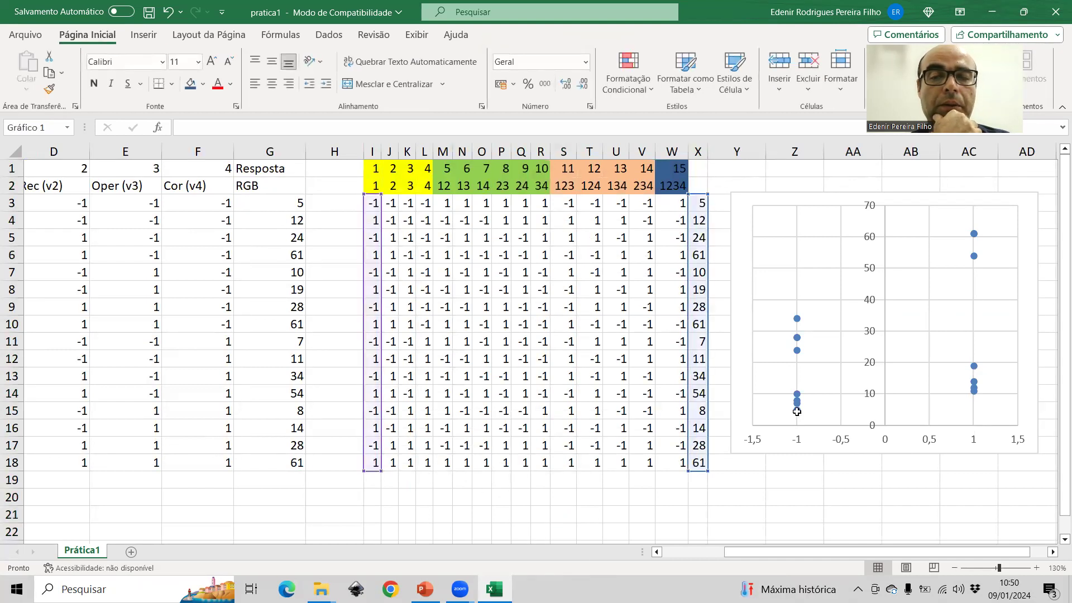
{"action": "left_click_drag", "start_coordinate": [376, 475], "coordinate": [445, 465]}
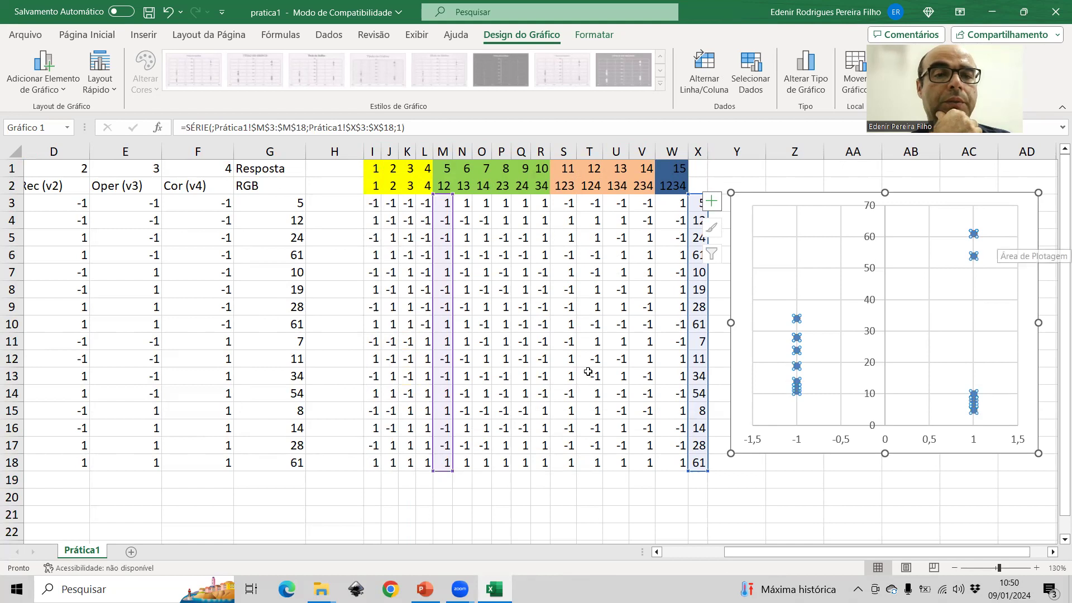
{"action": "left_click_drag", "start_coordinate": [441, 473], "coordinate": [401, 468]}
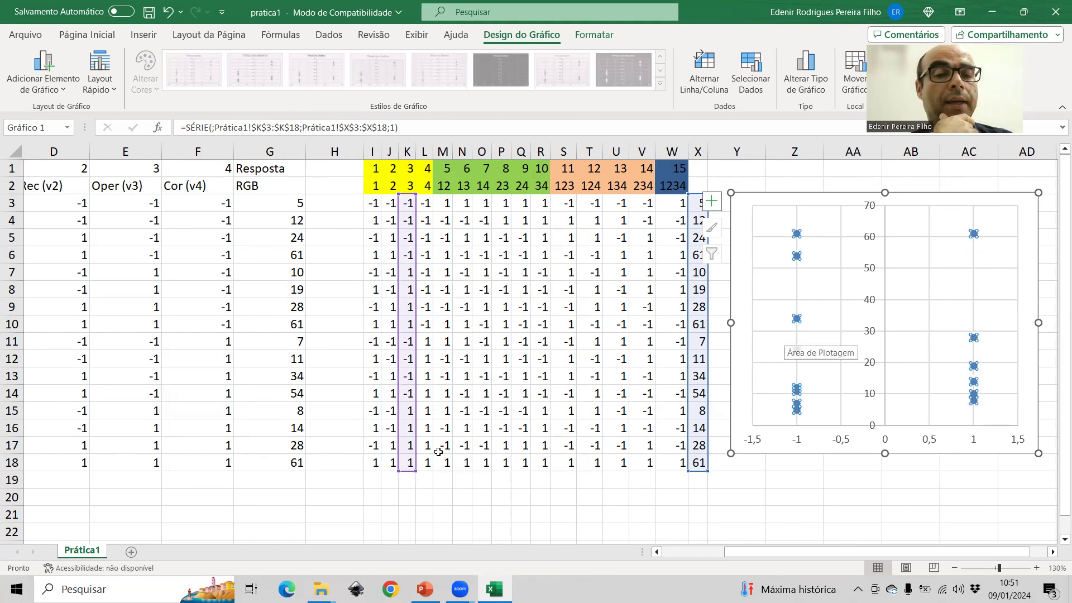
{"action": "left_click_drag", "start_coordinate": [412, 468], "coordinate": [395, 468]}
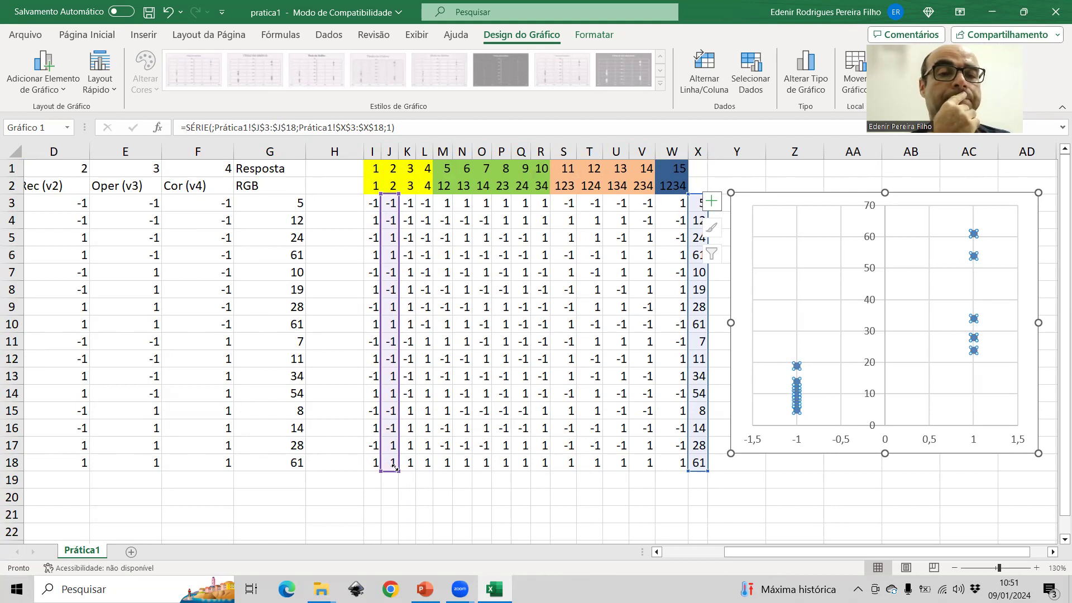
Delete the scatter chart from the worksheet.
{"action": "left_click", "coordinate": [810, 195]}
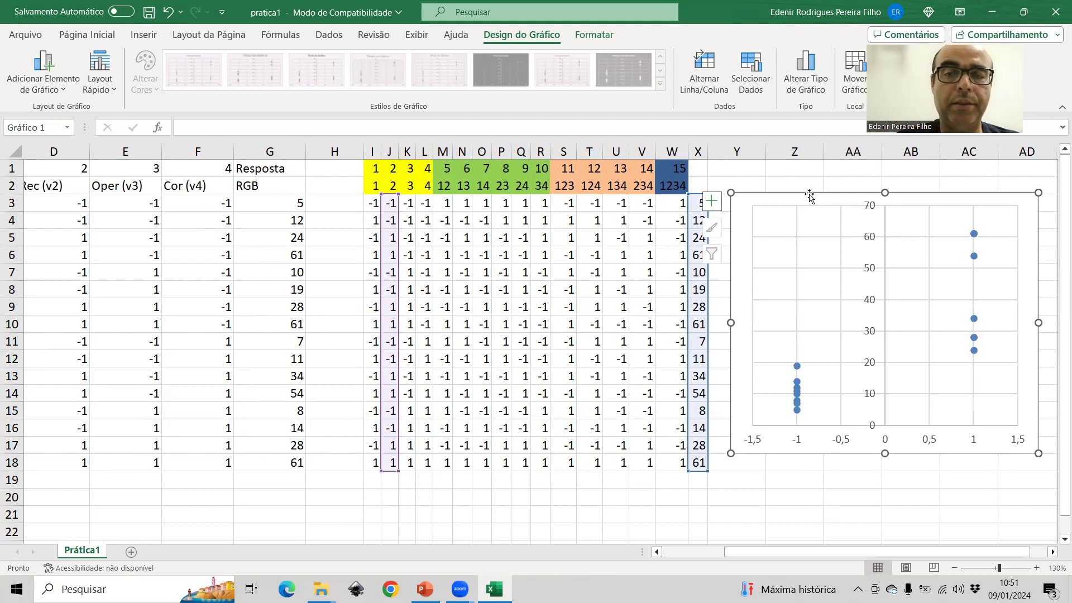
{"action": "key", "text": "Delete"}
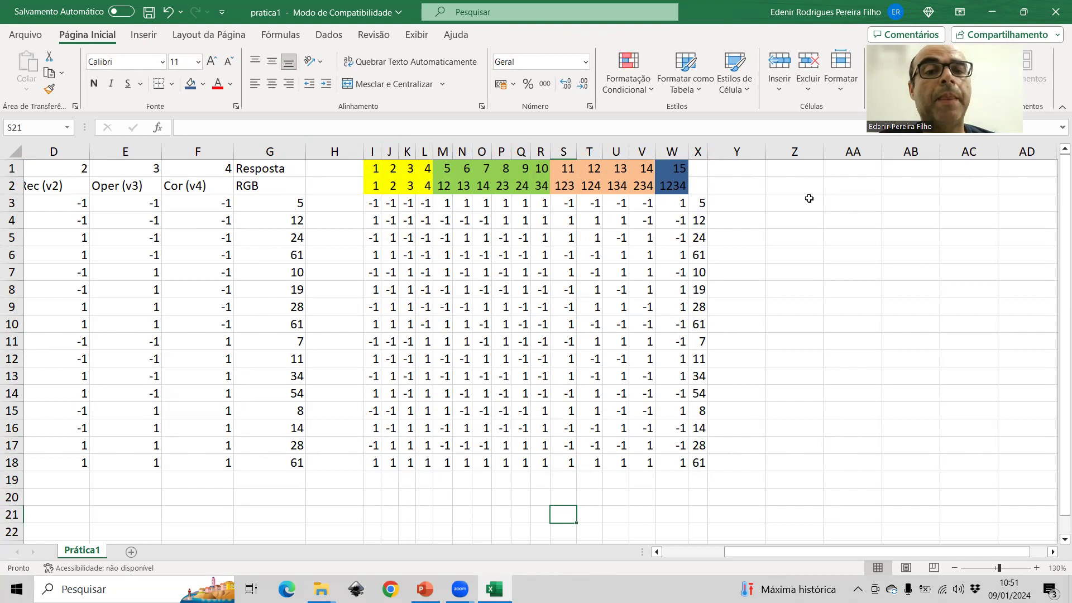
Copy the full effects table with its headers and responses, I1:X18.
{"action": "left_click_drag", "start_coordinate": [370, 166], "coordinate": [692, 463]}
{"action": "key", "text": "ctrl+c"}
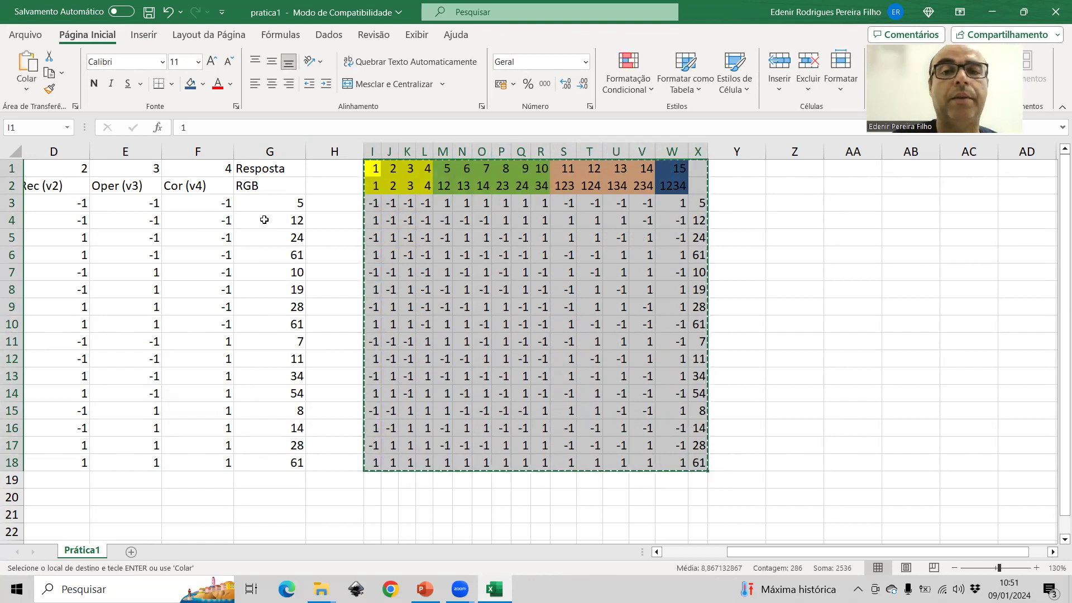
{"action": "left_click", "coordinate": [797, 167]}
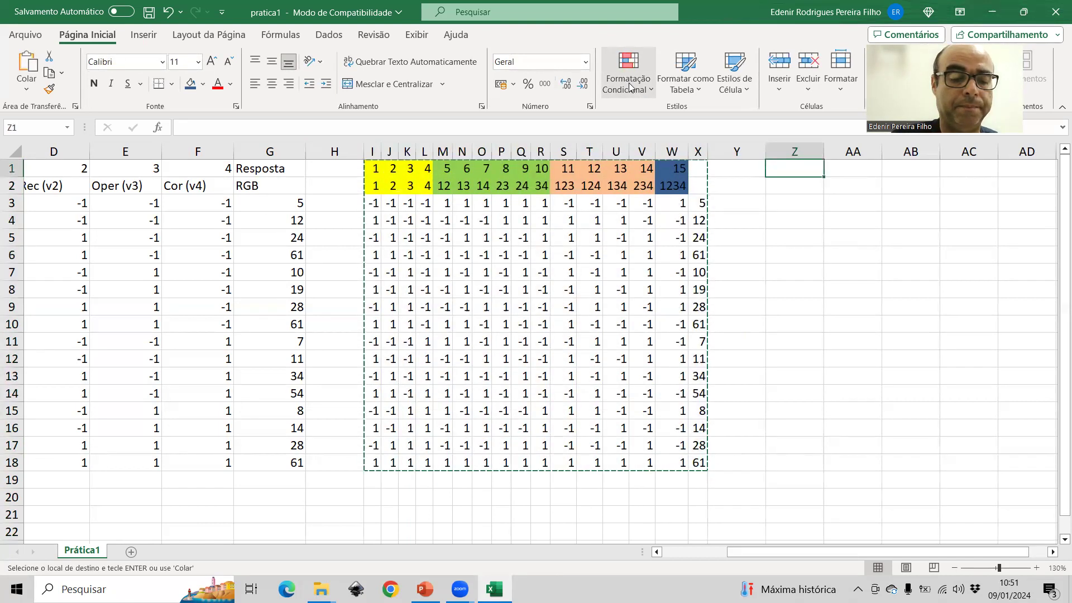
{"action": "key", "text": "ctrl+v"}
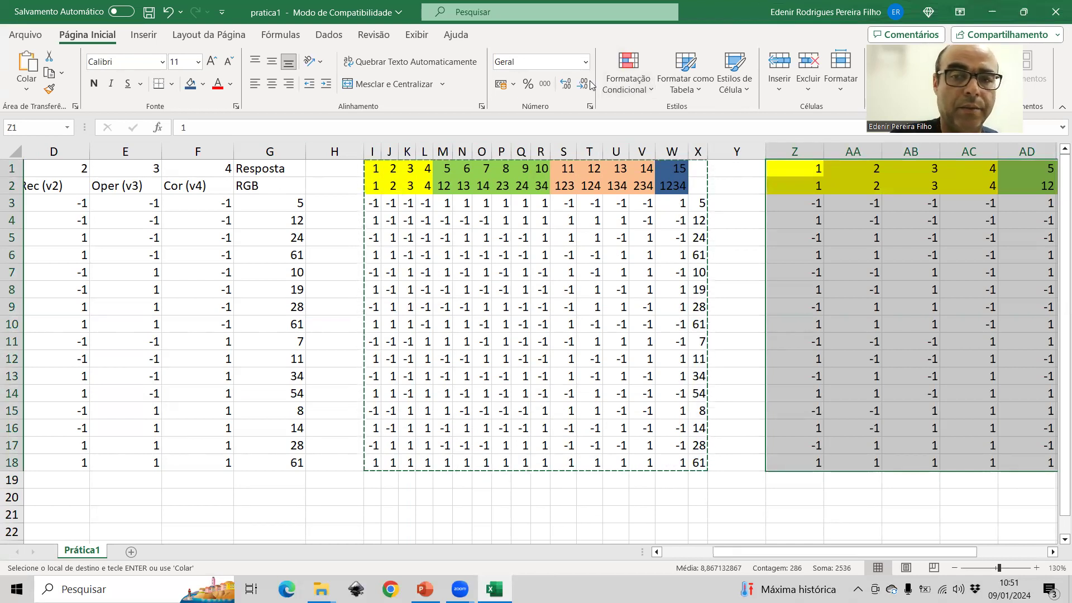
{"action": "key", "text": "ctrl+z"}
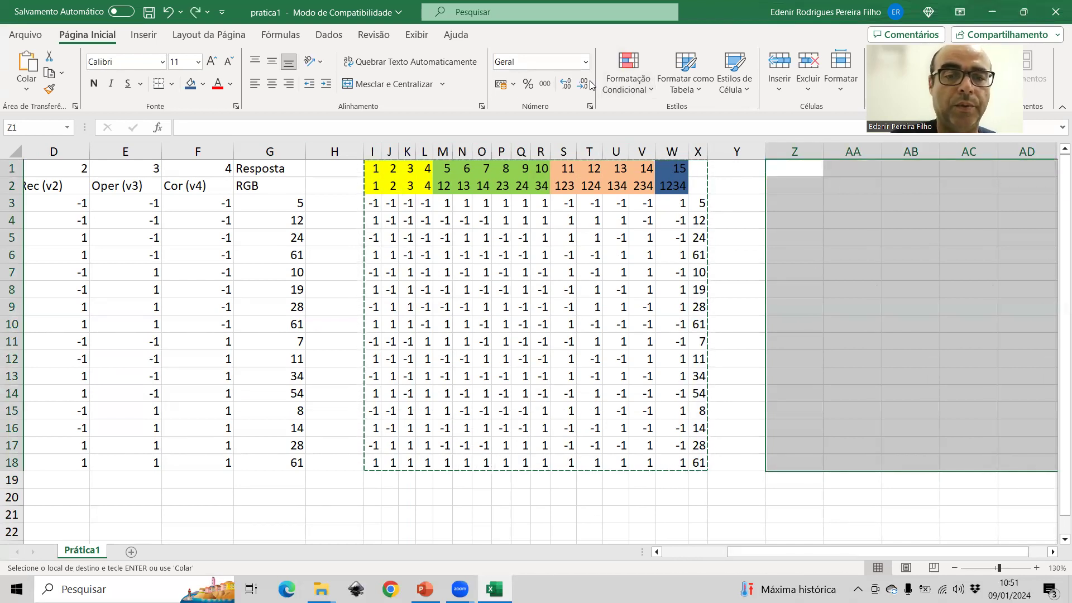
Paste the copied table starting at I20 and clear its values in I22:X37, keeping the two header rows.
{"action": "left_click", "coordinate": [377, 495]}
{"action": "key", "text": "ctrl+v"}
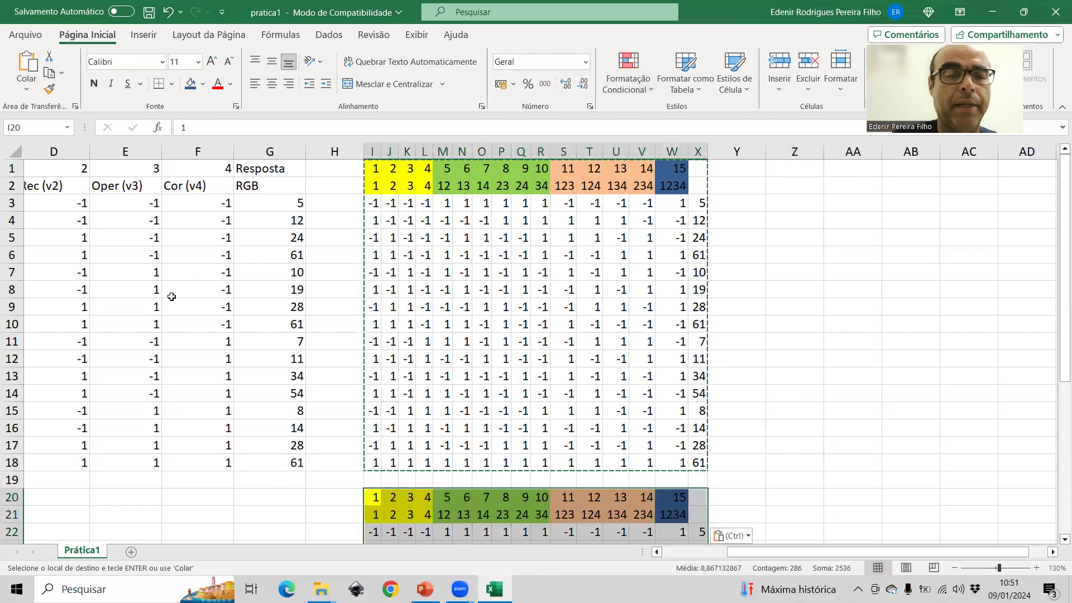
{"action": "scroll", "coordinate": [237, 368], "scroll_direction": "down", "scroll_amount": 2}
{"action": "scroll", "coordinate": [238, 367], "scroll_direction": "down", "scroll_amount": 1}
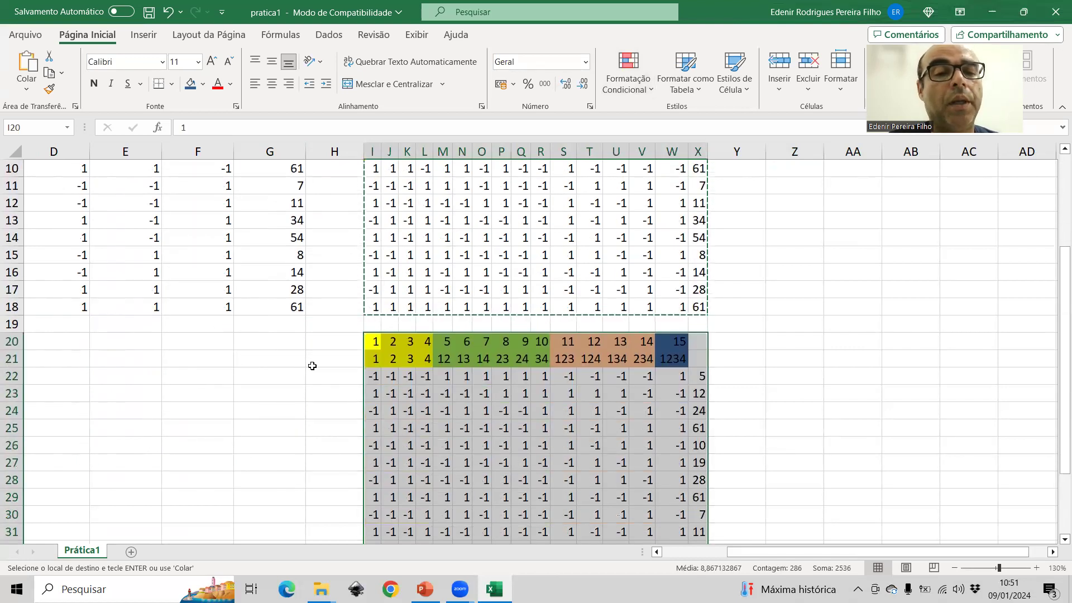
{"action": "left_click", "coordinate": [383, 375]}
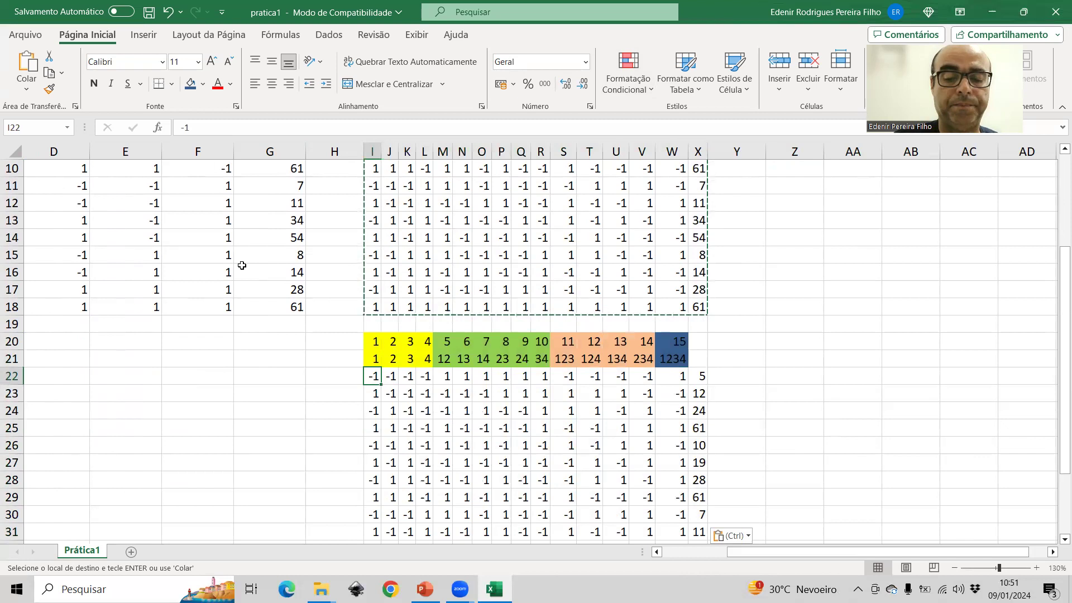
{"action": "key", "text": "ctrl+shift+Right"}
{"action": "key", "text": "ctrl+shift+Down"}
{"action": "key", "text": "Delete"}
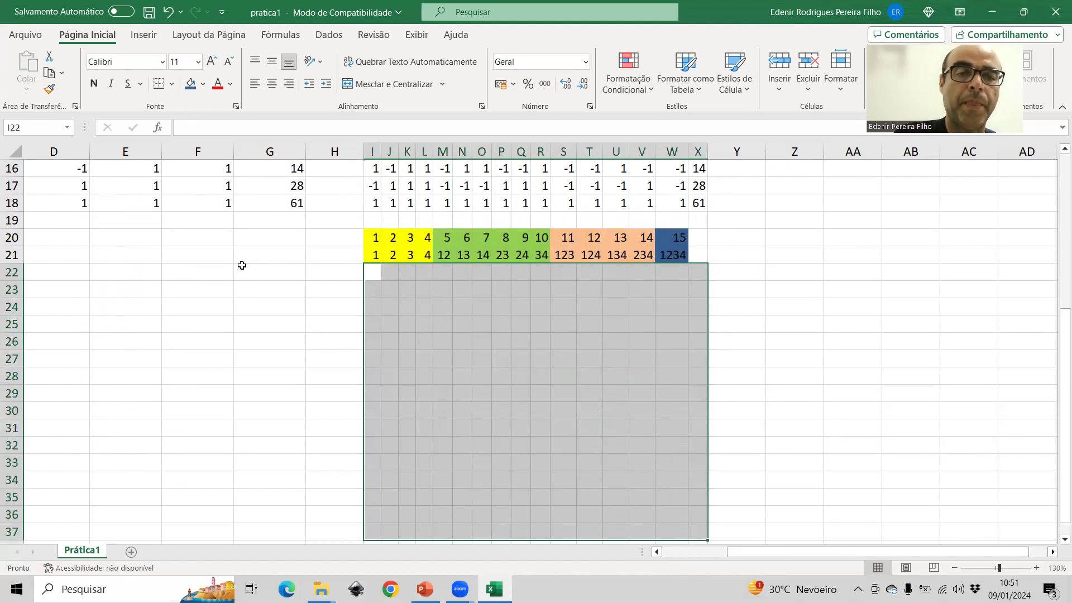
Enter the formula =I3*$X3 in I22 to multiply the variable 1 level by the response, with column X fixed.
{"action": "scroll", "coordinate": [242, 265], "scroll_direction": "up", "scroll_amount": 5}
{"action": "scroll", "coordinate": [332, 453], "scroll_direction": "down", "scroll_amount": 1}
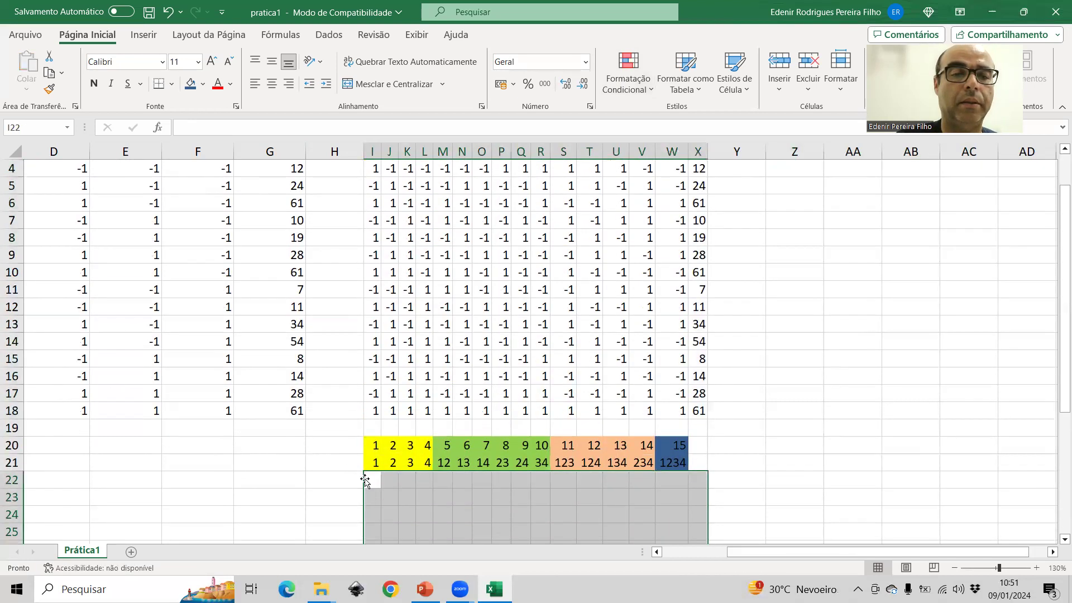
{"action": "left_click", "coordinate": [377, 480]}
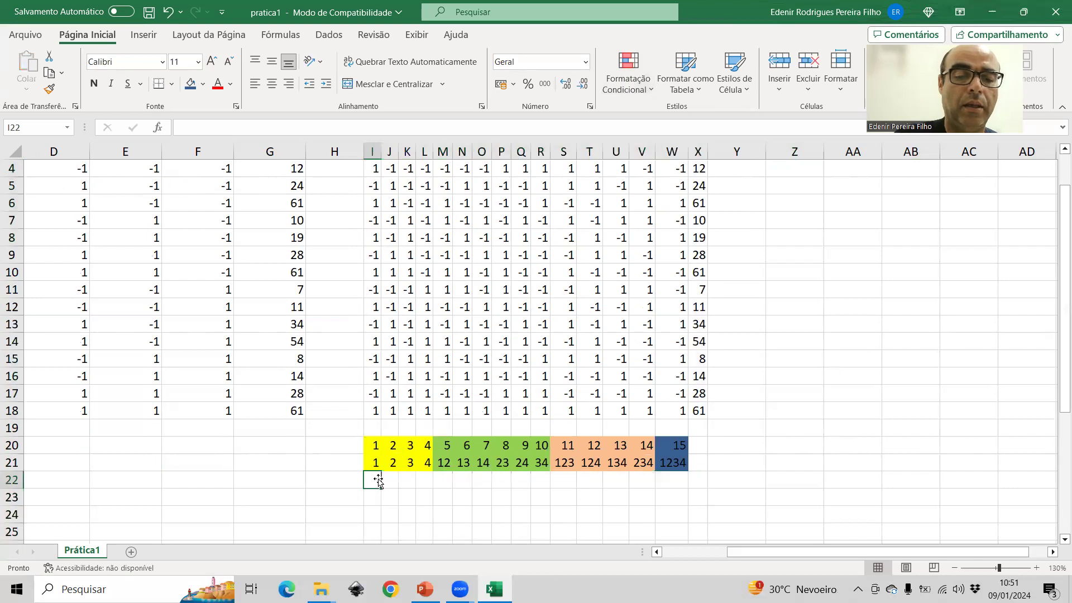
{"action": "type", "text": "="}
{"action": "scroll", "coordinate": [352, 350], "scroll_direction": "up", "scroll_amount": 1}
{"action": "left_click", "coordinate": [371, 205]}
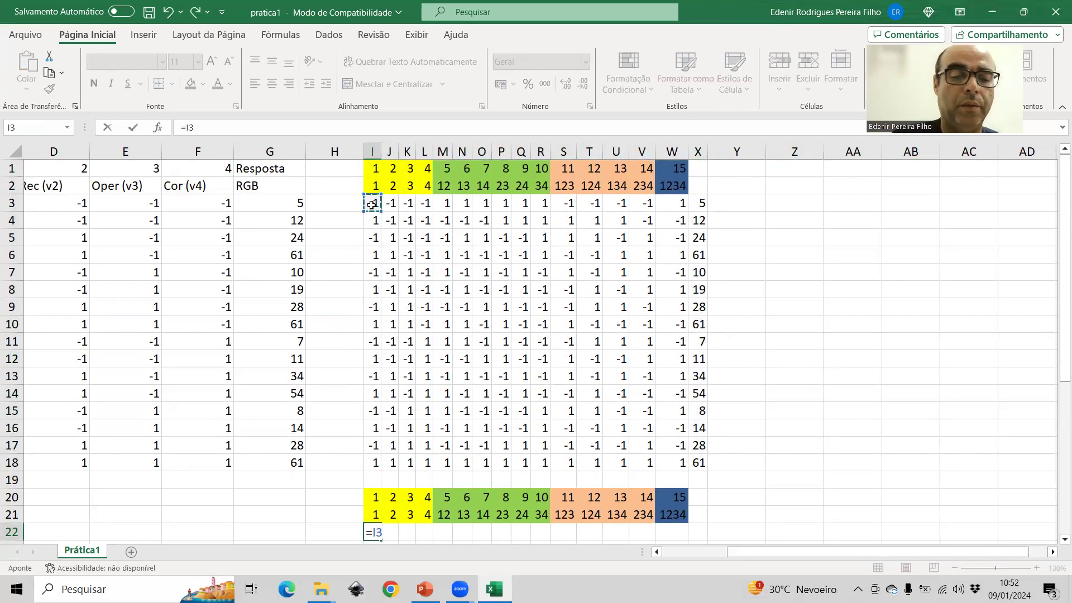
{"action": "type", "text": "*"}
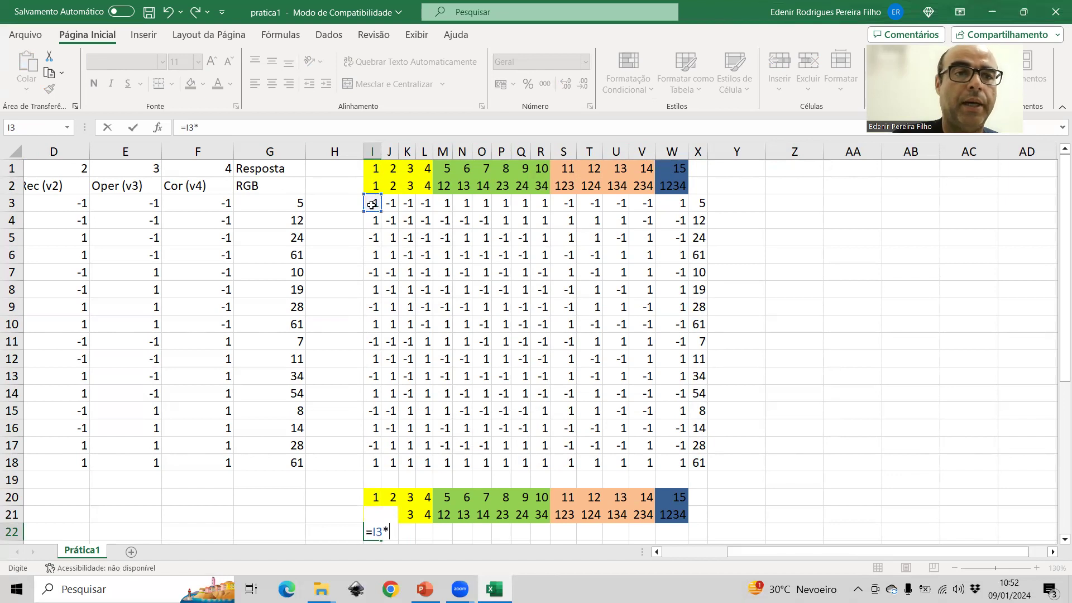
{"action": "left_click", "coordinate": [698, 206]}
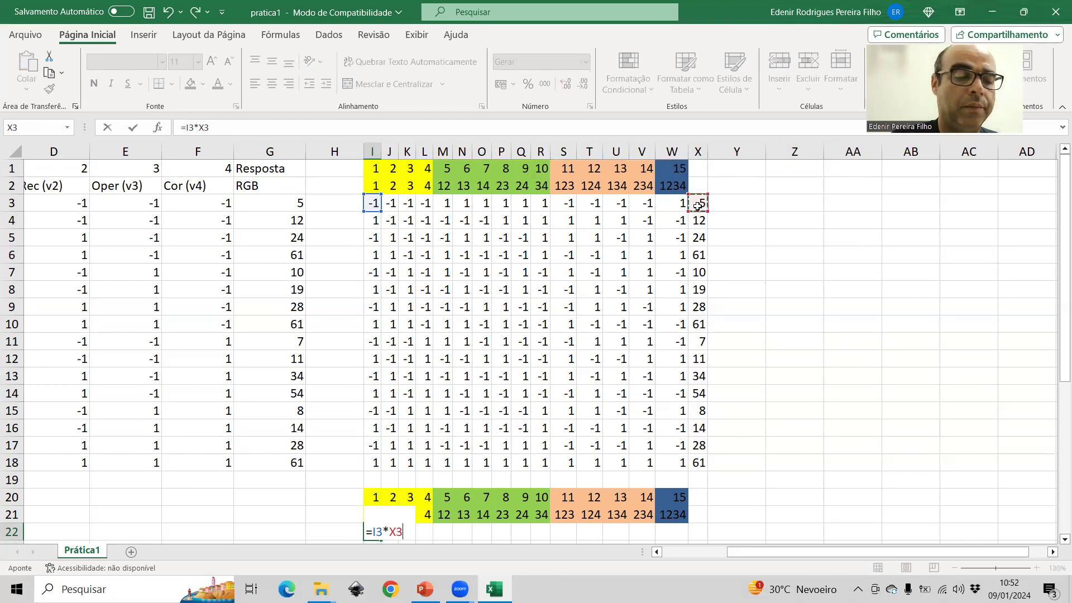
{"action": "key", "text": "F4"}
{"action": "key", "text": "F4"}
{"action": "key", "text": "F4"}
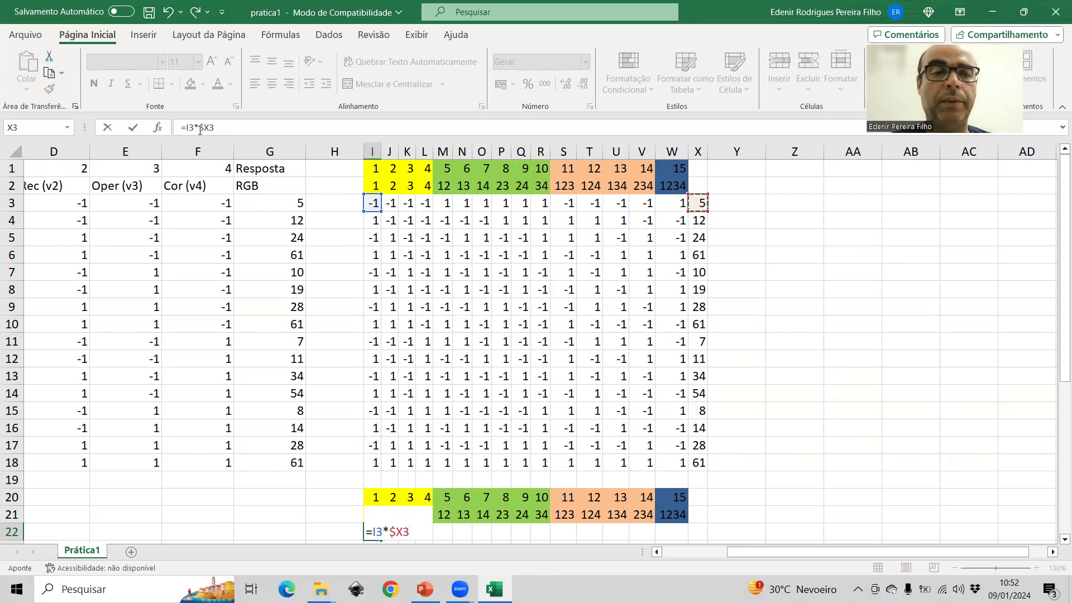
{"action": "key", "text": "Return"}
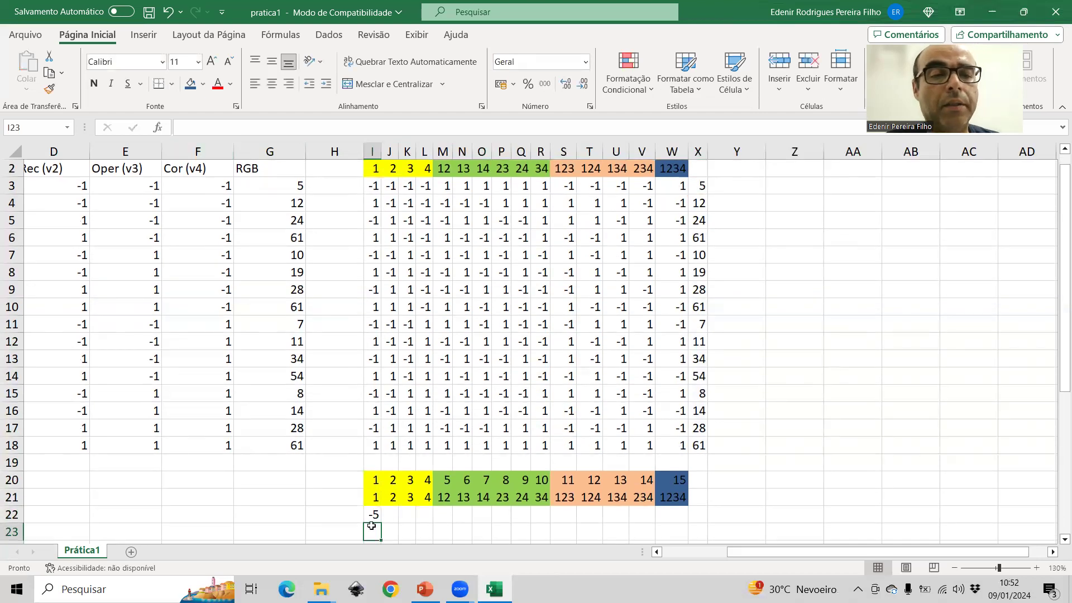
Fill the I22 formula down to I37 and widen column I slightly to fit the products.
{"action": "scroll", "coordinate": [353, 477], "scroll_direction": "down", "scroll_amount": 2}
{"action": "left_click", "coordinate": [373, 412]}
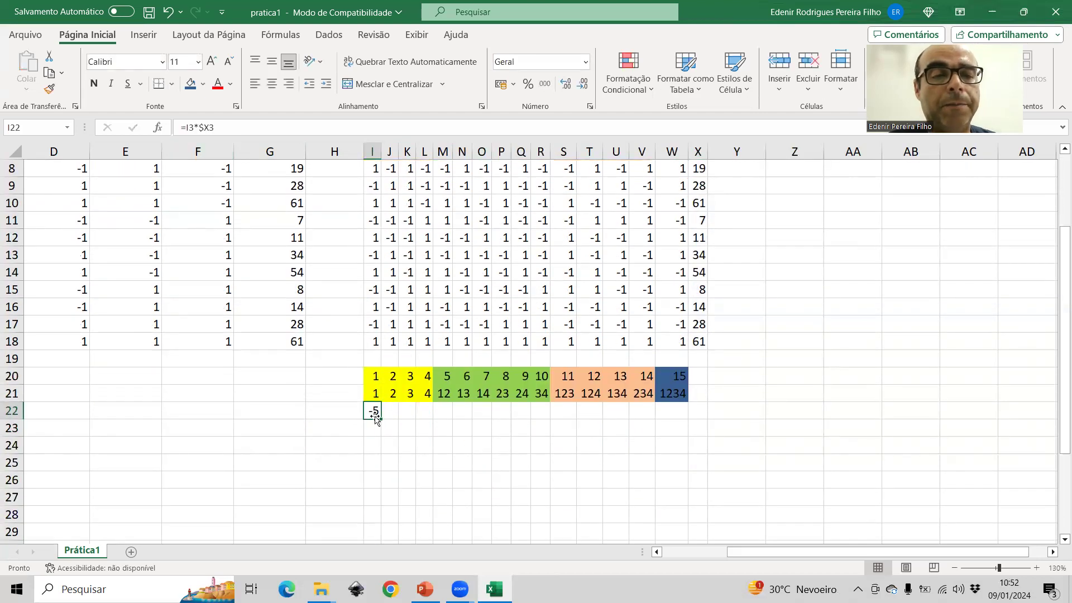
{"action": "left_click_drag", "start_coordinate": [380, 417], "coordinate": [383, 522]}
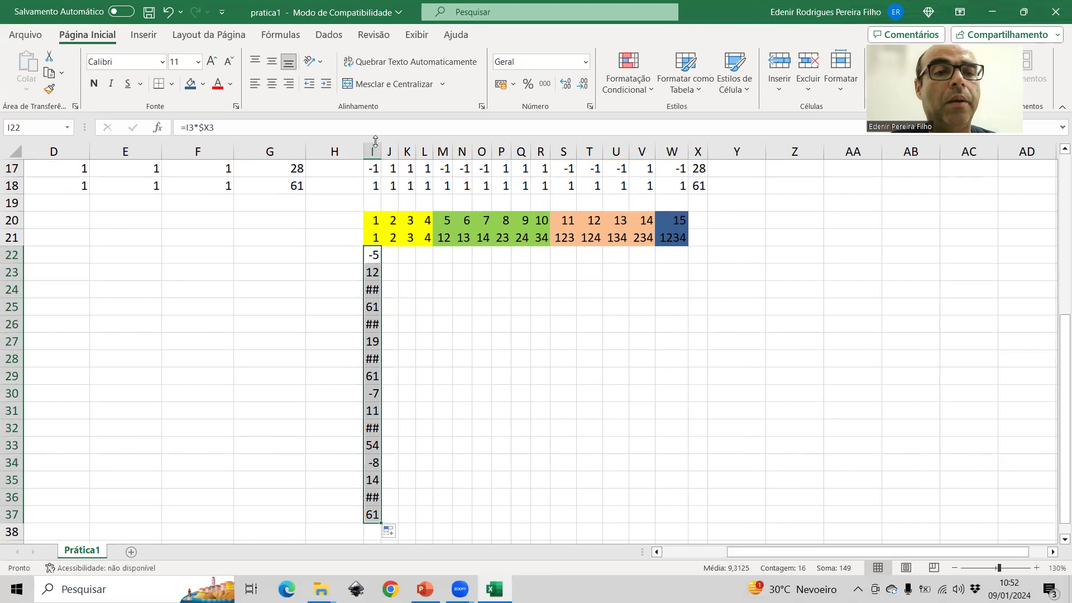
{"action": "left_click_drag", "start_coordinate": [382, 147], "coordinate": [388, 146]}
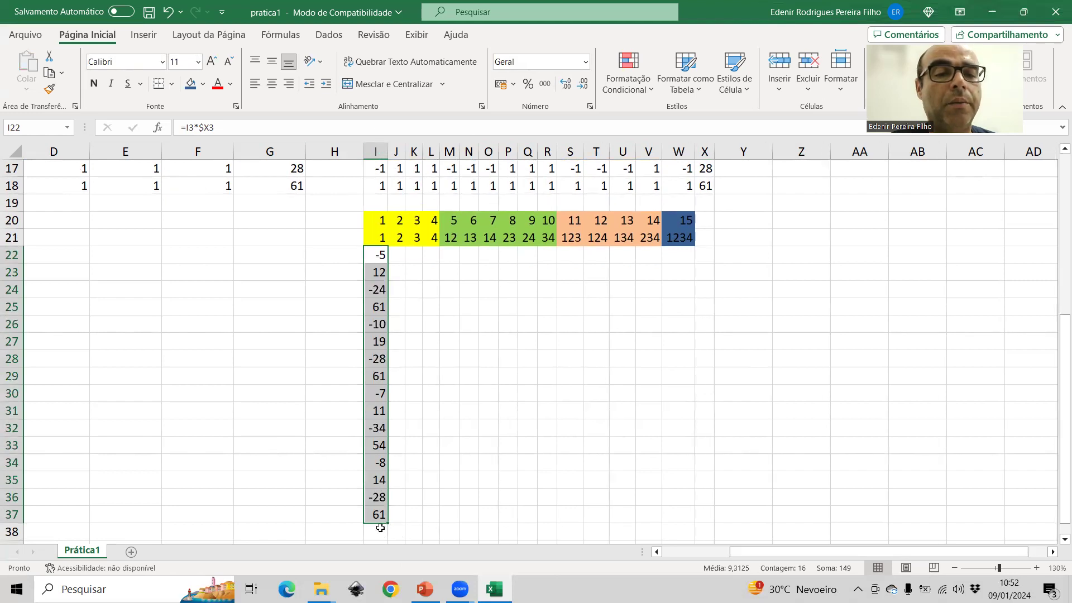
Fill the product formulas in I22:I37 across to column W and autofit the widths of columns I through W.
{"action": "left_click_drag", "start_coordinate": [380, 527], "coordinate": [685, 506]}
{"action": "left_click_drag", "start_coordinate": [376, 152], "coordinate": [690, 159]}
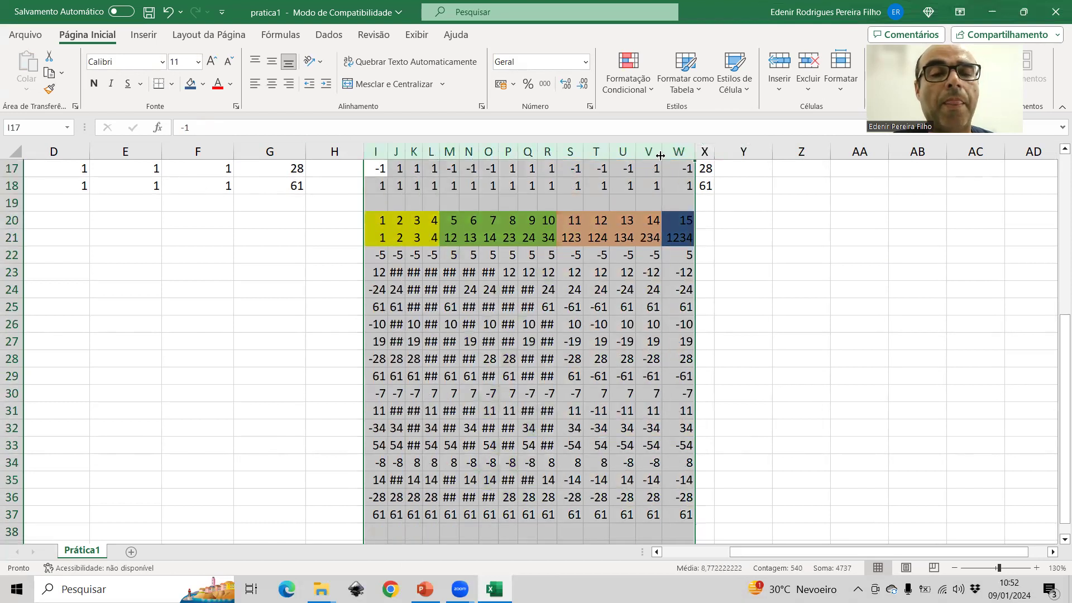
{"action": "double_click", "coordinate": [660, 156]}
{"action": "left_click", "coordinate": [217, 325]}
{"action": "scroll", "coordinate": [226, 311], "scroll_direction": "up", "scroll_amount": 1}
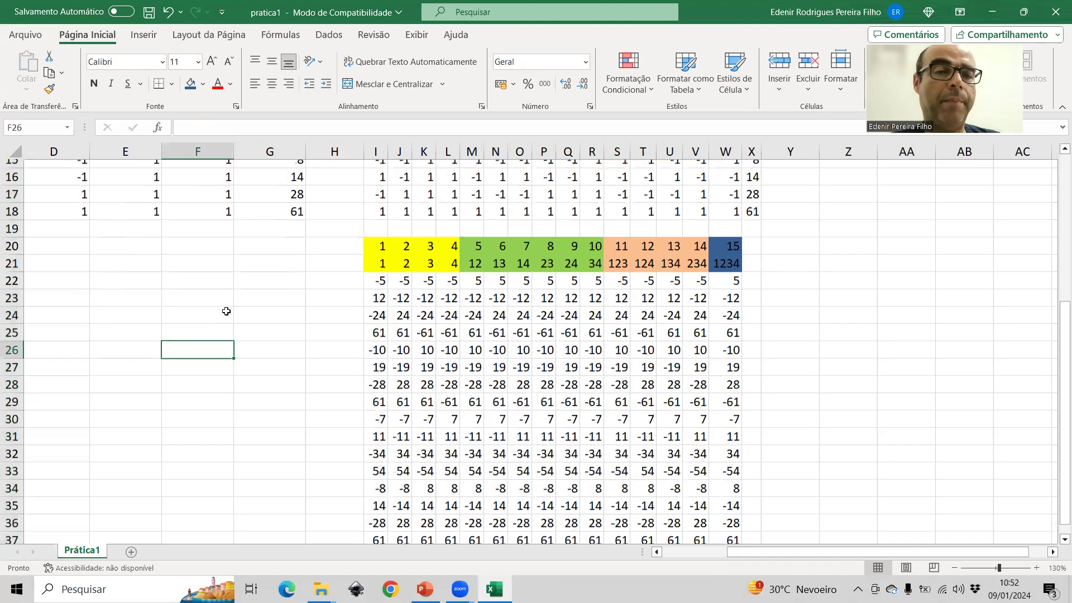
Label cell H38, just below the products table, as Efeito.
{"action": "scroll", "coordinate": [226, 311], "scroll_direction": "up", "scroll_amount": 3}
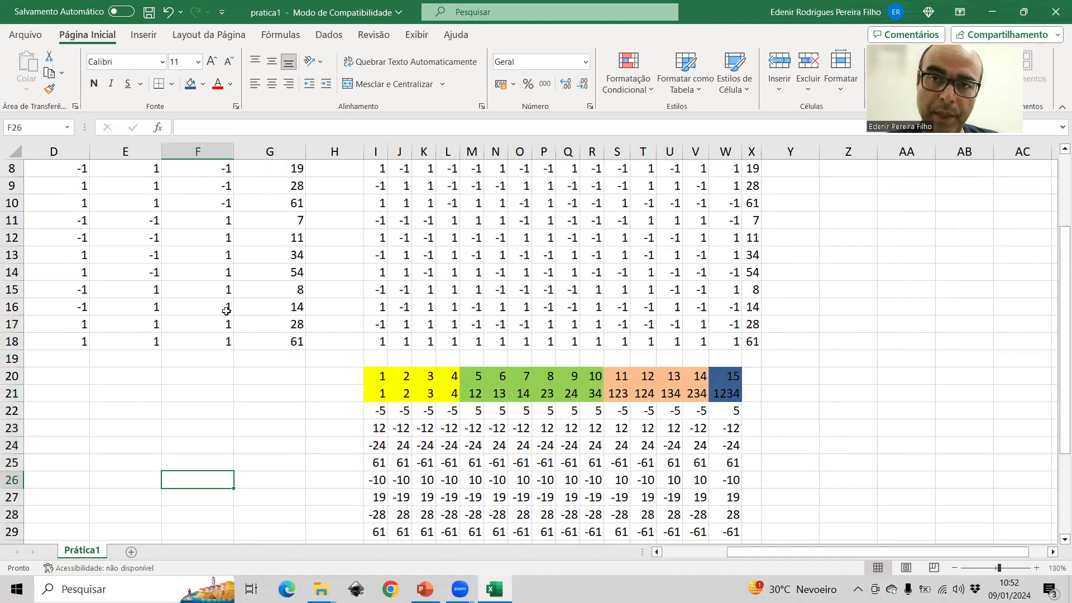
{"action": "scroll", "coordinate": [226, 311], "scroll_direction": "up", "scroll_amount": 2}
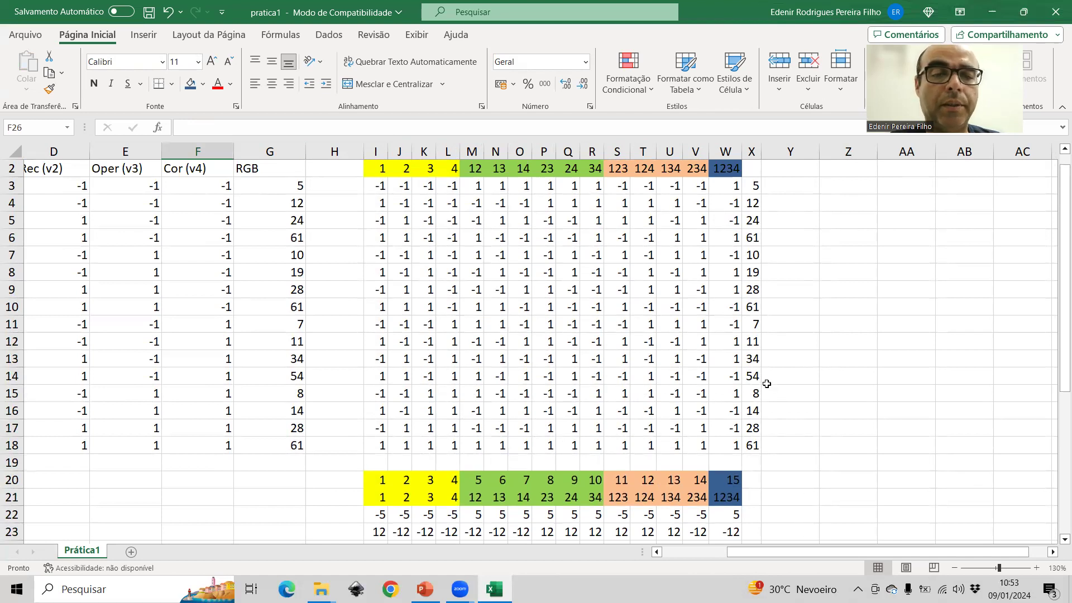
{"action": "scroll", "coordinate": [759, 374], "scroll_direction": "down", "scroll_amount": 7}
{"action": "left_click", "coordinate": [334, 427]}
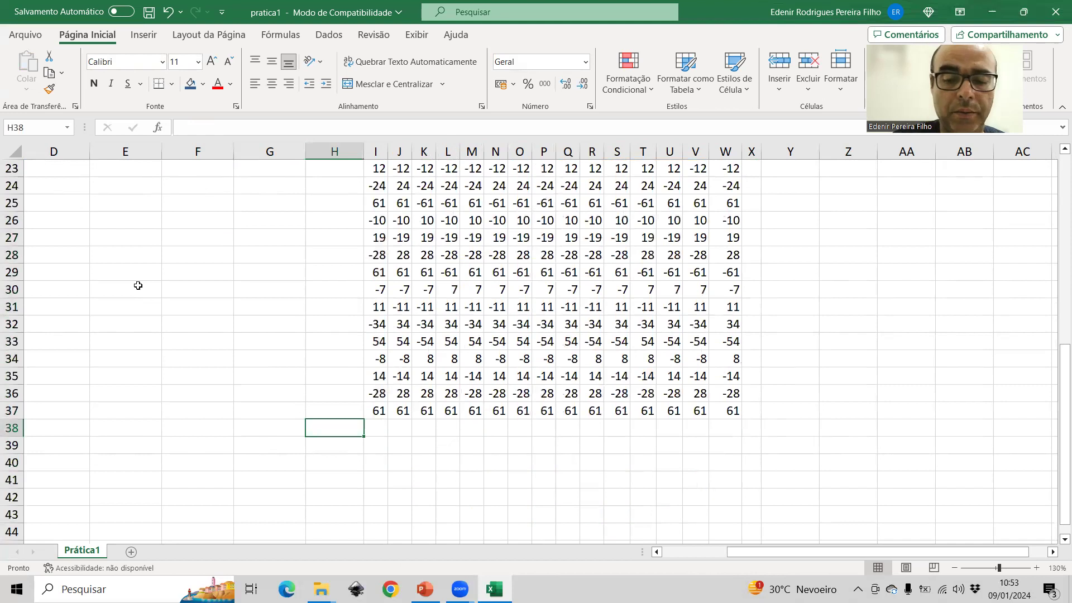
{"action": "type", "text": "Efeito"}
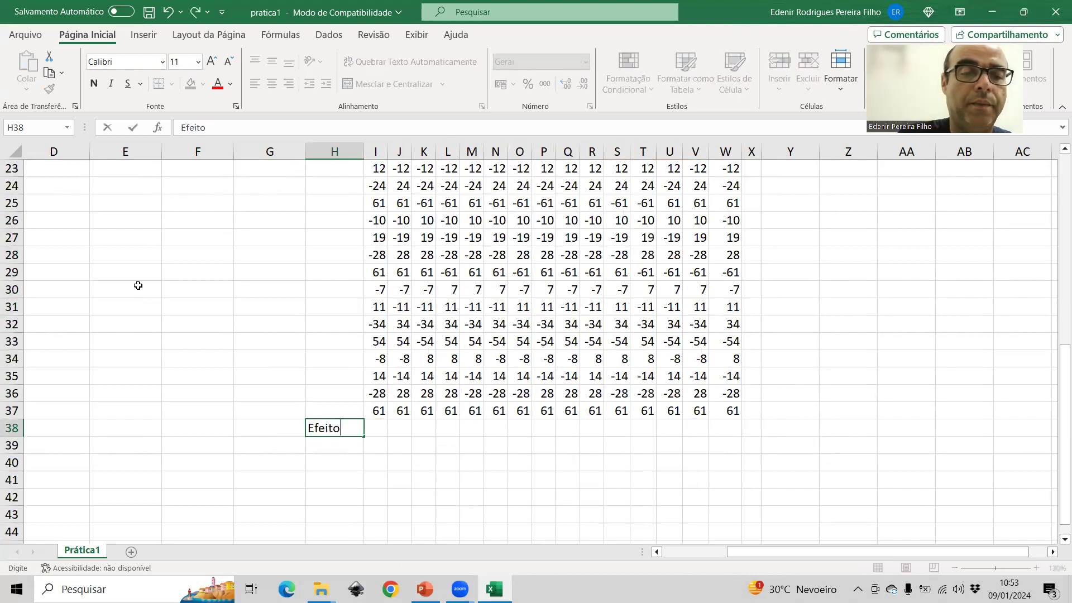
{"action": "key", "text": "Tab"}
Enter the formula =(SOMA(I22:I37))/8 in I38 and fill it across to W38 to calculate every effect.
{"action": "type", "text": "=(soma("}
{"action": "key", "text": "Up"}
{"action": "key", "text": "shift+Up"}
{"action": "key", "text": "shift+Up"}
{"action": "key", "text": "shift+Up"}
{"action": "key", "text": "shift+Up"}
{"action": "key", "text": "shift+Up"}
{"action": "key", "text": "shift+Up"}
{"action": "key", "text": "shift+Up"}
{"action": "key", "text": "shift+Up"}
{"action": "key", "text": "shift+Up"}
{"action": "key", "text": "shift+Up"}
{"action": "key", "text": "shift+Up"}
{"action": "key", "text": "shift+Up"}
{"action": "key", "text": "shift+Up"}
{"action": "key", "text": "shift+Up"}
{"action": "key", "text": "shift+Up"}
{"action": "key", "text": "shift+Up"}
{"action": "key", "text": "shift+Up"}
{"action": "key", "text": "shift+Down"}
{"action": "key", "text": "shift+Down"}
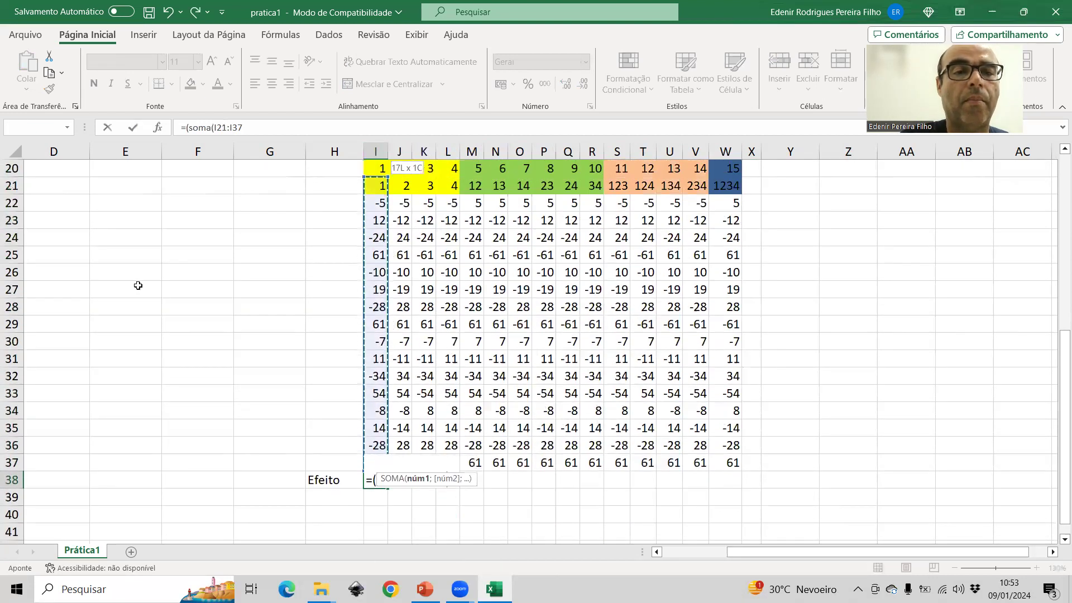
{"action": "type", "text": ")"}
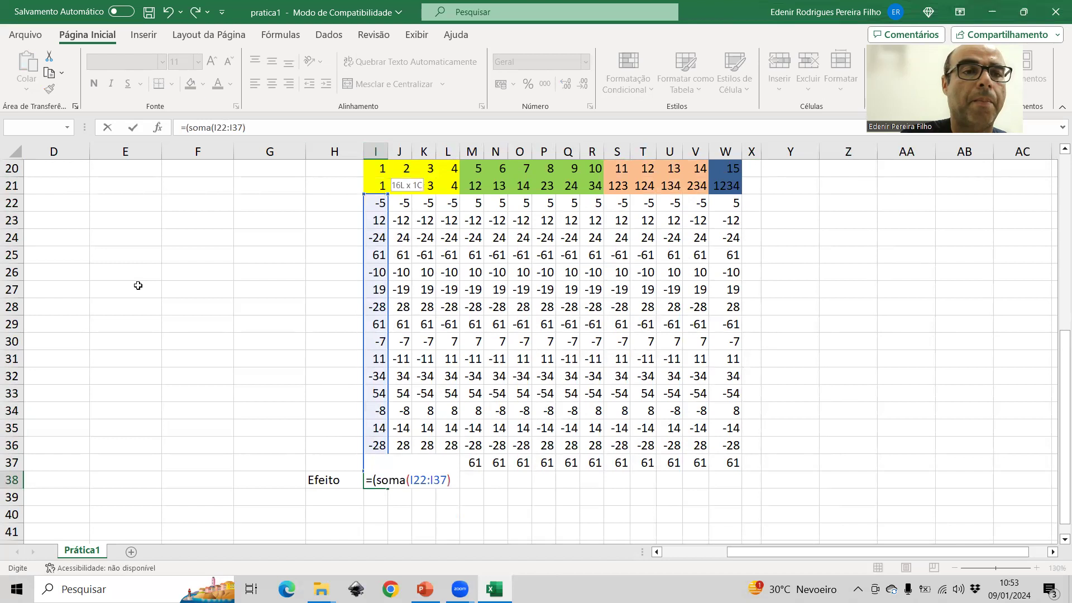
{"action": "type", "text": ")/8"}
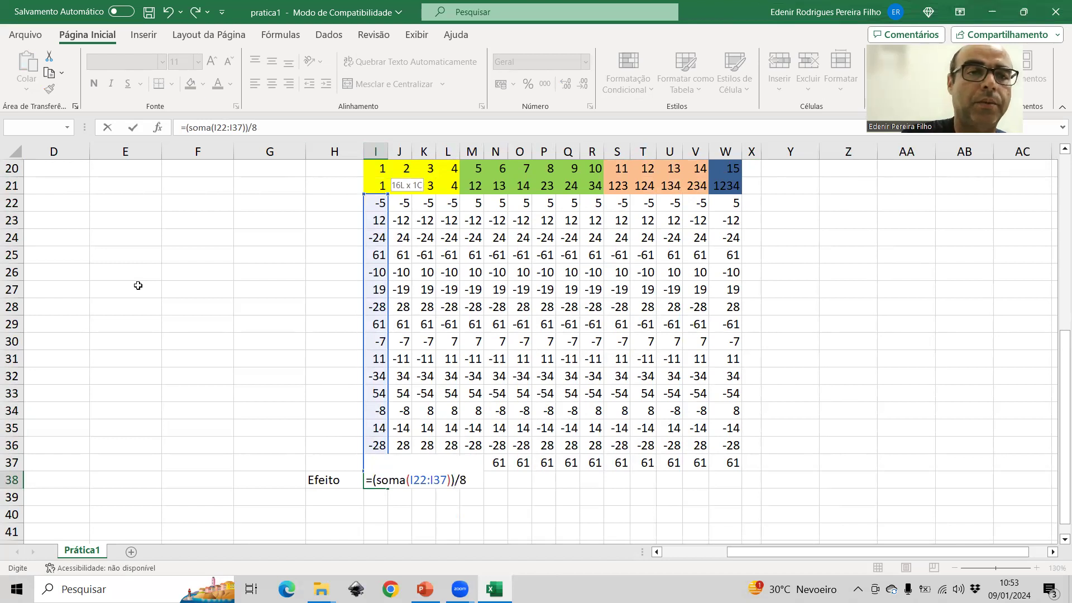
{"action": "key", "text": "Return"}
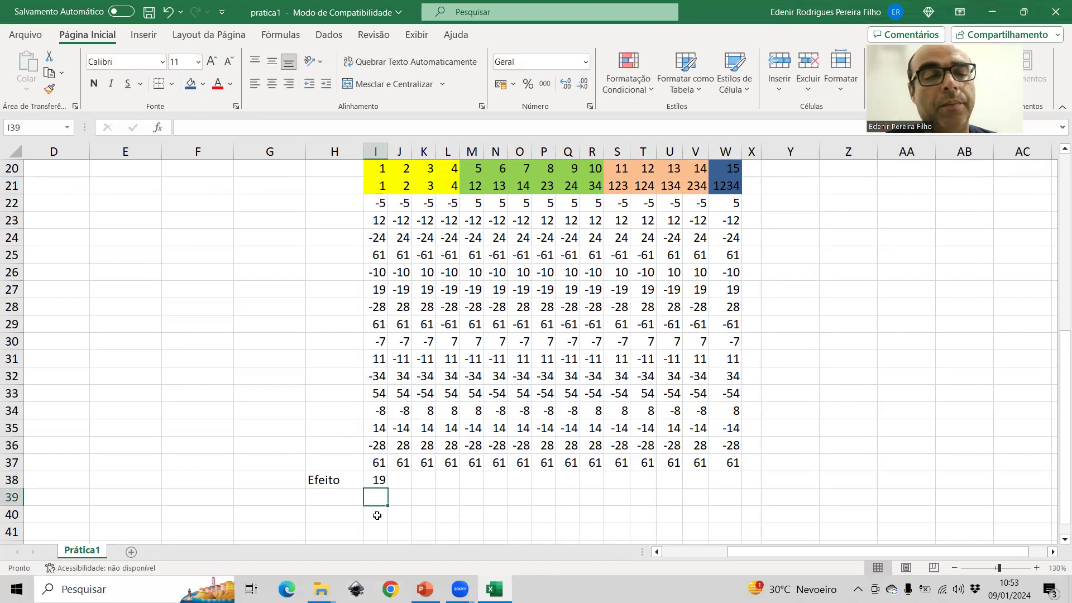
{"action": "left_click", "coordinate": [380, 481]}
{"action": "left_click_drag", "start_coordinate": [388, 487], "coordinate": [725, 518]}
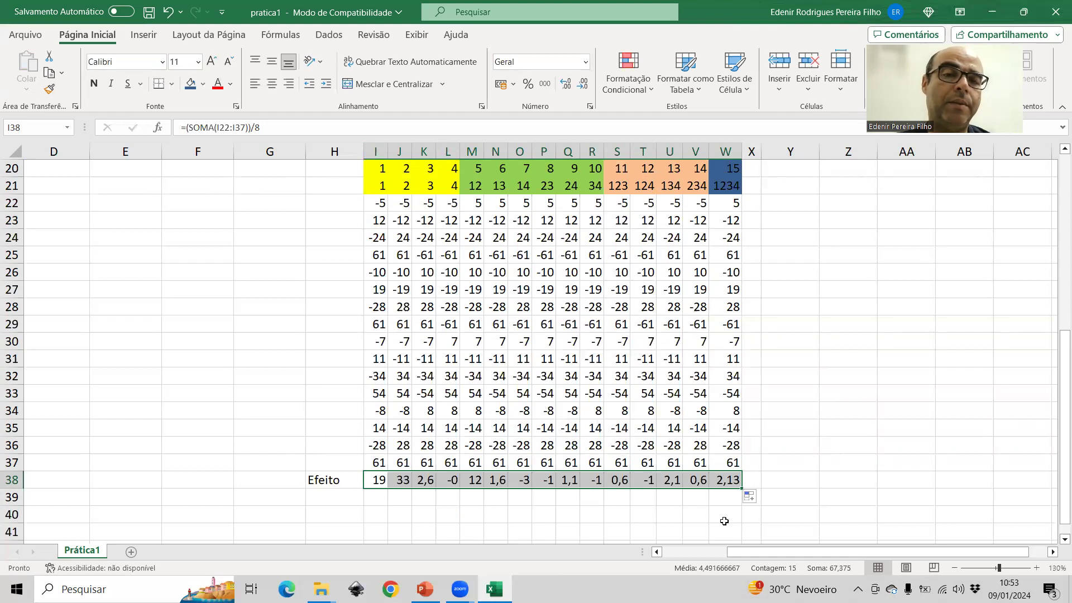
Copy the entire Prática1 sheet and paste it into a new sheet starting at A1.
{"action": "scroll", "coordinate": [344, 458], "scroll_direction": "up", "scroll_amount": 6}
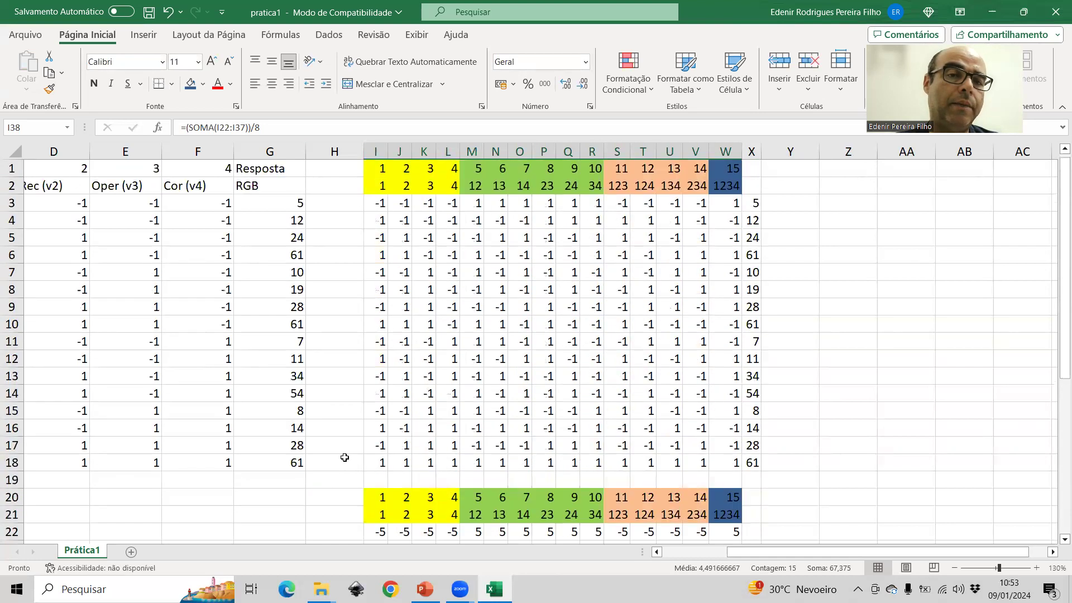
{"action": "left_click", "coordinate": [12, 151]}
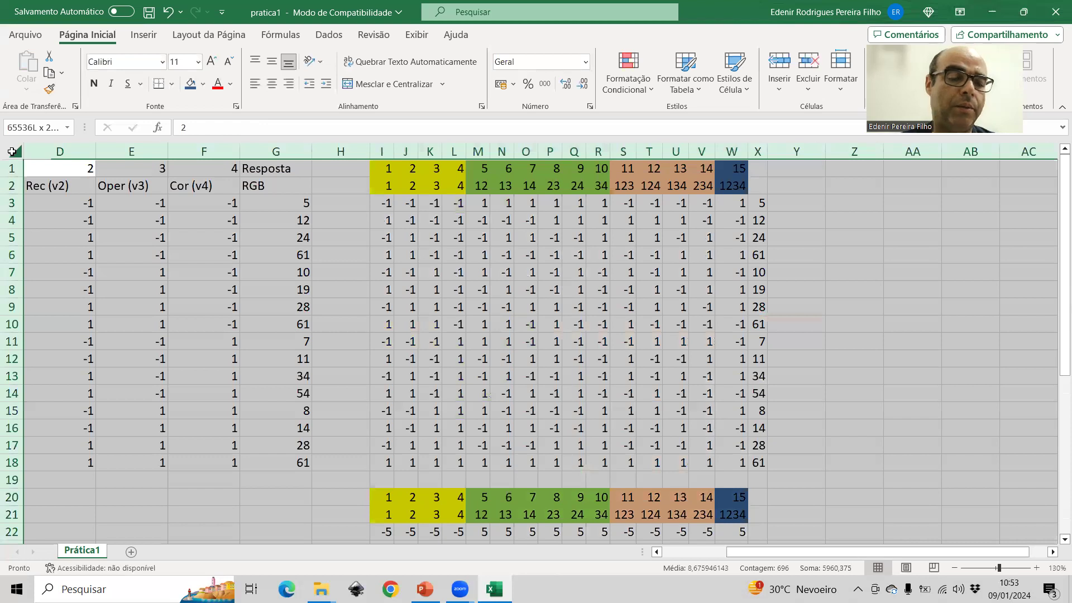
{"action": "key", "text": "ctrl+c"}
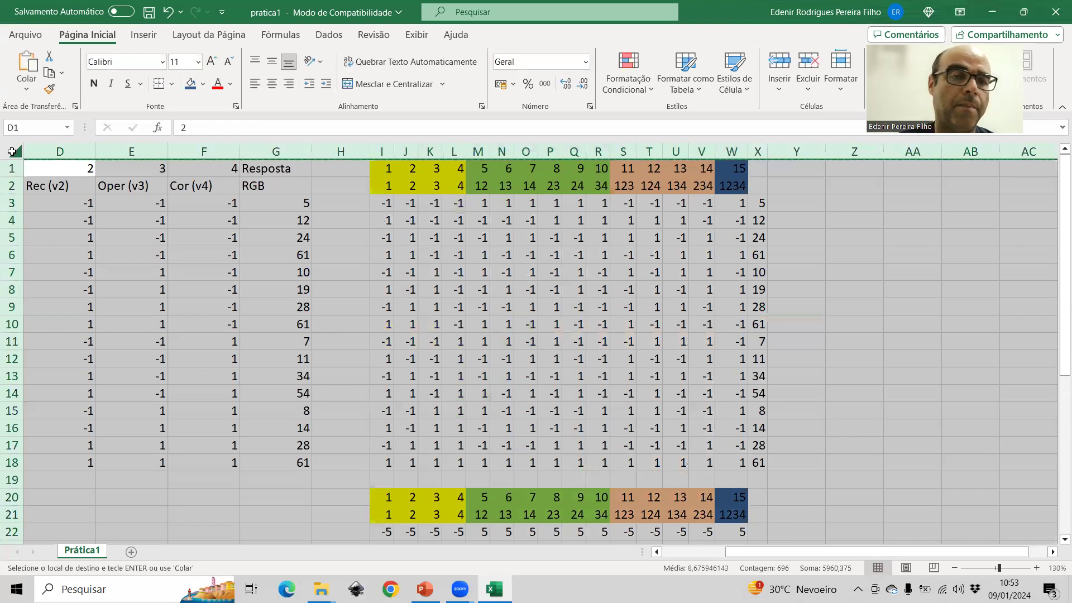
{"action": "left_click", "coordinate": [132, 552]}
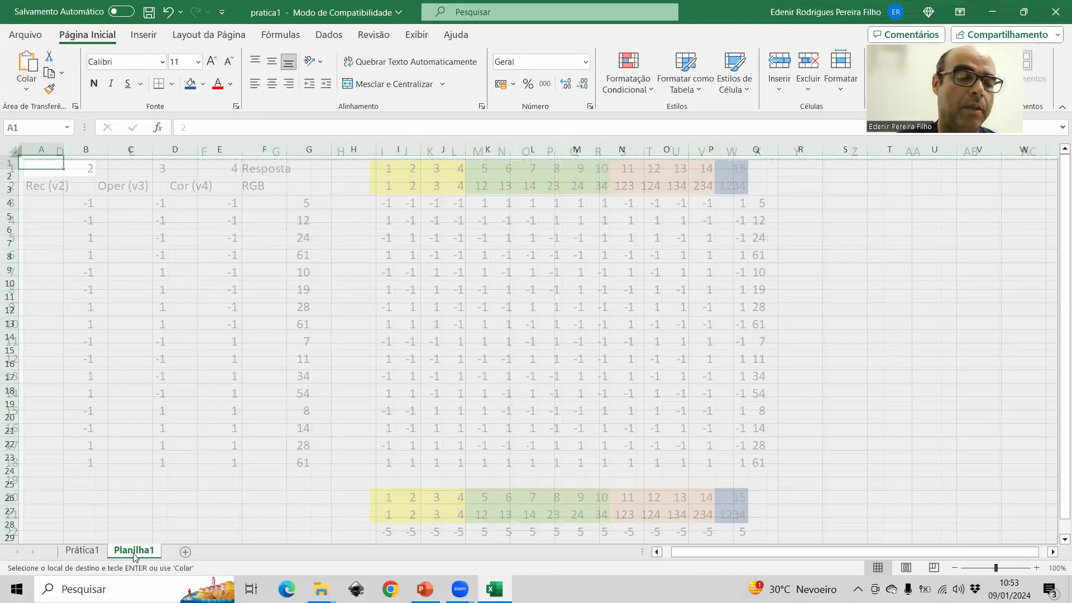
{"action": "key", "text": "ctrl+v"}
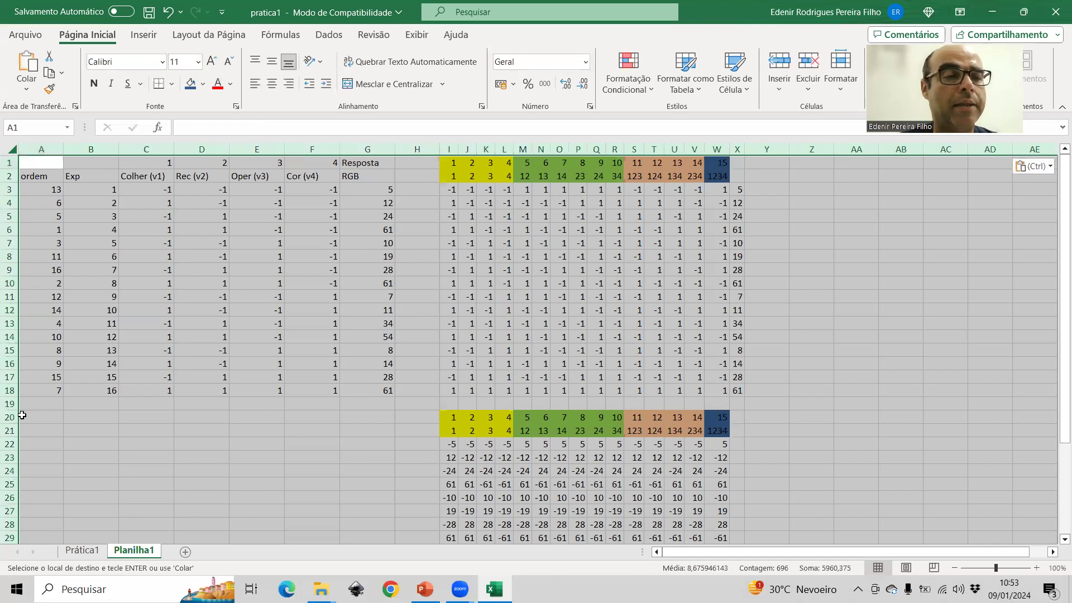
Delete rows 20 to 38, holding the products table and effects, from the new sheet.
{"action": "left_click_drag", "start_coordinate": [22, 415], "coordinate": [424, 497]}
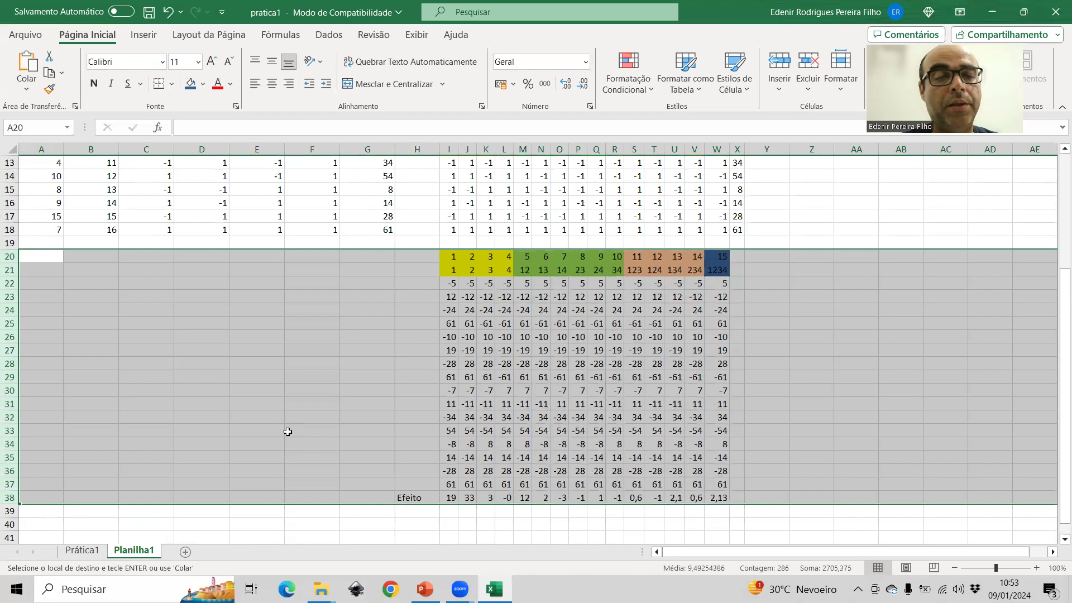
{"action": "right_click", "coordinate": [263, 412]}
{"action": "left_click", "coordinate": [306, 296]}
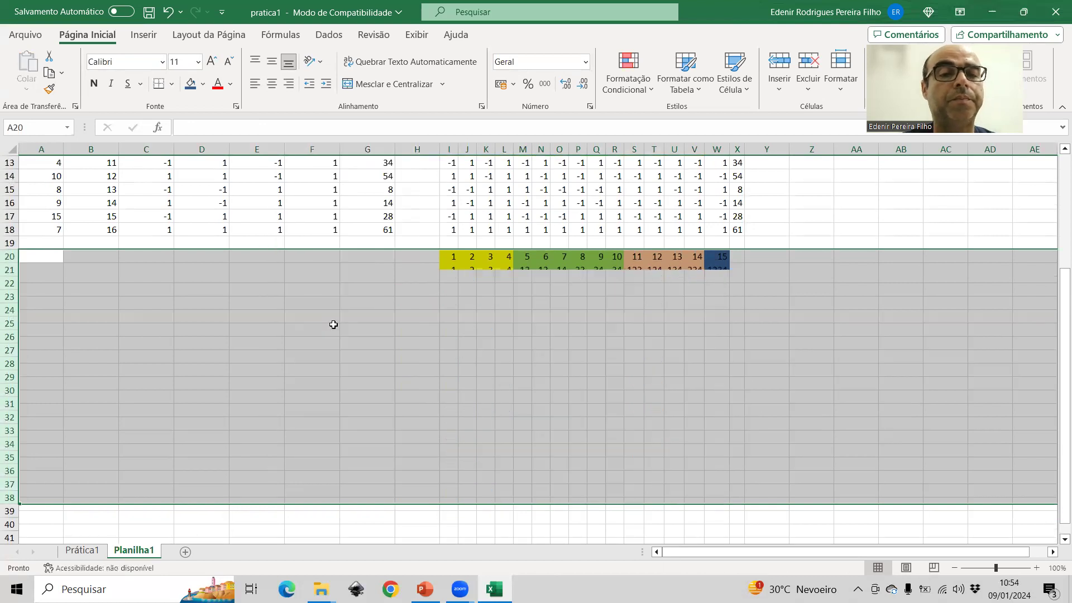
Clear the duplicated response values in column X of the new sheet.
{"action": "scroll", "coordinate": [335, 330], "scroll_direction": "up", "scroll_amount": 4}
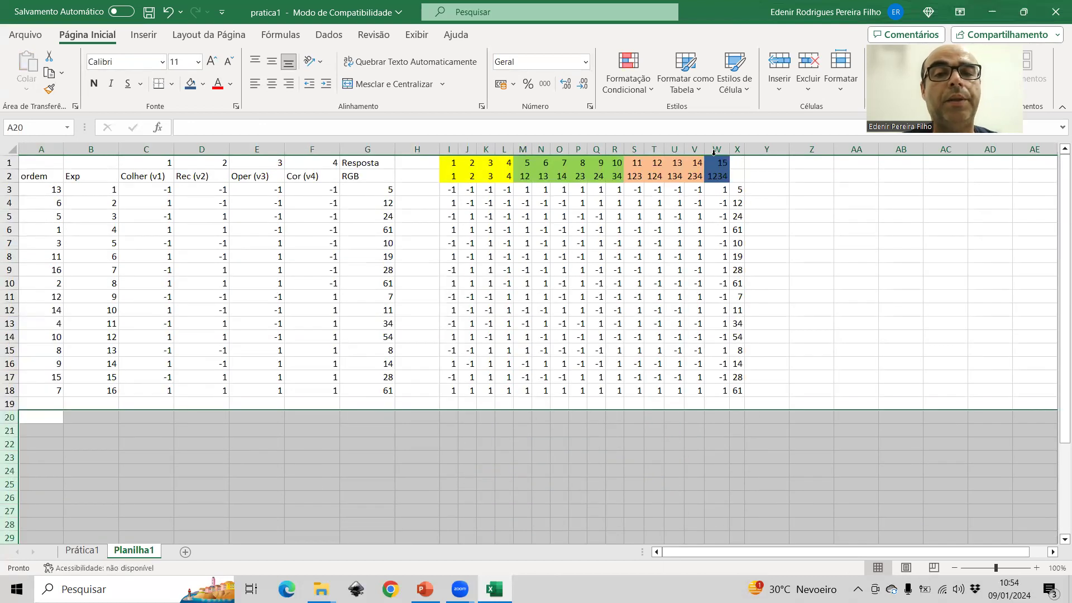
{"action": "left_click", "coordinate": [736, 149]}
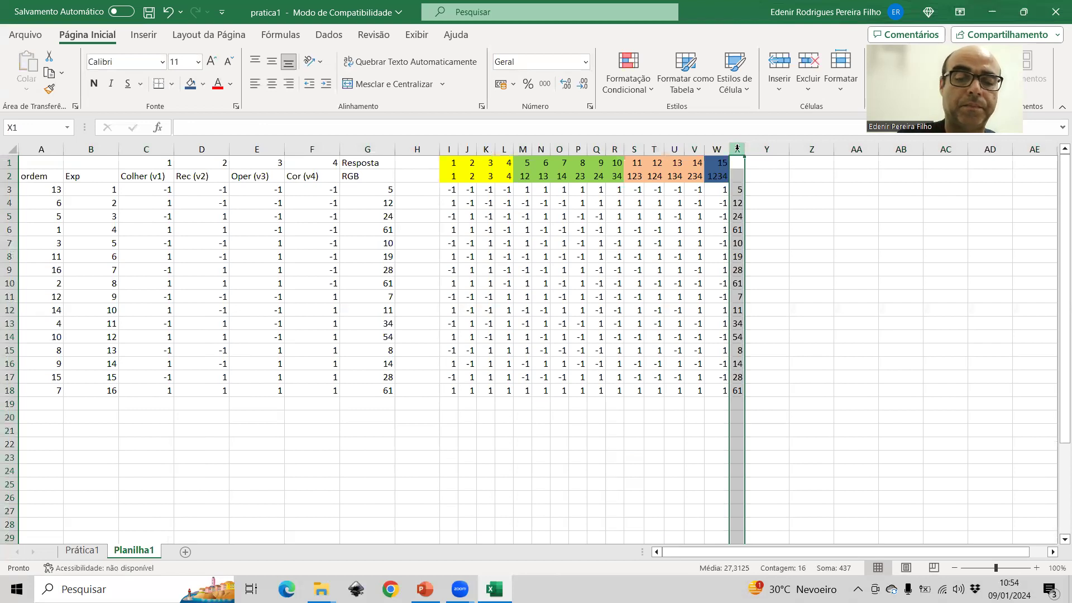
{"action": "key", "text": "Delete"}
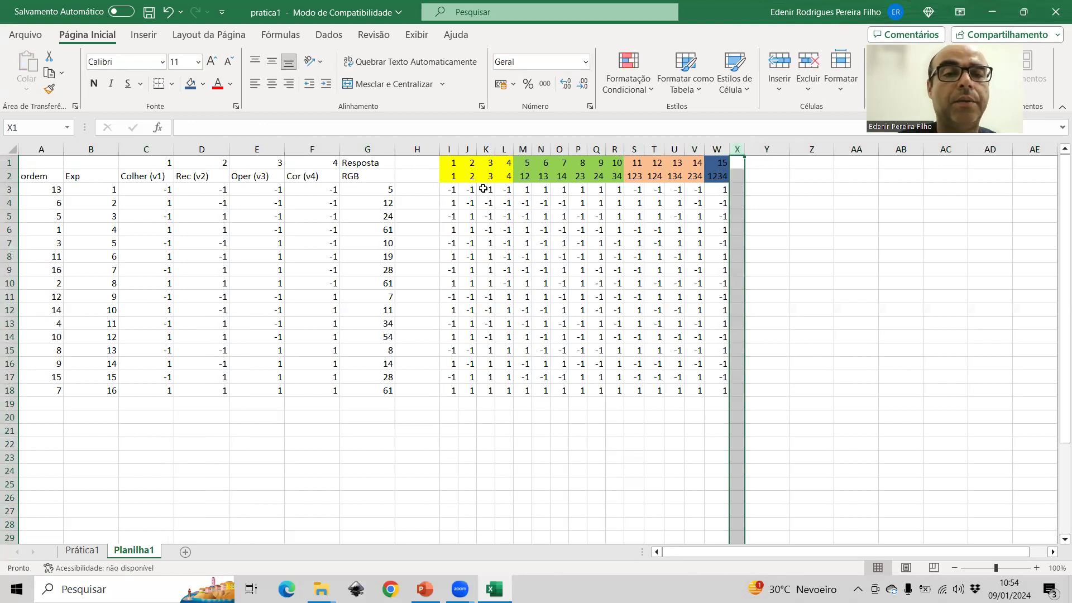
Enter =C3*$G3 in I3 with the response column fixed, and fill it through I3:L18 for the four main variables.
{"action": "left_click", "coordinate": [445, 191]}
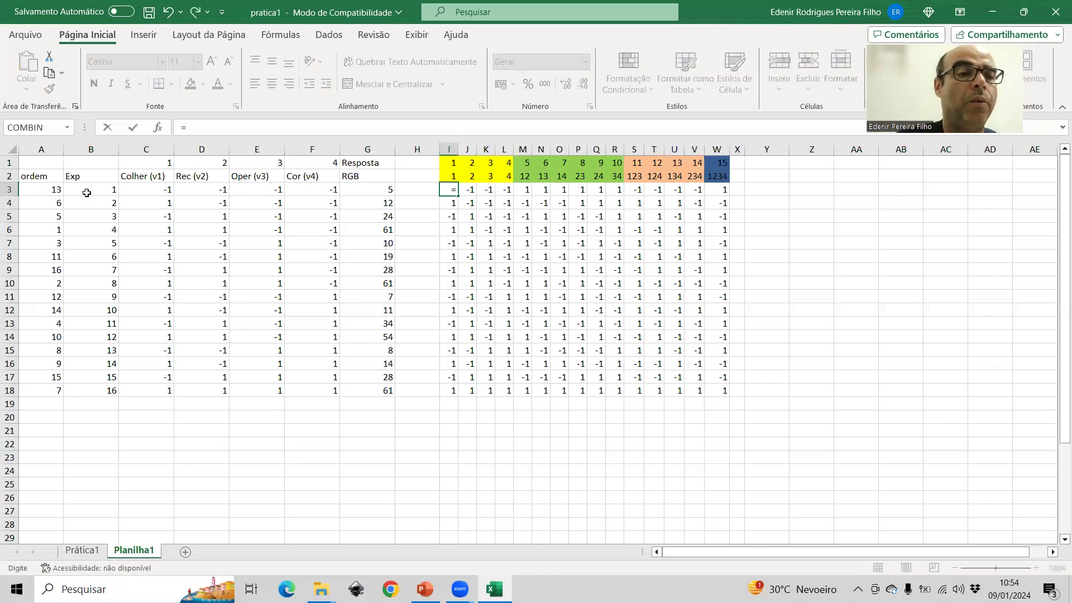
{"action": "left_click", "coordinate": [146, 188]}
{"action": "type", "text": "*"}
{"action": "left_click", "coordinate": [368, 189]}
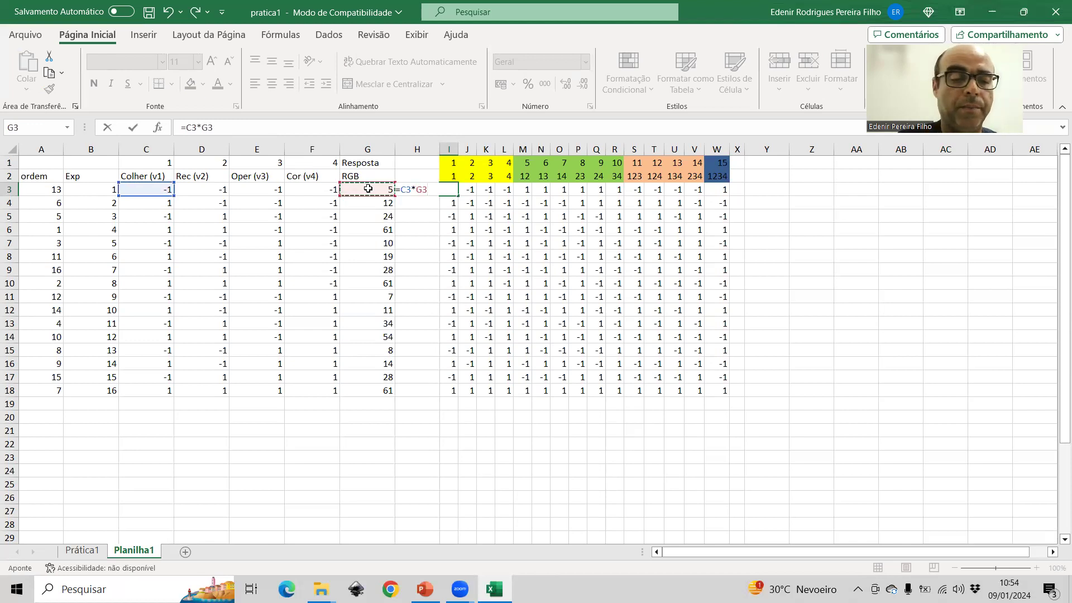
{"action": "key", "text": "F4"}
{"action": "key", "text": "F4"}
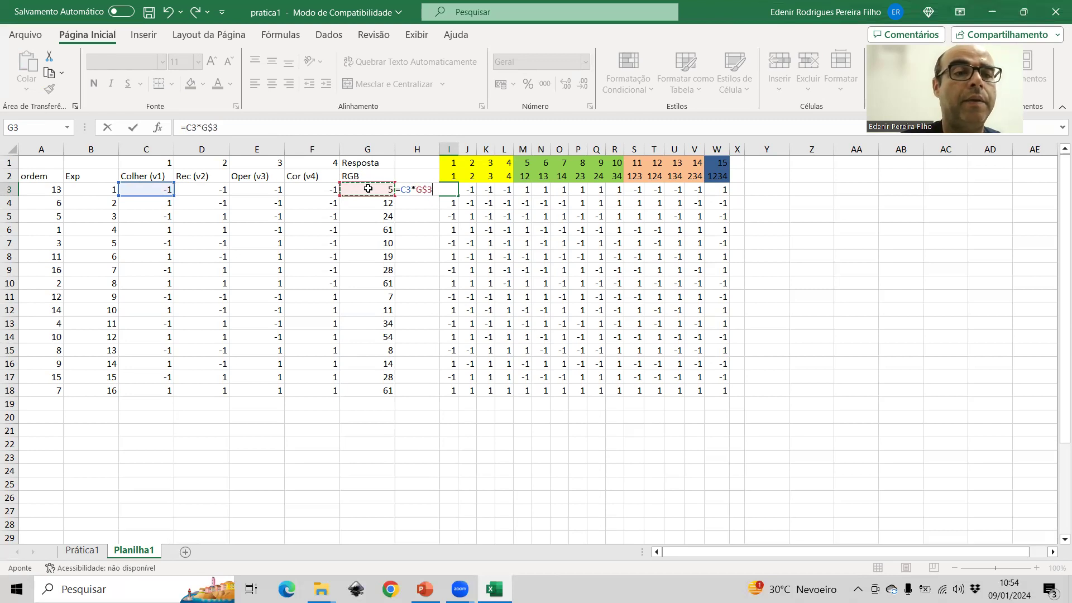
{"action": "key", "text": "F4"}
{"action": "key", "text": "F4"}
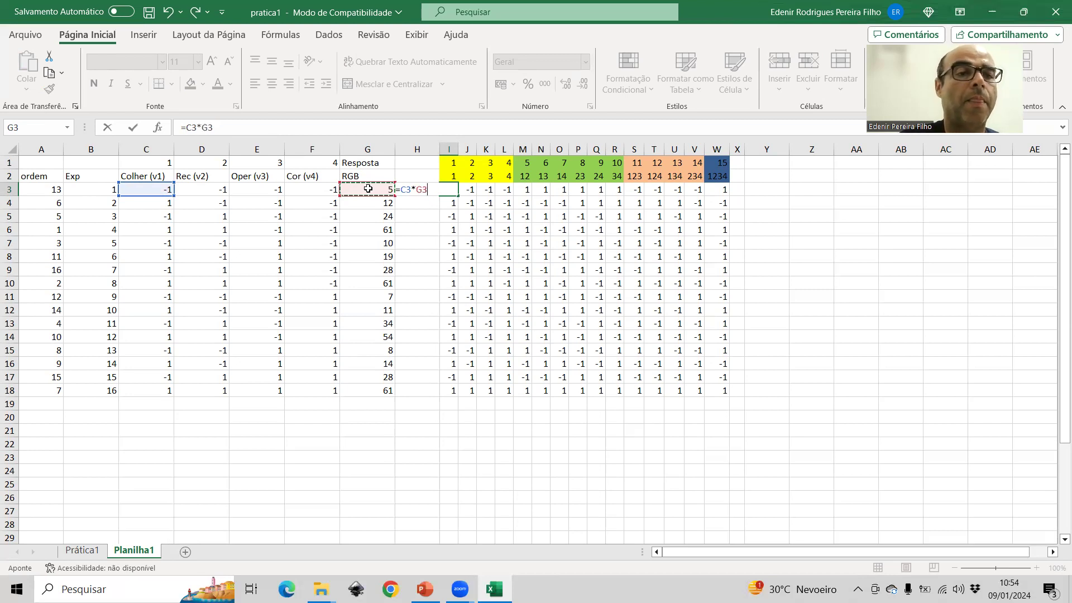
{"action": "key", "text": "F4"}
{"action": "key", "text": "F4"}
{"action": "key", "text": "F4"}
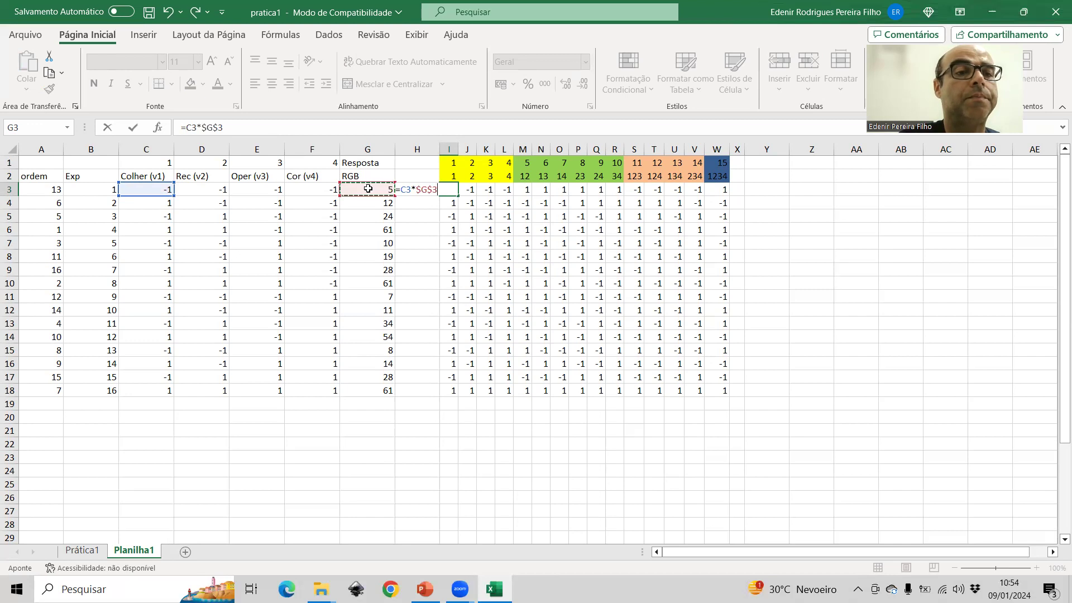
{"action": "key", "text": "Return"}
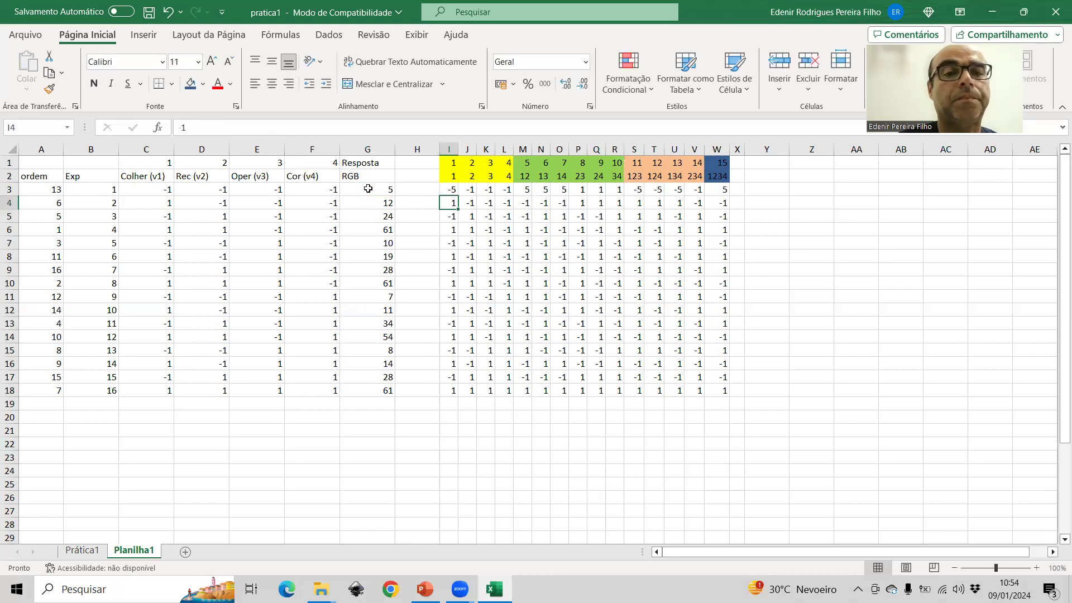
{"action": "left_click", "coordinate": [442, 190]}
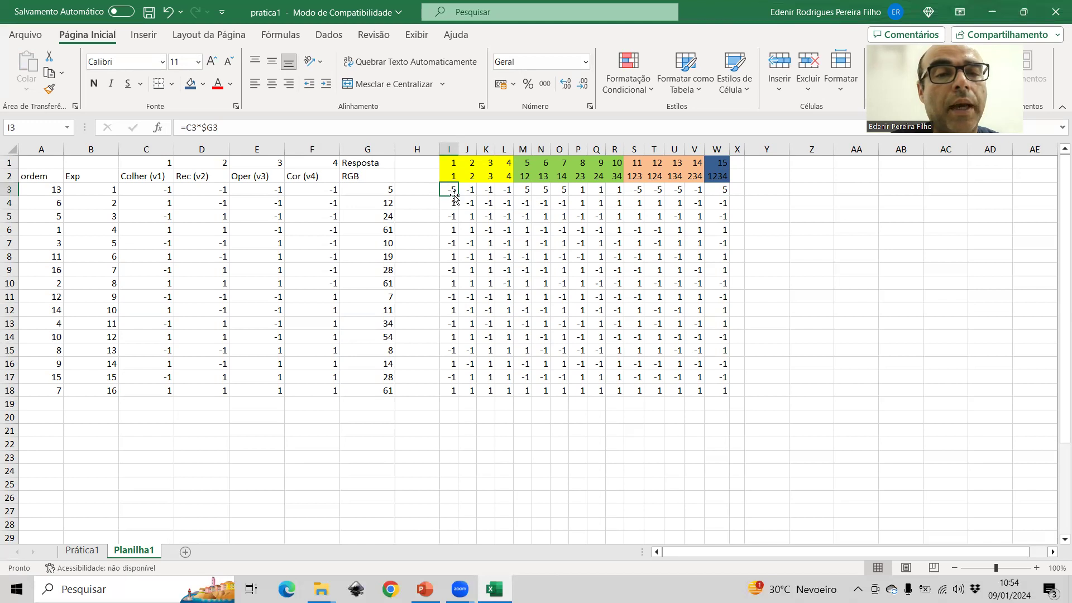
{"action": "left_click_drag", "start_coordinate": [458, 196], "coordinate": [514, 398]}
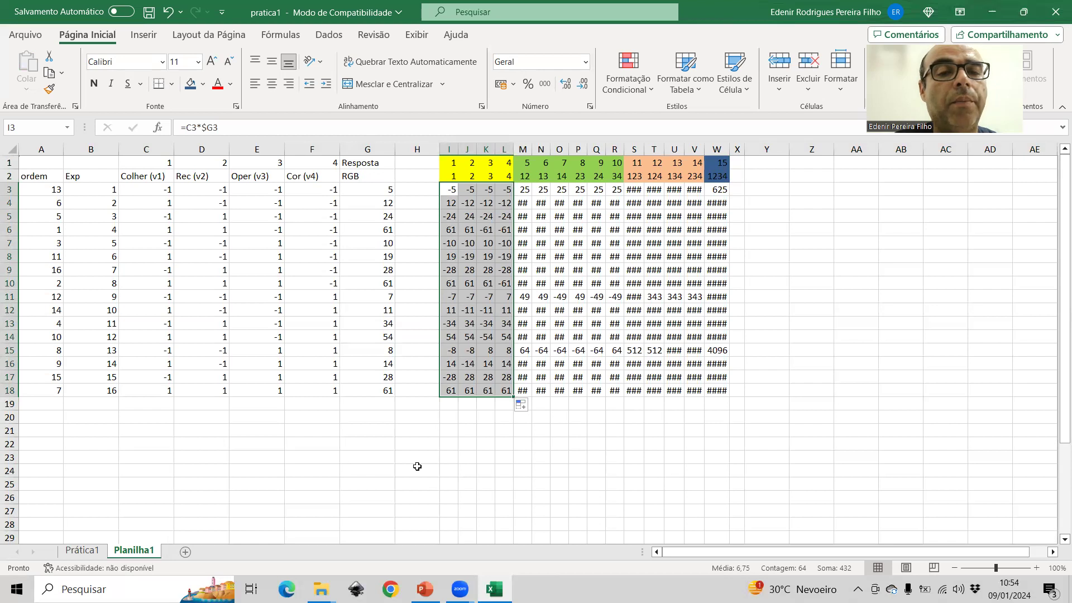
{"action": "left_click", "coordinate": [424, 405]}
{"action": "type", "text": "Efeito"}
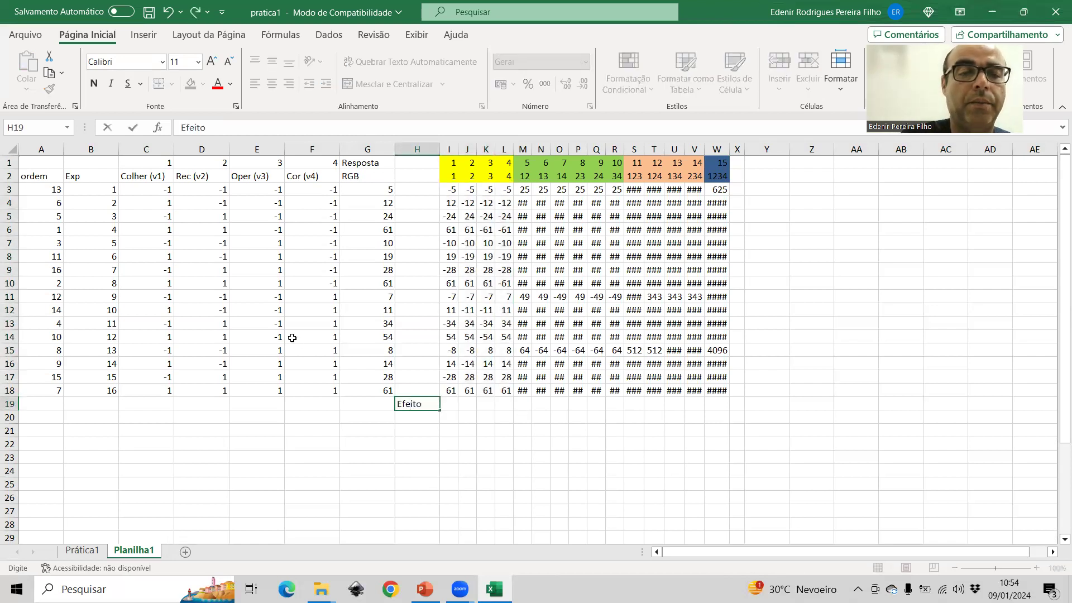
{"action": "key", "text": "Tab"}
{"action": "type", "text": "="}
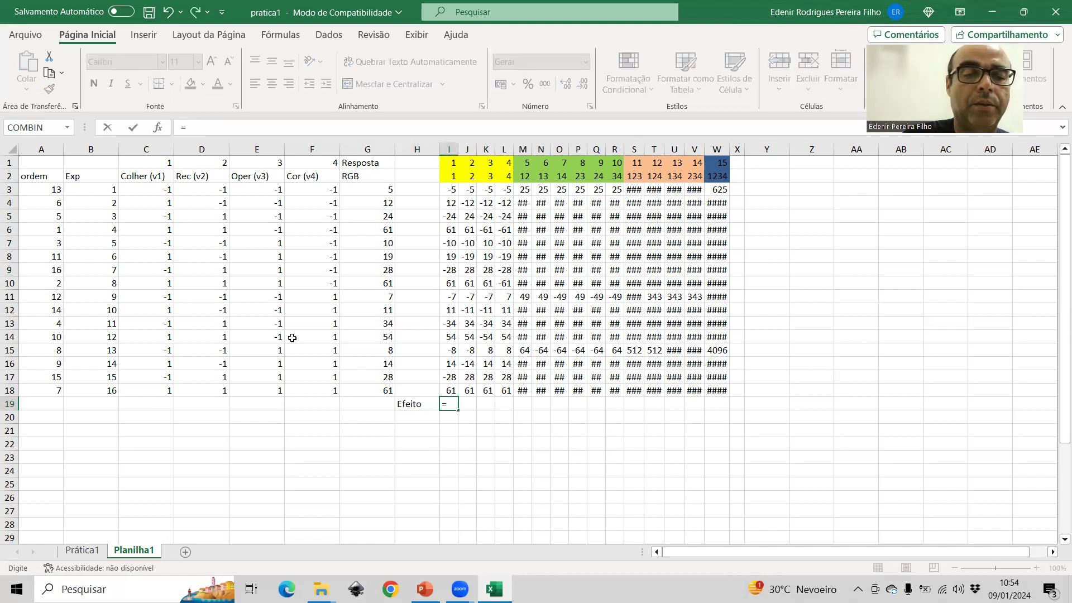
{"action": "key", "text": "Escape"}
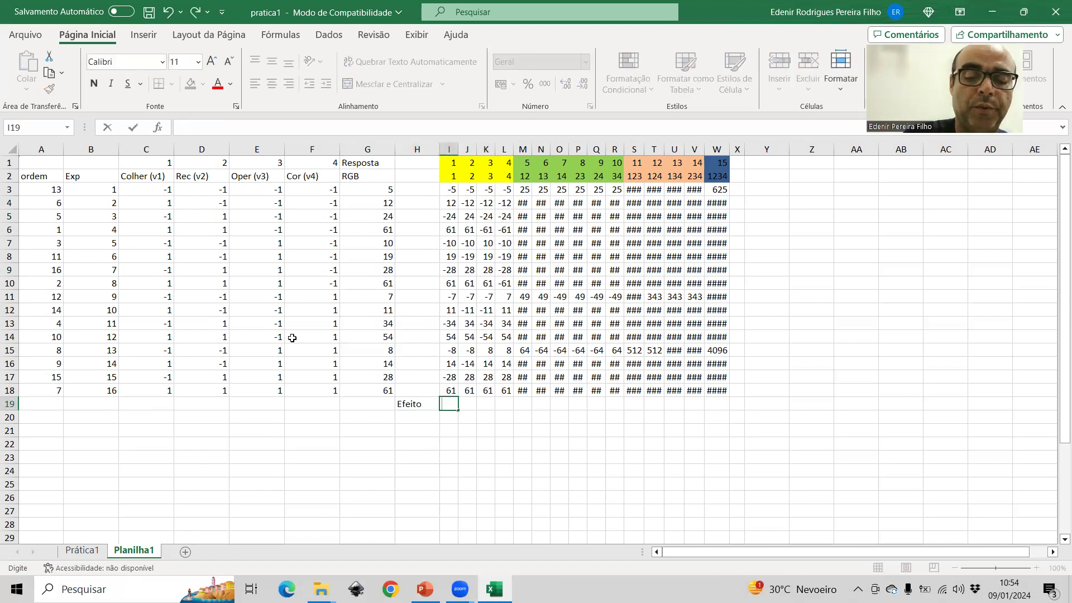
Label H19 as Soma and total the variable 1 products I3:I18 with the SOMA function in I19.
{"action": "key", "text": "Left"}
{"action": "type", "text": "Som"}
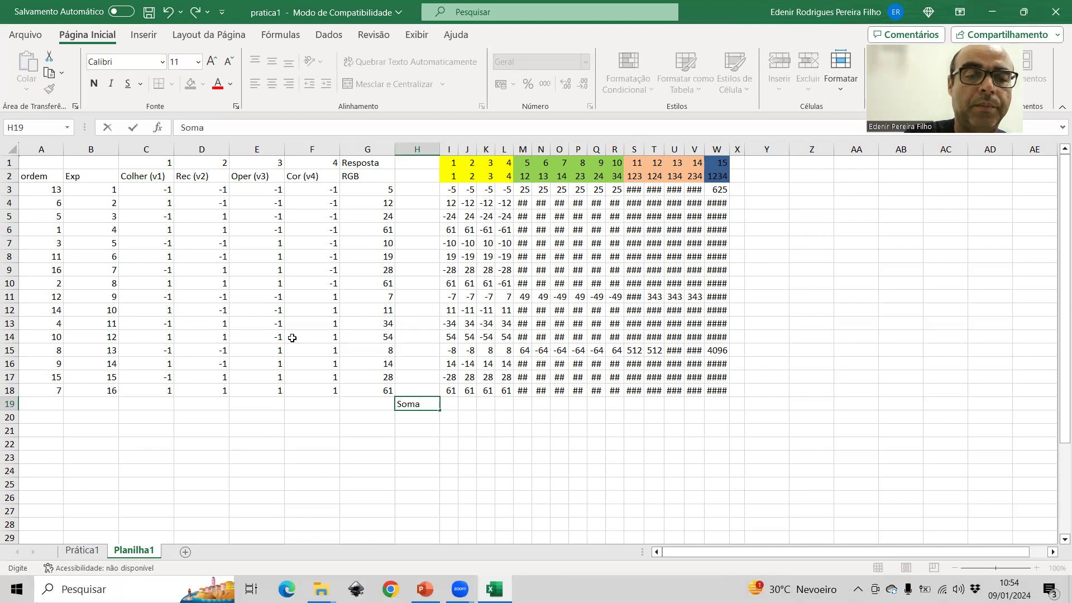
{"action": "key", "text": "Right"}
{"action": "type", "text": "=soma("}
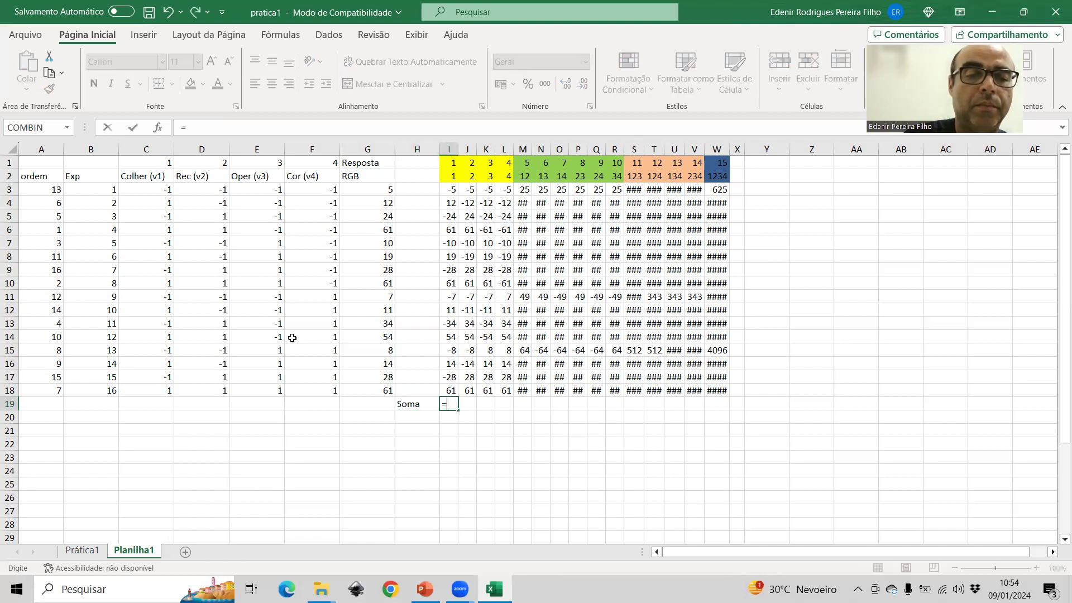
{"action": "key", "text": "Up"}
{"action": "key", "text": "shift+Up"}
{"action": "key", "text": "shift+Up"}
{"action": "key", "text": "shift+Up"}
{"action": "key", "text": "shift+Up"}
{"action": "key", "text": "shift+Up"}
{"action": "key", "text": "shift+Up"}
{"action": "key", "text": "shift+Up"}
{"action": "key", "text": "shift+Up"}
{"action": "key", "text": "shift+Up"}
{"action": "key", "text": "shift+Up"}
{"action": "key", "text": "shift+Up"}
{"action": "key", "text": "shift+Up"}
{"action": "key", "text": "shift+Up"}
{"action": "key", "text": "shift+Up"}
{"action": "key", "text": "shift+Up"}
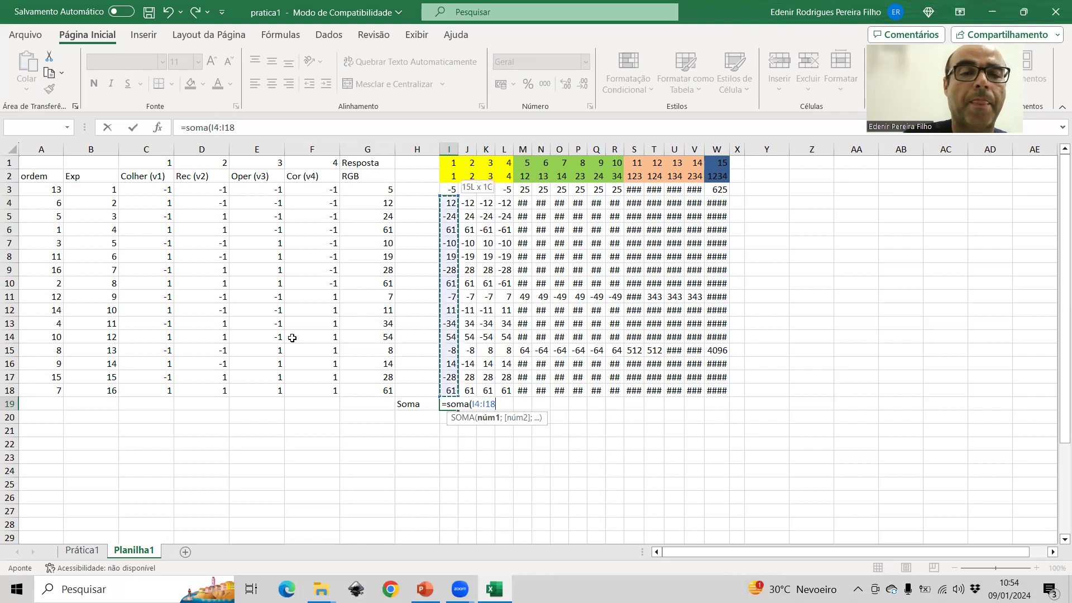
{"action": "key", "text": "Return"}
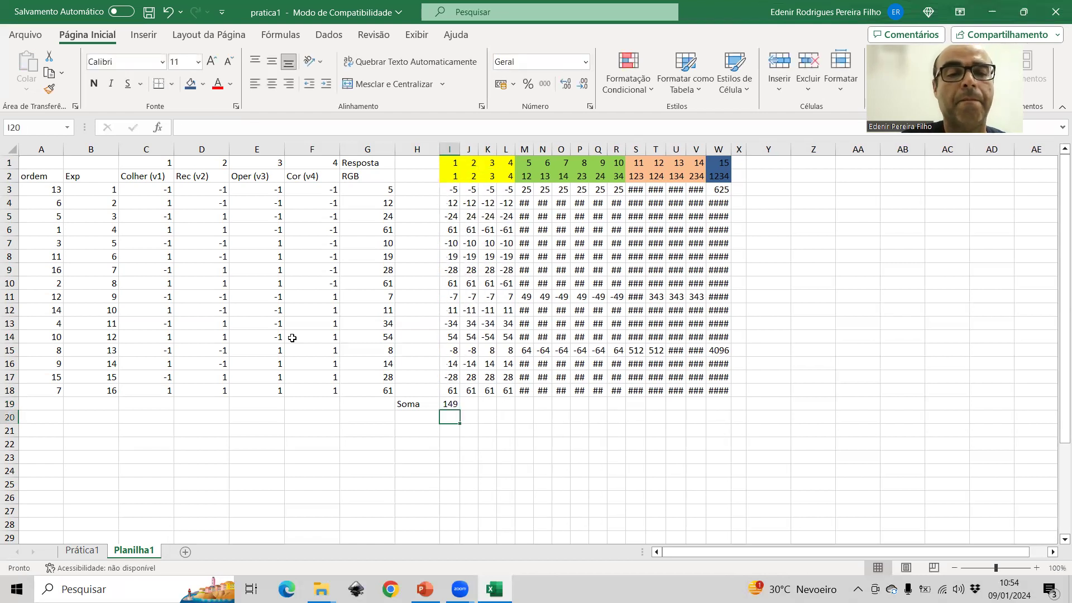
Label H20 as Efeito and enter =I19/8 in I20 to calculate the variable 1 effect.
{"action": "key", "text": "Left"}
{"action": "type", "text": "Efeito"}
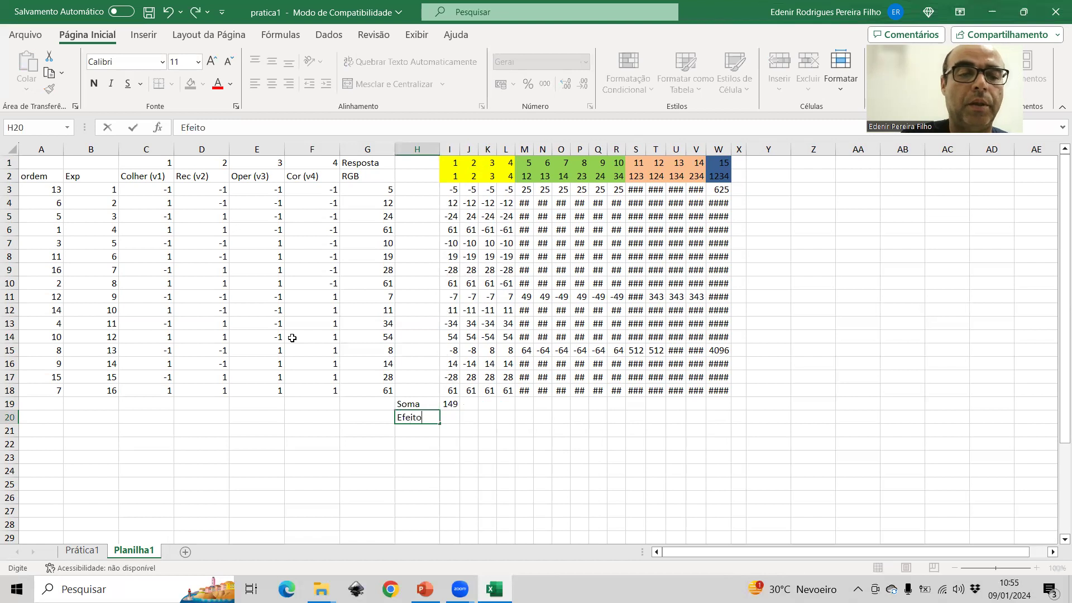
{"action": "key", "text": "Right"}
{"action": "type", "text": "="}
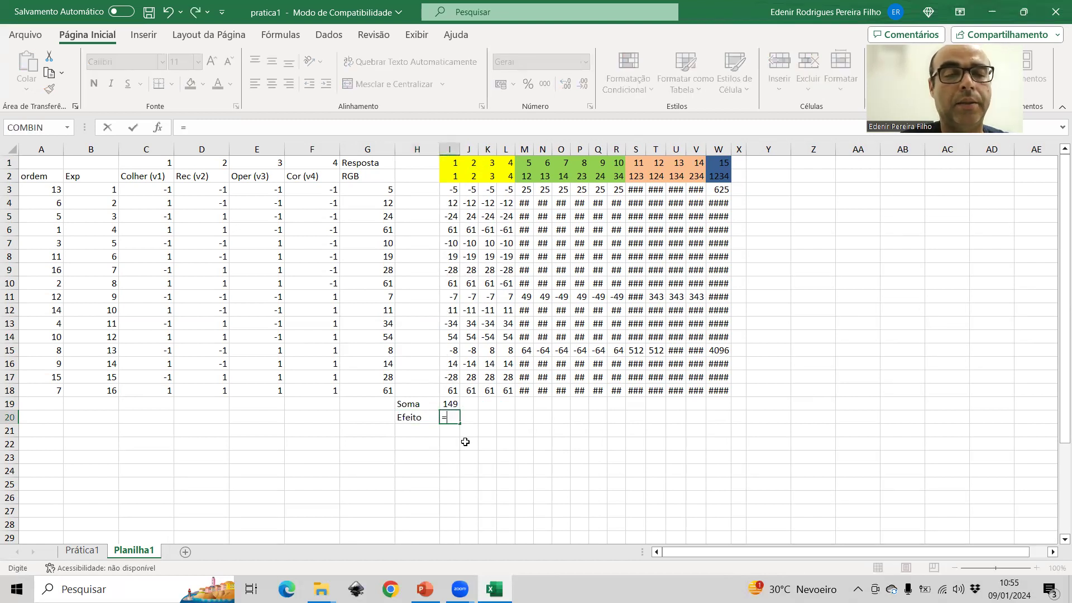
{"action": "left_click", "coordinate": [450, 403]}
{"action": "type", "text": "/8"}
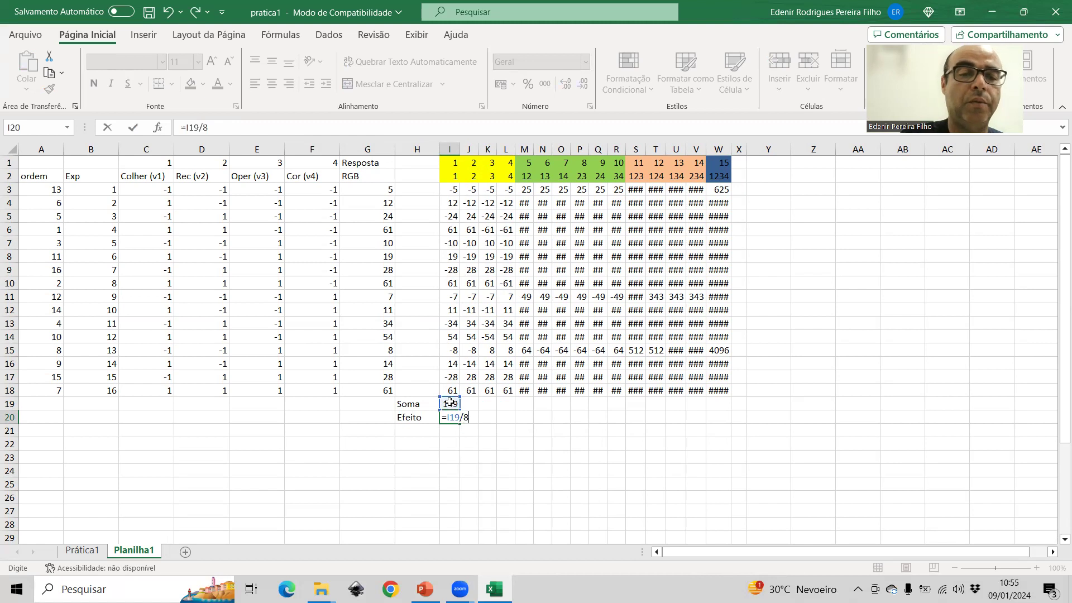
{"action": "key", "text": "Return"}
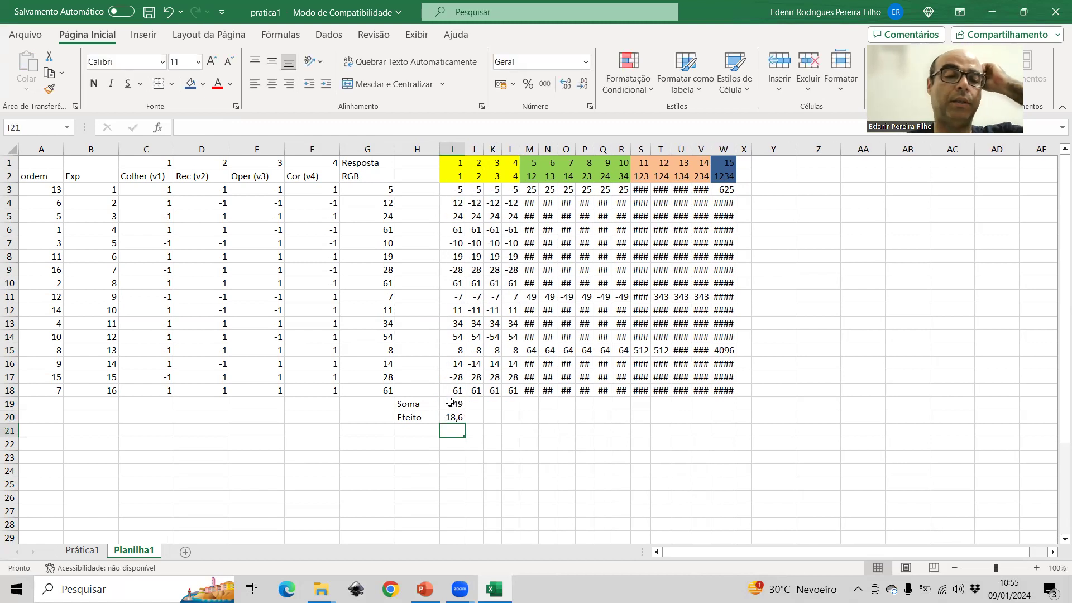
Clear the interaction column values in M3:W18, keeping the header rows.
{"action": "left_click_drag", "start_coordinate": [527, 189], "coordinate": [729, 392]}
{"action": "key", "text": "Delete"}
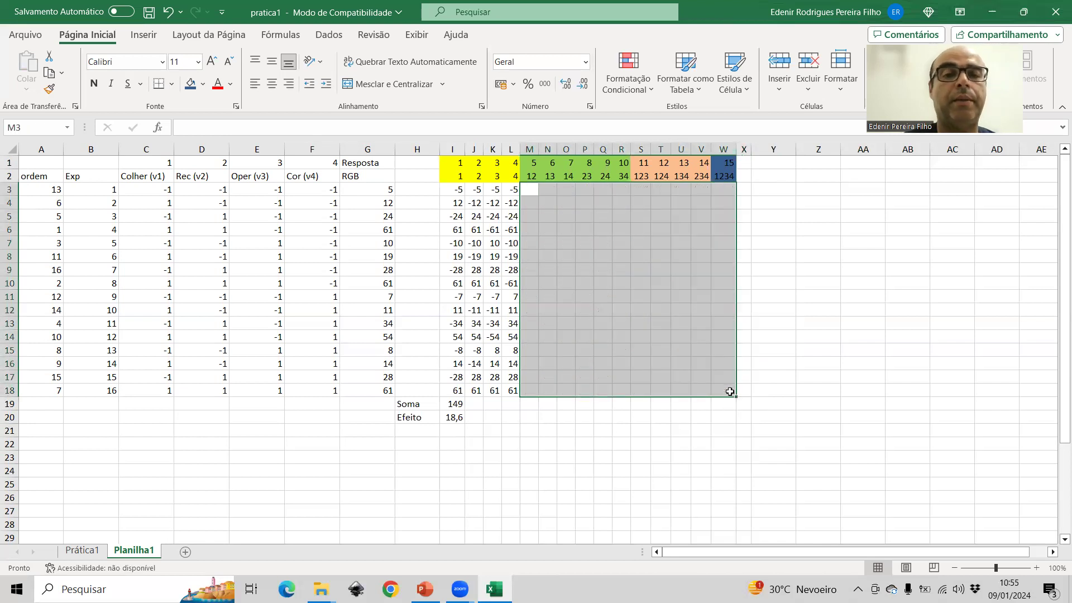
Calculate the 12 interaction in M3 as the product of C3, D3 and the response G3, and fill the formula down to row 18.
{"action": "left_click", "coordinate": [525, 192]}
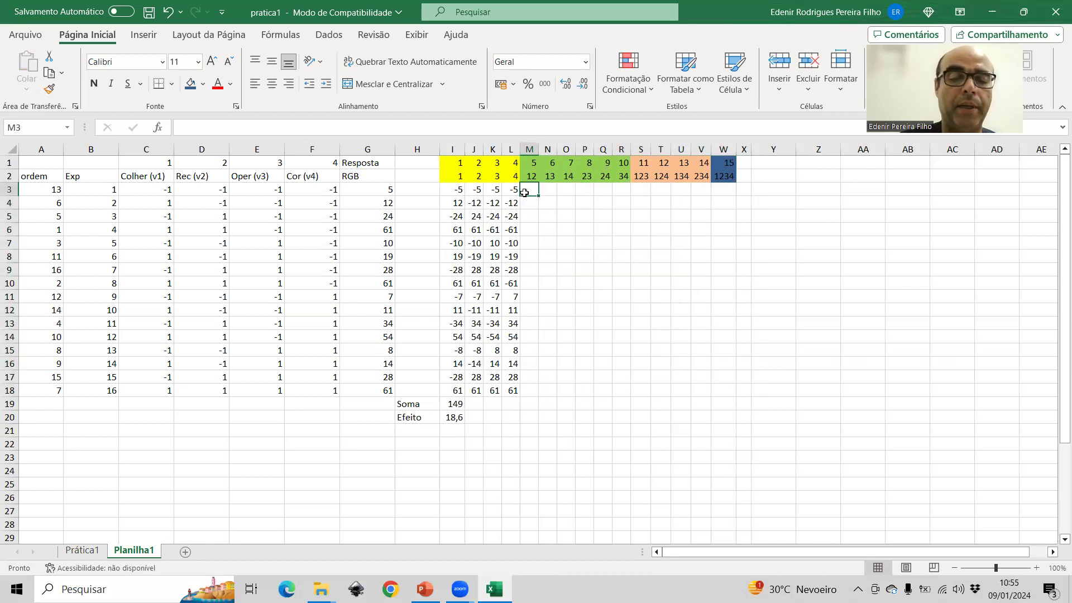
{"action": "type", "text": "="}
{"action": "left_click", "coordinate": [140, 191]}
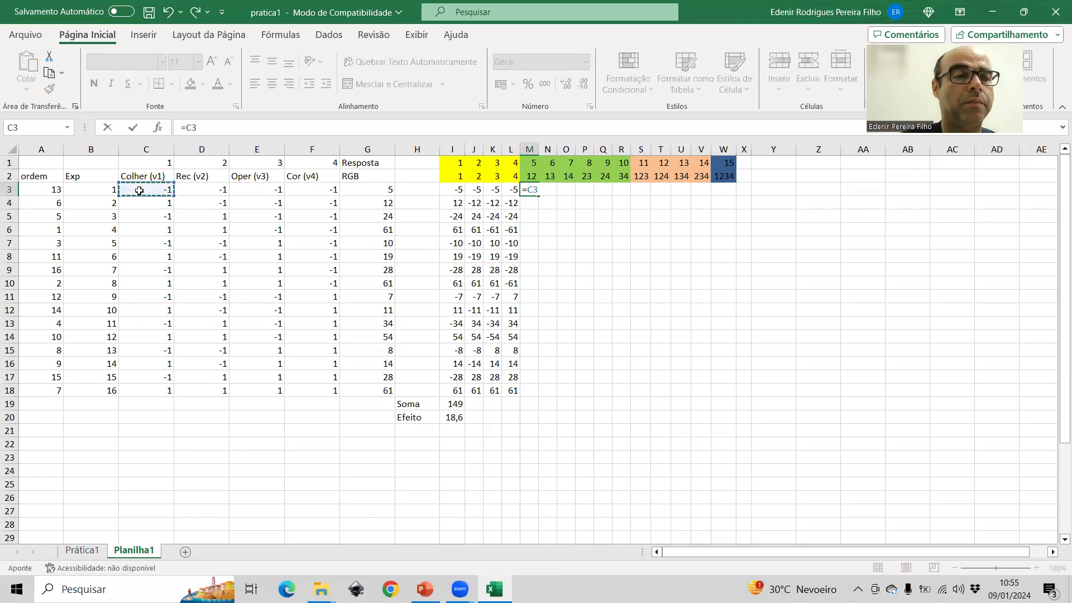
{"action": "type", "text": "*"}
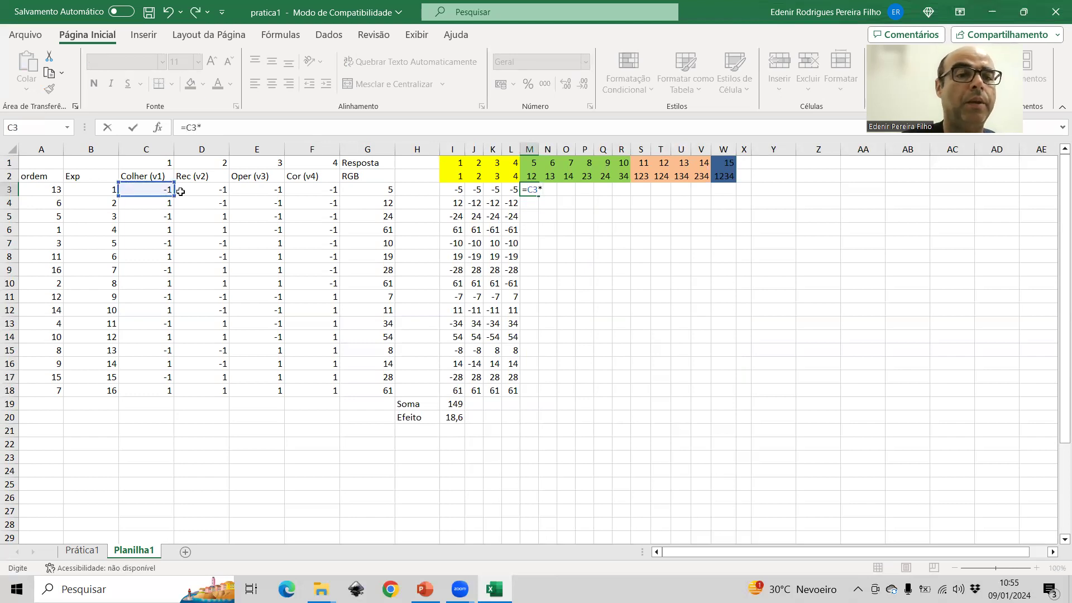
{"action": "left_click", "coordinate": [200, 192]}
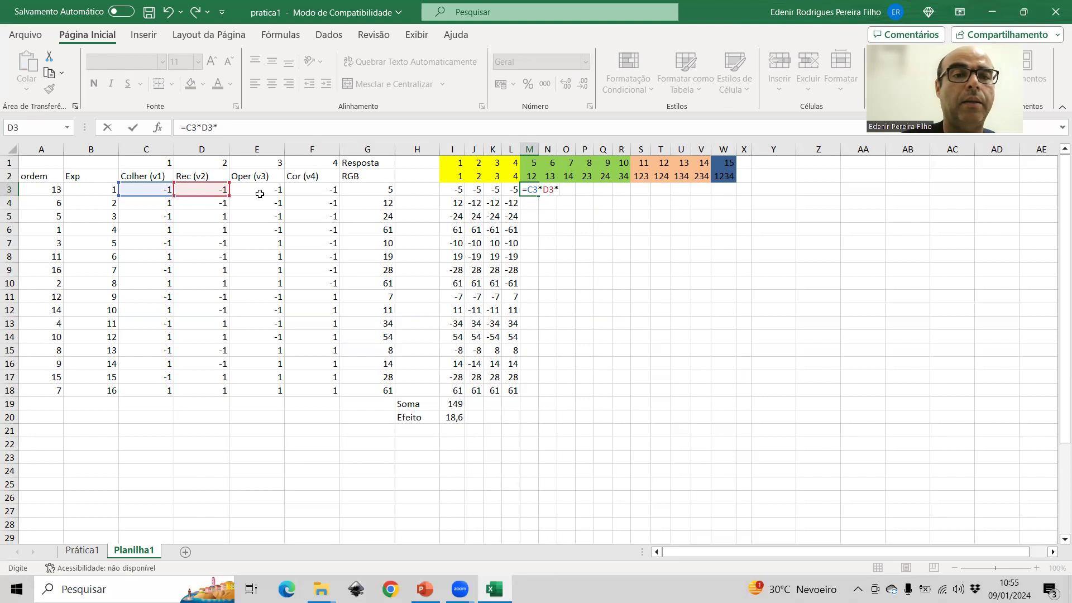
{"action": "key", "text": "Return"}
{"action": "left_click", "coordinate": [535, 191]}
{"action": "left_click_drag", "start_coordinate": [536, 195], "coordinate": [536, 396]}
Extend the Soma and Efeito formulas from column I across to column M, and fit column J's width to its contents.
{"action": "left_click_drag", "start_coordinate": [447, 404], "coordinate": [536, 418]}
{"action": "left_click", "coordinate": [530, 442]}
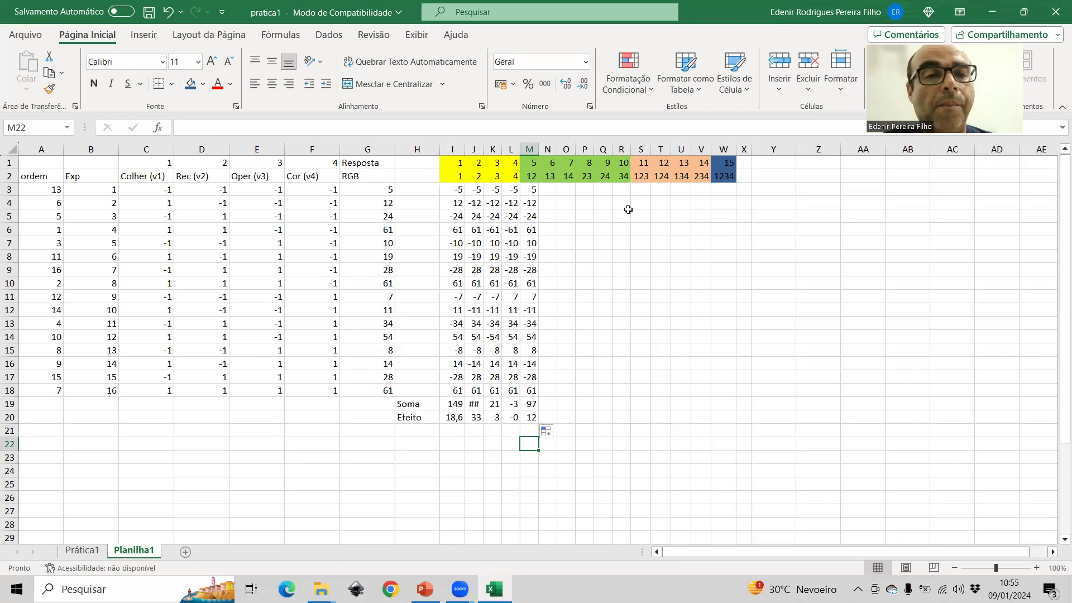
{"action": "double_click", "coordinate": [482, 149]}
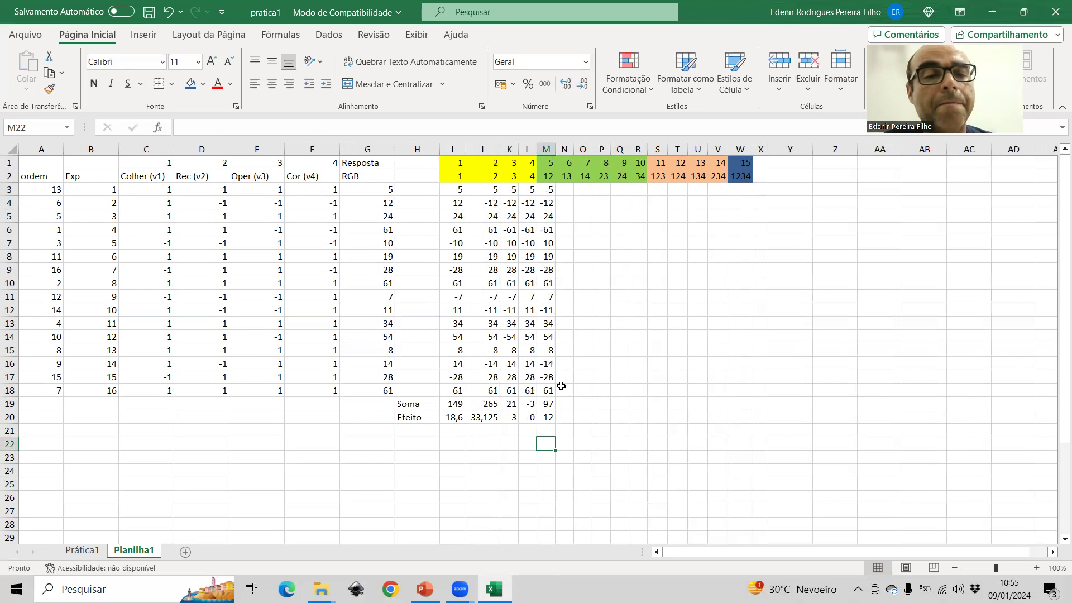
Copy the Efeito row H38:W38 of the Prática1 sheet and paste it as transposed values starting at AA2.
{"action": "left_click", "coordinate": [84, 552]}
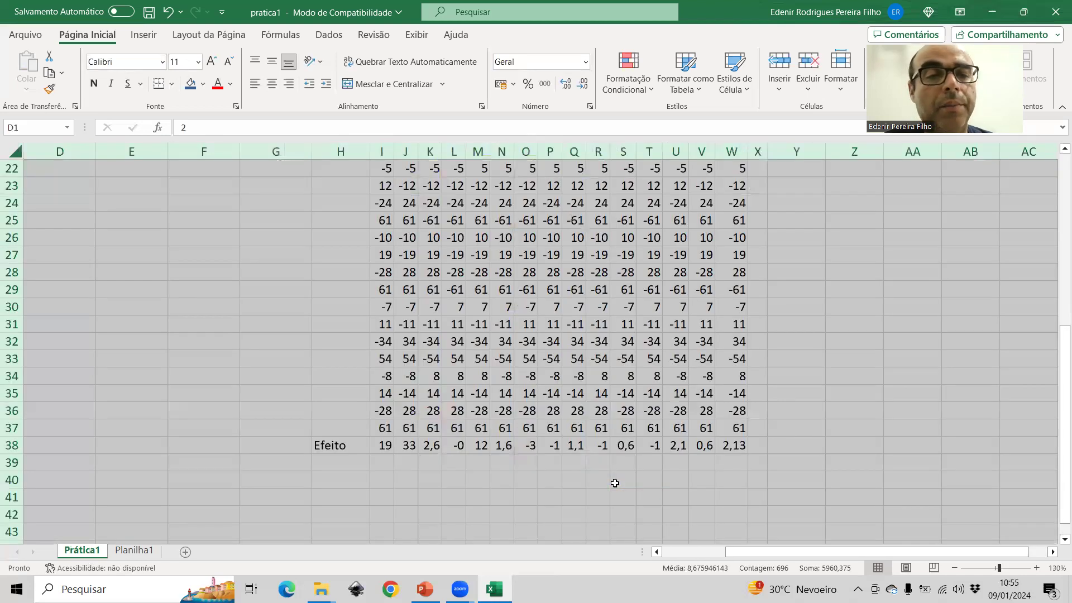
{"action": "scroll", "coordinate": [614, 483], "scroll_direction": "down", "scroll_amount": 2}
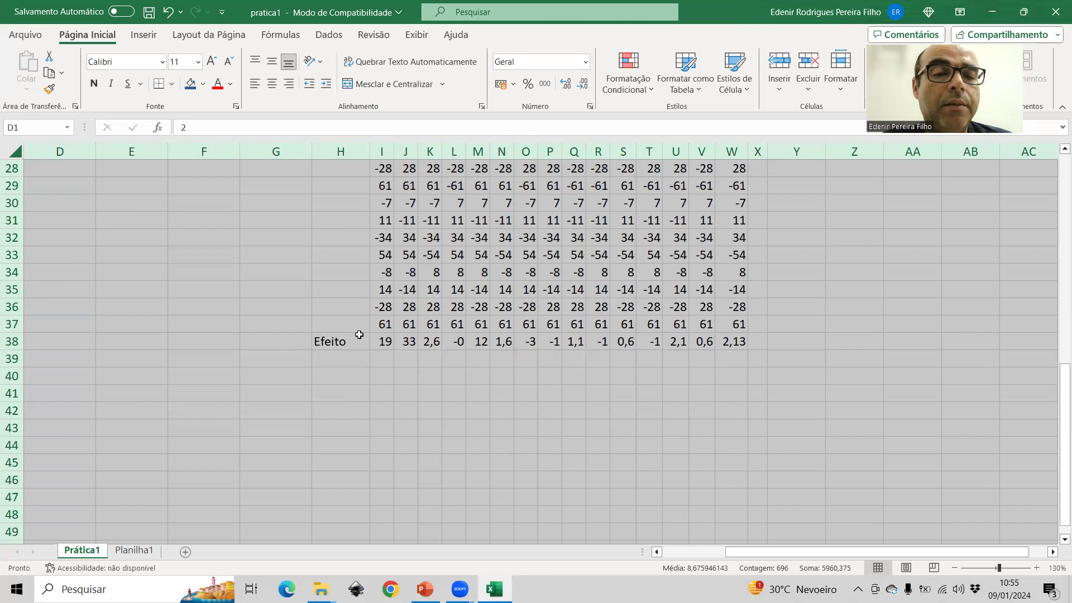
{"action": "left_click_drag", "start_coordinate": [329, 343], "coordinate": [737, 344]}
{"action": "key", "text": "ctrl+c"}
{"action": "scroll", "coordinate": [736, 344], "scroll_direction": "up", "scroll_amount": 9}
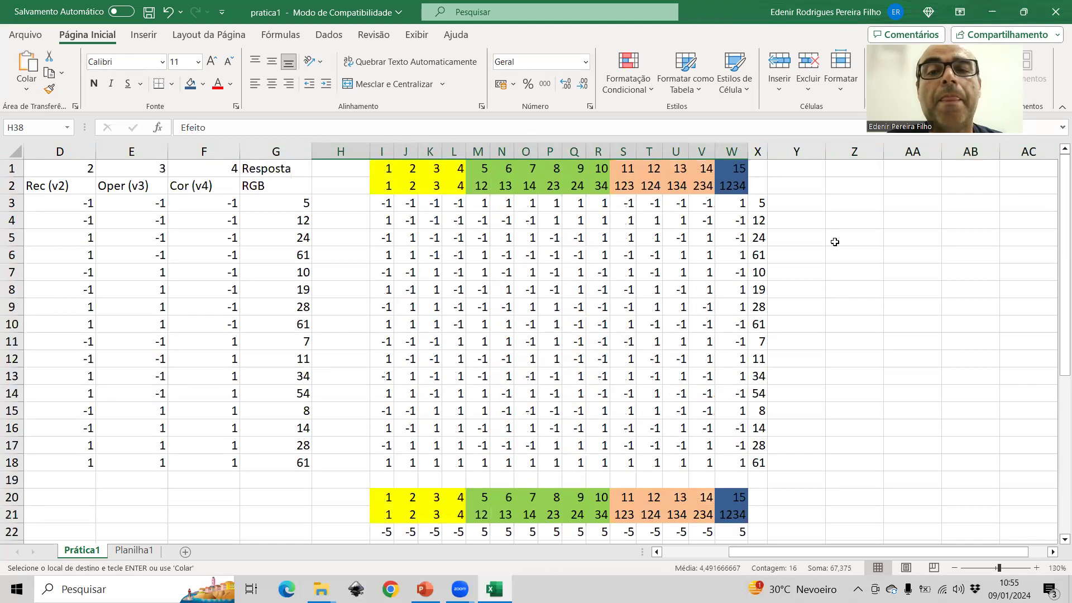
{"action": "left_click", "coordinate": [912, 189]}
{"action": "right_click", "coordinate": [912, 190]}
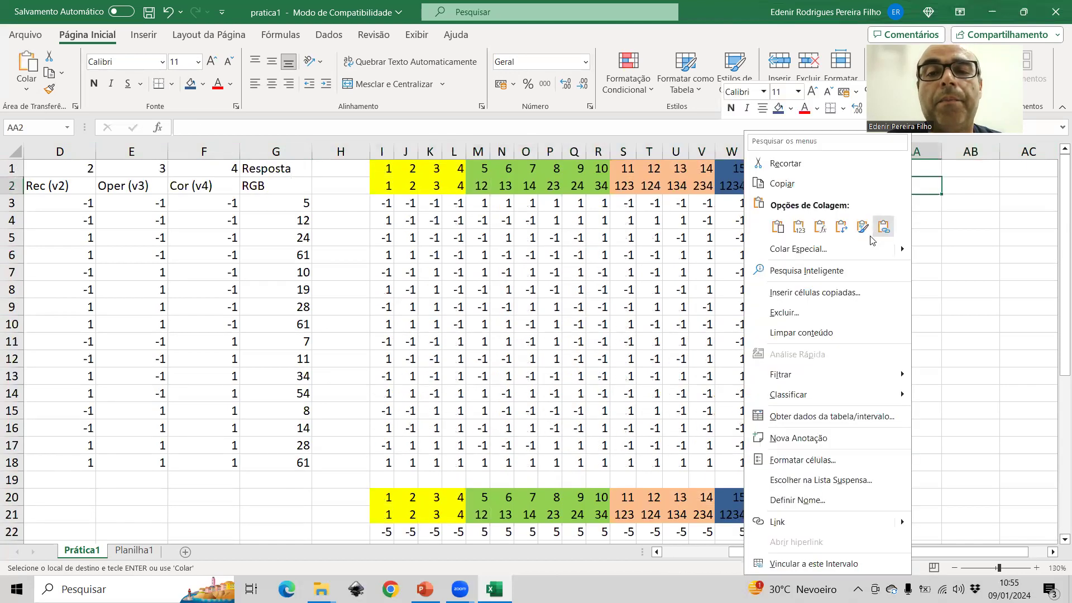
{"action": "left_click", "coordinate": [820, 250]}
{"action": "key", "text": "v"}
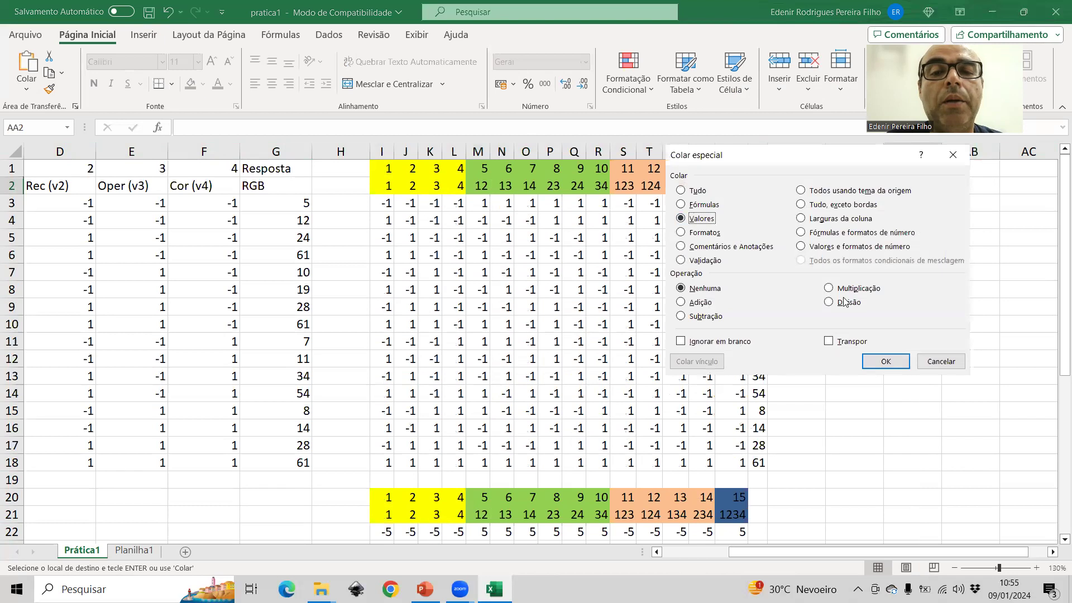
{"action": "left_click", "coordinate": [828, 341]}
{"action": "left_click", "coordinate": [886, 361]}
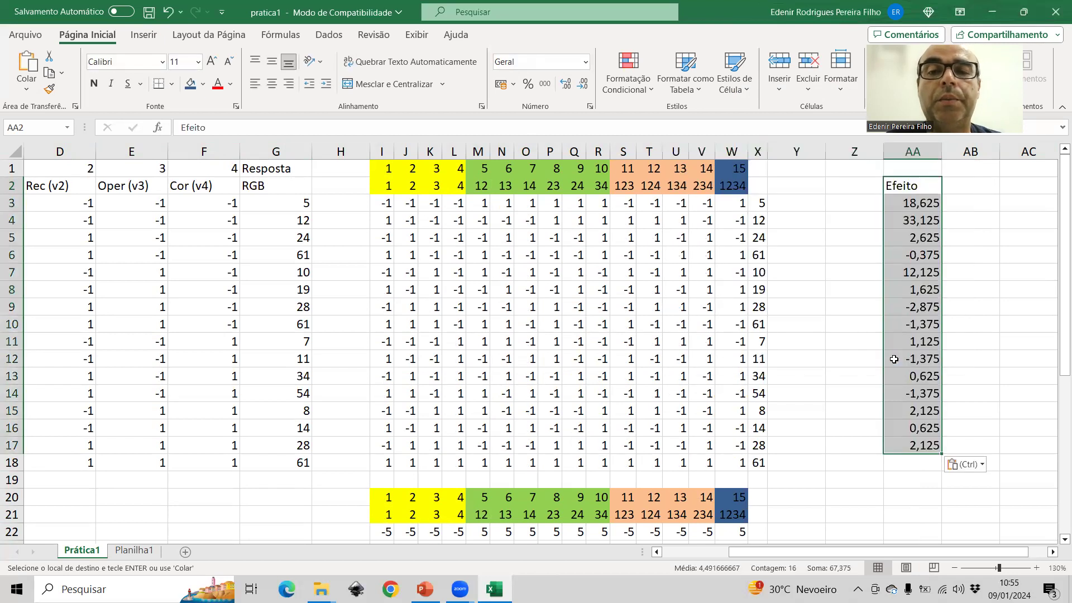
Copy the coloured effect headings in I1:W2 and paste them transposed starting at Y3, beside the effect values.
{"action": "left_click_drag", "start_coordinate": [383, 170], "coordinate": [744, 186]}
{"action": "key", "text": "ctrl+c"}
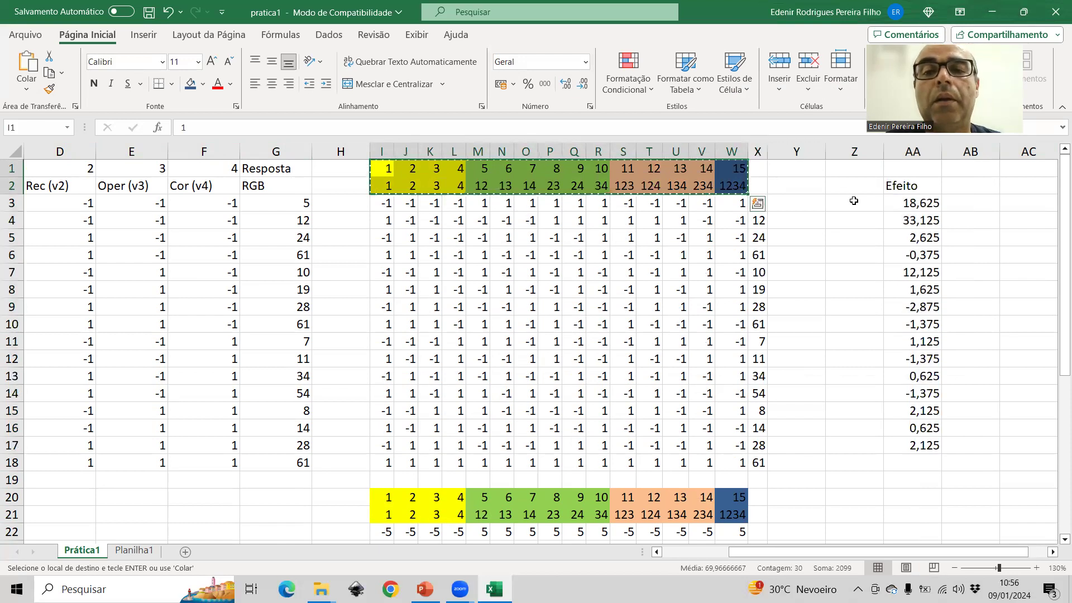
{"action": "left_click", "coordinate": [811, 202]}
{"action": "right_click", "coordinate": [811, 203]}
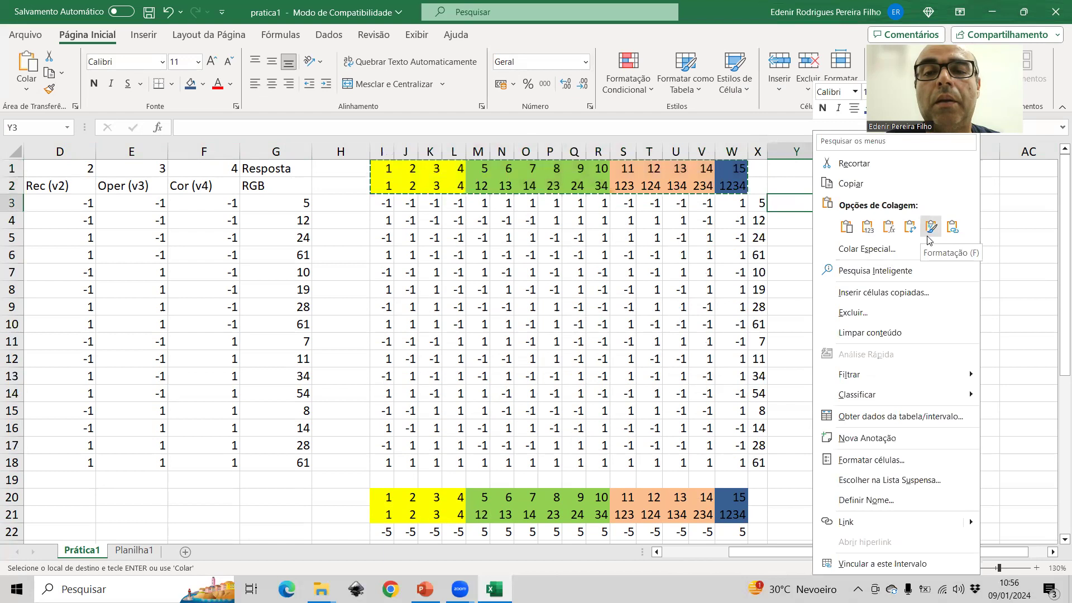
{"action": "left_click", "coordinate": [910, 227]}
Insert a blank column before column Y to separate the transposed effects table from the data.
{"action": "left_click", "coordinate": [795, 152]}
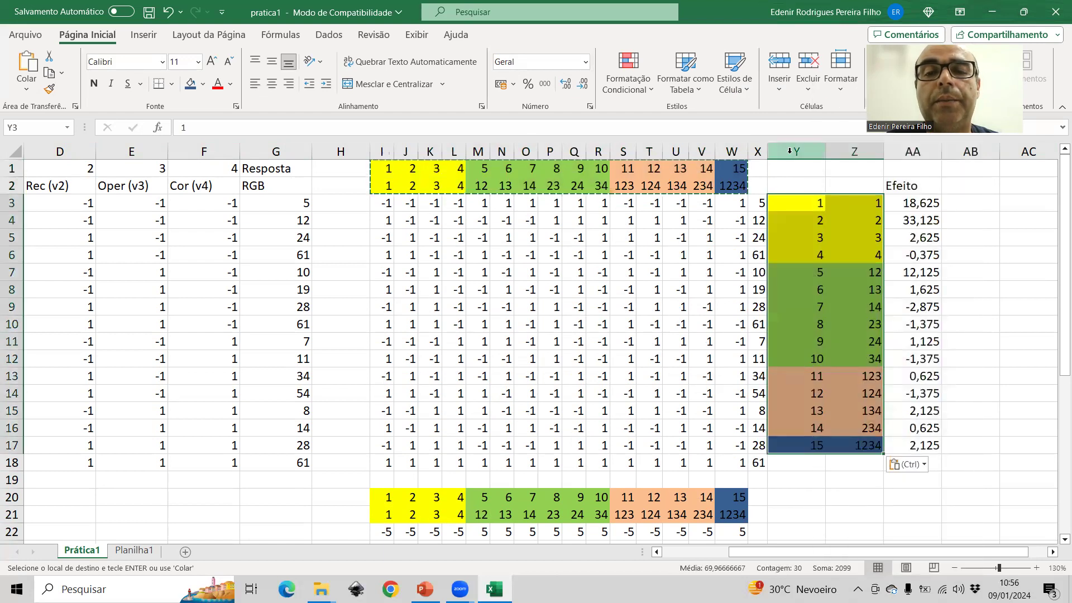
{"action": "right_click", "coordinate": [794, 153]}
{"action": "left_click", "coordinate": [828, 294]}
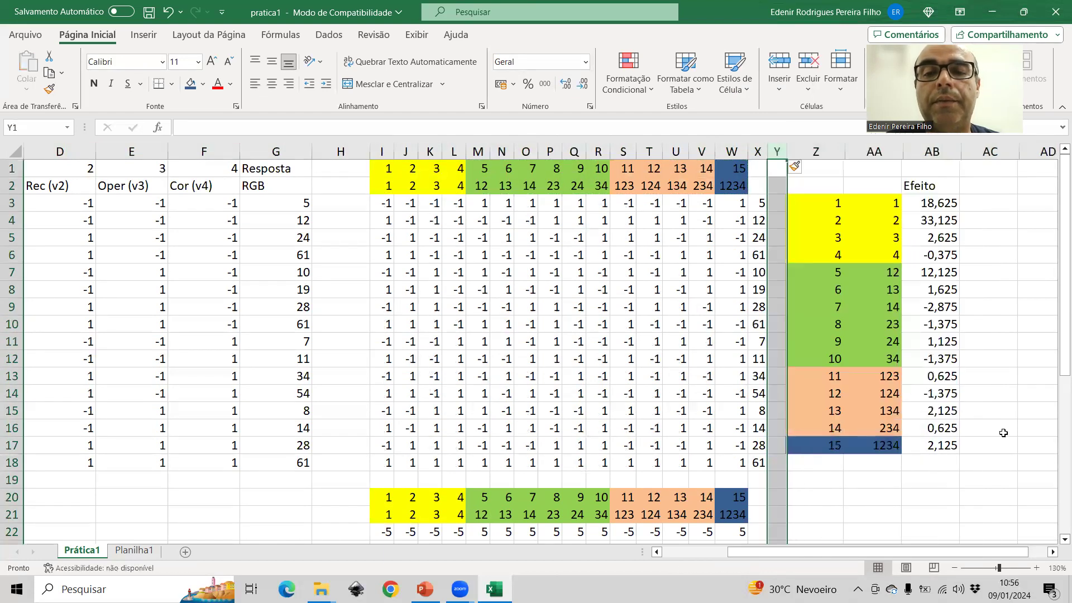
Format the effect values in AB3:AB17 to display with no decimal places.
{"action": "left_click", "coordinate": [1053, 552]}
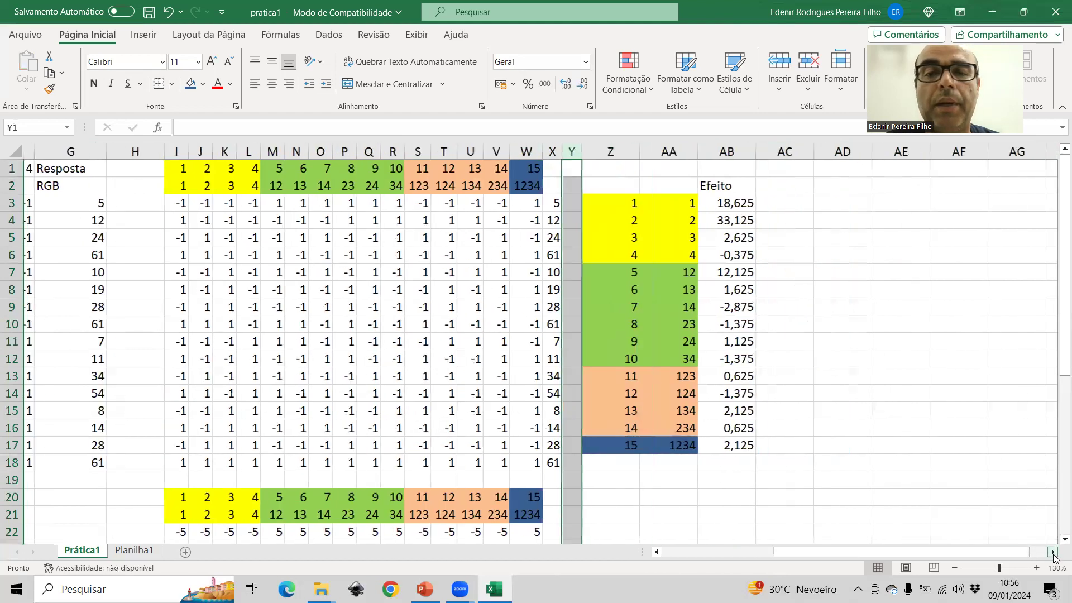
{"action": "left_click", "coordinate": [1053, 552]}
{"action": "left_click", "coordinate": [1053, 552]}
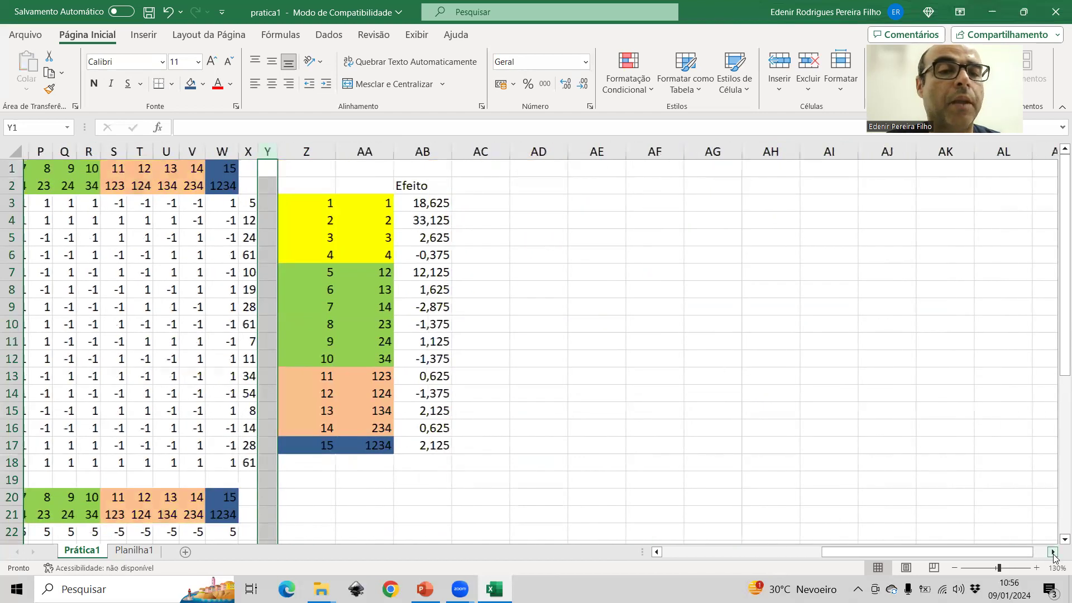
{"action": "left_click", "coordinate": [1053, 552]}
{"action": "left_click", "coordinate": [710, 330]}
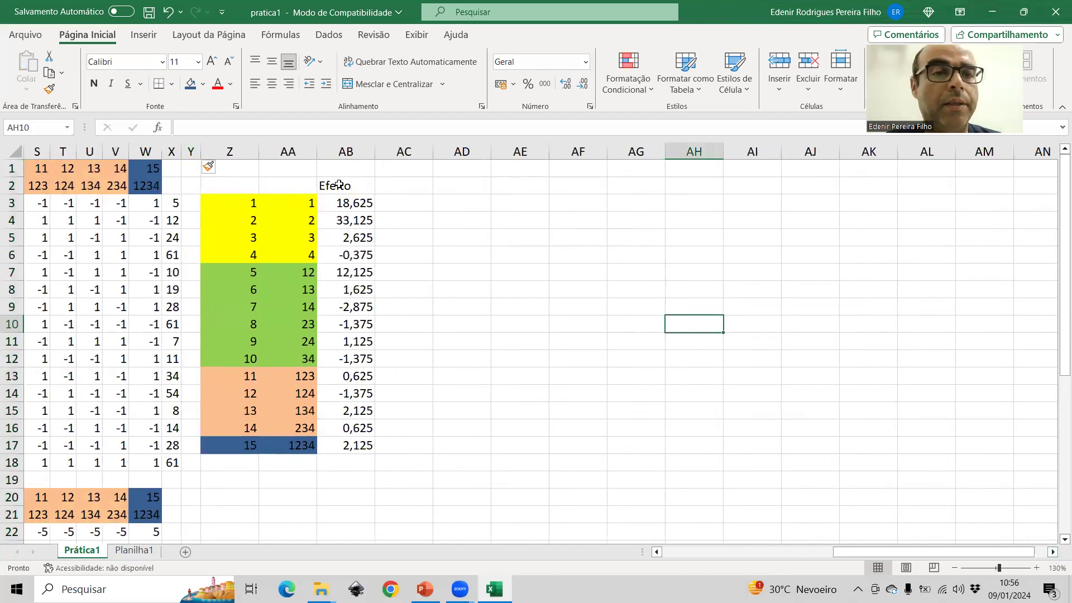
{"action": "left_click", "coordinate": [337, 201]}
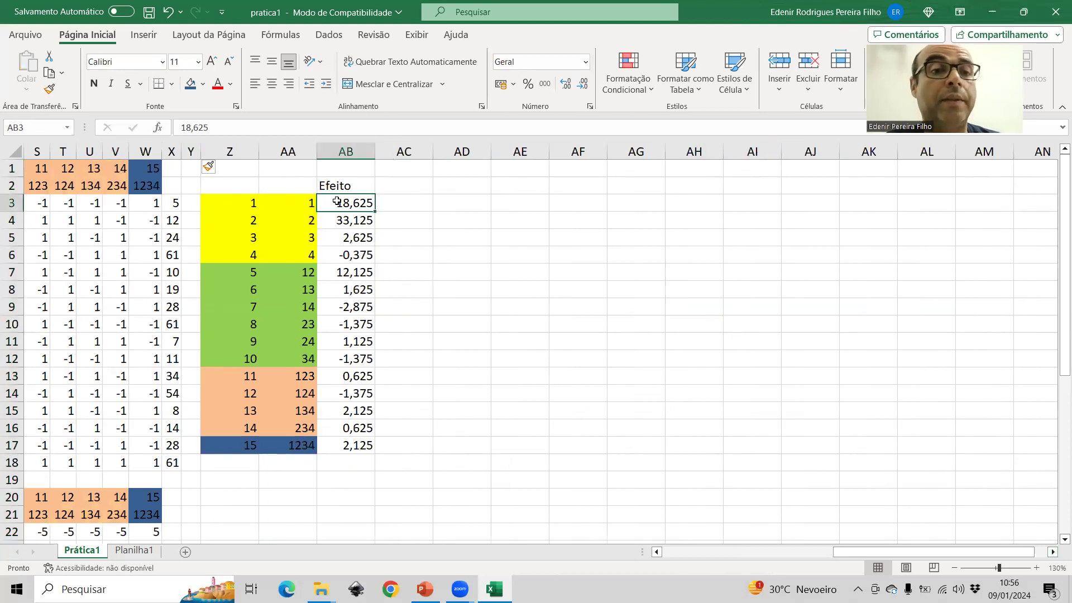
{"action": "left_click_drag", "start_coordinate": [336, 201], "coordinate": [384, 462]}
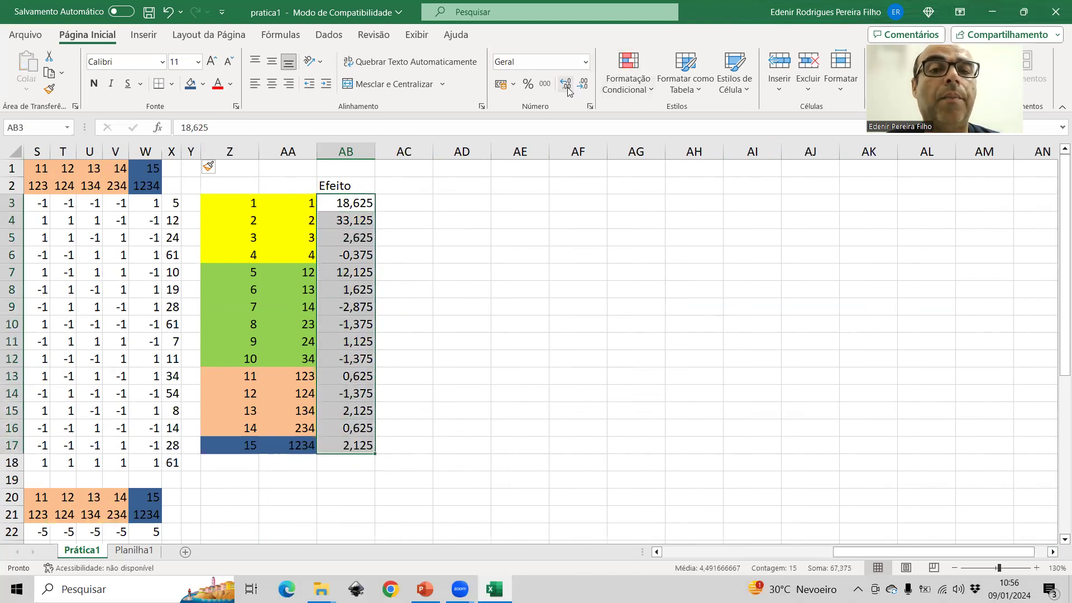
{"action": "left_click", "coordinate": [582, 85]}
{"action": "left_click", "coordinate": [582, 84]}
{"action": "left_click", "coordinate": [583, 84]}
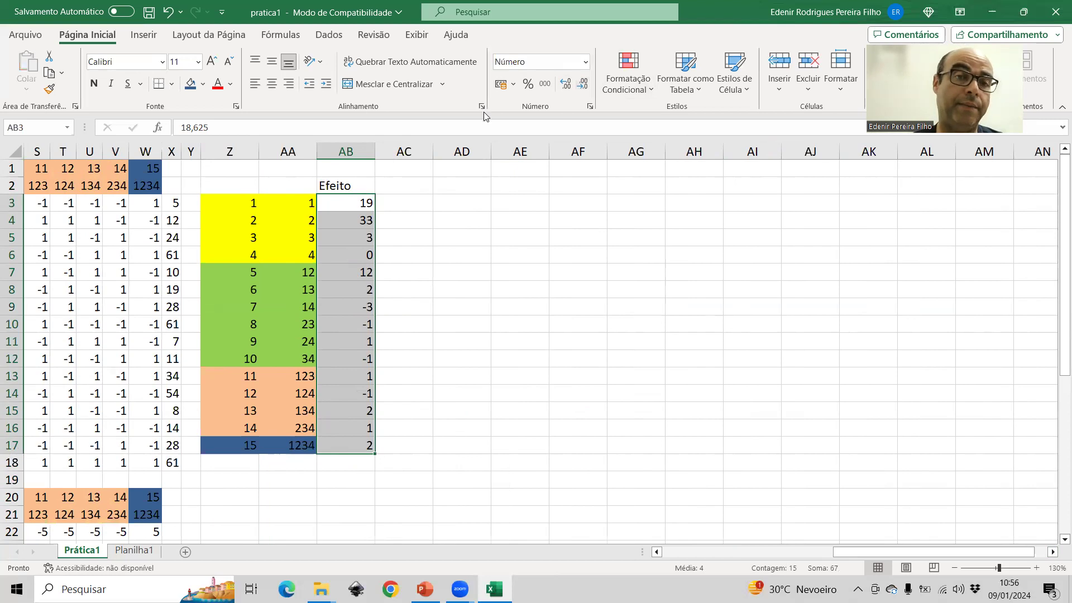
Enter the heading "Efeito^2" in AC2, next to the Efeito heading.
{"action": "left_click", "coordinate": [426, 184]}
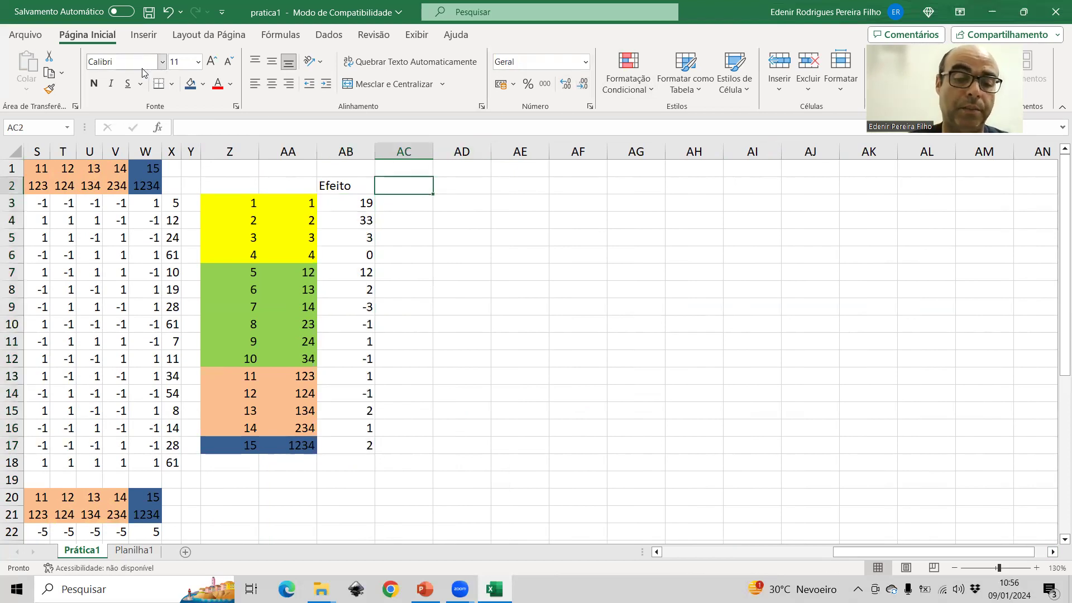
{"action": "type", "text": "Efeito"}
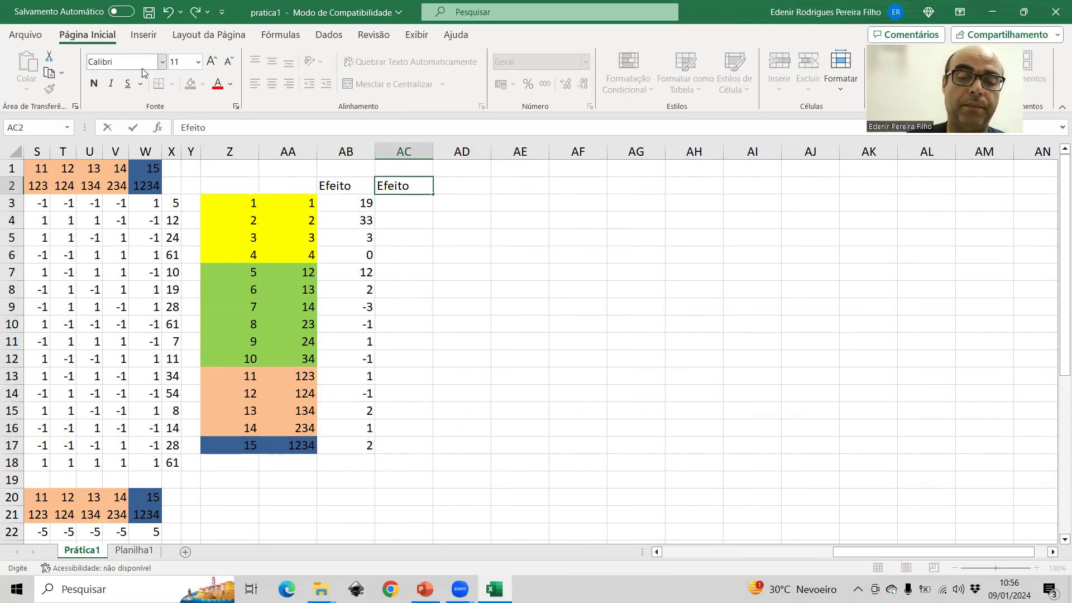
{"action": "type", "text": "^2"}
{"action": "key", "text": "Return"}
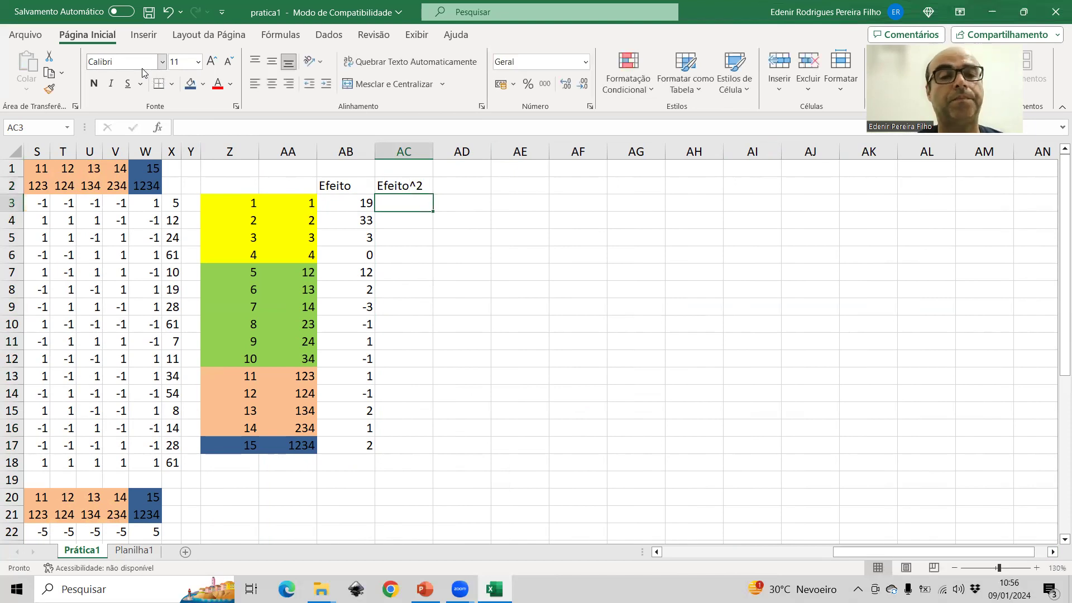
Square the first effect in AC3 with =AB3^2 and fill the formula down to AC17.
{"action": "type", "text": "="}
{"action": "left_click", "coordinate": [354, 203]}
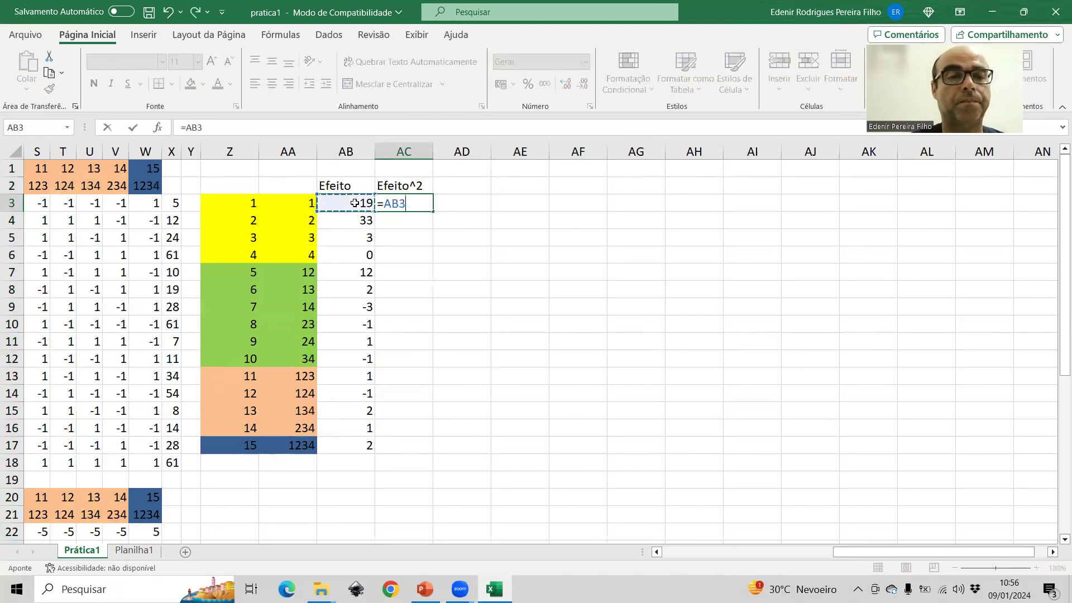
{"action": "type", "text": "^2"}
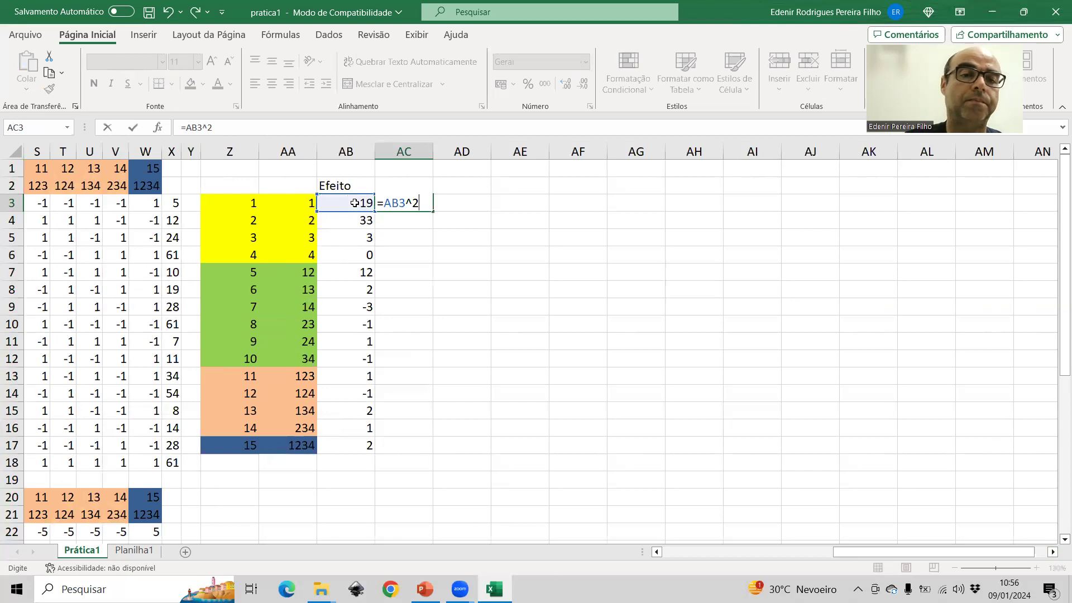
{"action": "key", "text": "Return"}
{"action": "left_click", "coordinate": [405, 203]}
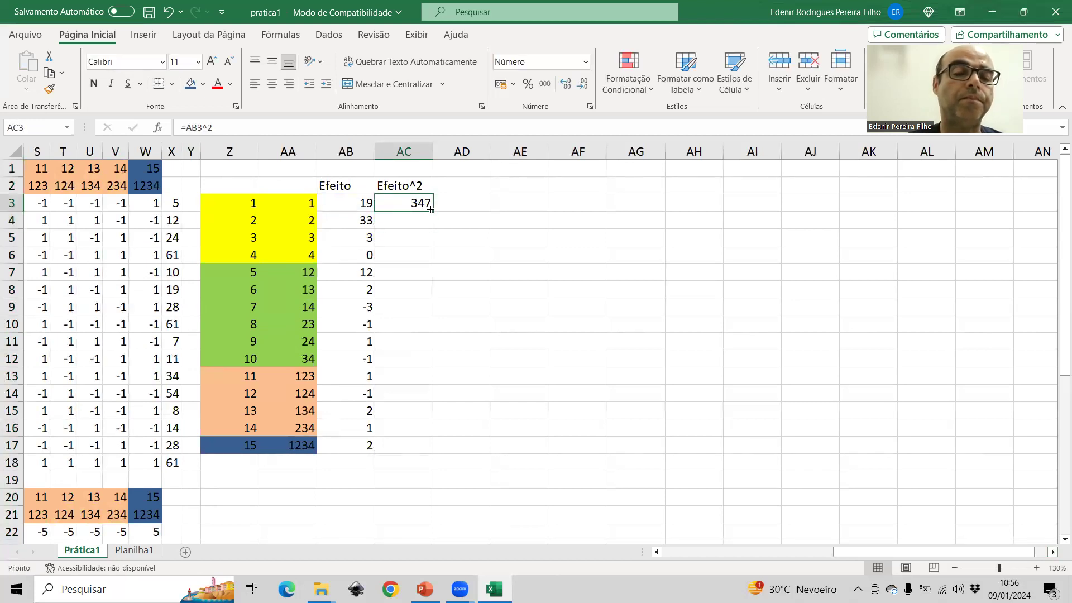
{"action": "double_click", "coordinate": [431, 209]}
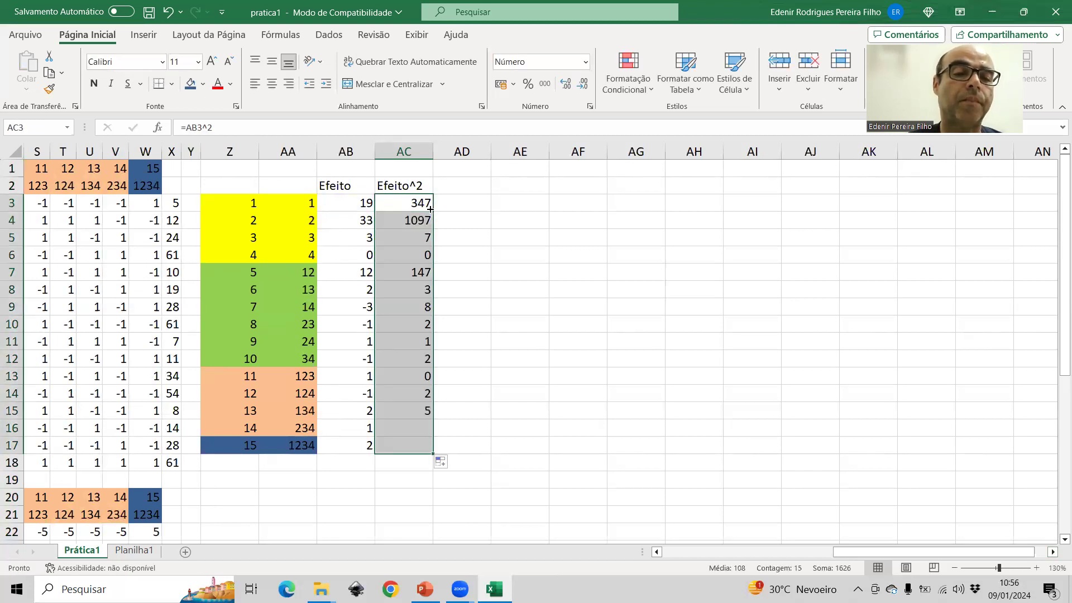
Label AB18 "Soma" and total the squared effects AC3:AC17 in AC18 with the SOMA function.
{"action": "left_click", "coordinate": [348, 461]}
{"action": "type", "text": "Soma"}
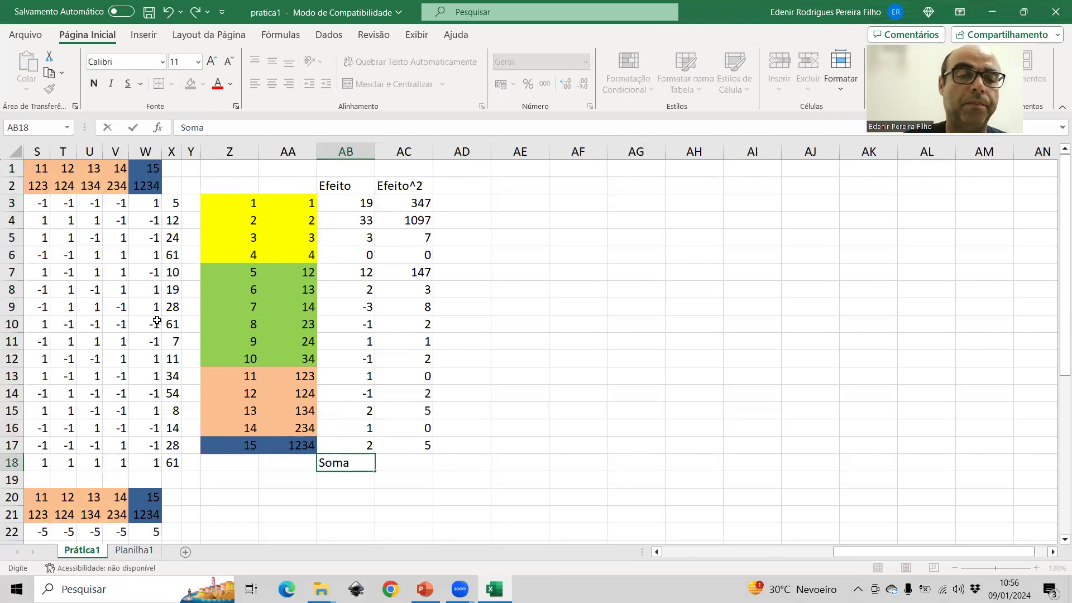
{"action": "key", "text": "Tab"}
{"action": "type", "text": "=soma("}
{"action": "key", "text": "Up"}
{"action": "key", "text": "shift+Up"}
{"action": "key", "text": "shift+Up"}
{"action": "key", "text": "shift+Up"}
{"action": "key", "text": "shift+Up"}
{"action": "key", "text": "shift+Up"}
{"action": "key", "text": "shift+Up"}
{"action": "key", "text": "shift+Up"}
{"action": "key", "text": "shift+Up"}
{"action": "key", "text": "shift+Up"}
{"action": "key", "text": "shift+Up"}
{"action": "key", "text": "shift+Up"}
{"action": "key", "text": "shift+Up"}
{"action": "key", "text": "shift+Up"}
{"action": "key", "text": "shift+Up"}
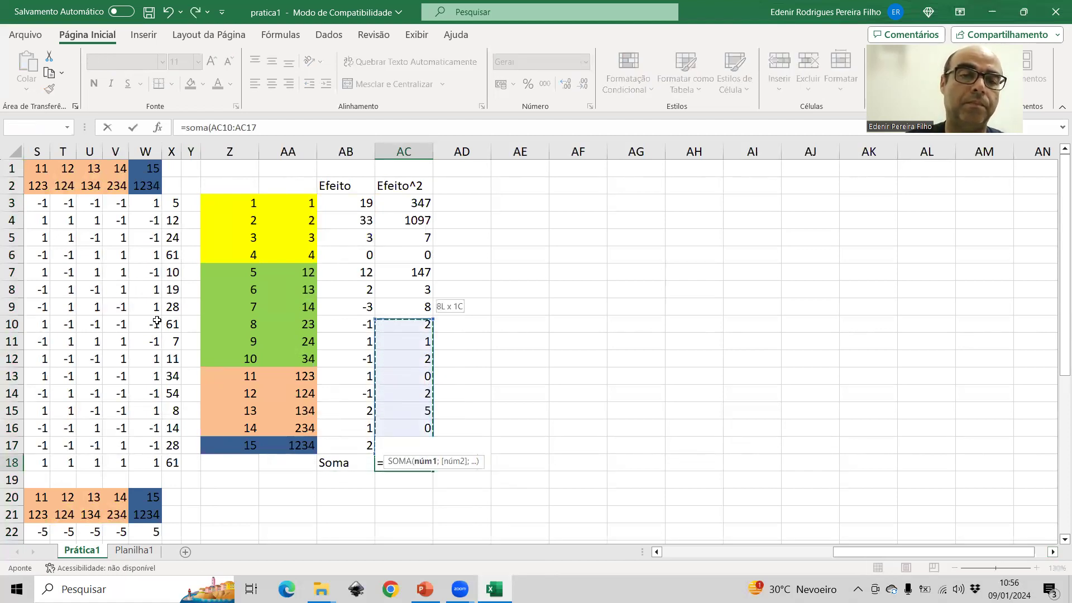
{"action": "key", "text": "Return"}
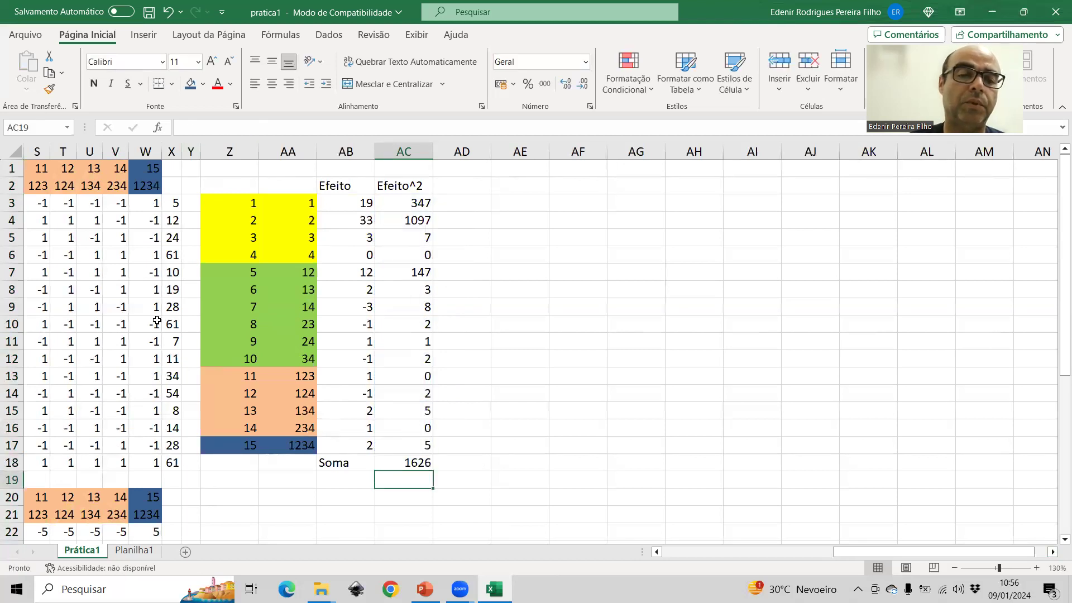
Enter the heading "% contribuição" in AD2 and fit column AD's width to its text.
{"action": "left_click", "coordinate": [465, 178]}
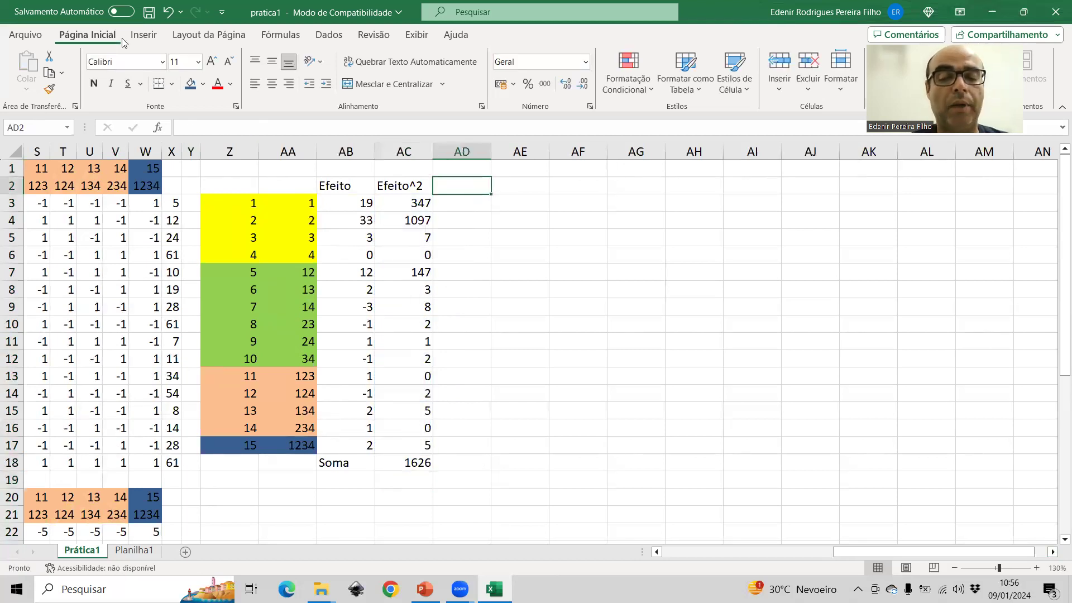
{"action": "type", "text": "% contri"}
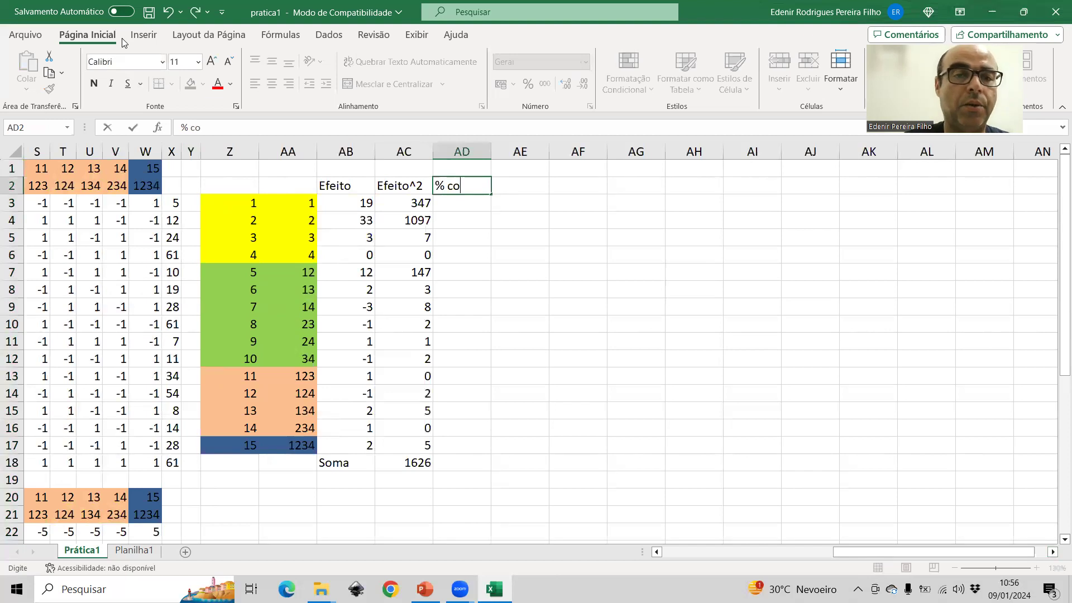
{"action": "type", "text": "buiç"}
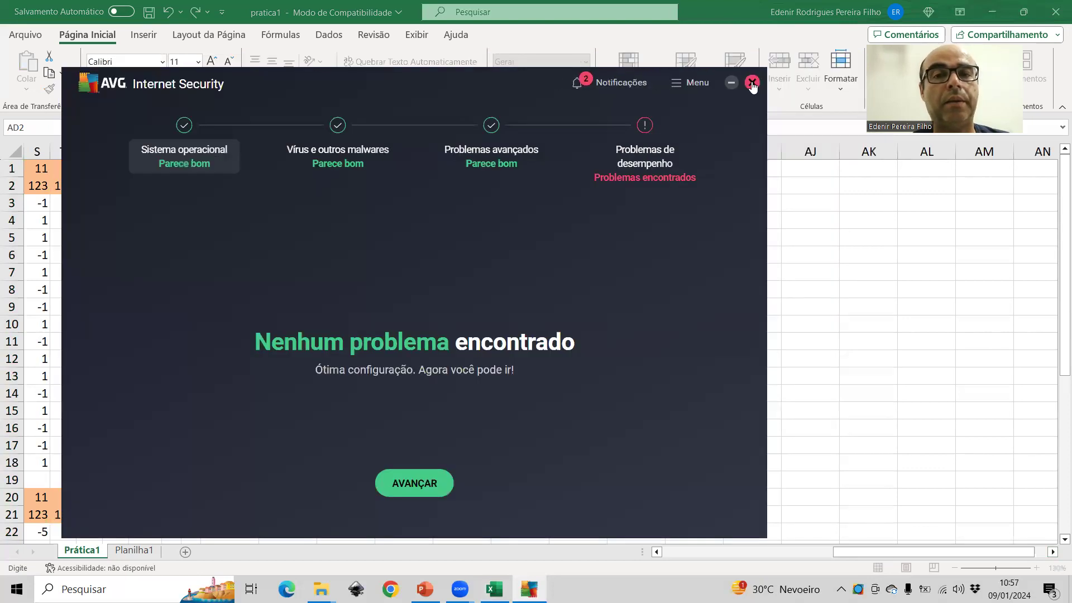
{"action": "left_click", "coordinate": [747, 86]}
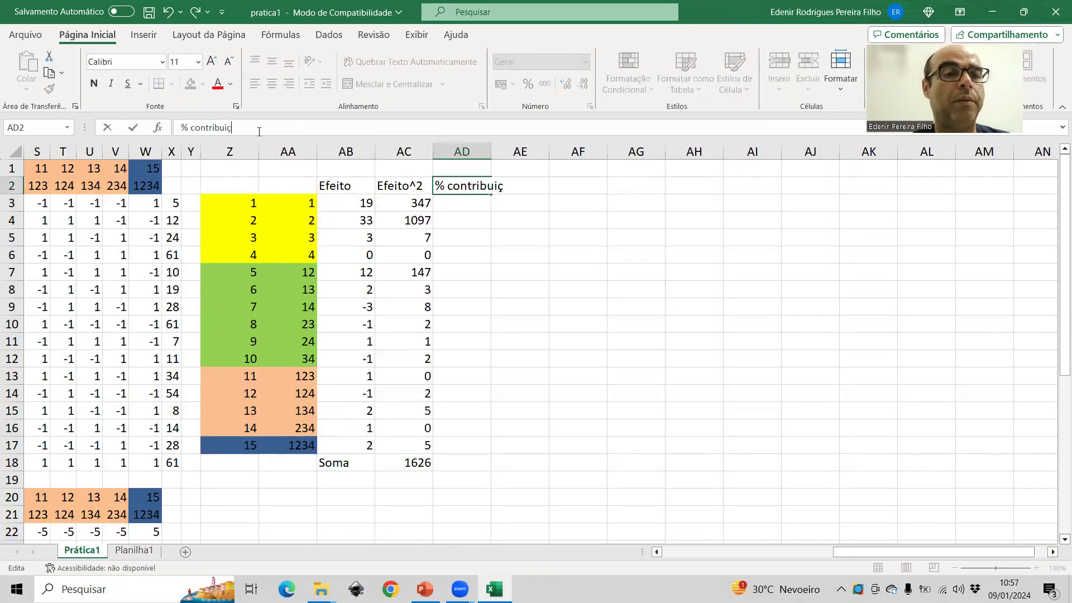
{"action": "type", "text": "ão"}
{"action": "key", "text": "Return"}
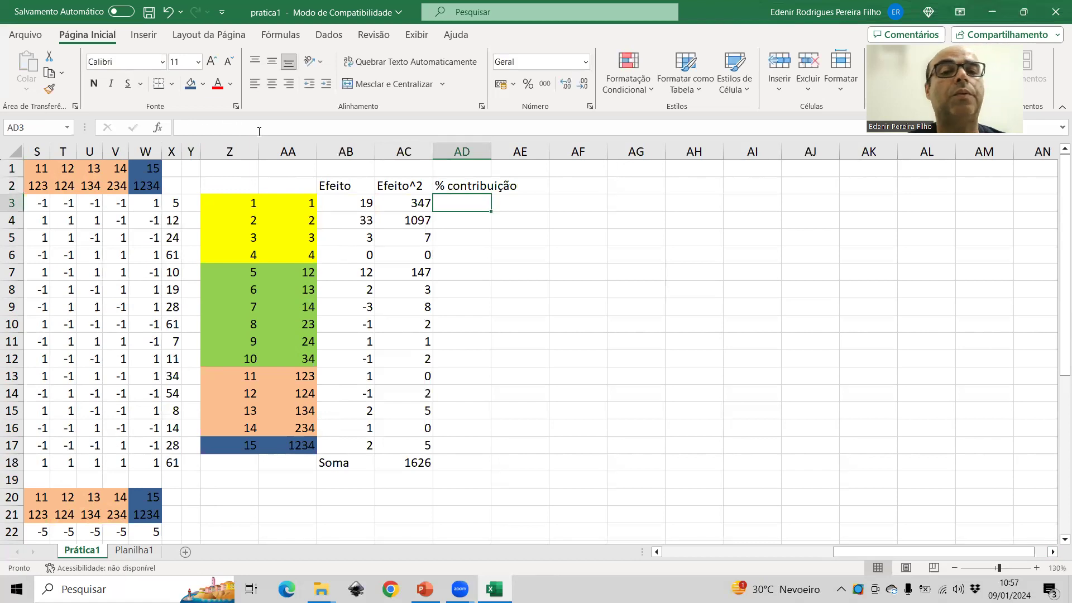
{"action": "double_click", "coordinate": [491, 152]}
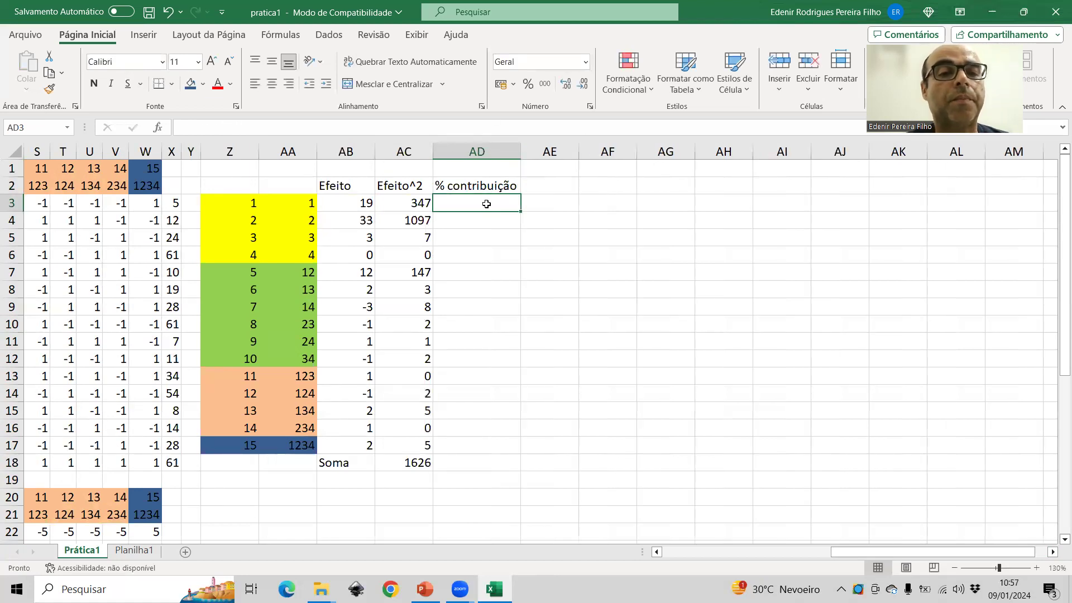
Calculate the first percentage contribution in AD3 with =AC3/$AC$18*100 and fill the formula down to AD17.
{"action": "type", "text": "="}
{"action": "left_click", "coordinate": [412, 200]}
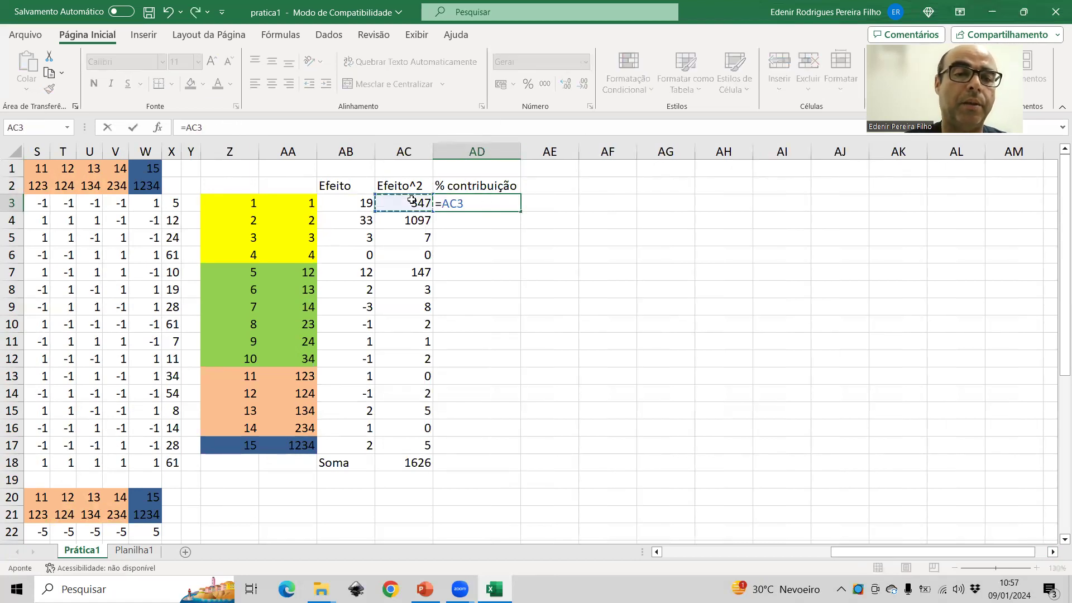
{"action": "type", "text": "/"}
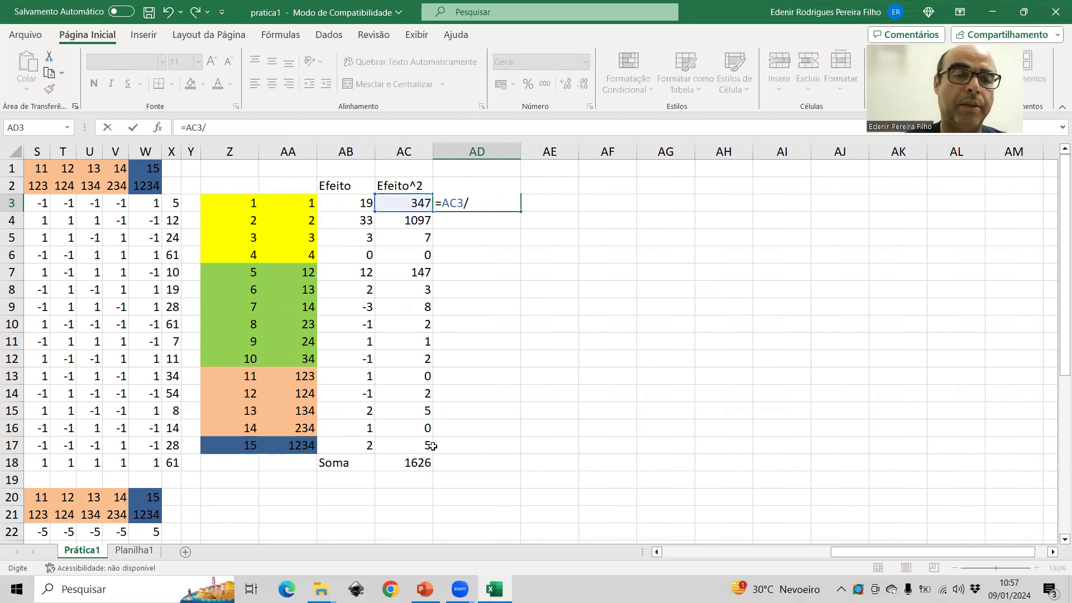
{"action": "left_click", "coordinate": [422, 462]}
{"action": "key", "text": "F4"}
{"action": "type", "text": "*100"}
{"action": "key", "text": "Return"}
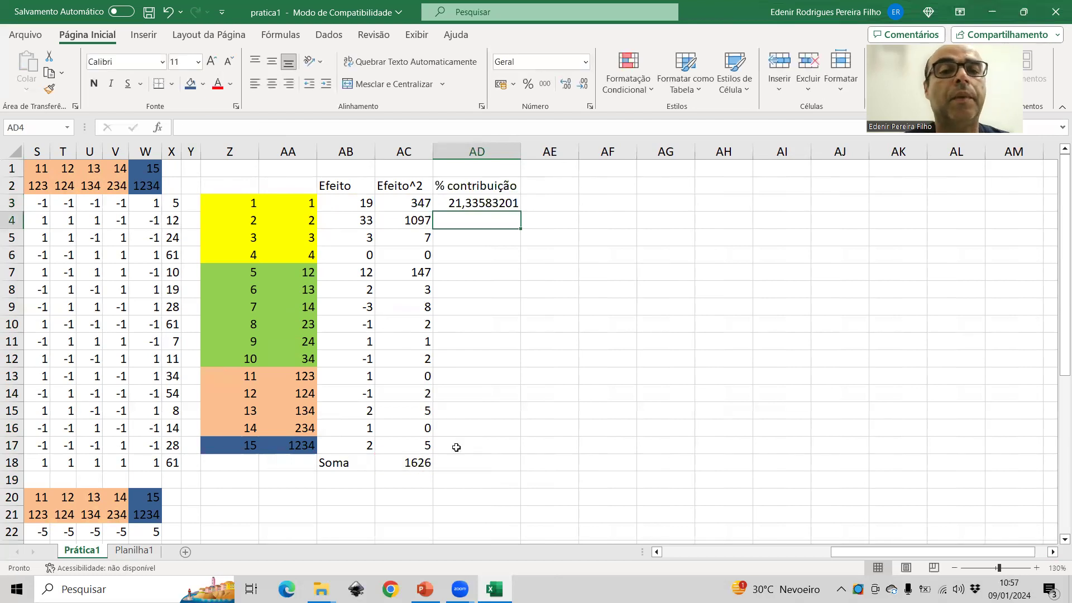
{"action": "left_click", "coordinate": [494, 208]}
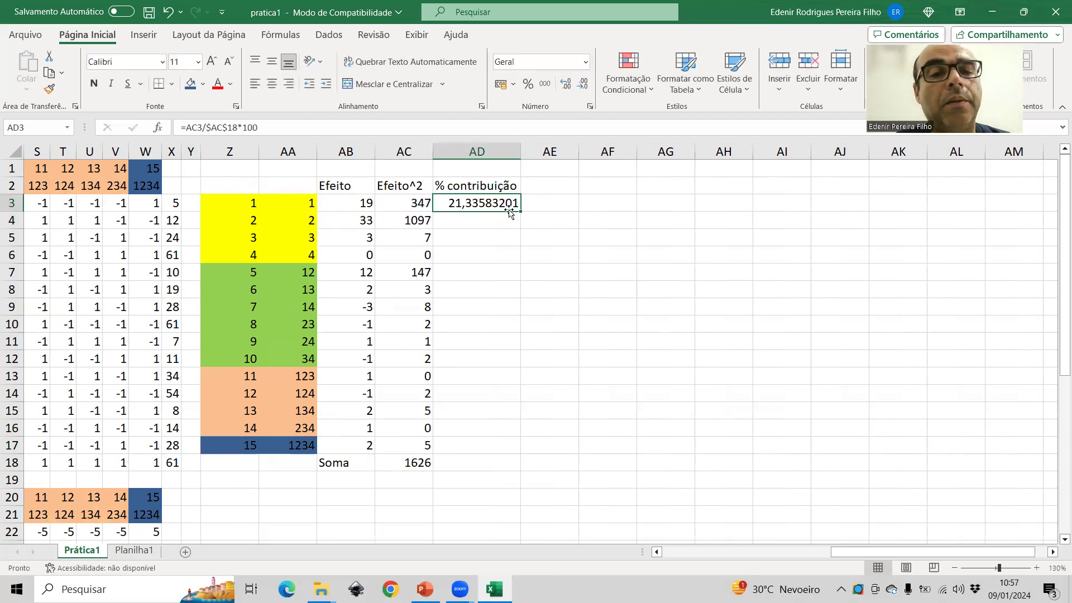
{"action": "left_click_drag", "start_coordinate": [519, 210], "coordinate": [527, 450]}
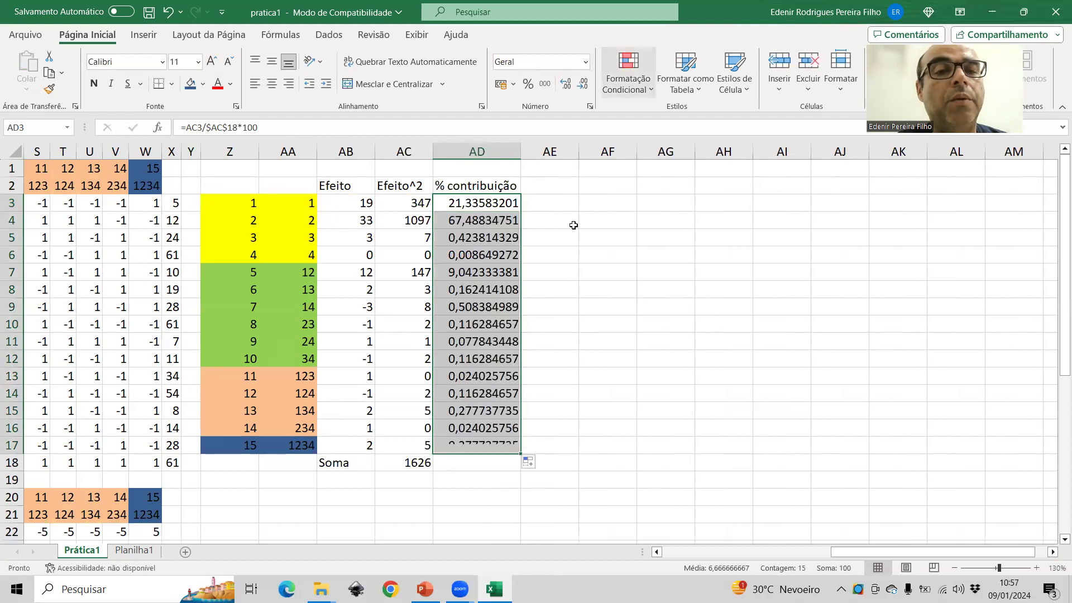
Format the contribution values in AD3:AD17 to display with no decimal places.
{"action": "left_click", "coordinate": [582, 84]}
{"action": "left_click", "coordinate": [582, 83]}
{"action": "left_click", "coordinate": [582, 84]}
{"action": "left_click", "coordinate": [582, 84]}
{"action": "left_click", "coordinate": [583, 84]}
{"action": "left_click", "coordinate": [582, 84]}
{"action": "left_click", "coordinate": [582, 84]}
{"action": "left_click", "coordinate": [582, 84]}
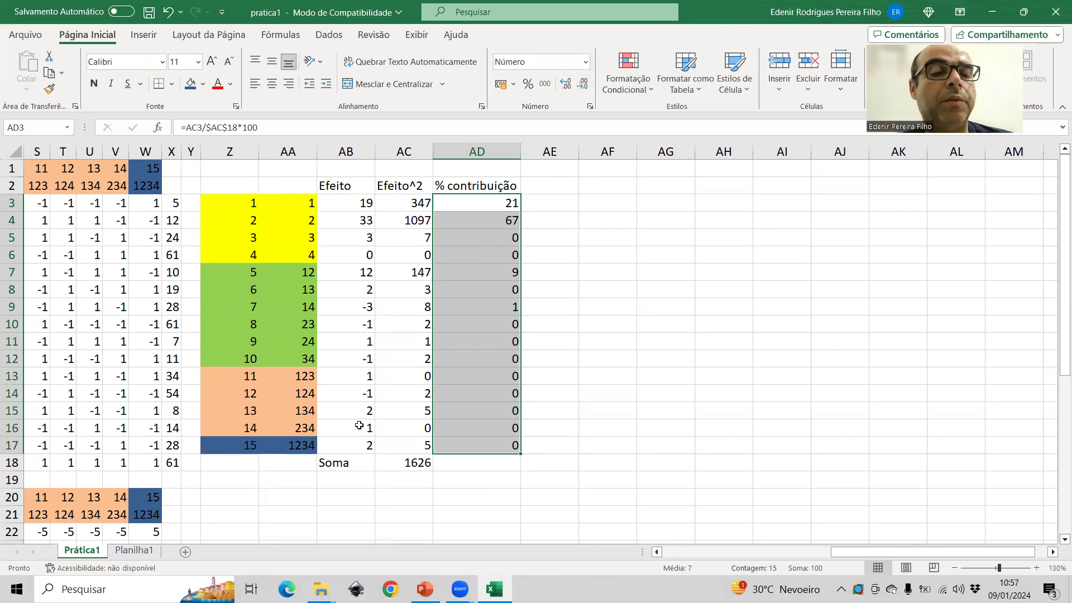
Move the Soma label and its total down to AB19:AC19 and add filters to the header row Z2:AD2.
{"action": "left_click_drag", "start_coordinate": [353, 465], "coordinate": [407, 481]}
{"action": "left_click", "coordinate": [614, 385]}
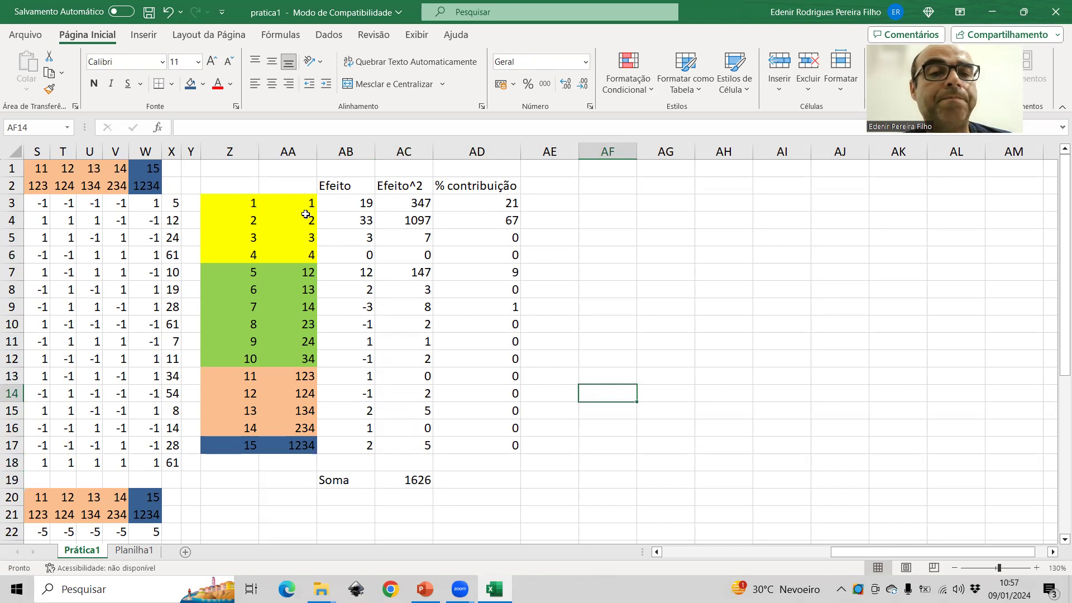
{"action": "left_click_drag", "start_coordinate": [222, 187], "coordinate": [500, 186]}
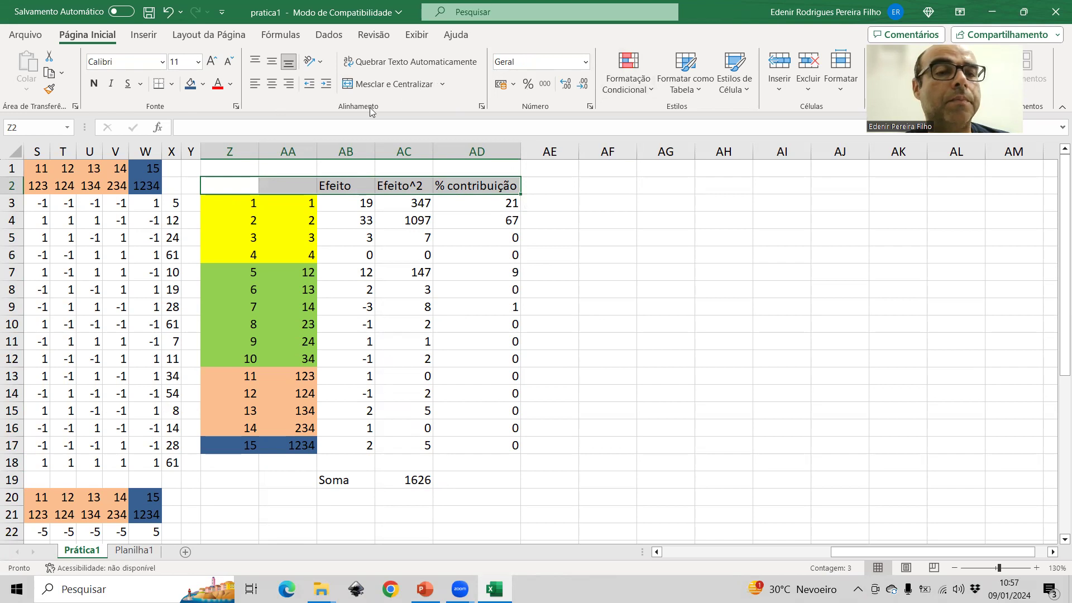
{"action": "left_click", "coordinate": [330, 37]}
{"action": "left_click", "coordinate": [605, 66]}
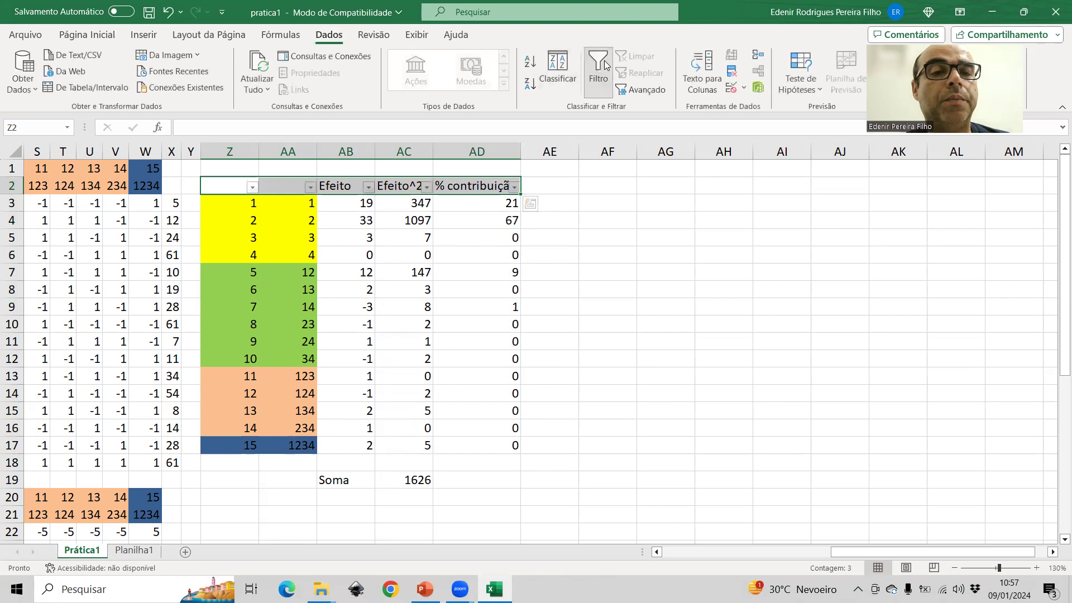
Sort the effects table by % contribuição from largest to smallest.
{"action": "left_click", "coordinate": [582, 238]}
{"action": "left_click", "coordinate": [514, 188]}
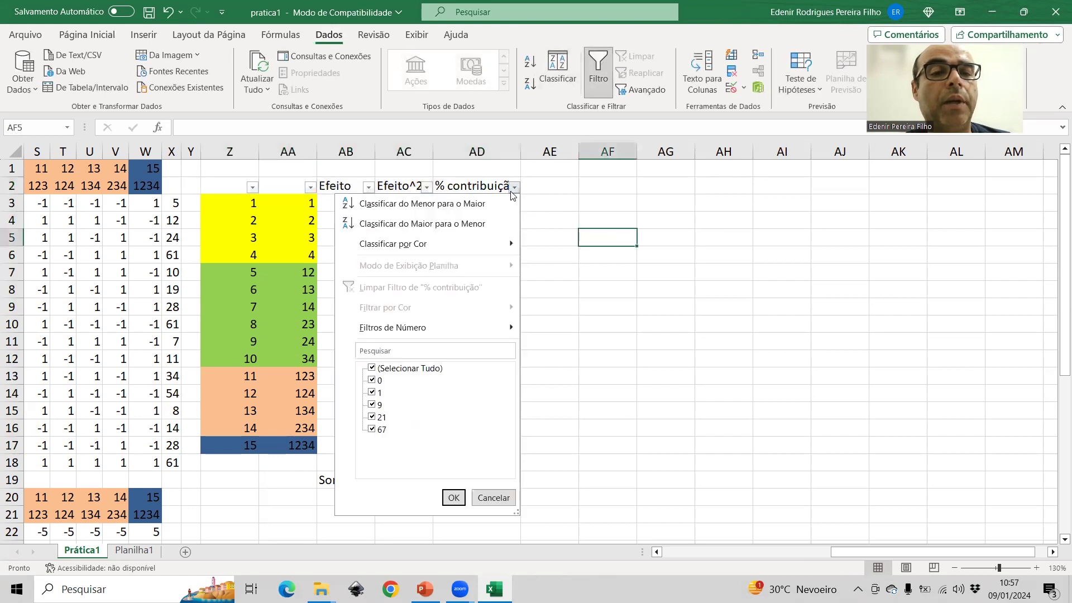
{"action": "left_click", "coordinate": [458, 222]}
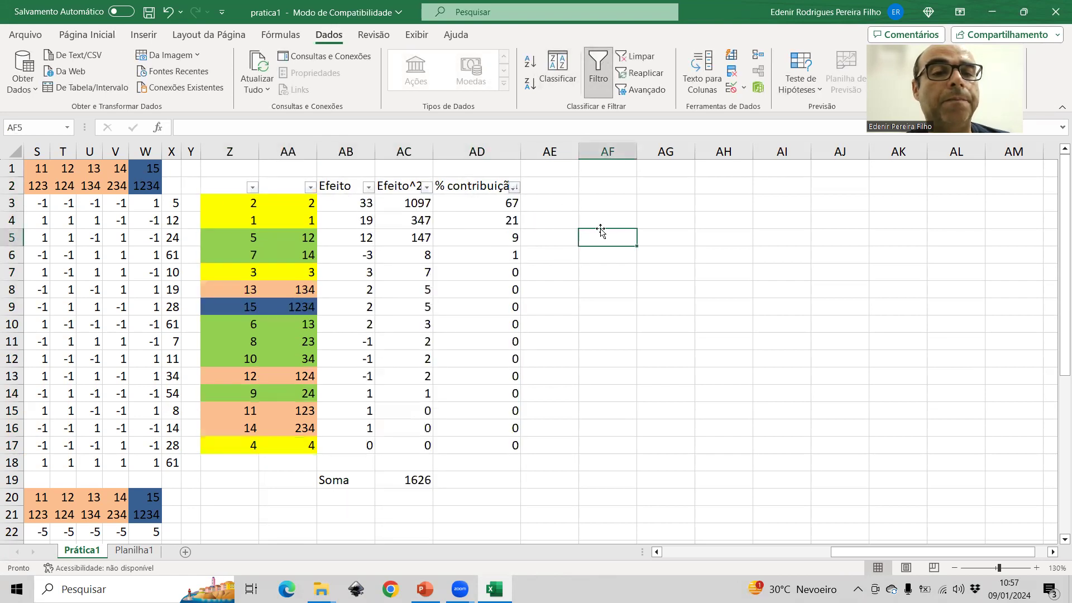
Review the codes in AA3:AA5 and check the combined contribution of AD3:AD5.
{"action": "left_click", "coordinate": [623, 204]}
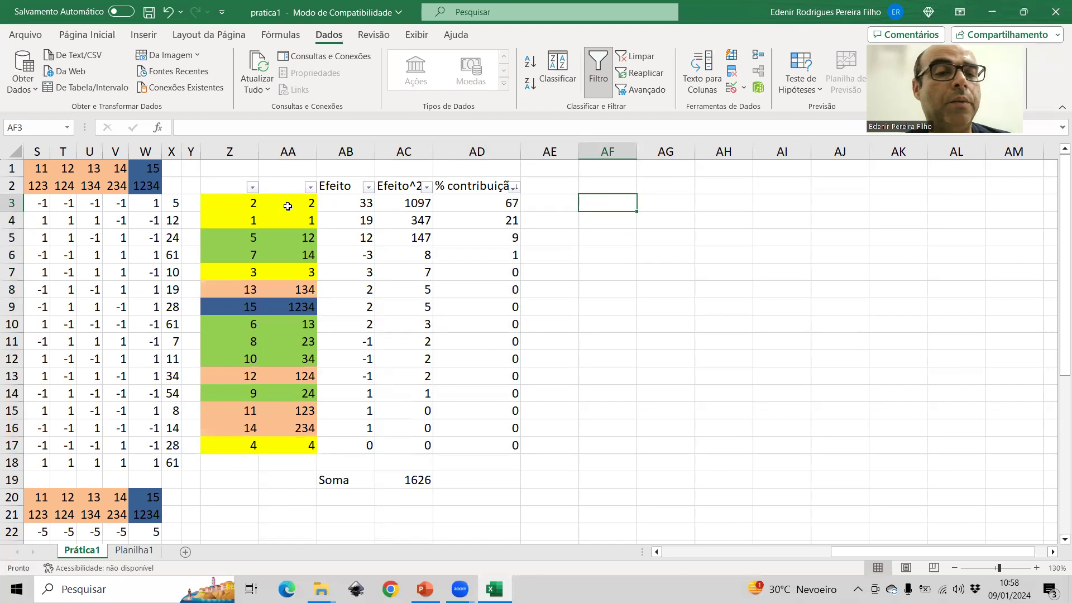
{"action": "left_click", "coordinate": [291, 205]}
{"action": "left_click", "coordinate": [289, 221]}
{"action": "left_click", "coordinate": [295, 242]}
{"action": "left_click_drag", "start_coordinate": [509, 205], "coordinate": [503, 237]}
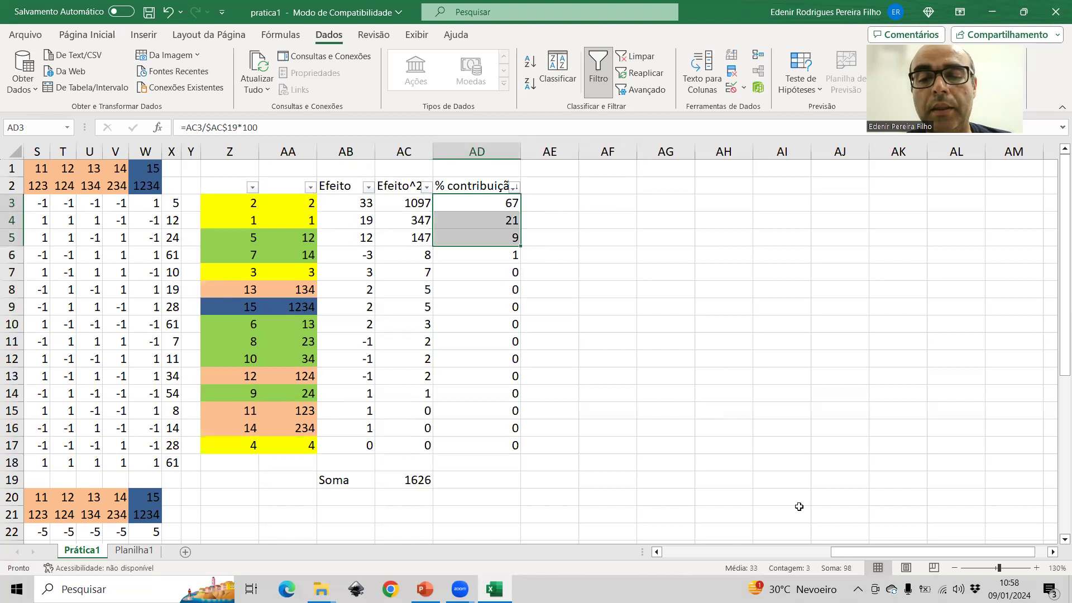
Format the smaller contributions in AD6:AD17 to display one decimal place.
{"action": "left_click_drag", "start_coordinate": [468, 256], "coordinate": [475, 452]}
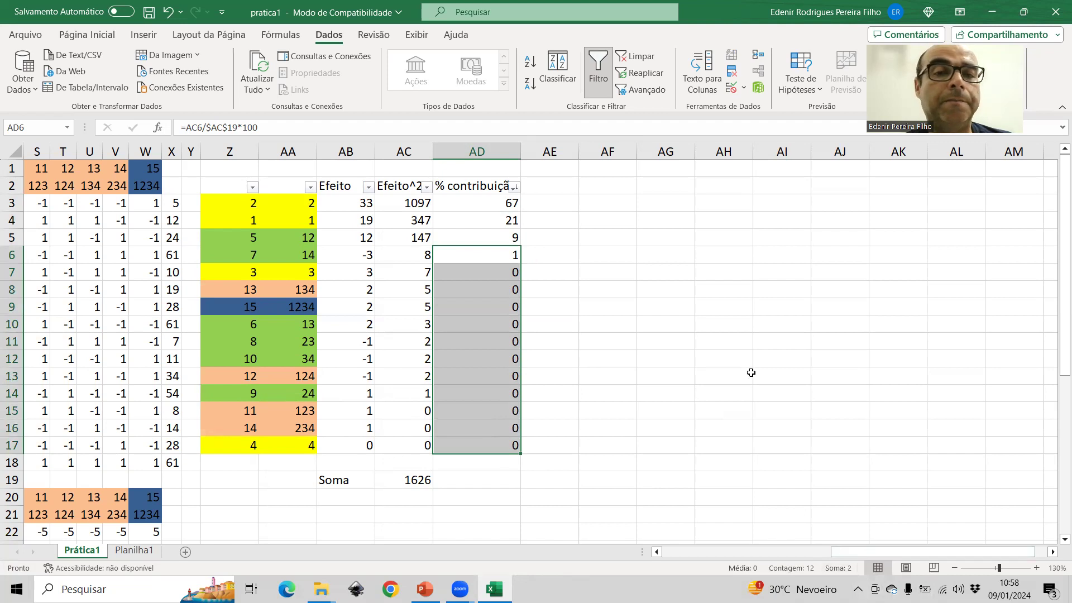
{"action": "left_click", "coordinate": [87, 34]}
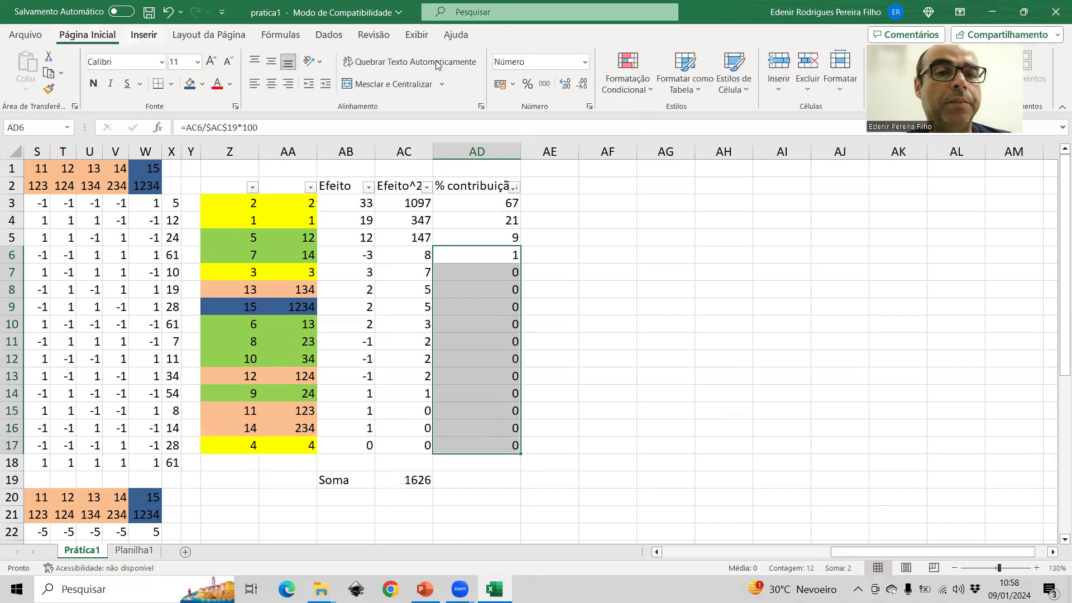
{"action": "left_click", "coordinate": [565, 83]}
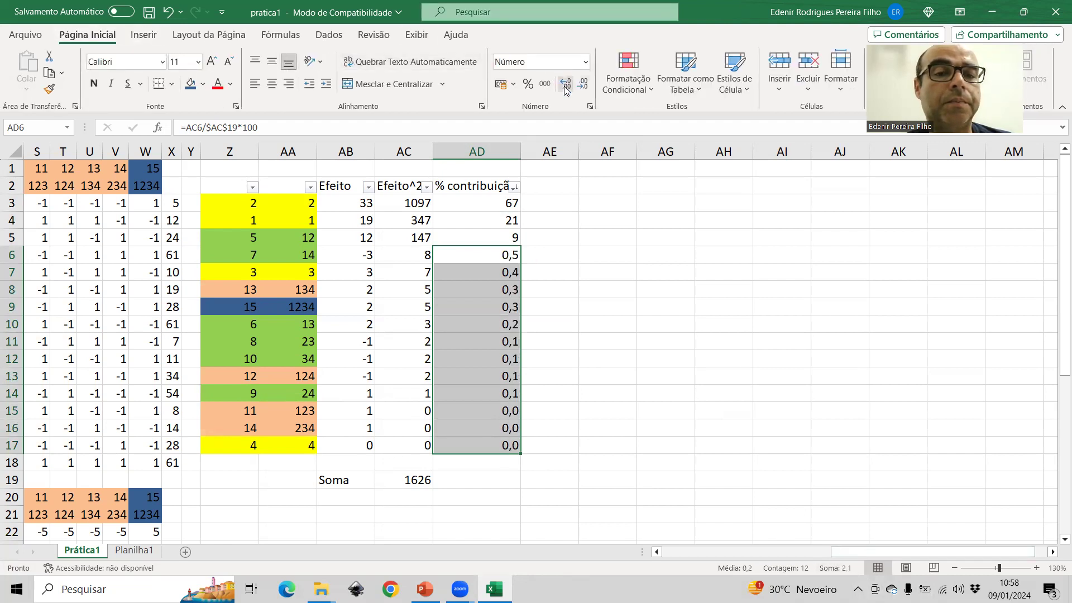
{"action": "left_click", "coordinate": [612, 296]}
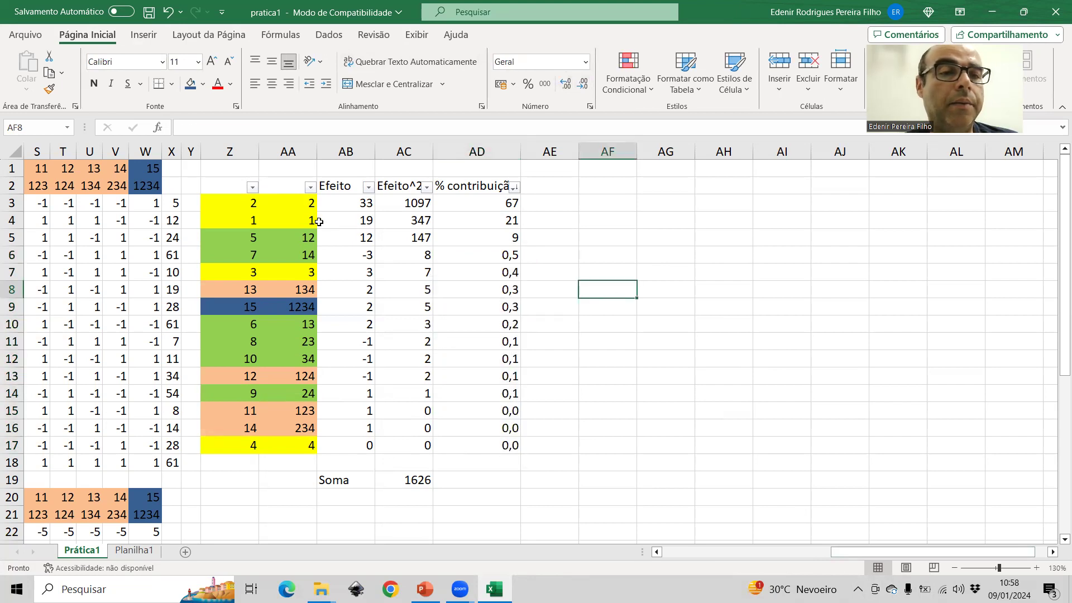
{"action": "left_click_drag", "start_coordinate": [461, 207], "coordinate": [465, 448]}
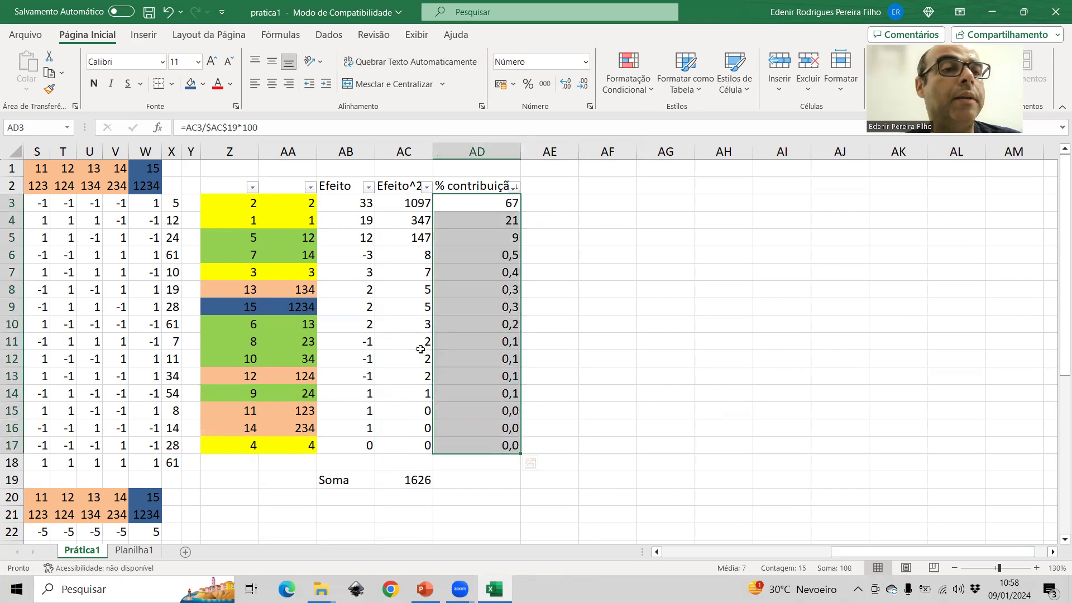
{"action": "left_click", "coordinate": [143, 35]}
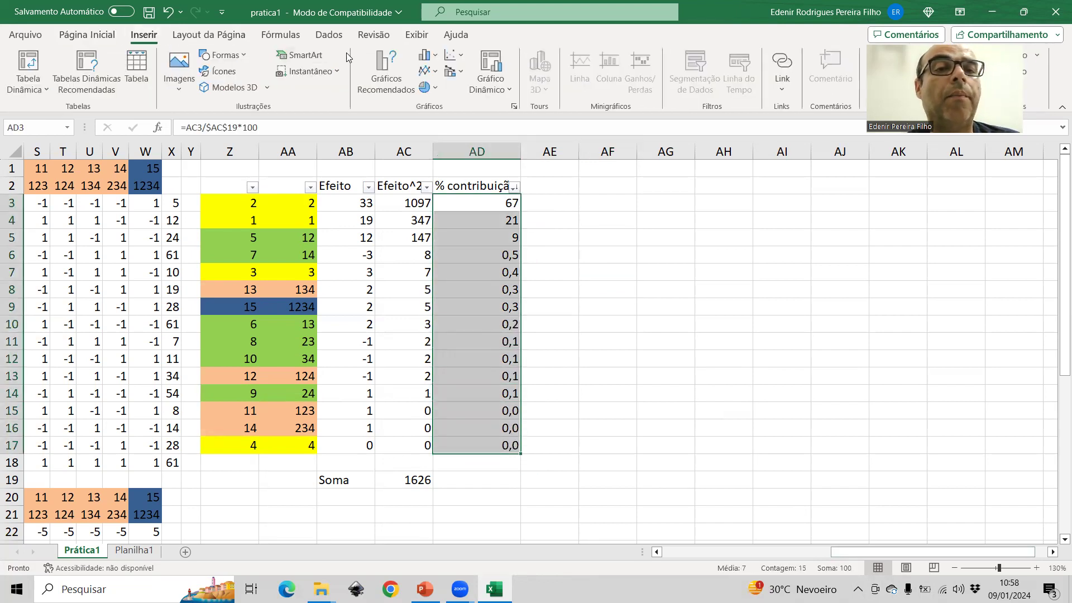
{"action": "left_click", "coordinate": [424, 55]}
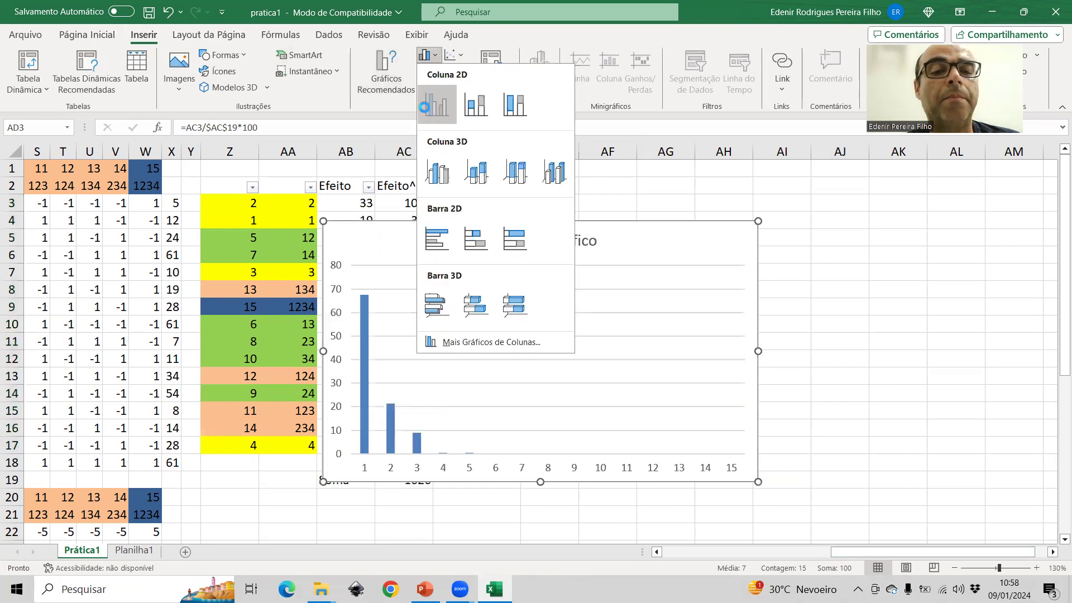
{"action": "left_click", "coordinate": [425, 107]}
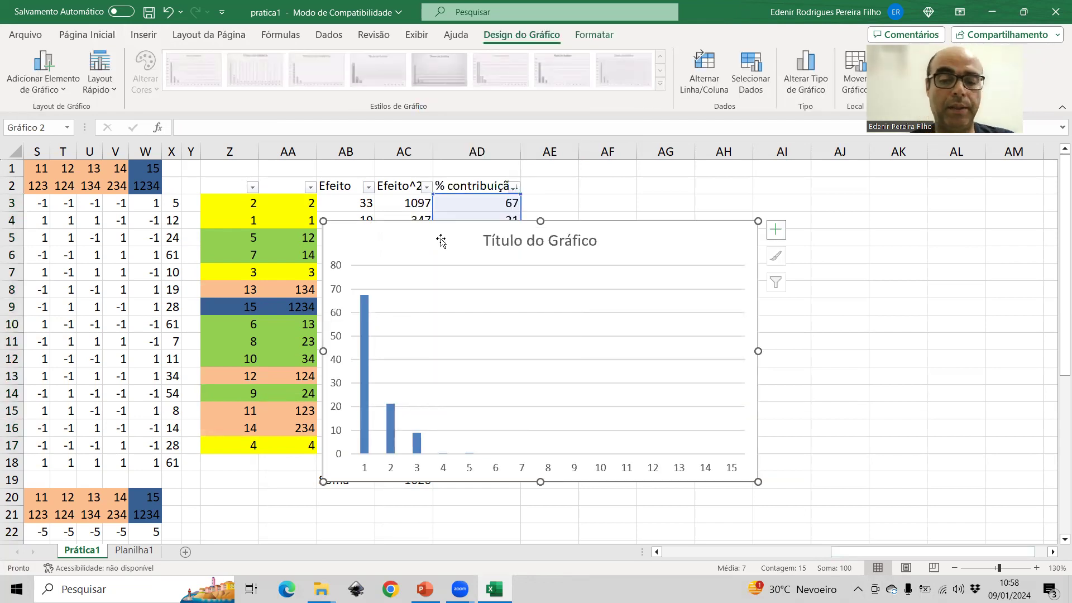
{"action": "key", "text": "ctrl+z"}
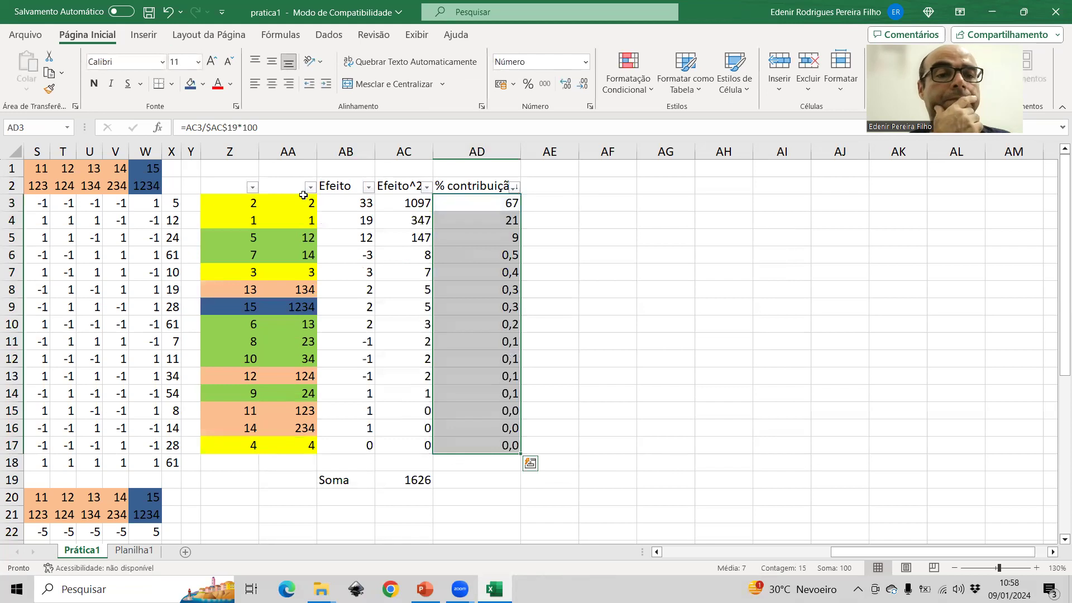
Enter the heading "ID" in AA2, above the effect codes.
{"action": "left_click", "coordinate": [290, 186]}
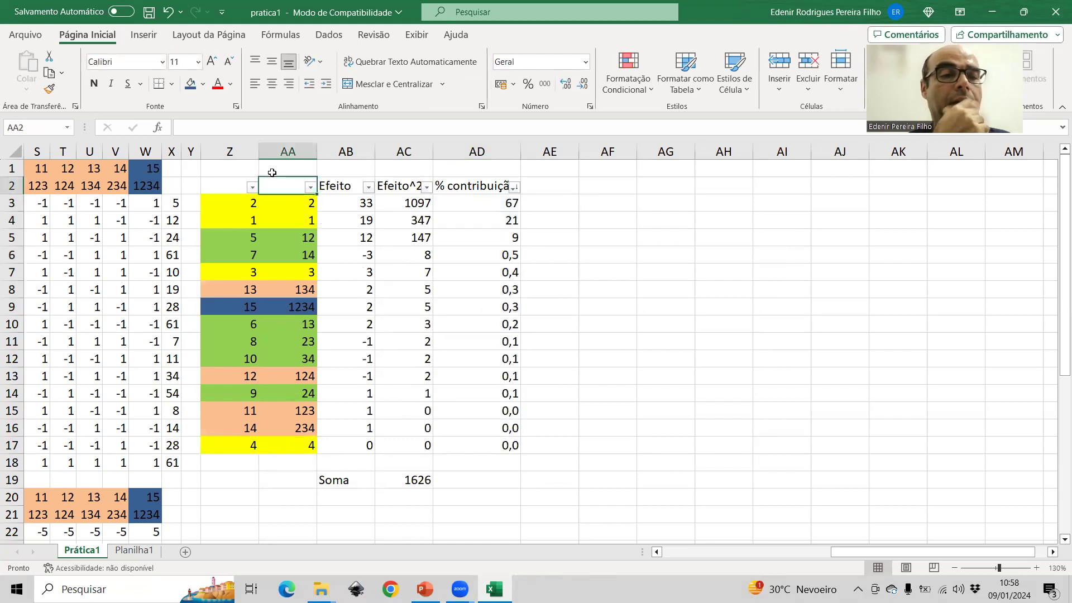
{"action": "type", "text": "ID"}
{"action": "key", "text": "Return"}
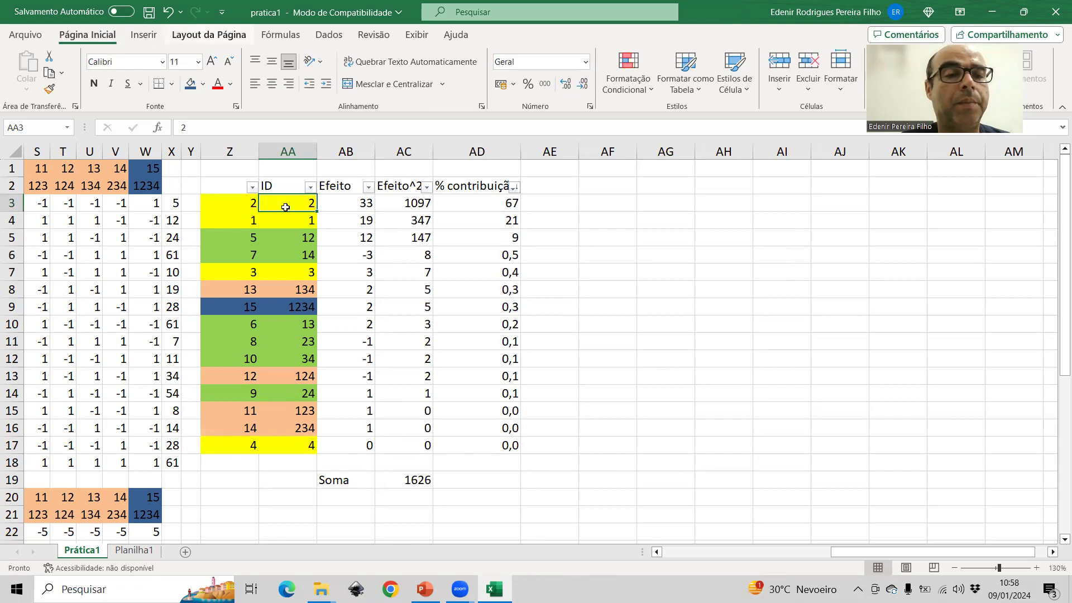
{"action": "left_click_drag", "start_coordinate": [282, 203], "coordinate": [283, 439]}
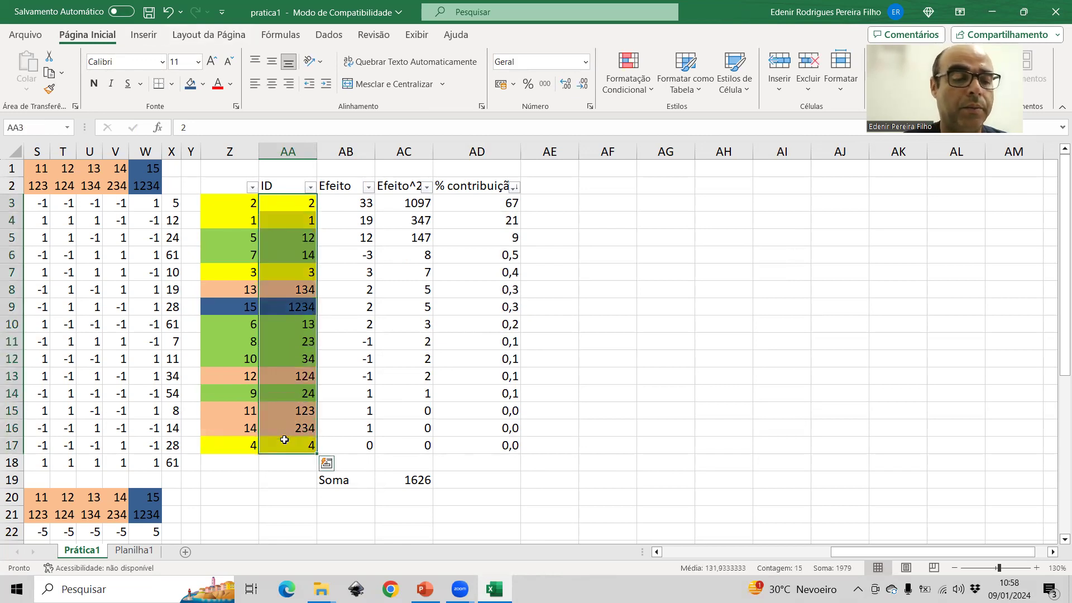
{"action": "left_click_drag", "start_coordinate": [487, 209], "coordinate": [481, 440]}
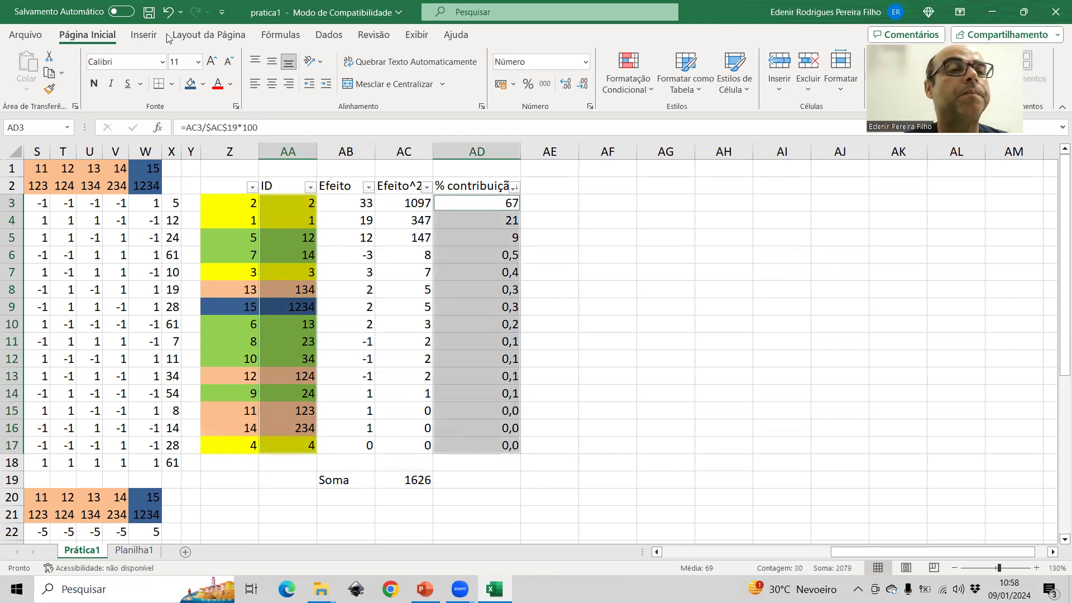
{"action": "left_click", "coordinate": [143, 34]}
{"action": "left_click", "coordinate": [423, 56]}
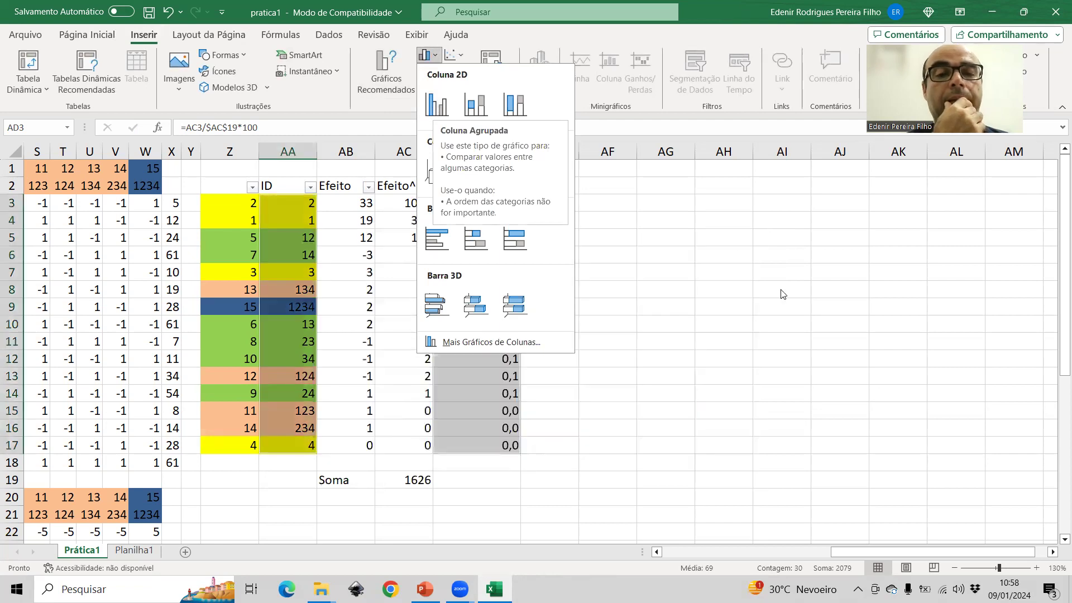
{"action": "left_click", "coordinate": [644, 218]}
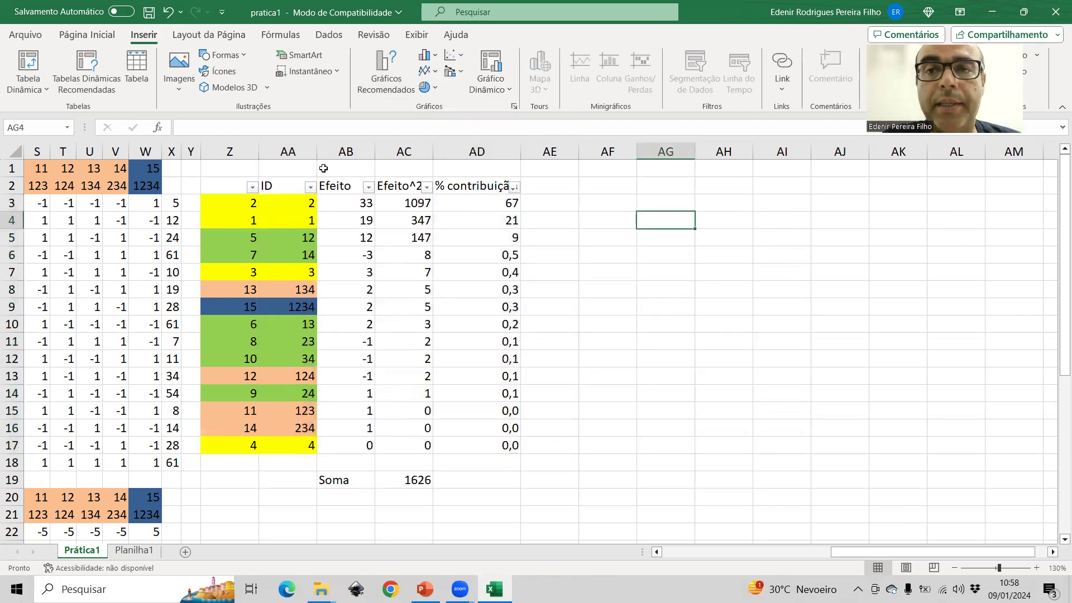
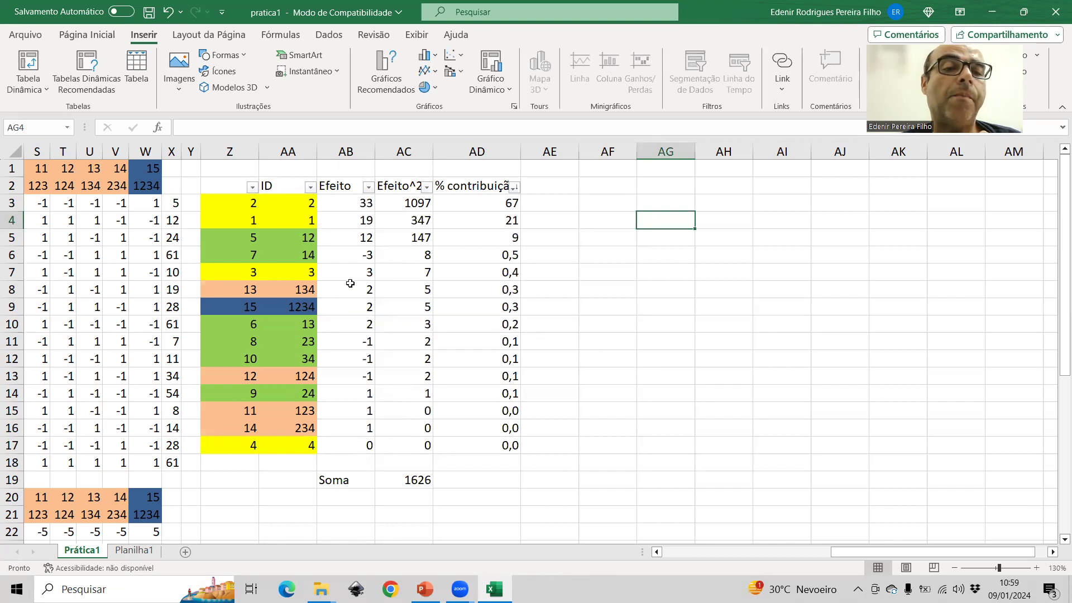
Sort the effects table by Efeito from smallest to largest and remove the filter from its headings.
{"action": "left_click", "coordinate": [369, 187]}
{"action": "left_click", "coordinate": [352, 204]}
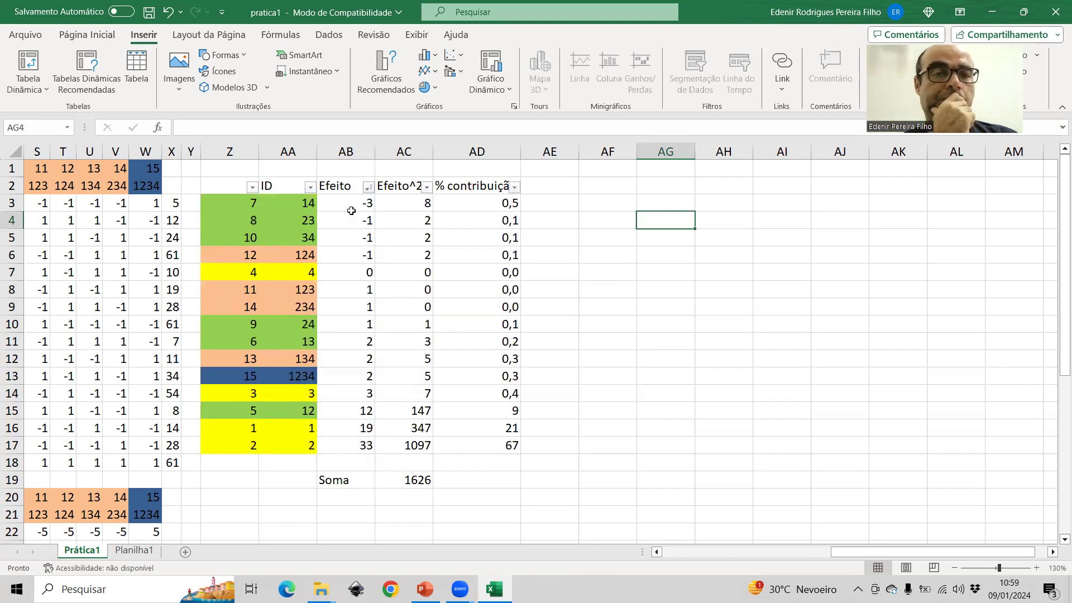
{"action": "left_click", "coordinate": [329, 34]}
{"action": "left_click", "coordinate": [599, 68]}
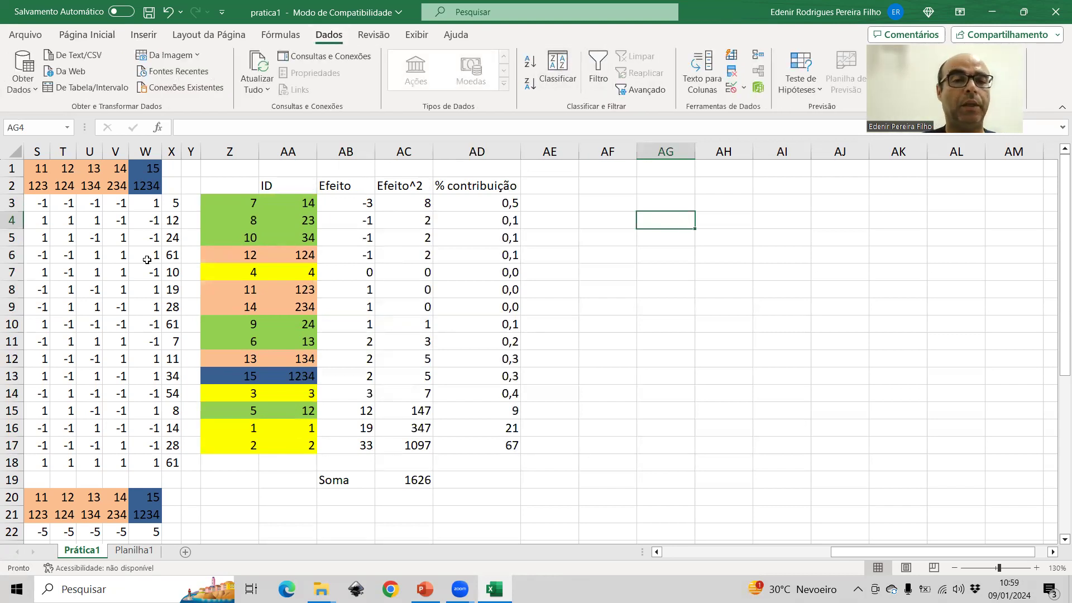
Insert a clustered column chart of the % contribuição values in AD3:AD17.
{"action": "left_click_drag", "start_coordinate": [477, 201], "coordinate": [478, 442]}
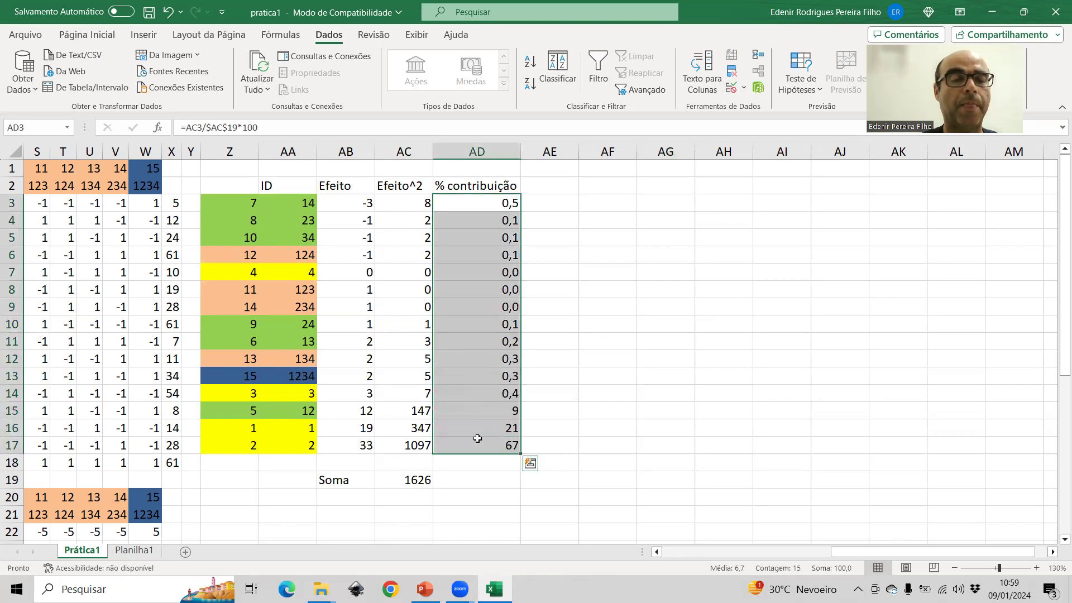
{"action": "left_click", "coordinate": [144, 35]}
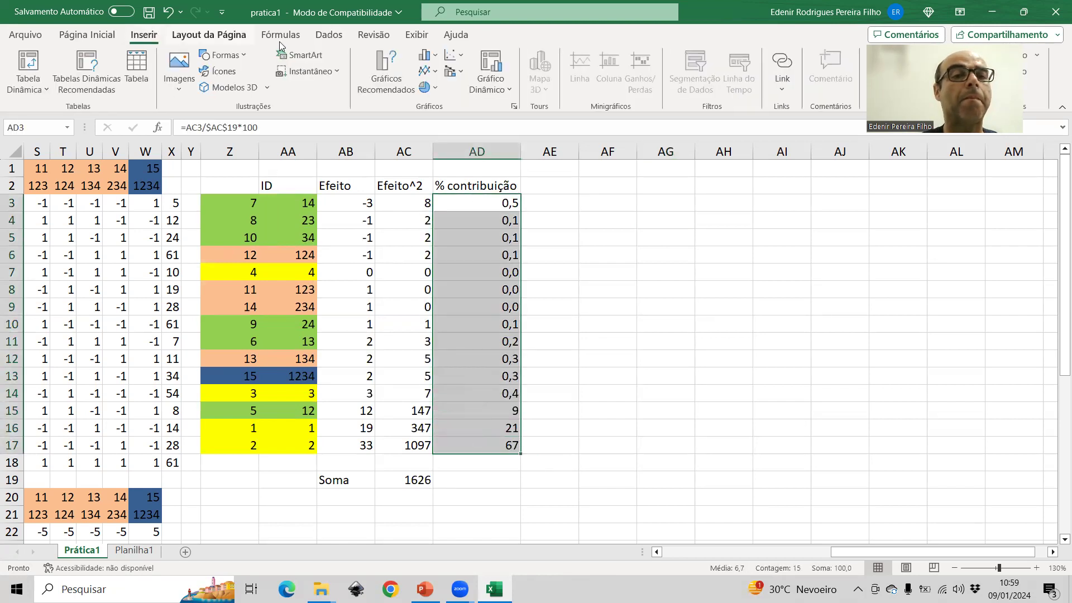
{"action": "left_click", "coordinate": [427, 54]}
{"action": "left_click", "coordinate": [436, 104]}
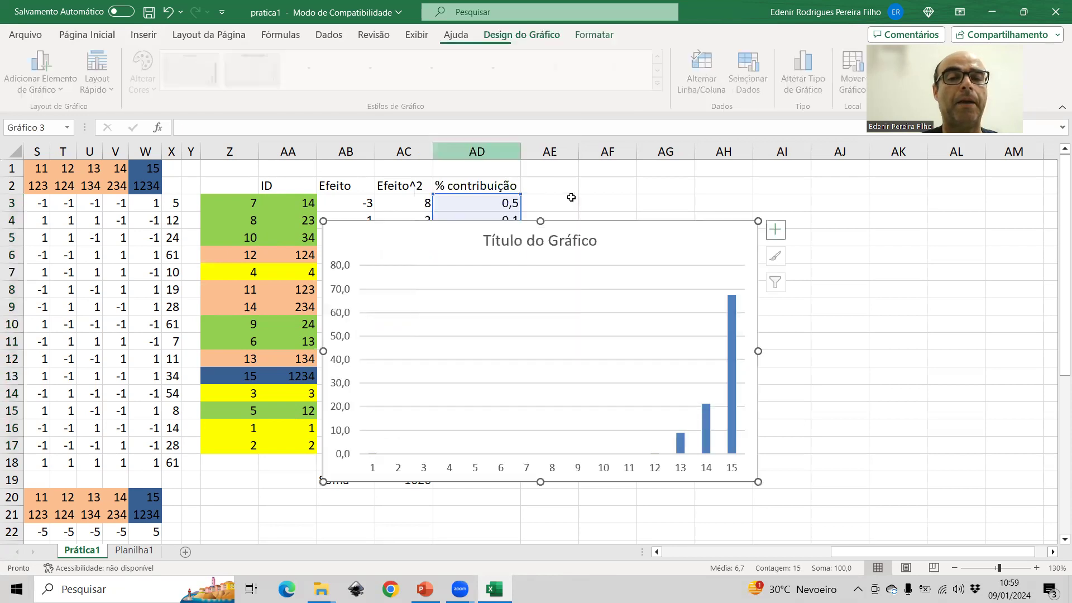
Replace the column chart's title with "% de contribuição dos efeitos".
{"action": "left_click", "coordinate": [562, 242]}
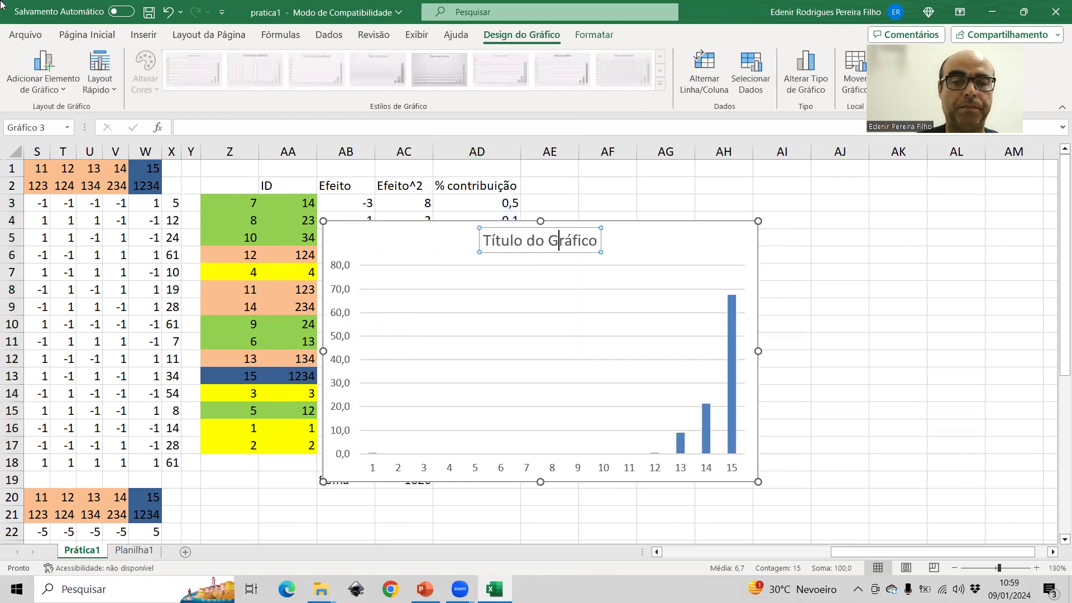
{"action": "key", "text": "shift+Right"}
{"action": "key", "text": "shift+Right"}
{"action": "key", "text": "shift+Right"}
{"action": "key", "text": "shift+Right"}
{"action": "key", "text": "shift+Right"}
{"action": "key", "text": "shift+Right"}
{"action": "key", "text": "shift+Right"}
{"action": "key", "text": "shift+Right"}
{"action": "key", "text": "shift+Right"}
{"action": "key", "text": "shift+Right"}
{"action": "key", "text": "shift+Right"}
{"action": "key", "text": "shift+Right"}
{"action": "key", "text": "shift+Right"}
{"action": "key", "text": "shift+Right"}
{"action": "key", "text": "shift+Right"}
{"action": "key", "text": "shift+Right"}
{"action": "key", "text": "shift+Right"}
{"action": "type", "text": "%"}
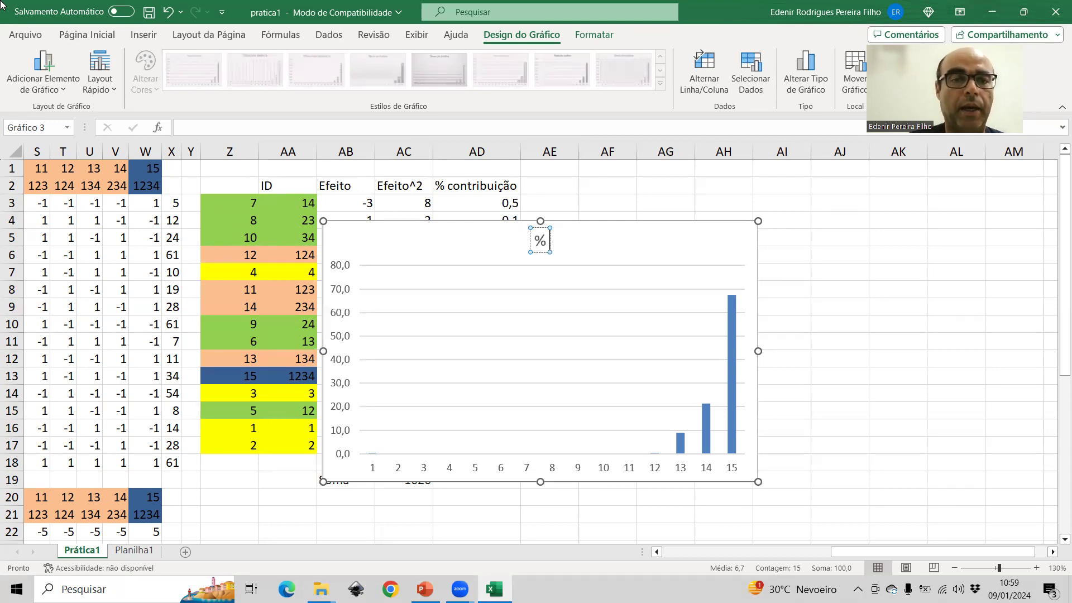
{"action": "type", "text": " de contr"}
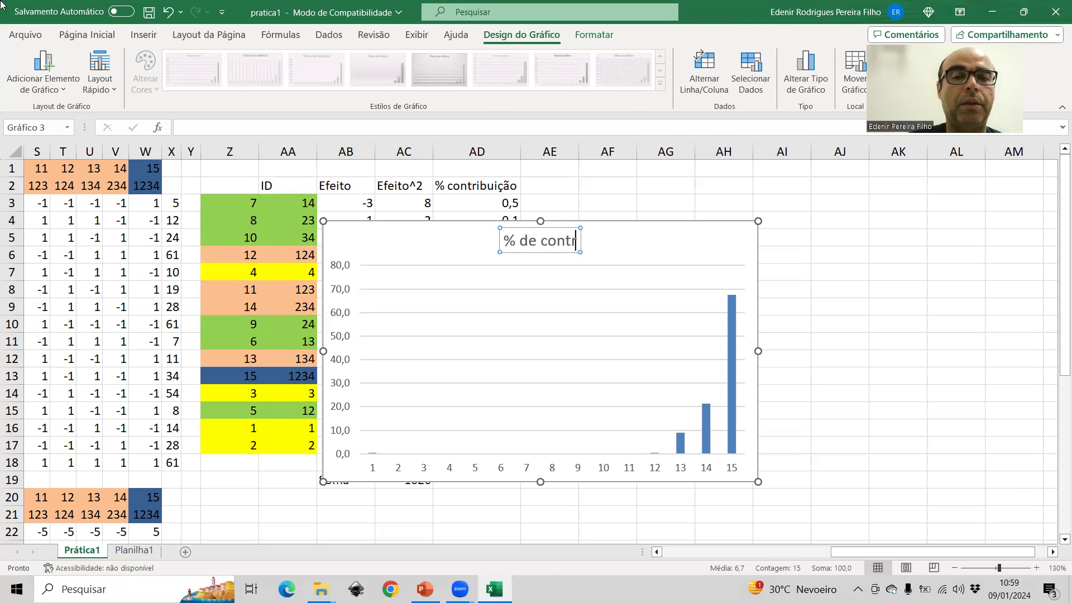
{"action": "type", "text": "ibuição do"}
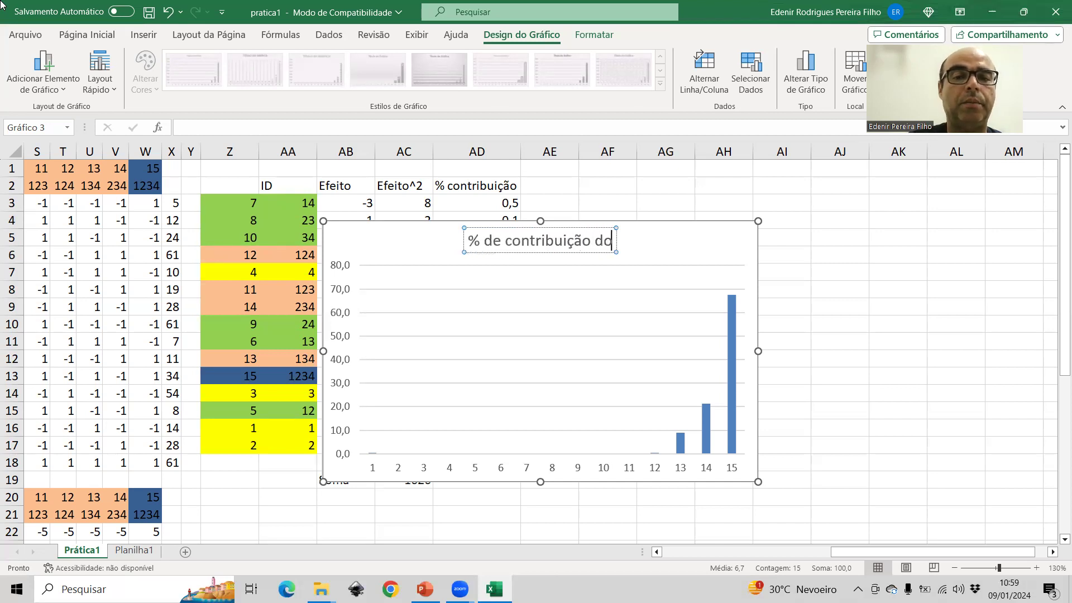
{"action": "type", "text": "s efeitos"}
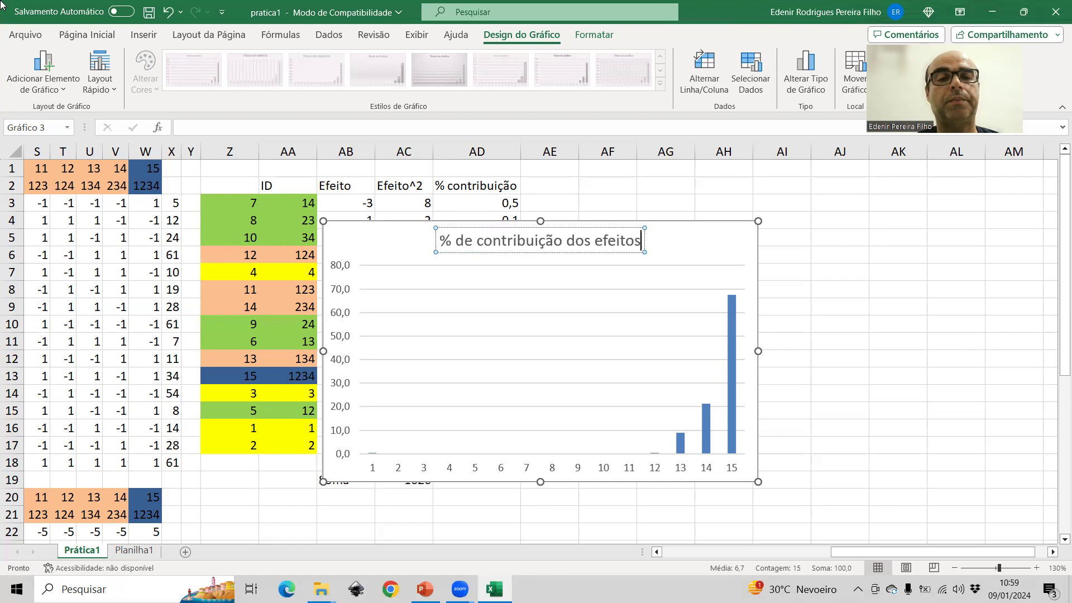
Narrow the contribution chart and move it below the effects table, just under the Soma row.
{"action": "left_click", "coordinate": [703, 229]}
{"action": "left_click_drag", "start_coordinate": [757, 351], "coordinate": [637, 358]}
{"action": "left_click_drag", "start_coordinate": [353, 246], "coordinate": [251, 501]}
{"action": "scroll", "coordinate": [260, 434], "scroll_direction": "down", "scroll_amount": 6}
{"action": "scroll", "coordinate": [413, 419], "scroll_direction": "up", "scroll_amount": 2}
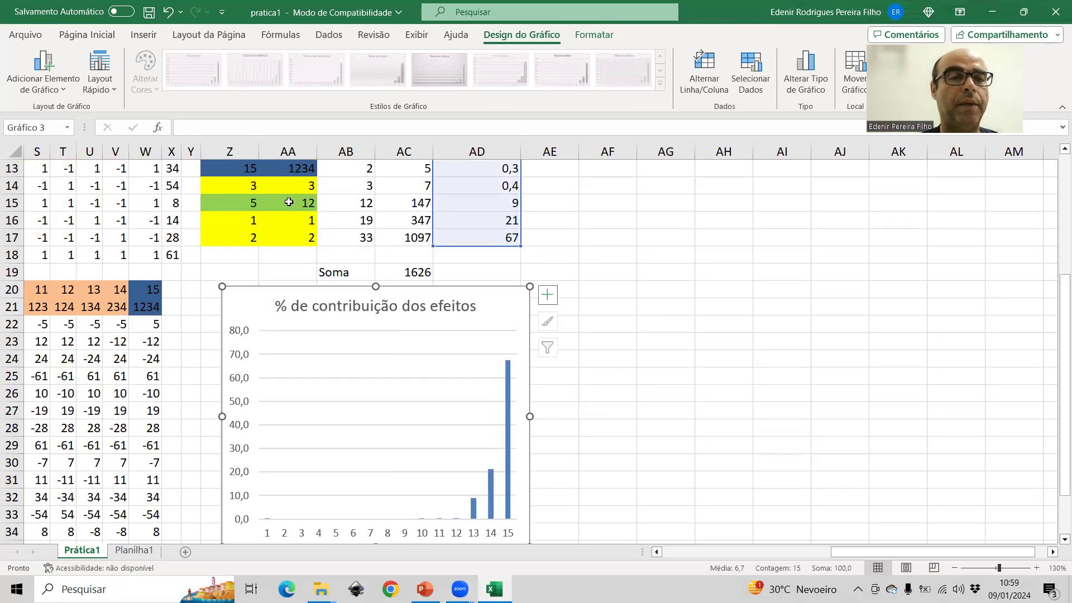
{"action": "mouse_move", "coordinate": [473, 505]}
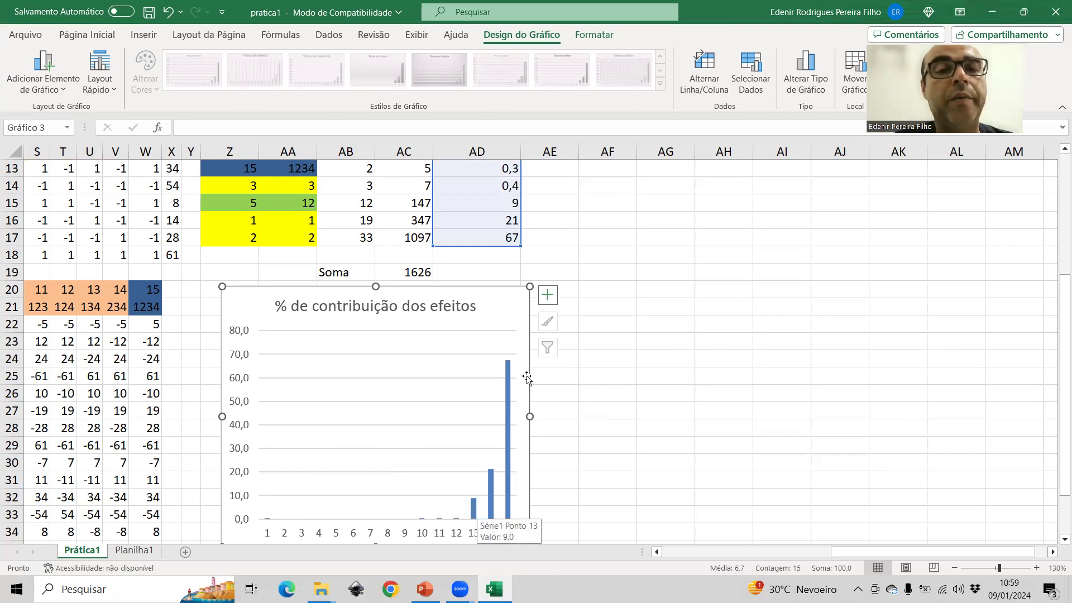
{"action": "scroll", "coordinate": [610, 359], "scroll_direction": "up", "scroll_amount": 4}
{"action": "left_click", "coordinate": [637, 315]}
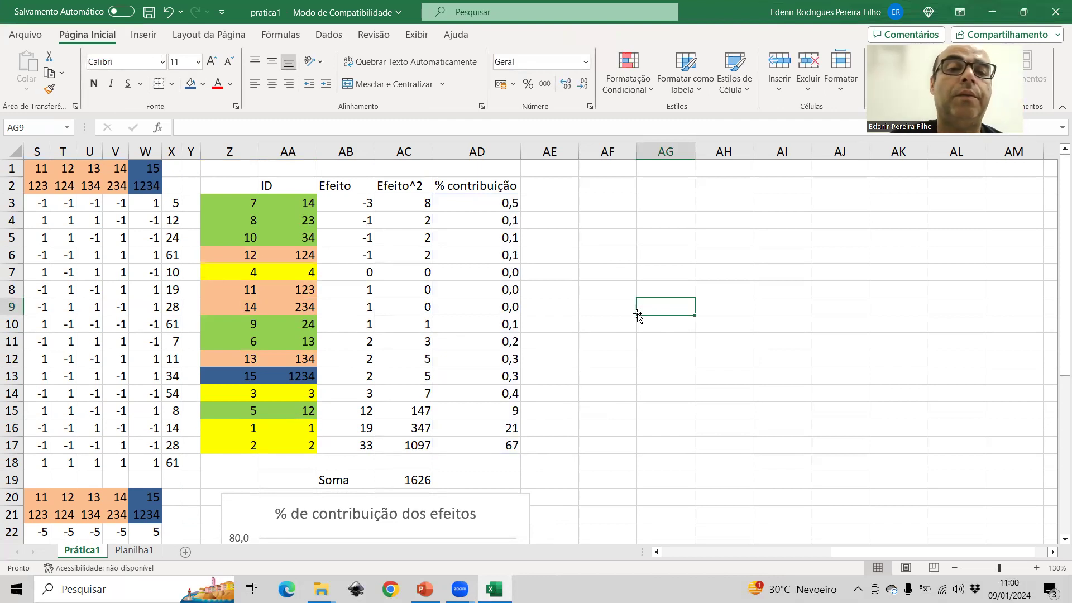
Enter the headings "In", "Fim", "Centro" and "z" in AE2:AH2.
{"action": "left_click", "coordinate": [523, 187]}
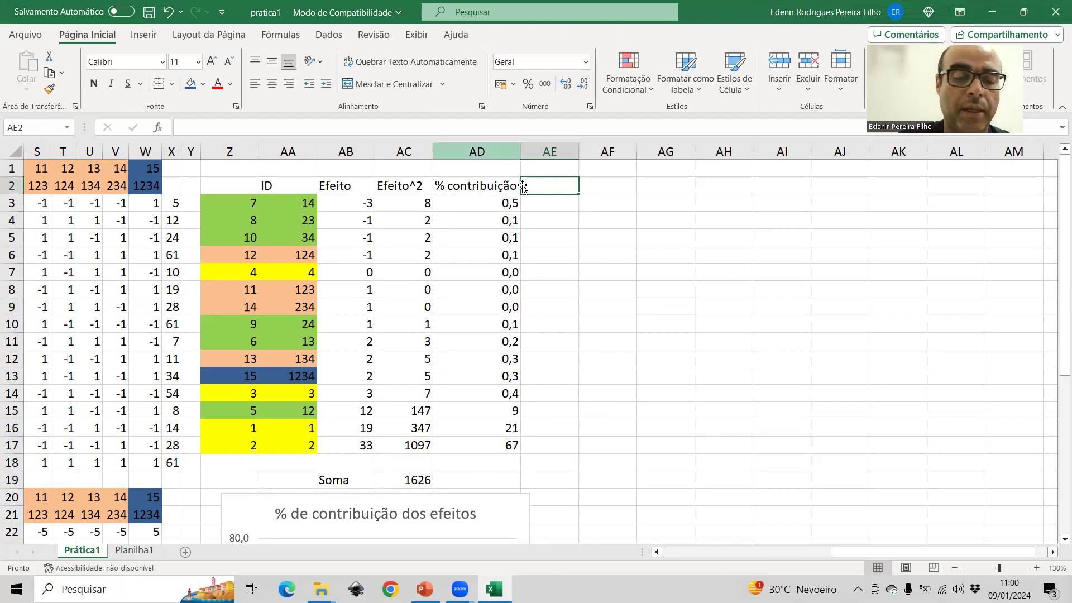
{"action": "type", "text": "In"}
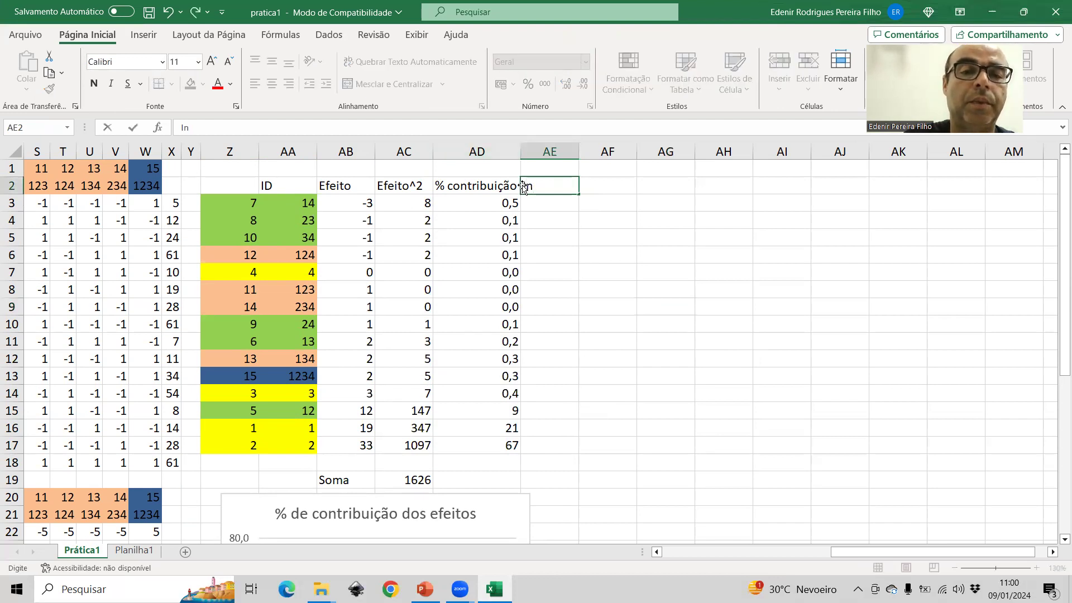
{"action": "key", "text": "Tab"}
{"action": "type", "text": "Fim"}
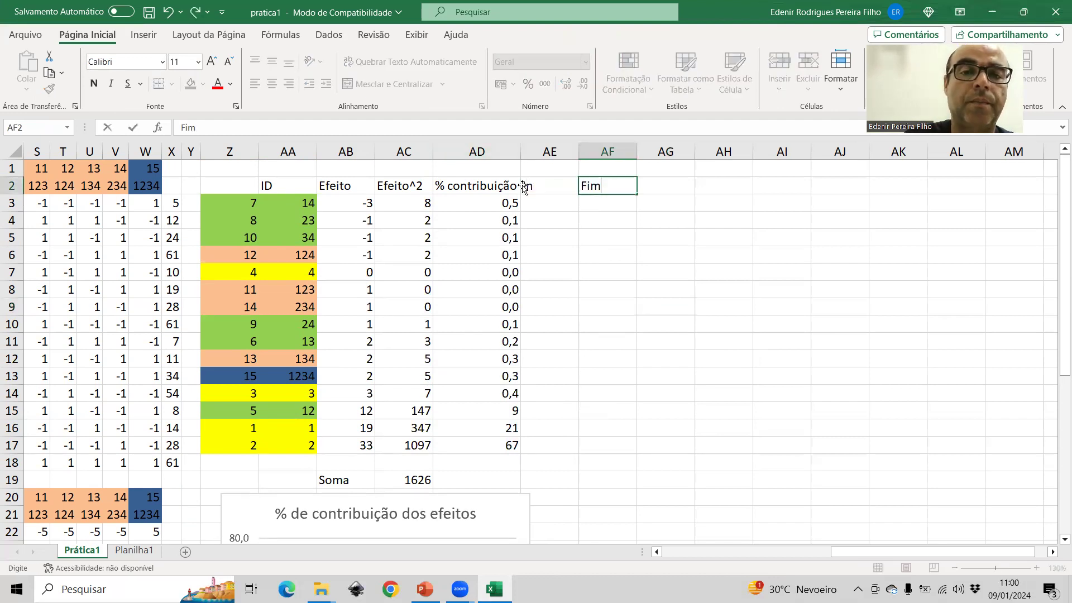
{"action": "key", "text": "Tab"}
{"action": "type", "text": "Cento"}
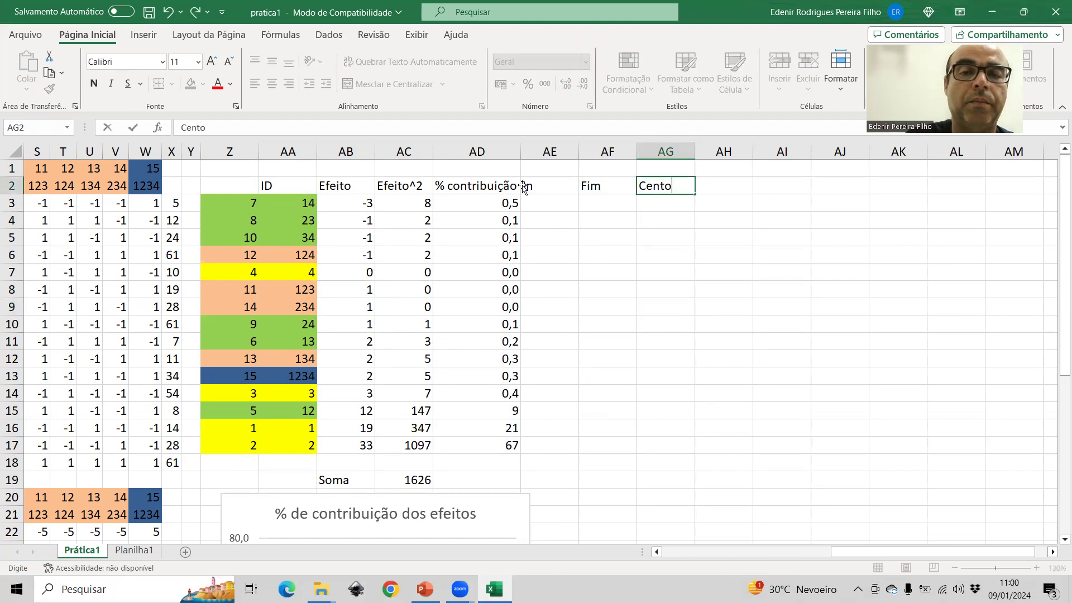
{"action": "key", "text": "Tab"}
{"action": "type", "text": "z"}
{"action": "key", "text": "Return"}
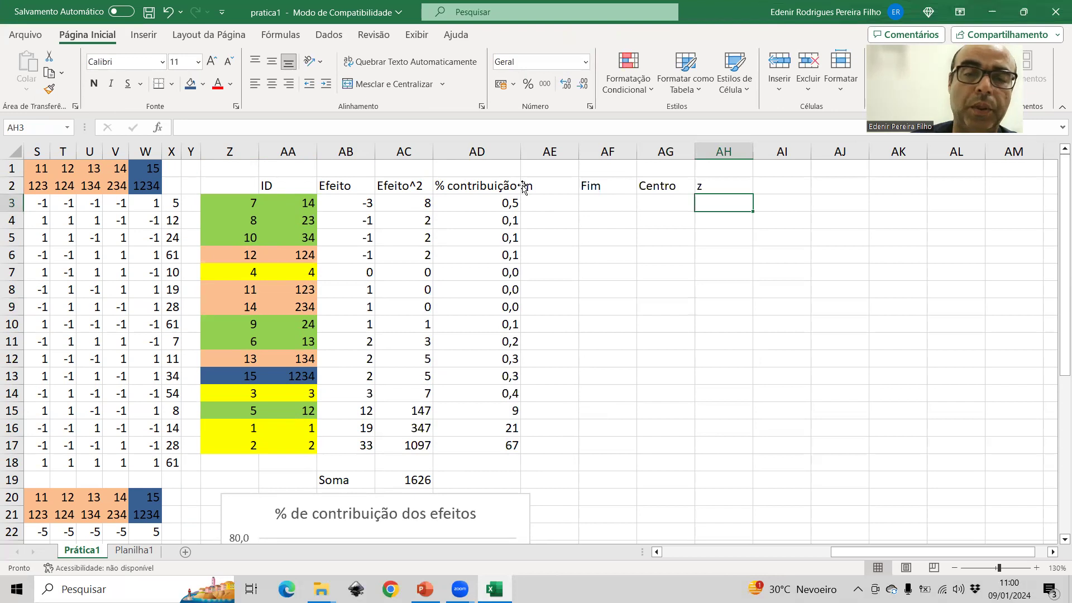
Define the first interval by entering 0 in AE3 and the formula =1/15 in AF3.
{"action": "key", "text": "Left"}
{"action": "key", "text": "Left"}
{"action": "key", "text": "Left"}
{"action": "type", "text": "0"}
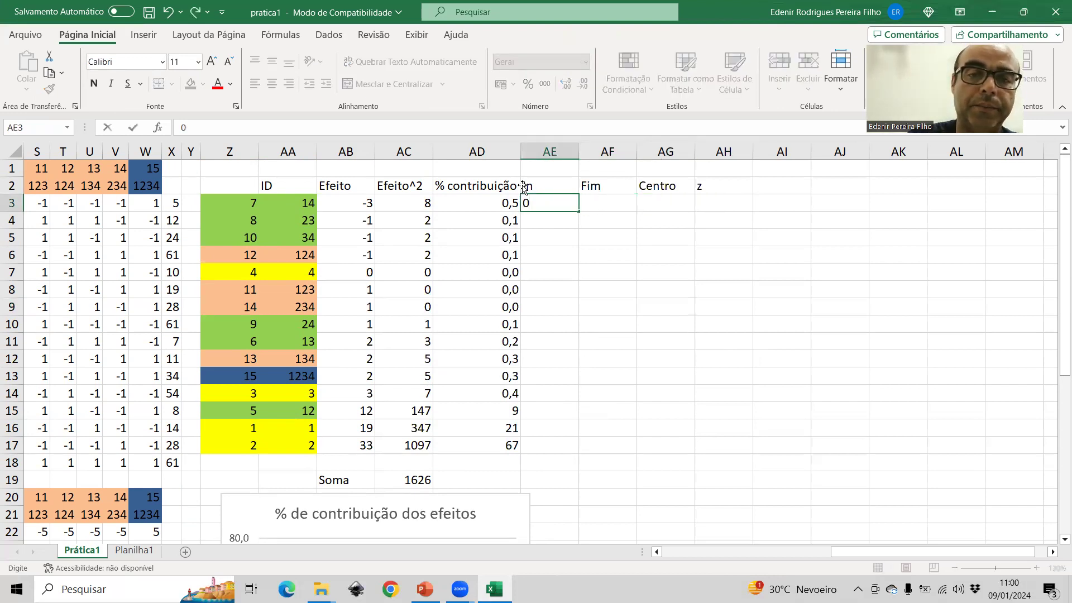
{"action": "key", "text": "Tab"}
{"action": "type", "text": "="}
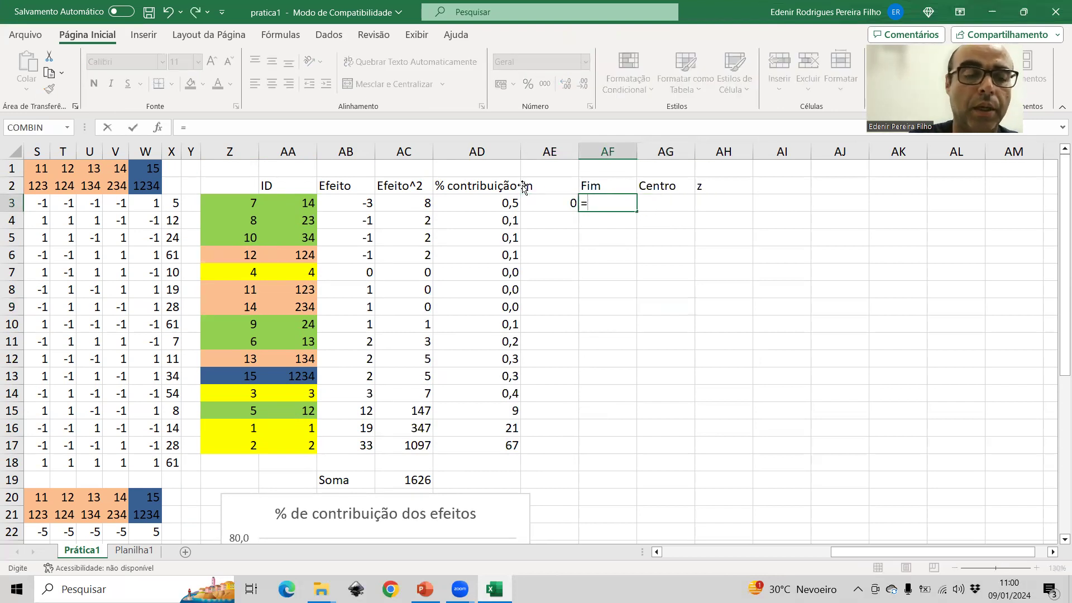
{"action": "type", "text": "1/1"}
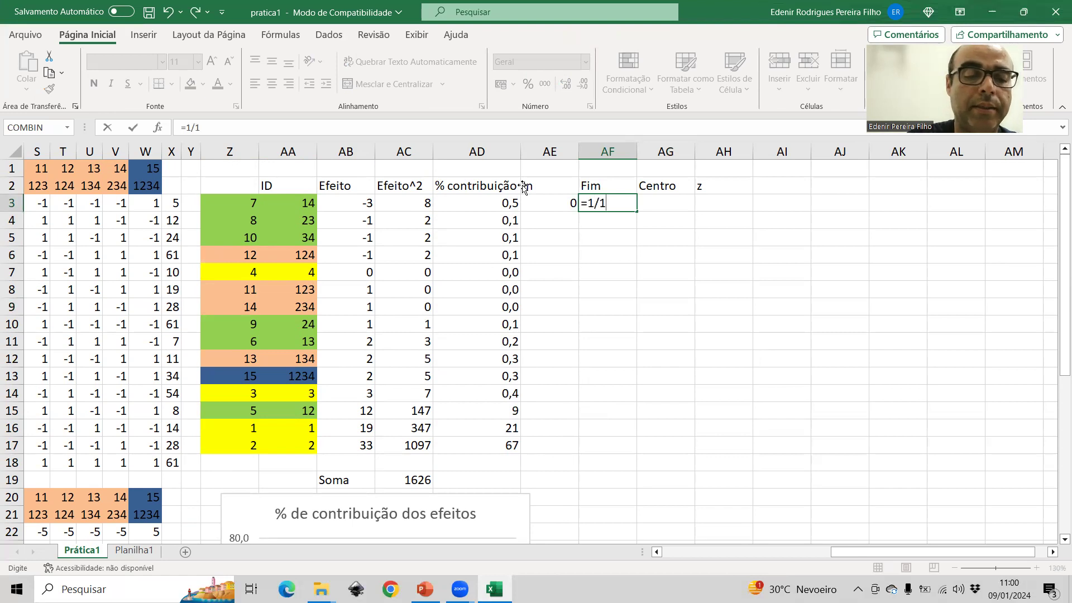
{"action": "type", "text": "5"}
{"action": "key", "text": "Return"}
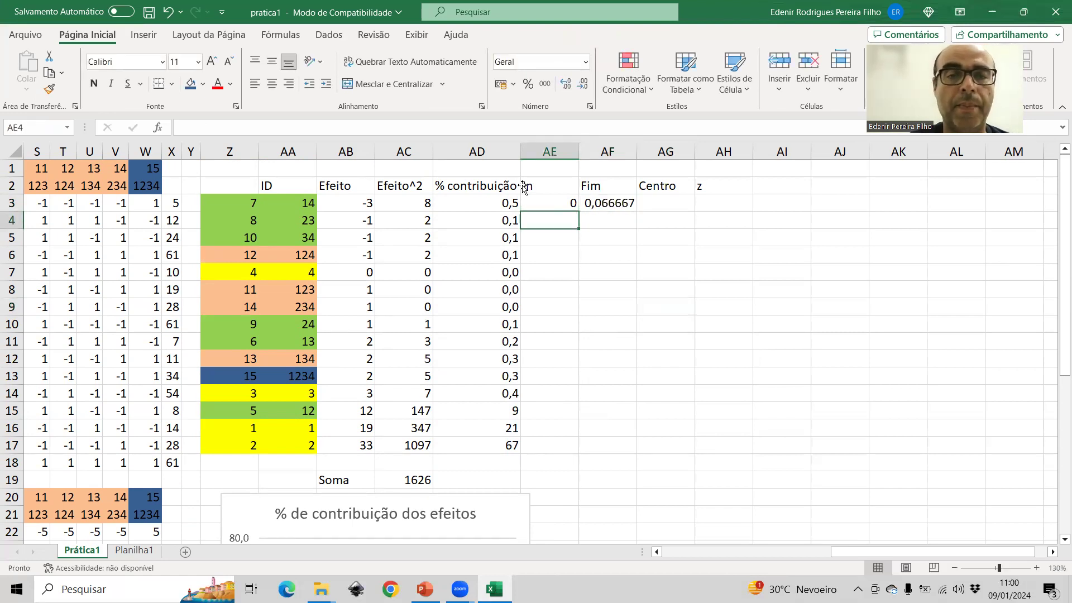
Define the second interval with =AF3 in AE4 and =AE4+(1/15) in AF4.
{"action": "type", "text": "="}
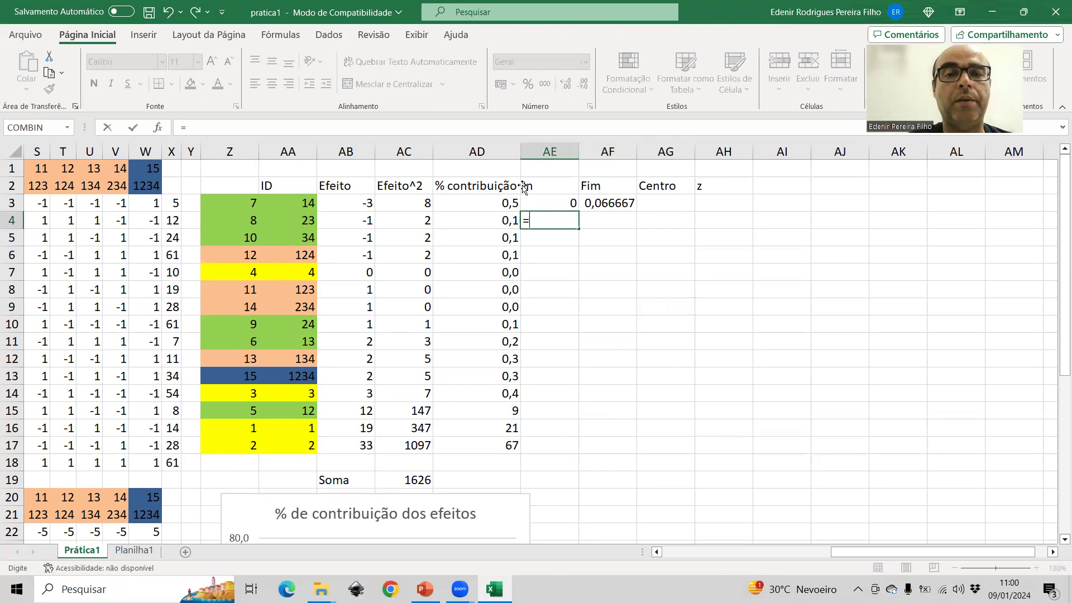
{"action": "left_click", "coordinate": [607, 203]}
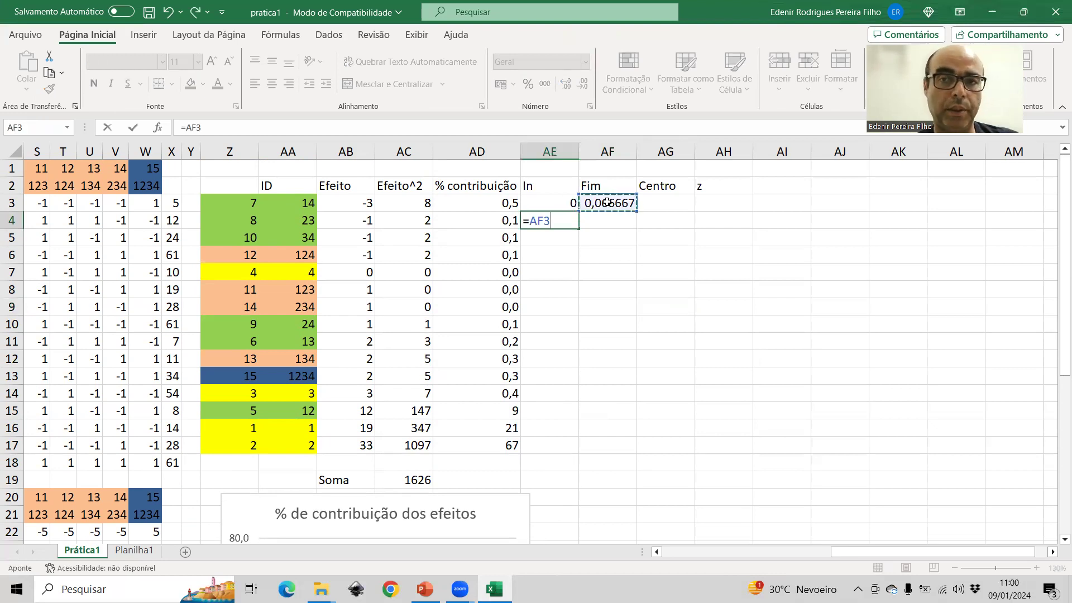
{"action": "key", "text": "Return"}
{"action": "left_click", "coordinate": [597, 217]}
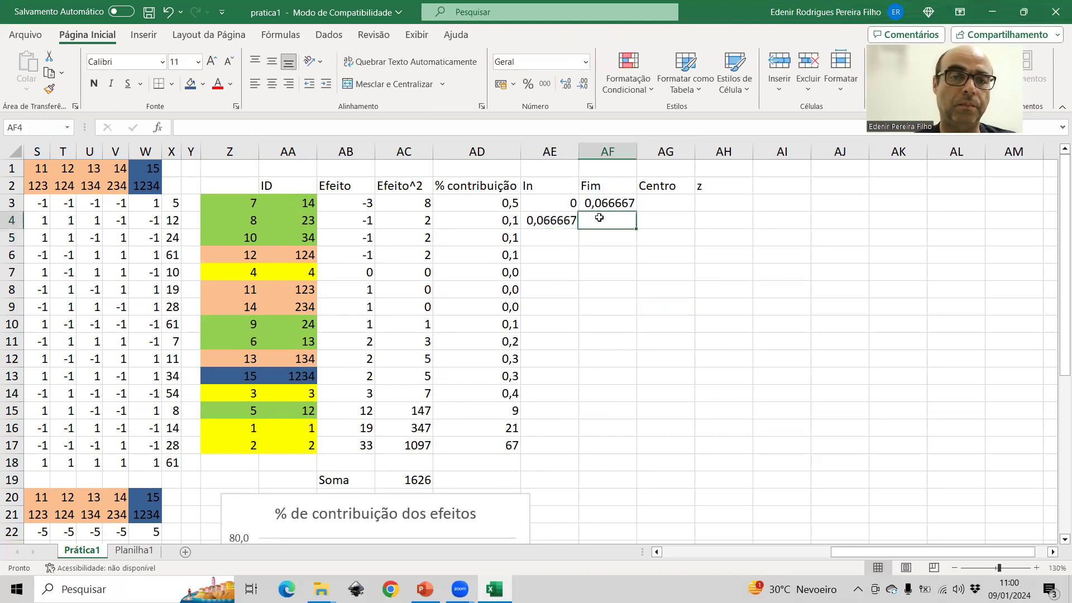
{"action": "type", "text": "="}
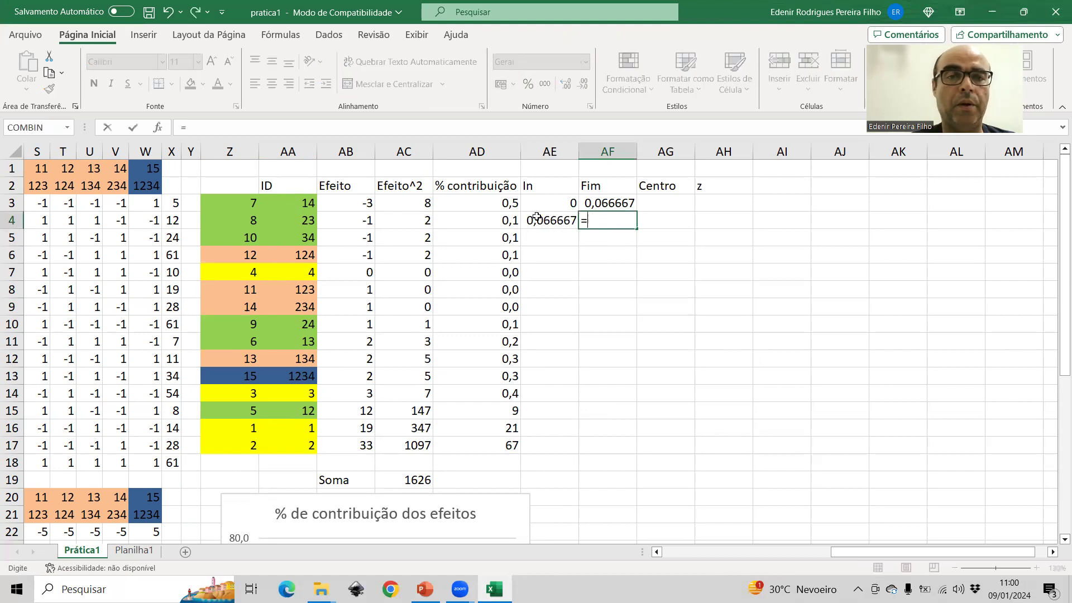
{"action": "left_click", "coordinate": [539, 219]}
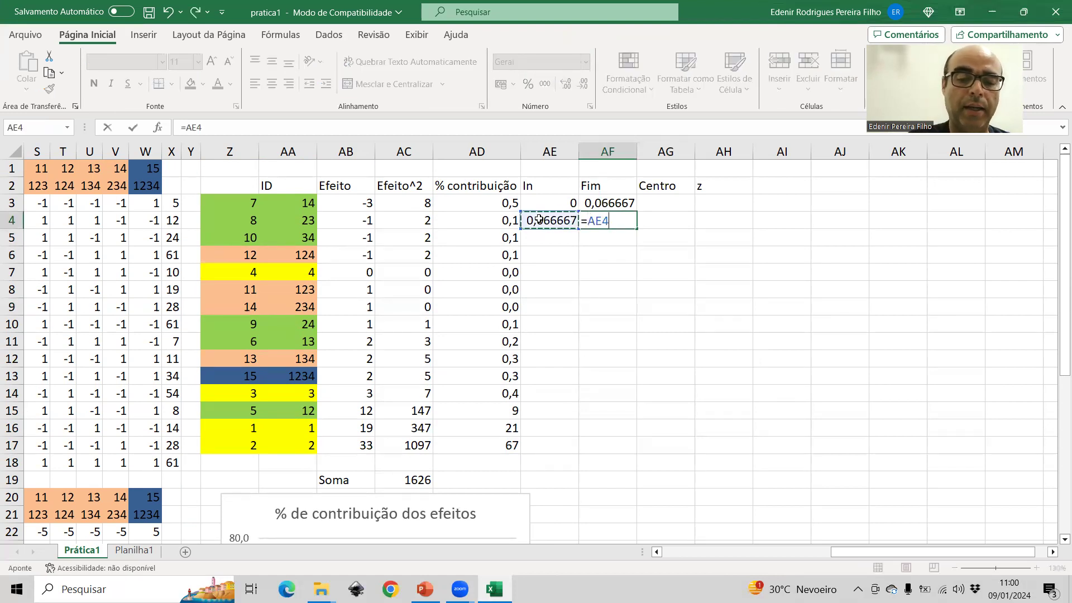
{"action": "type", "text": "+"}
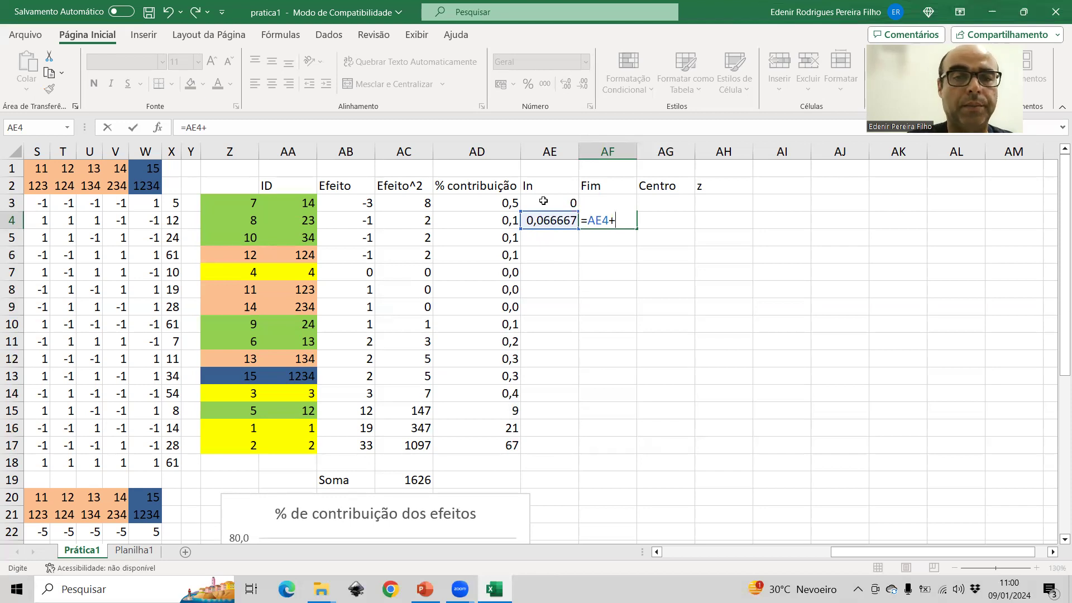
{"action": "type", "text": "(1/15"}
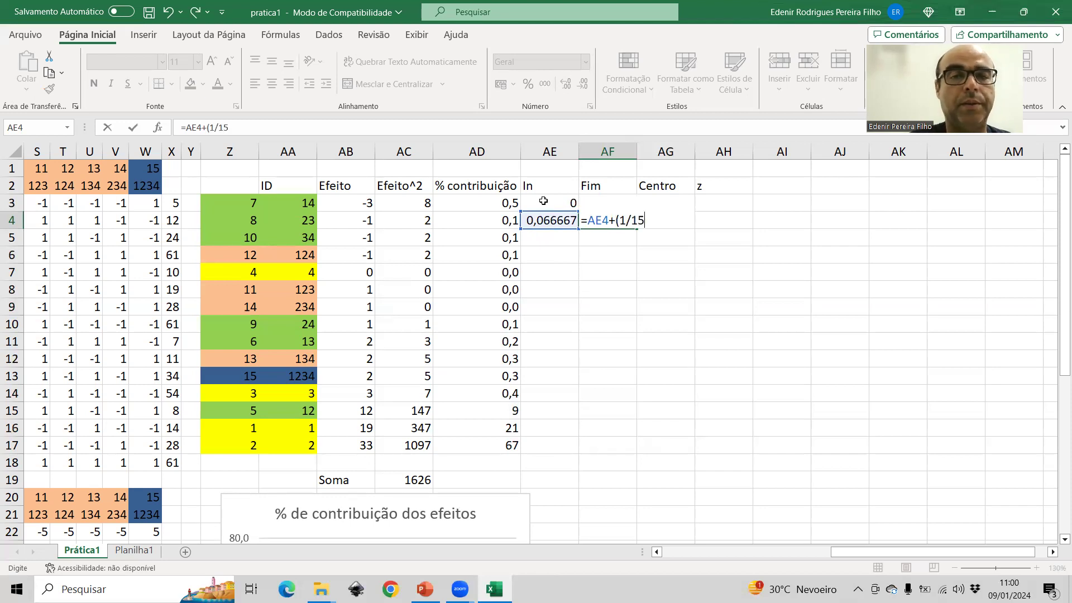
{"action": "type", "text": ")"}
{"action": "key", "text": "Return"}
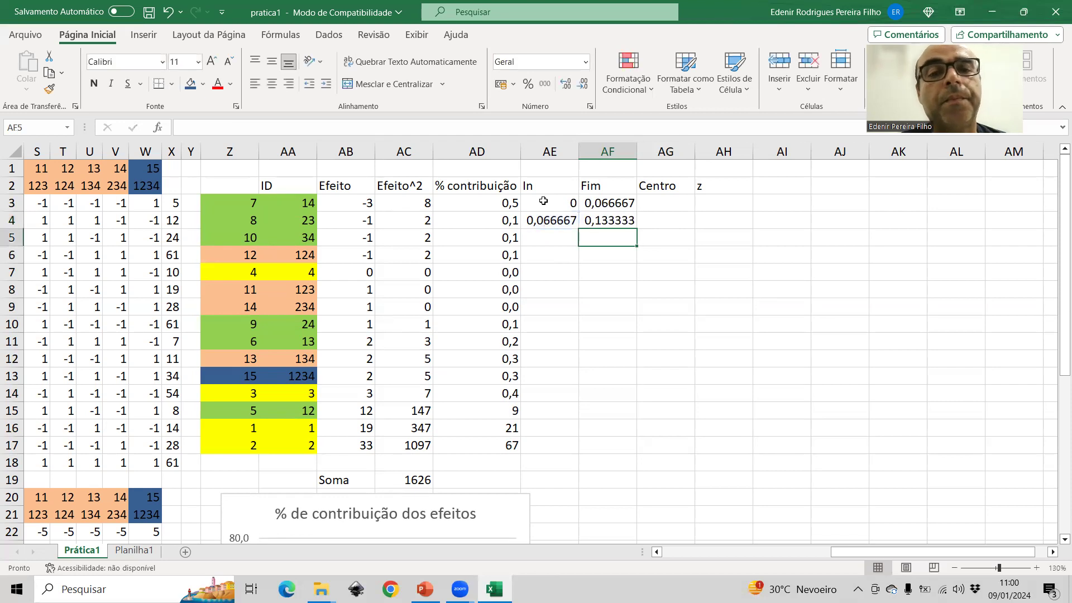
Fill the interval formulas in AE4:AF4 down to row 17 and check the first and last limits.
{"action": "left_click", "coordinate": [565, 219]}
{"action": "left_click_drag", "start_coordinate": [565, 218], "coordinate": [608, 221]}
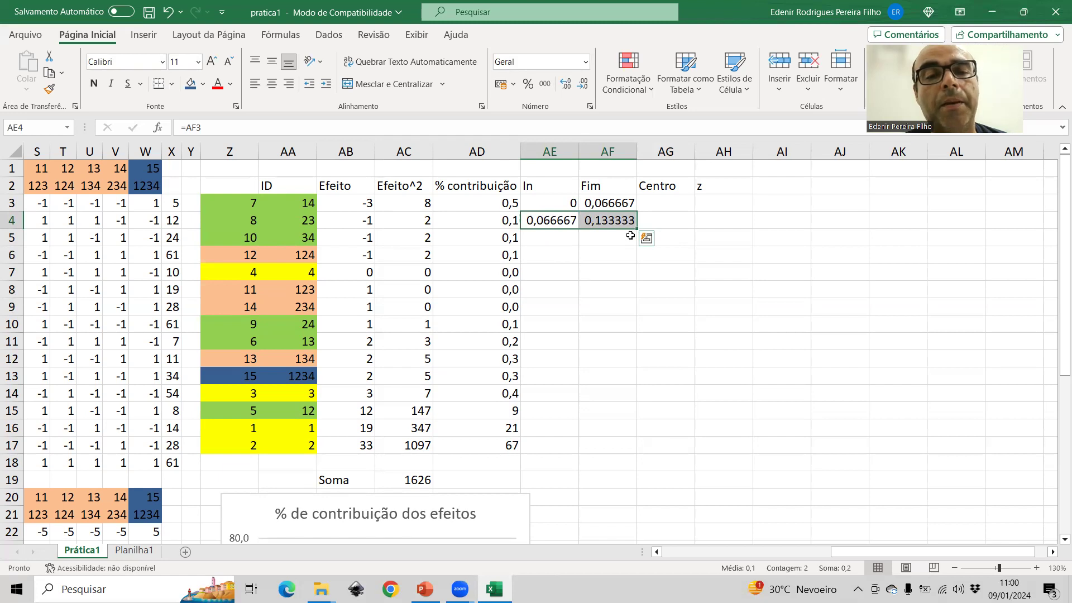
{"action": "left_click_drag", "start_coordinate": [634, 225], "coordinate": [623, 453]}
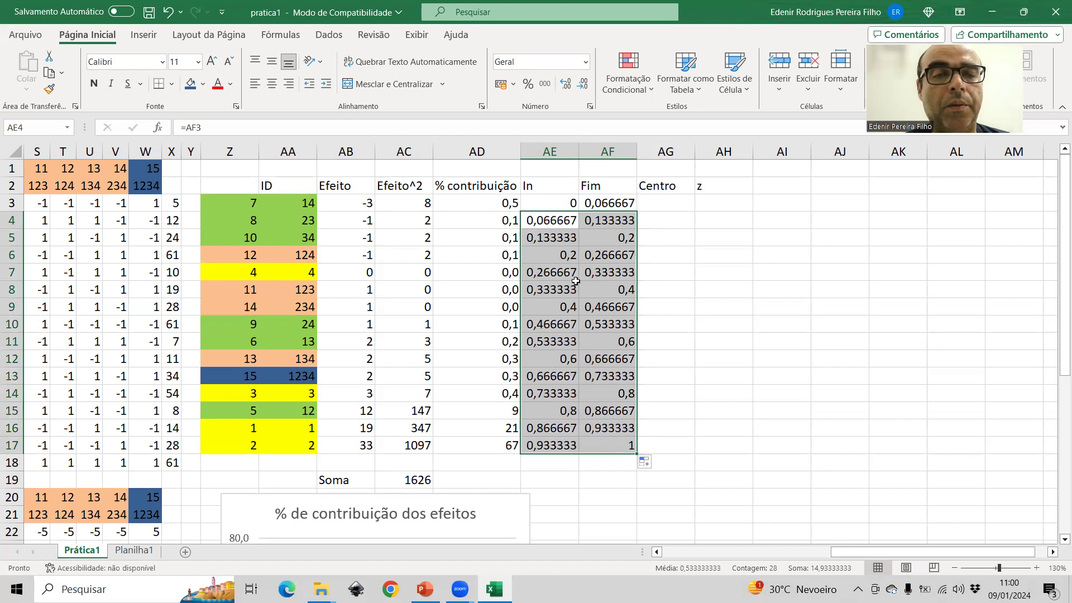
{"action": "left_click", "coordinate": [563, 198]}
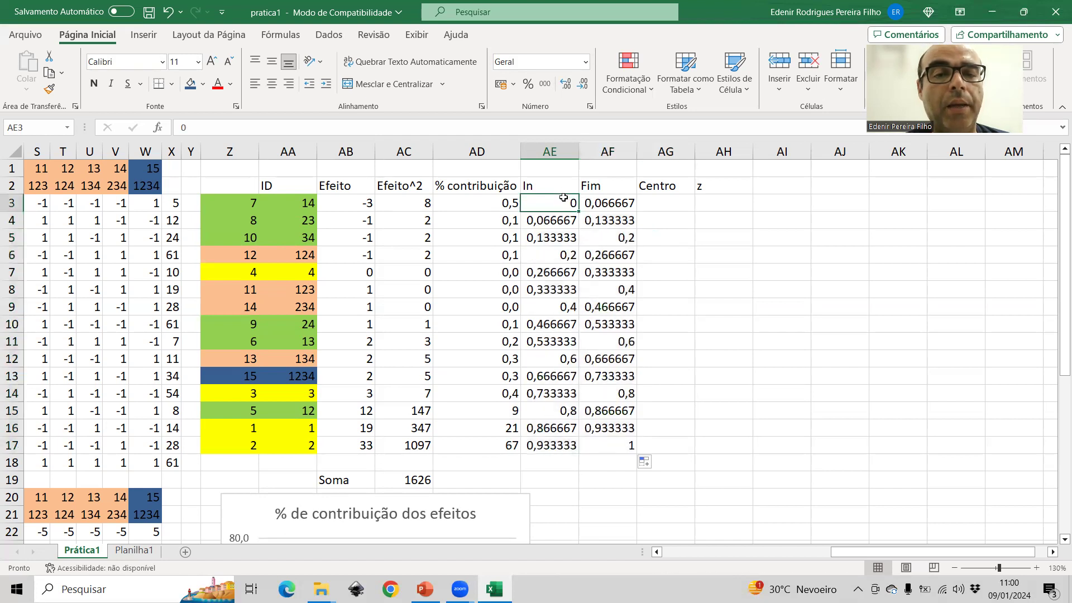
{"action": "left_click", "coordinate": [609, 445]}
Calculate the first interval's Centro in AG3 as the average (média) of AE3:AF3.
{"action": "left_click", "coordinate": [654, 203]}
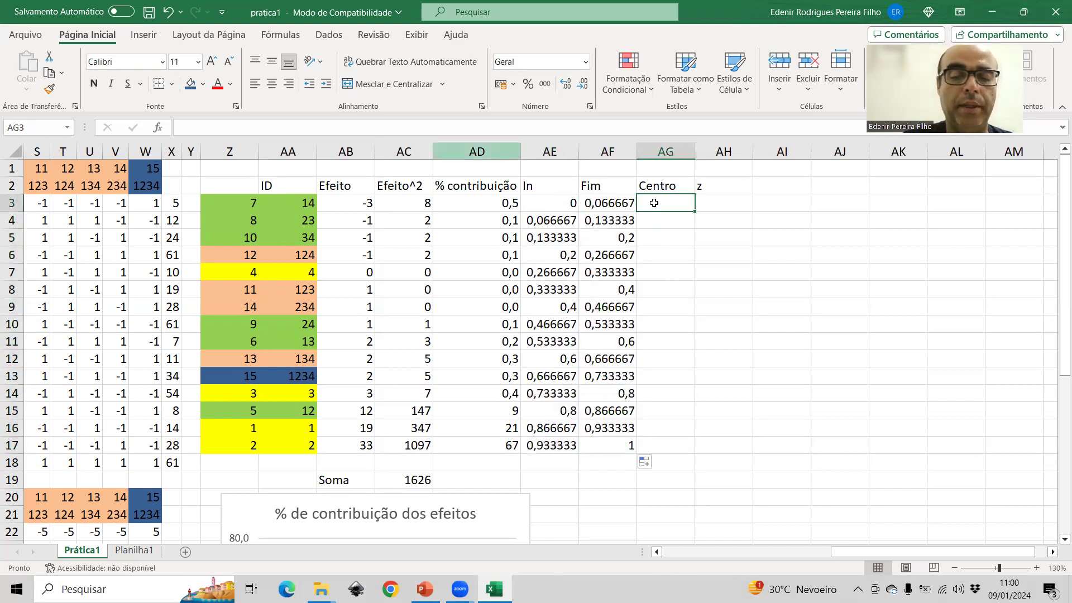
{"action": "type", "text": "=media(AE3:AF3"}
{"action": "key", "text": "Return"}
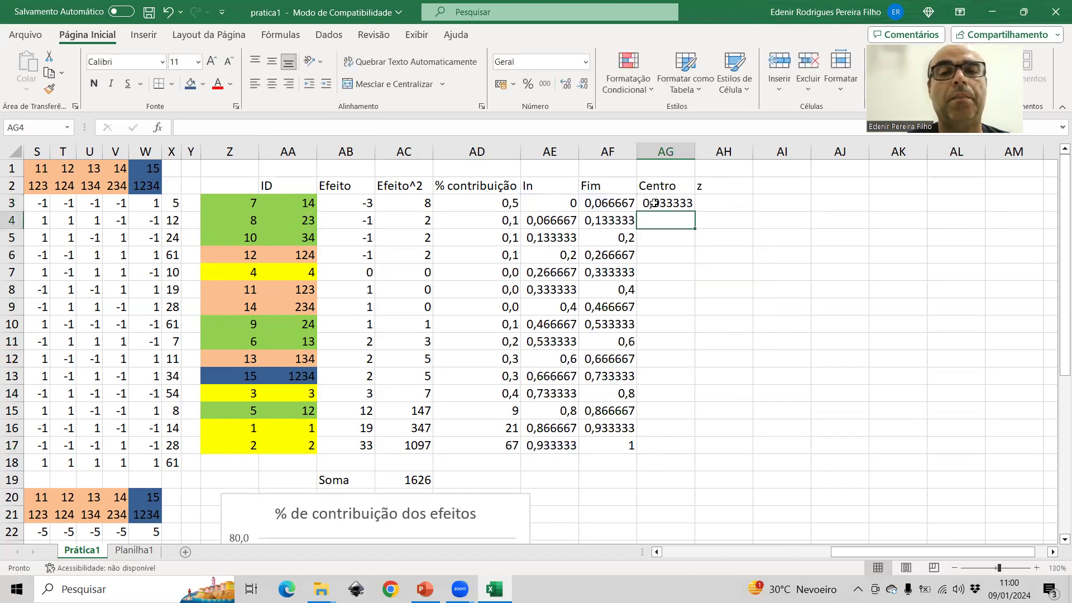
Fill the Centro average formula from AG3 down to row 17.
{"action": "left_click", "coordinate": [676, 207]}
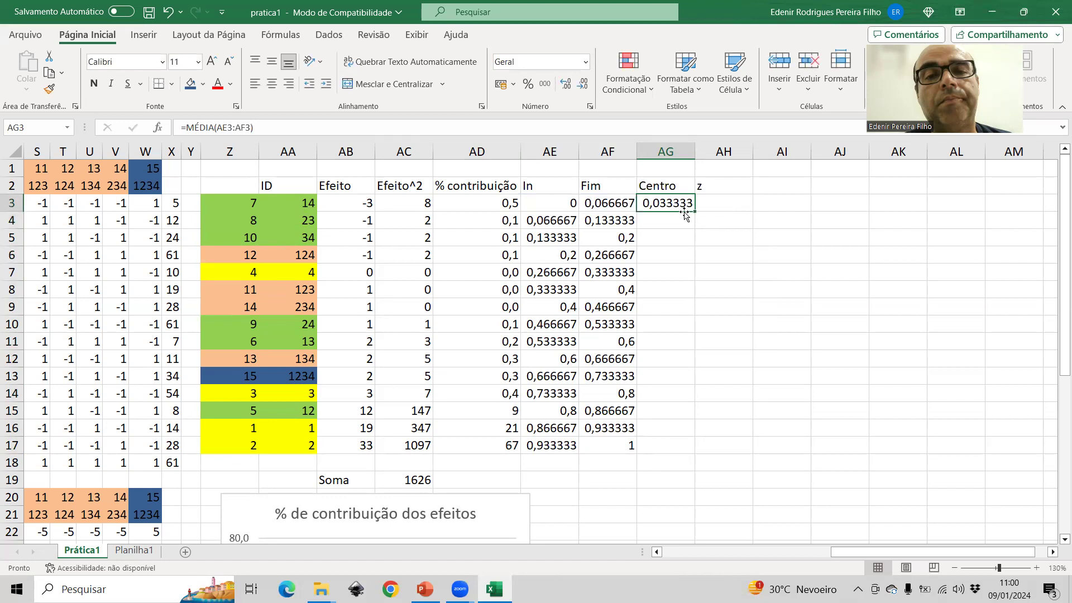
{"action": "double_click", "coordinate": [694, 212]}
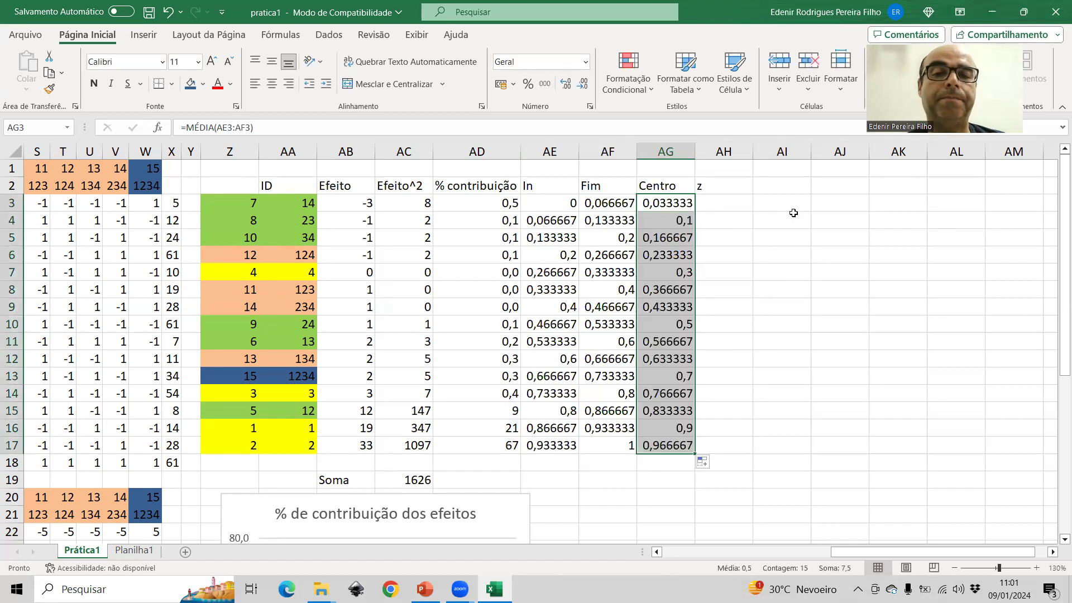
Start inserting a function in AH3 and look through the functions beginning with N for an inverse normal one.
{"action": "left_click", "coordinate": [724, 203]}
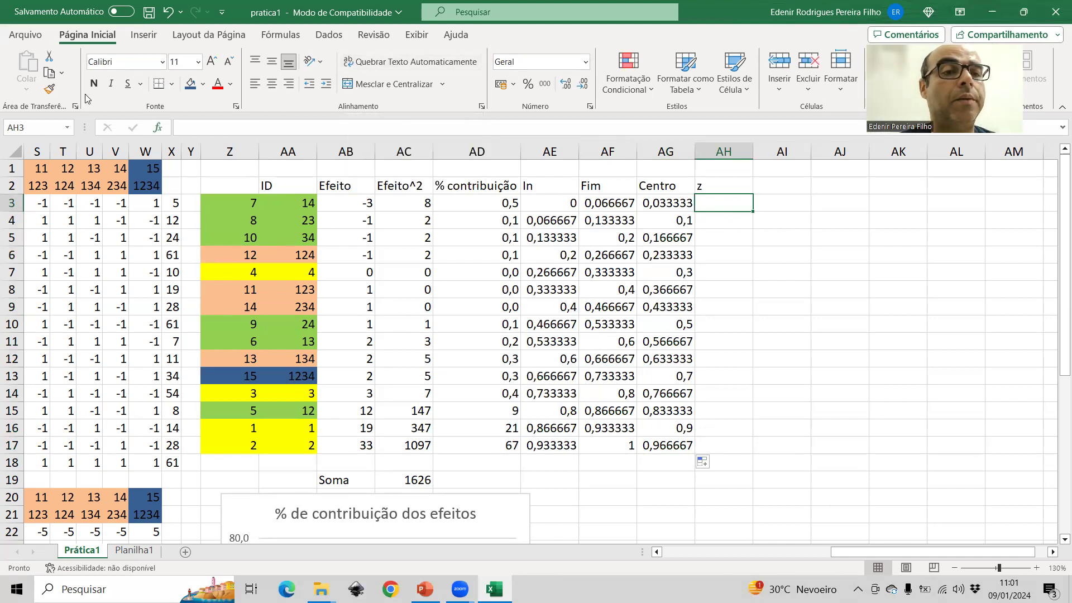
{"action": "key", "text": "shift+F3"}
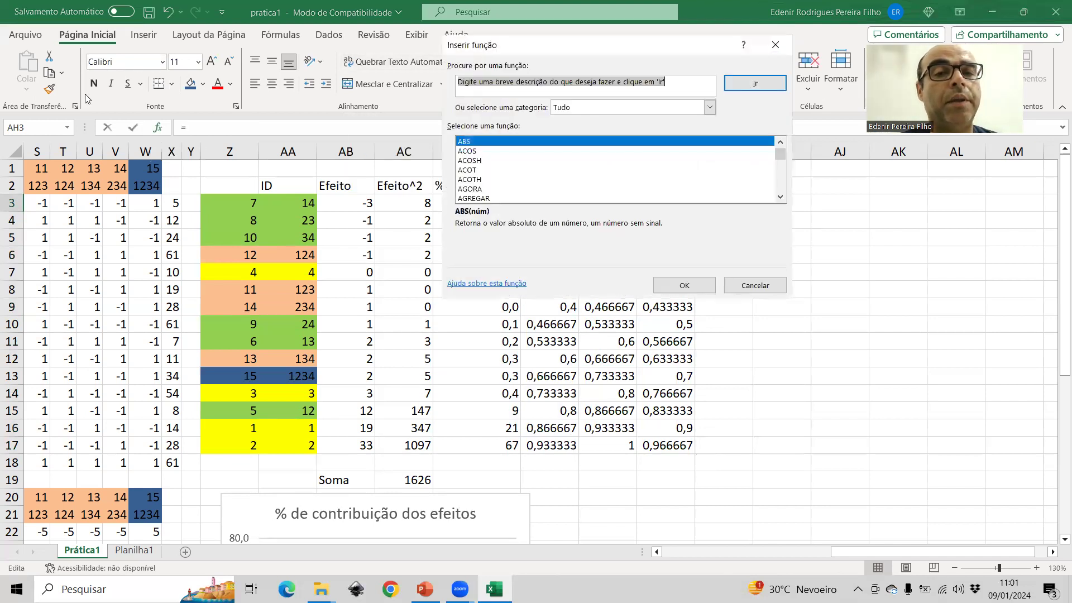
{"action": "key", "text": "n"}
{"action": "key", "text": "o"}
{"action": "key", "text": "Down"}
{"action": "key", "text": "Down"}
{"action": "key", "text": "Down"}
{"action": "key", "text": "Down"}
{"action": "key", "text": "Down"}
{"action": "key", "text": "Down"}
{"action": "key", "text": "Down"}
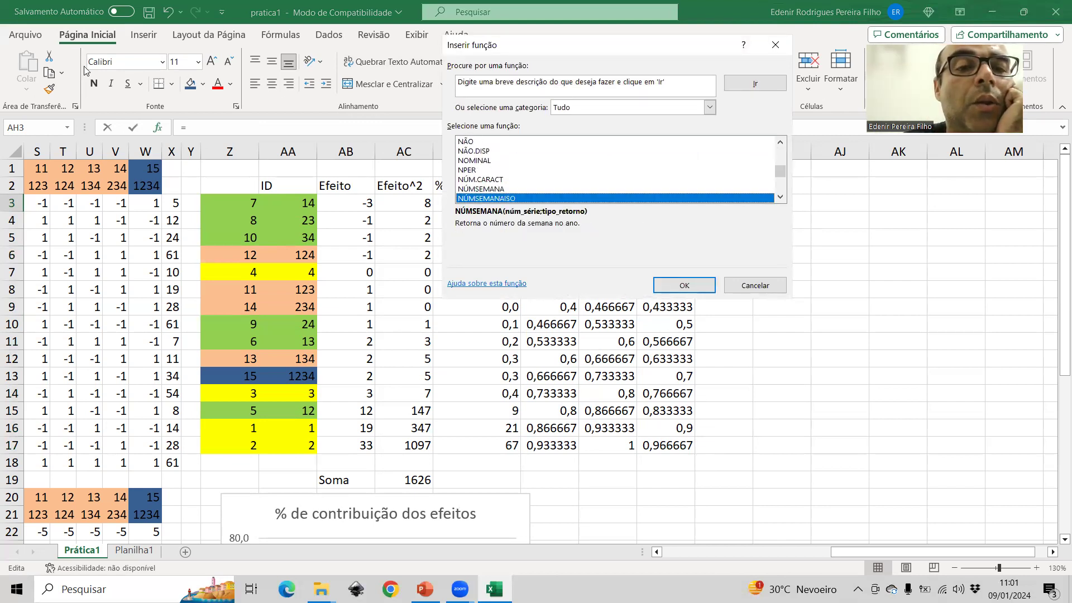
{"action": "key", "text": "Up"}
{"action": "key", "text": "Up"}
{"action": "key", "text": "Up"}
{"action": "key", "text": "Up"}
{"action": "key", "text": "Up"}
{"action": "key", "text": "Up"}
{"action": "key", "text": "Up"}
{"action": "key", "text": "Up"}
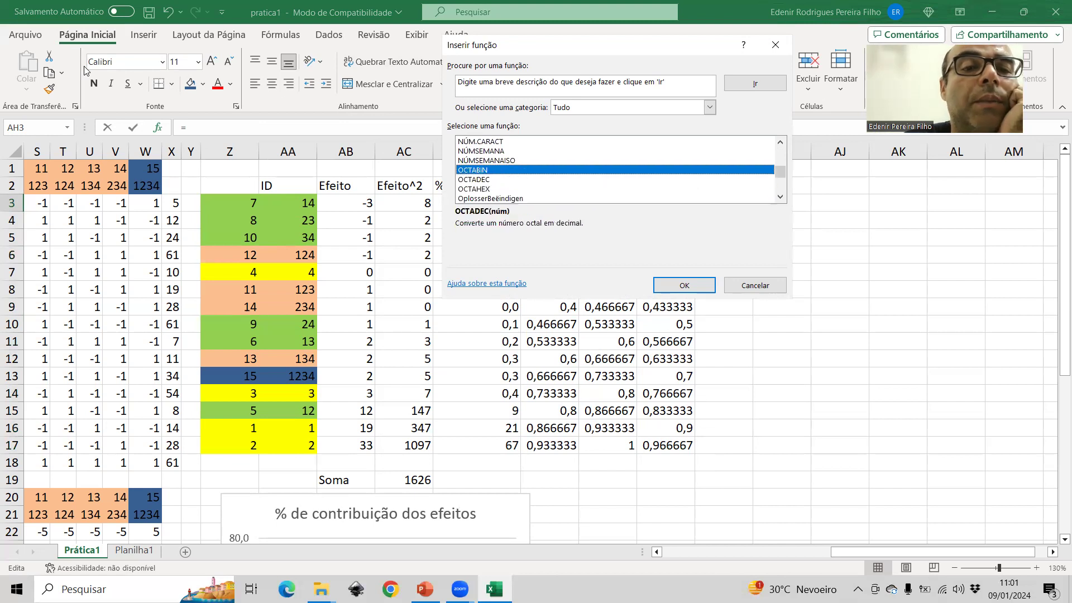
{"action": "key", "text": "Up"}
{"action": "key", "text": "Up"}
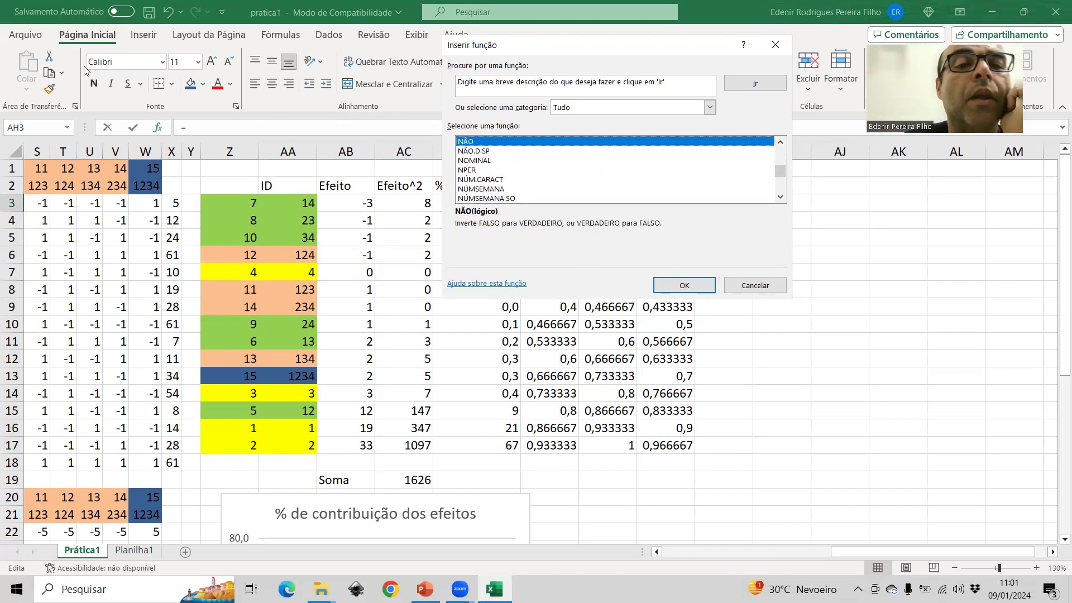
{"action": "key", "text": "Up"}
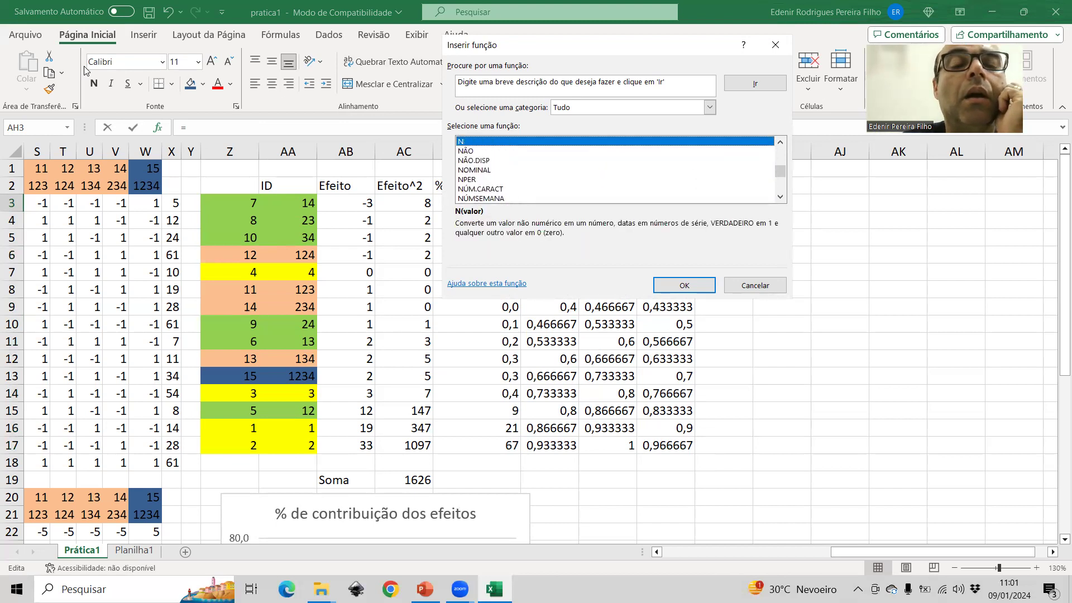
{"action": "key", "text": "Down"}
{"action": "key", "text": "Down"}
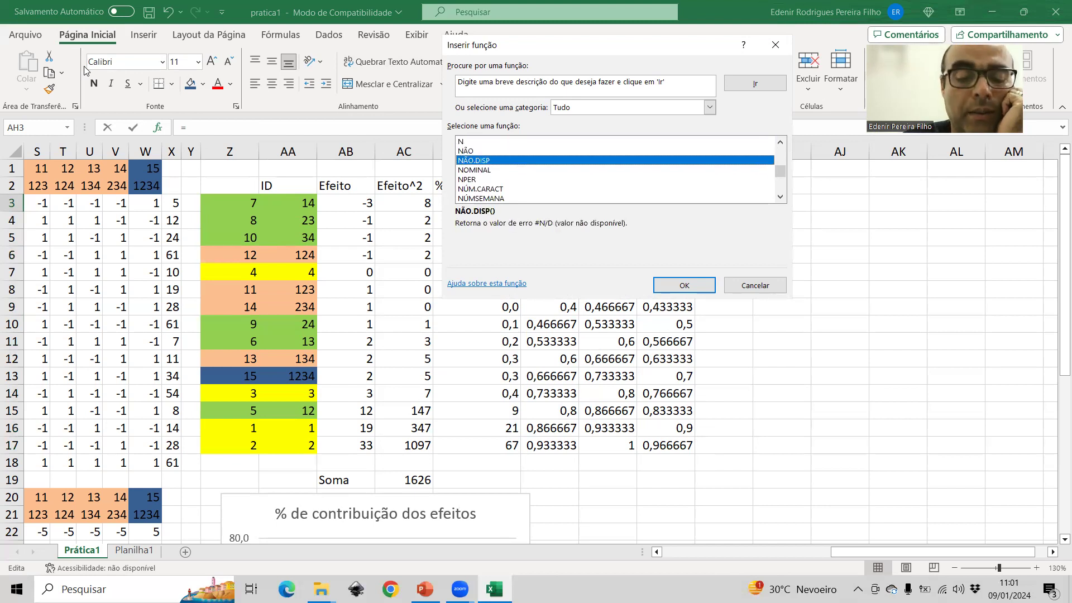
Calculate the first z value in AH3 with the INV.NORMP function, using the centre in AG3 as the probability.
{"action": "key", "text": "i"}
{"action": "key", "text": "Down"}
{"action": "key", "text": "Down"}
{"action": "key", "text": "Down"}
{"action": "key", "text": "Down"}
{"action": "key", "text": "Down"}
{"action": "key", "text": "Down"}
{"action": "key", "text": "Down"}
{"action": "key", "text": "Down"}
{"action": "key", "text": "Down"}
{"action": "key", "text": "Down"}
{"action": "key", "text": "Down"}
{"action": "key", "text": "Down"}
{"action": "key", "text": "Down"}
{"action": "key", "text": "Down"}
{"action": "key", "text": "Down"}
{"action": "key", "text": "Down"}
{"action": "key", "text": "Down"}
{"action": "key", "text": "Down"}
{"action": "key", "text": "Down"}
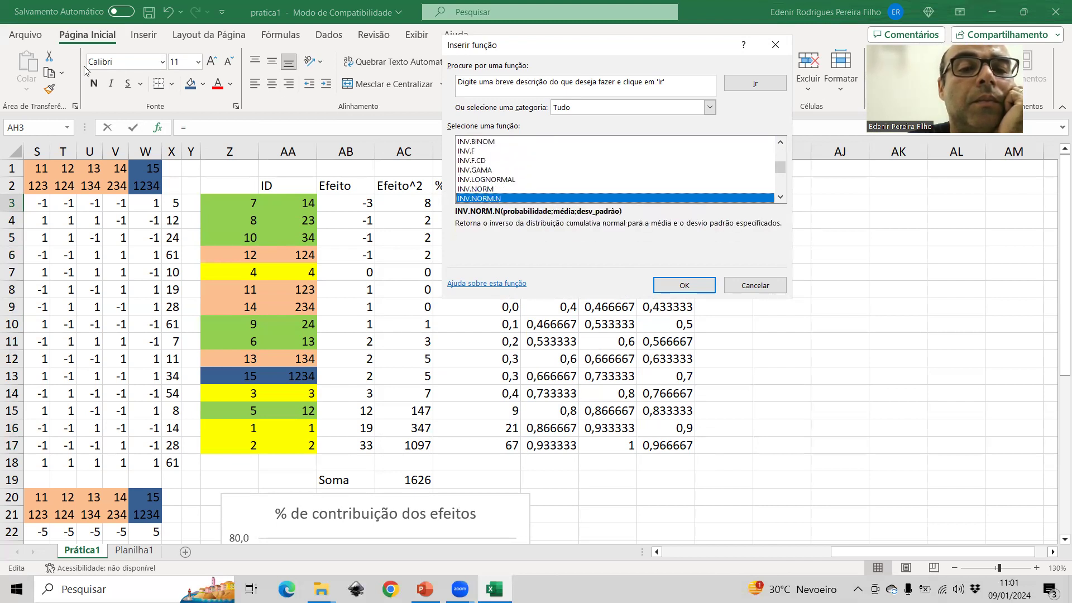
{"action": "key", "text": "Down"}
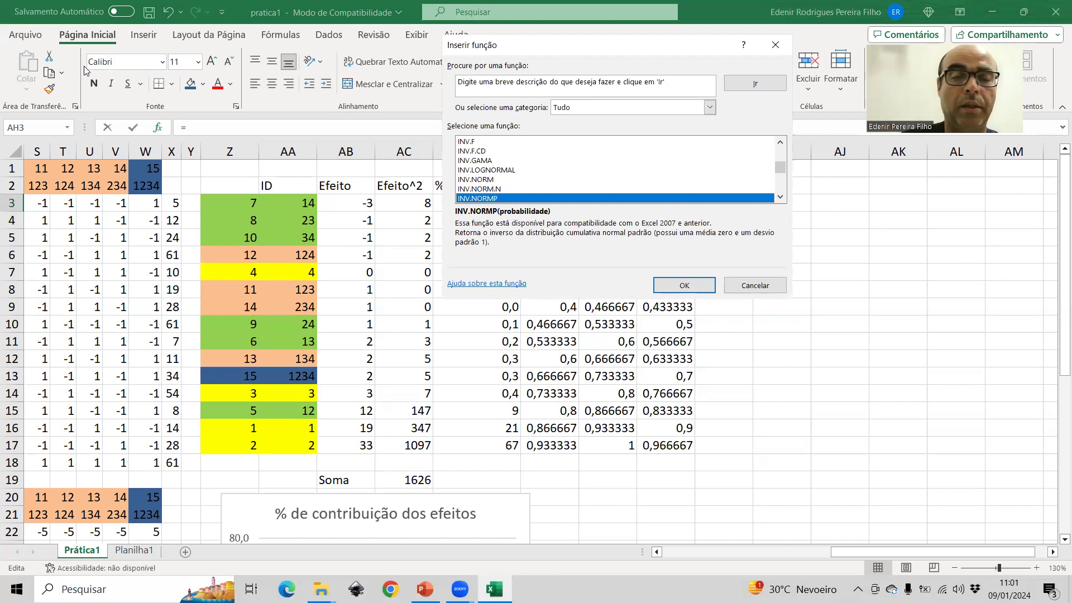
{"action": "key", "text": "Return"}
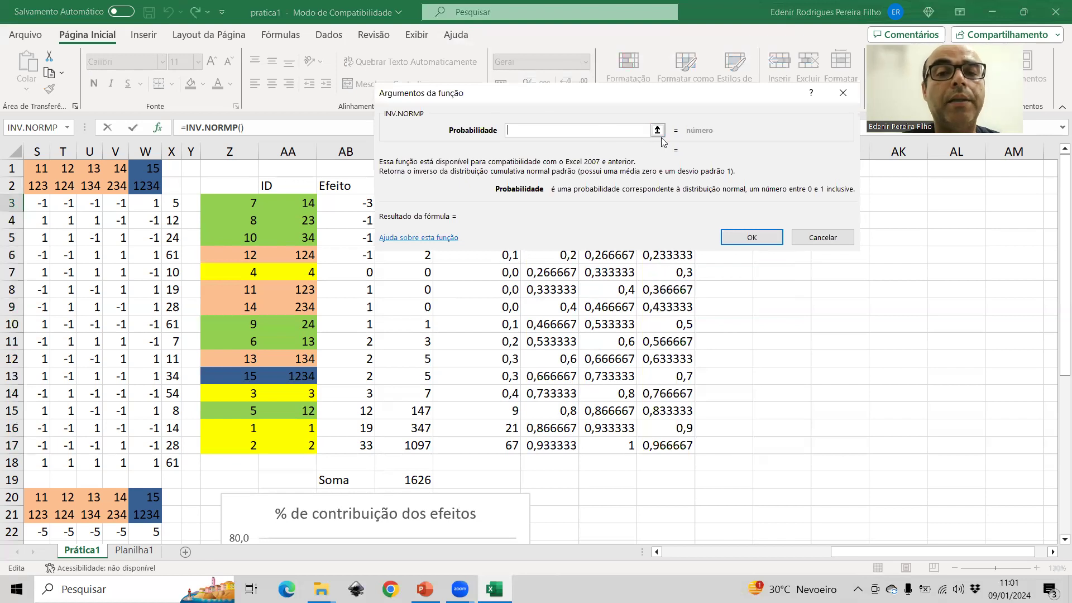
{"action": "left_click", "coordinate": [657, 130]}
{"action": "left_click", "coordinate": [675, 203]}
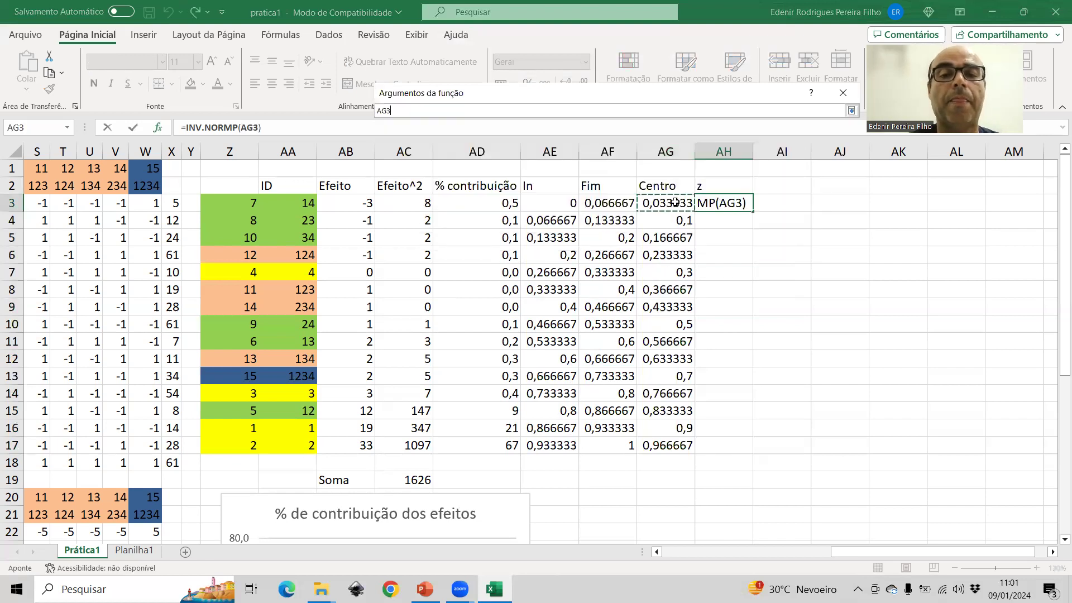
{"action": "left_click", "coordinate": [757, 235]}
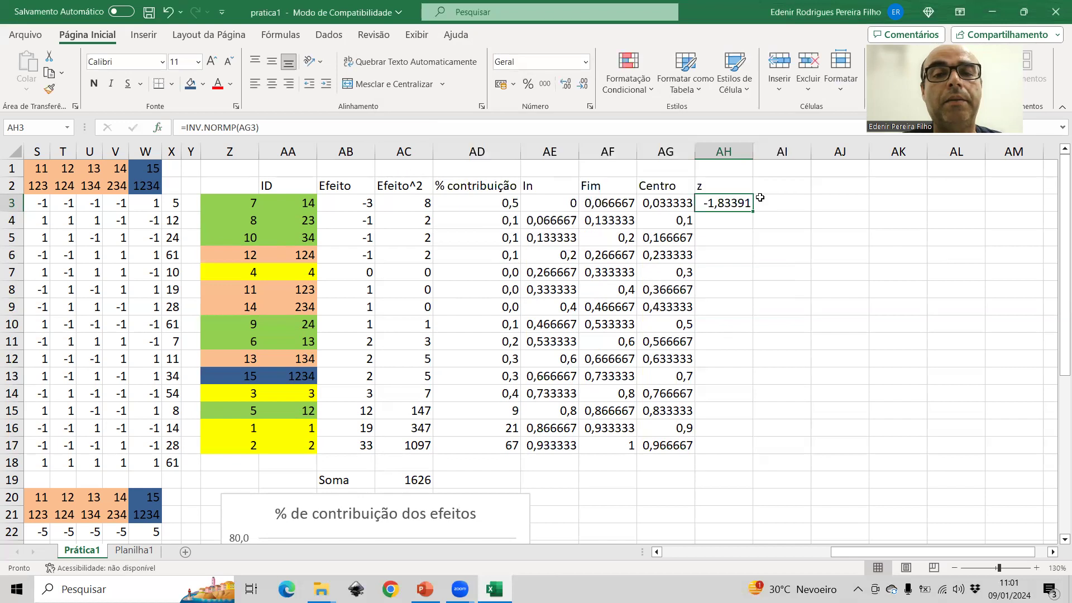
Fill the z formula from AH3 down to row 17 and check the middle z value against its centre in row 10.
{"action": "double_click", "coordinate": [753, 211]}
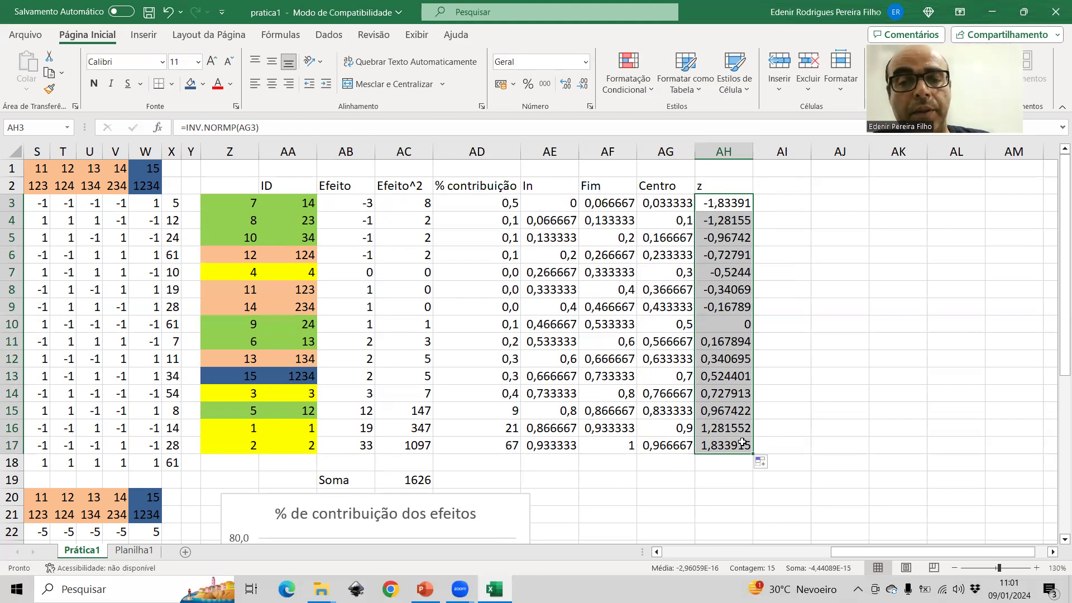
{"action": "left_click", "coordinate": [708, 321]}
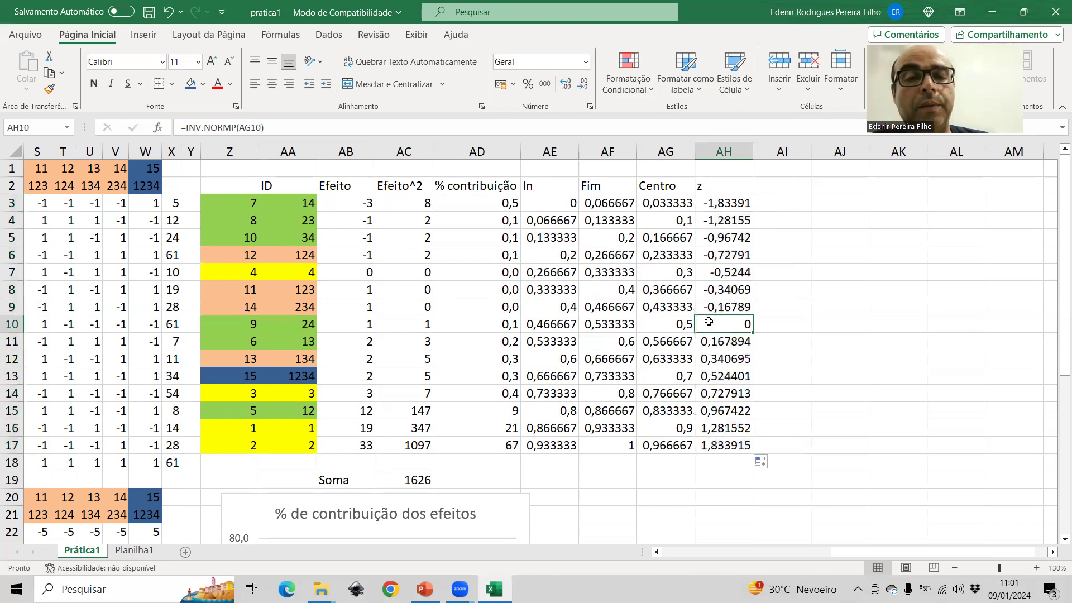
{"action": "left_click", "coordinate": [674, 324]}
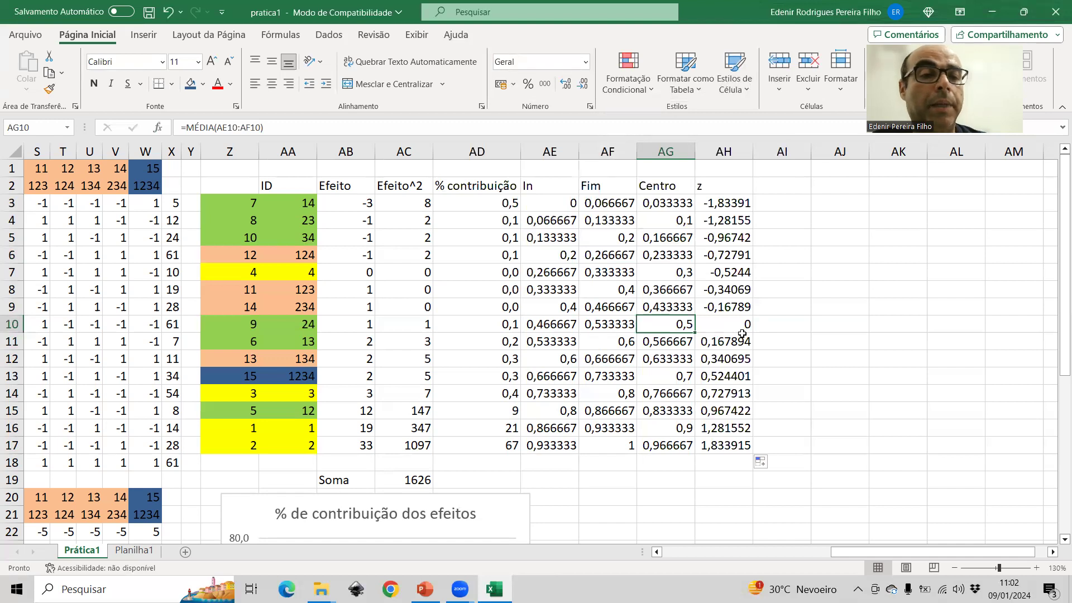
Insert a markers-only scatter chart of the Efeito values in AB3:AB17 against the z values in AH3:AH17.
{"action": "left_click_drag", "start_coordinate": [327, 201], "coordinate": [337, 440]}
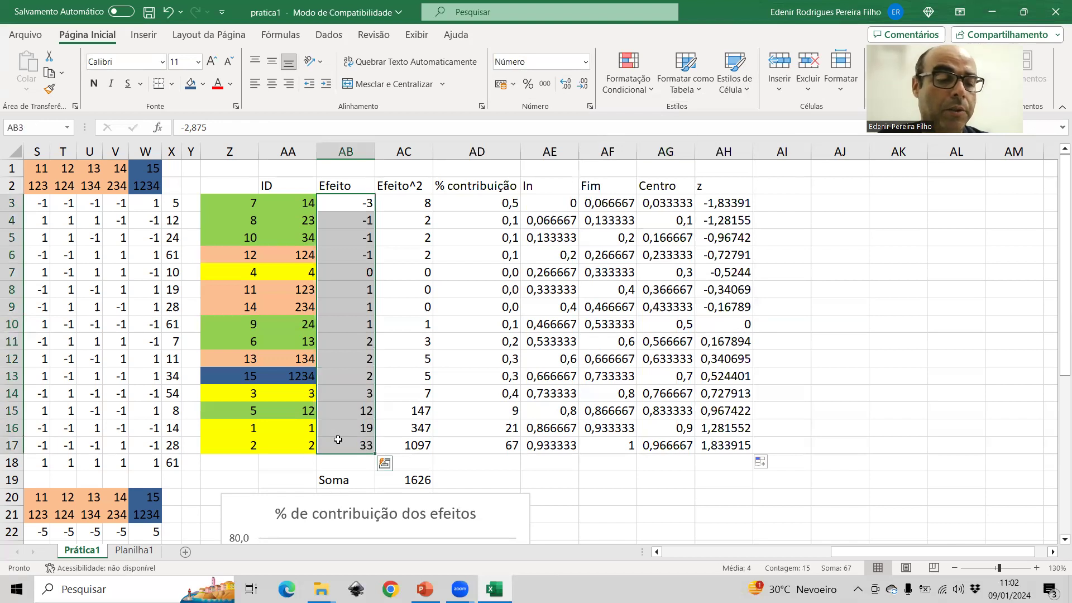
{"action": "left_click_drag", "start_coordinate": [736, 205], "coordinate": [745, 445]}
{"action": "left_click", "coordinate": [154, 37]}
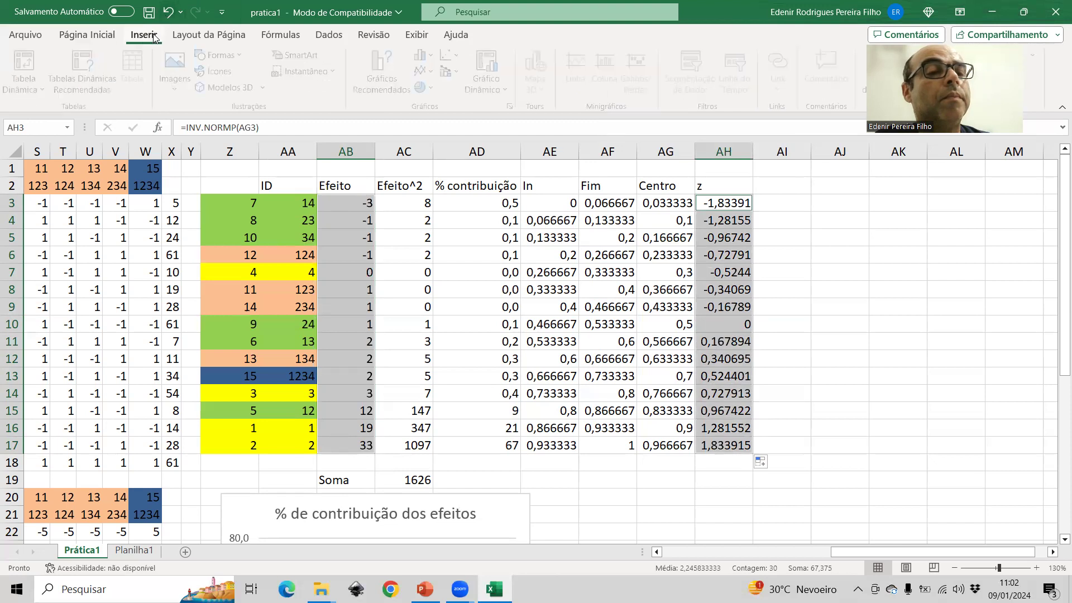
{"action": "left_click", "coordinate": [453, 54]}
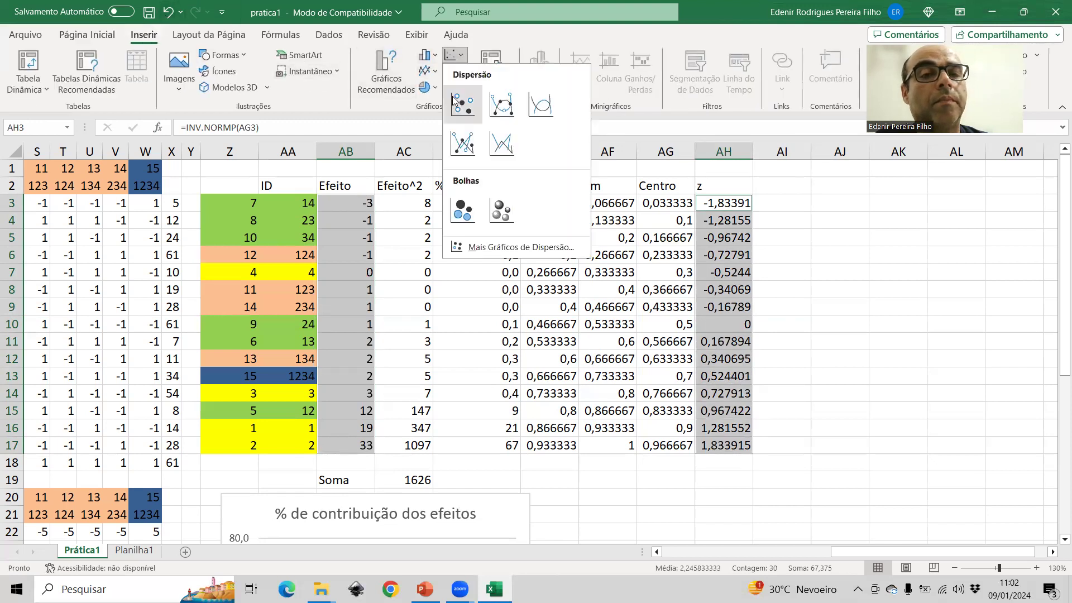
{"action": "left_click", "coordinate": [454, 101]}
Delete the title from the new scatter chart.
{"action": "left_click", "coordinate": [498, 245]}
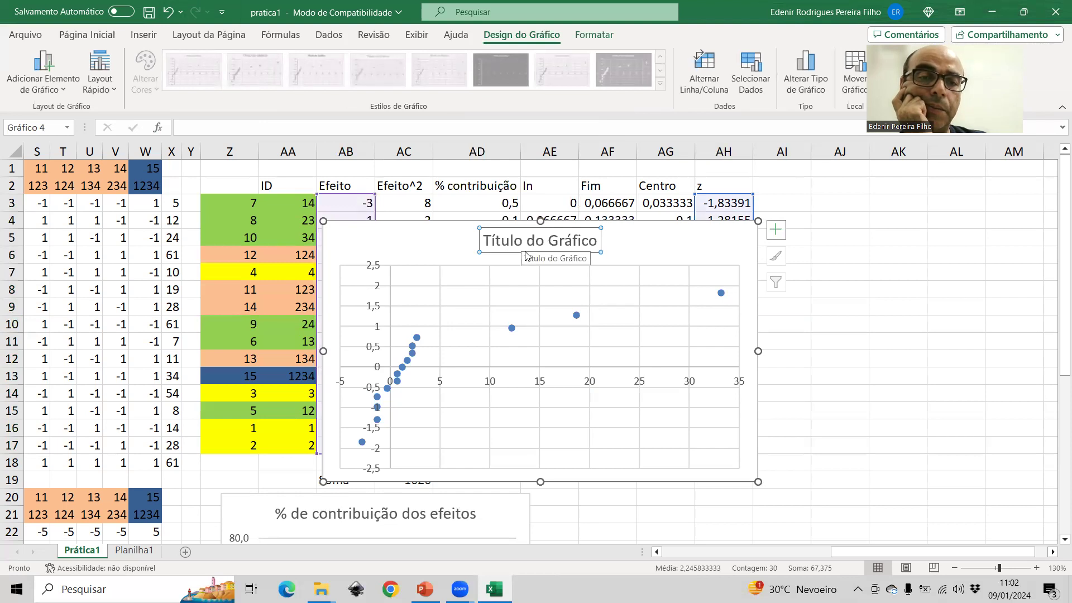
{"action": "left_click", "coordinate": [504, 252]}
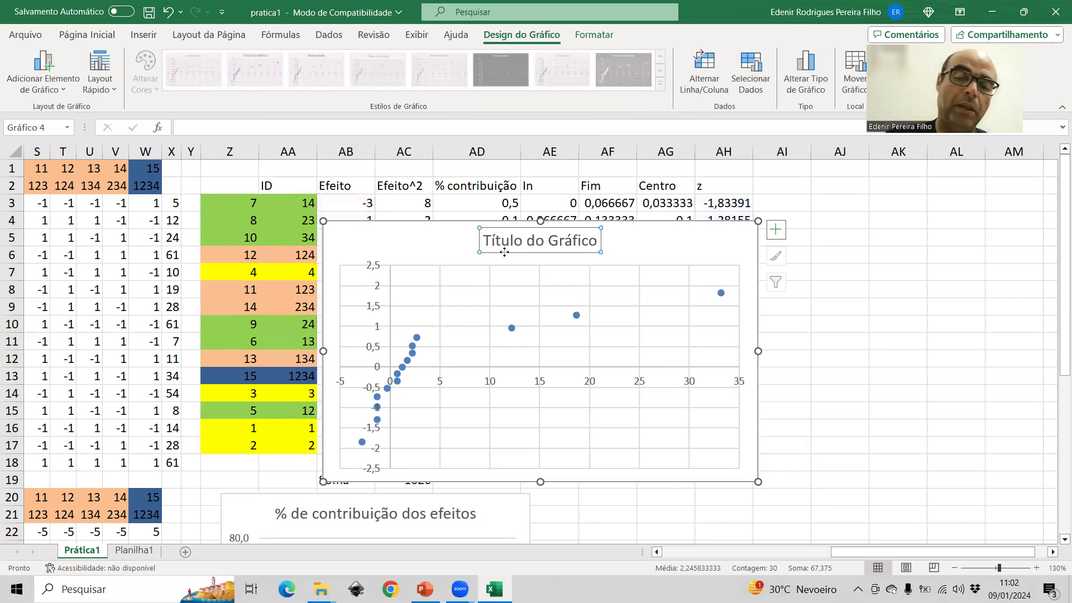
{"action": "key", "text": "Delete"}
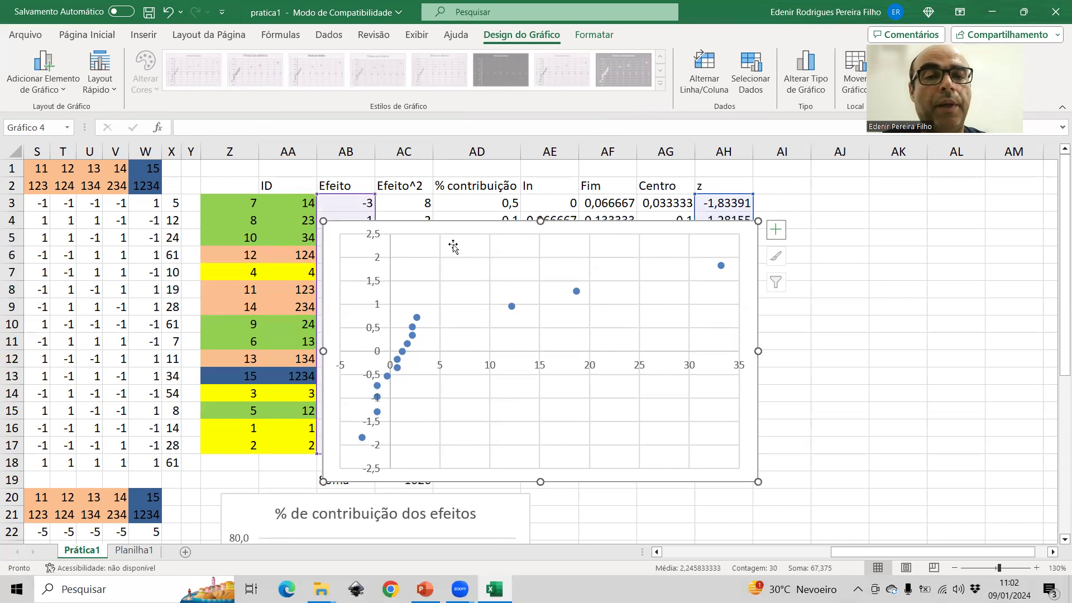
Narrow the scatter chart and place it beside the z column, starting at column AI.
{"action": "left_click_drag", "start_coordinate": [758, 351], "coordinate": [644, 353]}
{"action": "left_click_drag", "start_coordinate": [424, 226], "coordinate": [853, 201]}
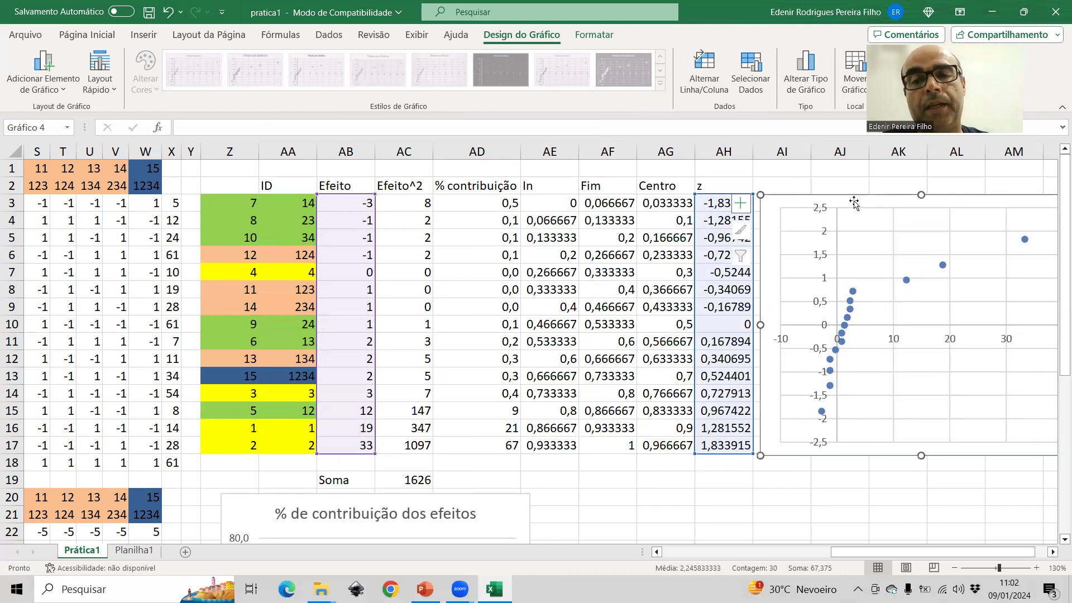
Add primary horizontal and primary vertical axis titles to the scatter chart.
{"action": "left_click", "coordinate": [45, 81]}
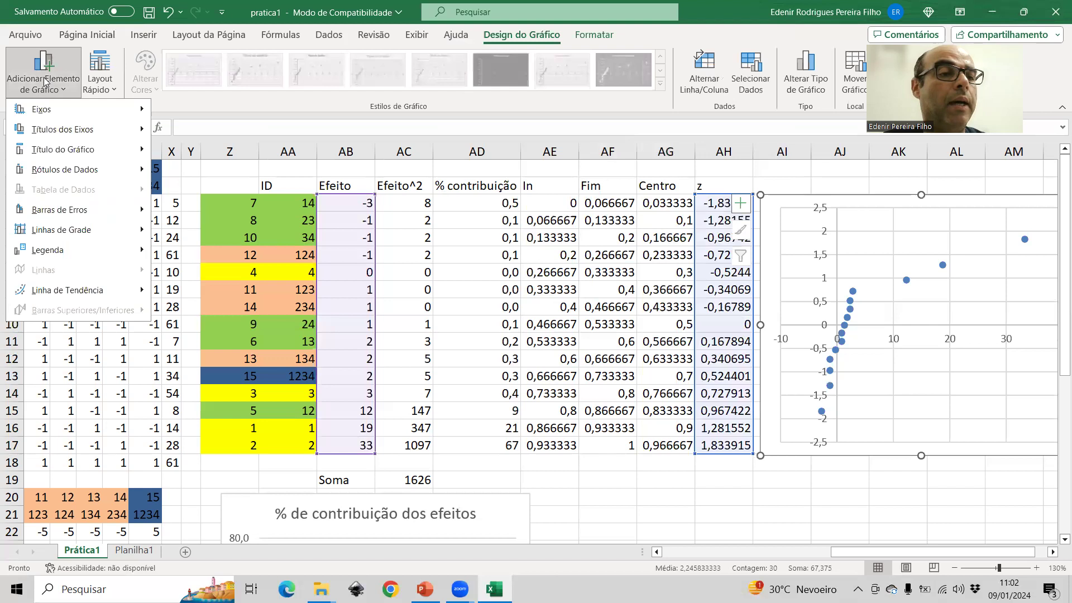
{"action": "mouse_move", "coordinate": [50, 134]}
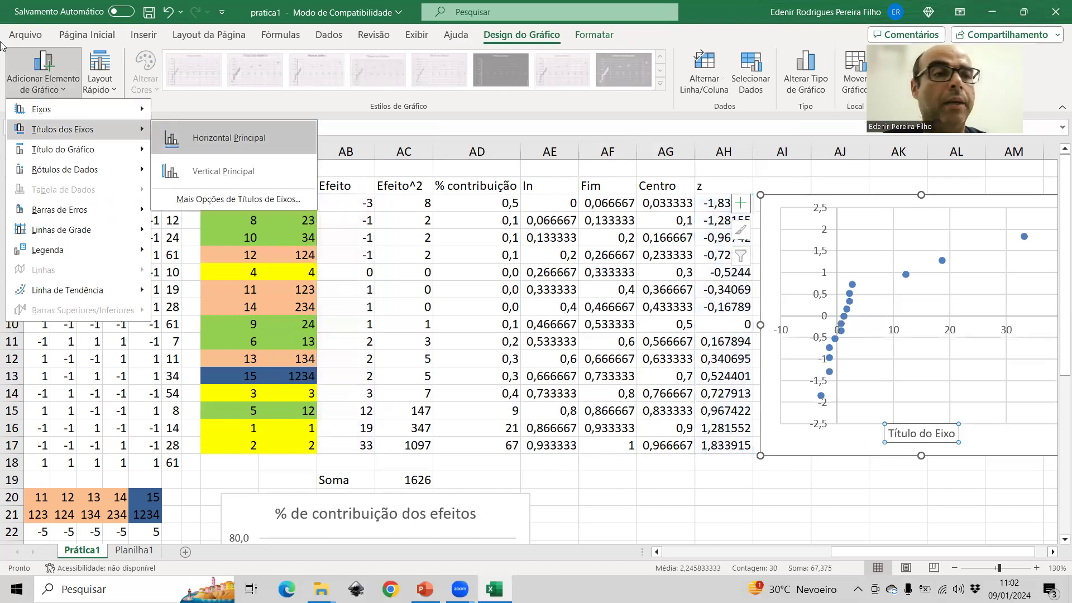
{"action": "left_click", "coordinate": [229, 138]}
{"action": "left_click", "coordinate": [41, 76]}
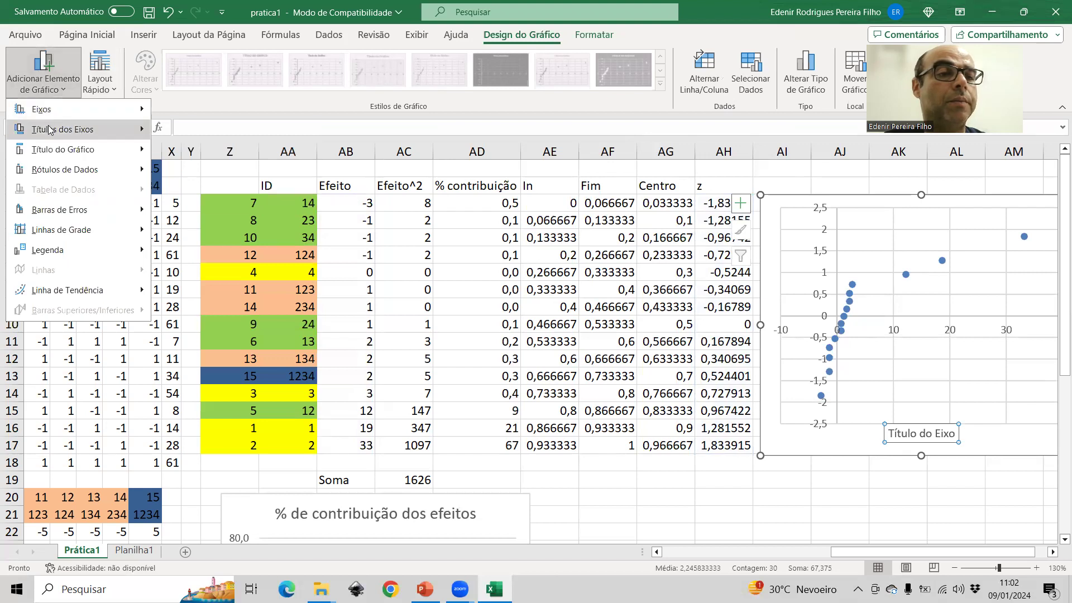
{"action": "mouse_move", "coordinate": [50, 130]}
{"action": "left_click", "coordinate": [218, 172]}
Change the scatter chart's horizontal axis title to "Efeito".
{"action": "left_click", "coordinate": [907, 438]}
{"action": "left_click", "coordinate": [907, 438]}
{"action": "key", "text": "shift+Right"}
{"action": "key", "text": "shift+Right"}
{"action": "key", "text": "shift+Right"}
{"action": "key", "text": "shift+Right"}
{"action": "key", "text": "shift+Right"}
{"action": "key", "text": "shift+Right"}
{"action": "key", "text": "shift+Right"}
{"action": "key", "text": "shift+Right"}
{"action": "key", "text": "shift+Right"}
{"action": "key", "text": "shift+Right"}
{"action": "key", "text": "shift+Right"}
{"action": "key", "text": "shift+Right"}
{"action": "key", "text": "shift+Right"}
{"action": "key", "text": "shift+Right"}
{"action": "type", "text": "Efeito"}
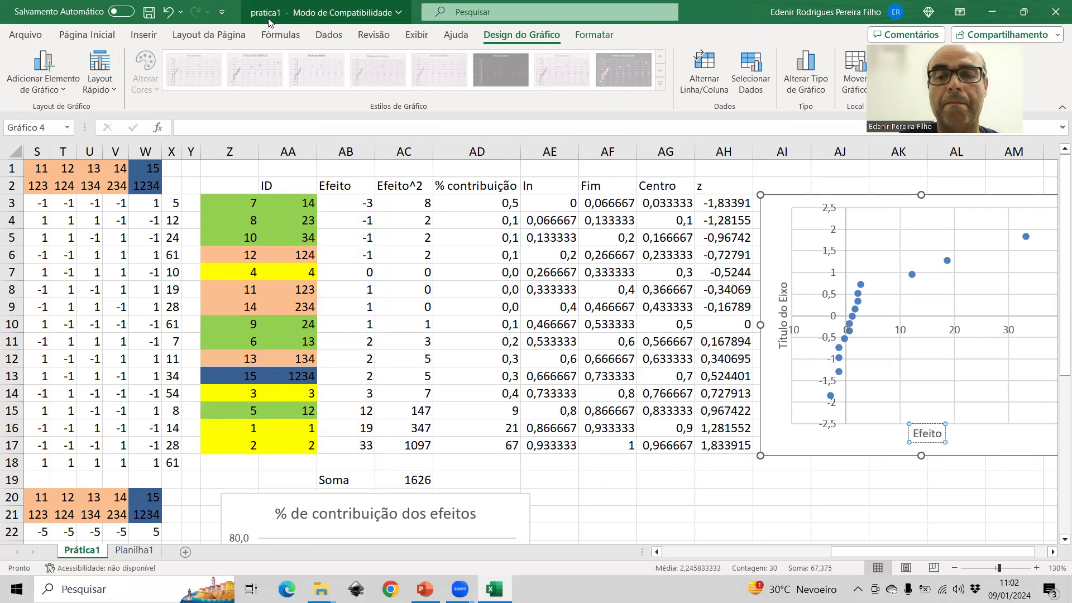
Change the scatter chart's vertical axis title to "z" and deselect the chart.
{"action": "left_click", "coordinate": [782, 338]}
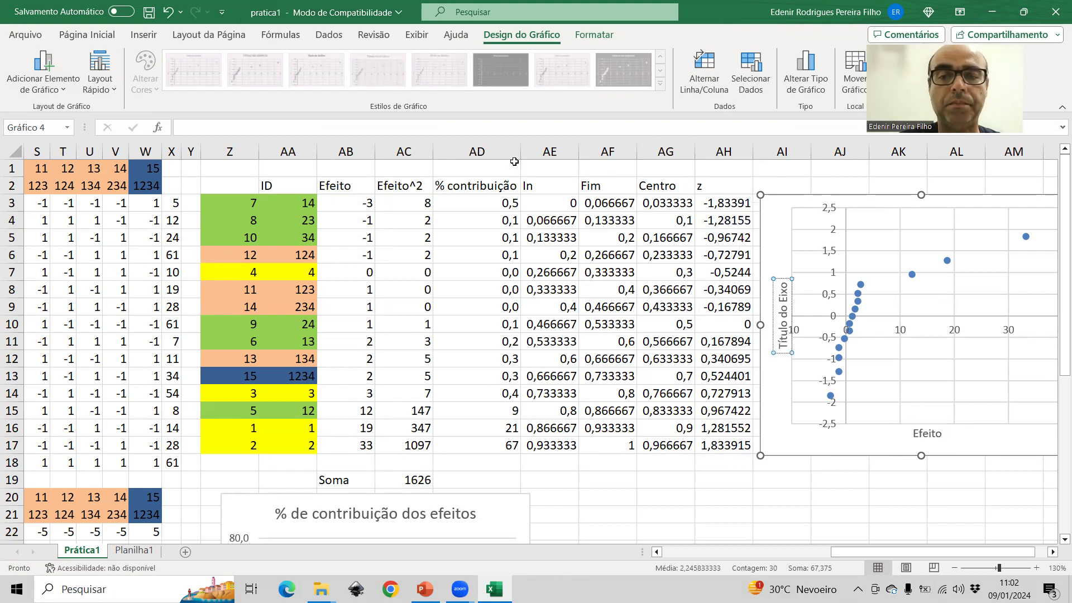
{"action": "key", "text": "shift+Right"}
{"action": "key", "text": "shift+Right"}
{"action": "key", "text": "shift+Right"}
{"action": "key", "text": "shift+Right"}
{"action": "key", "text": "shift+Right"}
{"action": "key", "text": "shift+Right"}
{"action": "key", "text": "shift+Right"}
{"action": "key", "text": "shift+Right"}
{"action": "key", "text": "shift+Right"}
{"action": "key", "text": "shift+Right"}
{"action": "key", "text": "shift+Right"}
{"action": "key", "text": "shift+Right"}
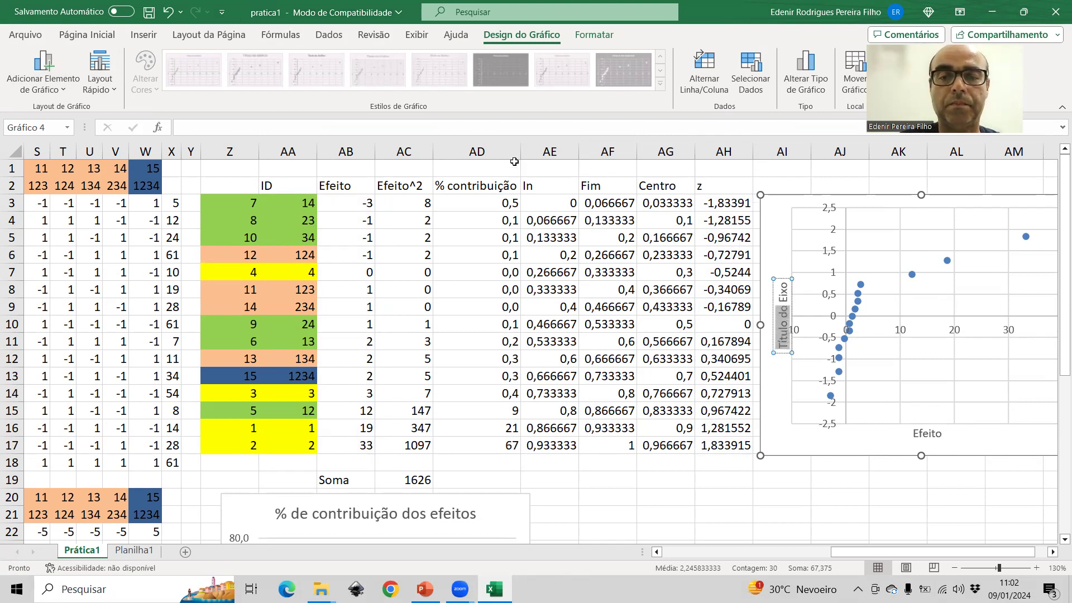
{"action": "key", "text": "shift+Right"}
{"action": "key", "text": "shift+Right"}
{"action": "type", "text": "z"}
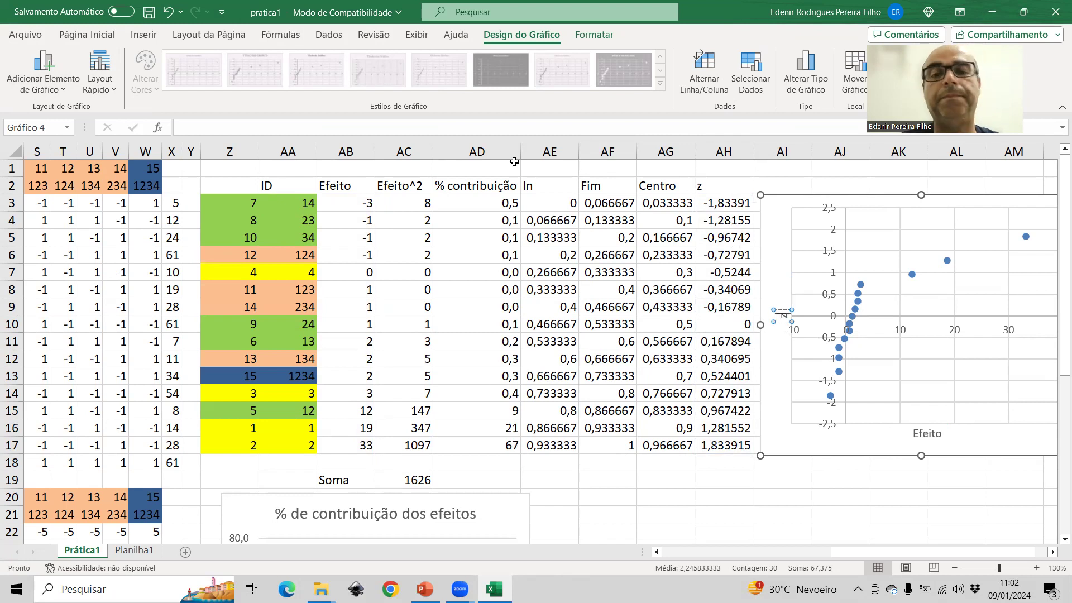
{"action": "left_click", "coordinate": [956, 497]}
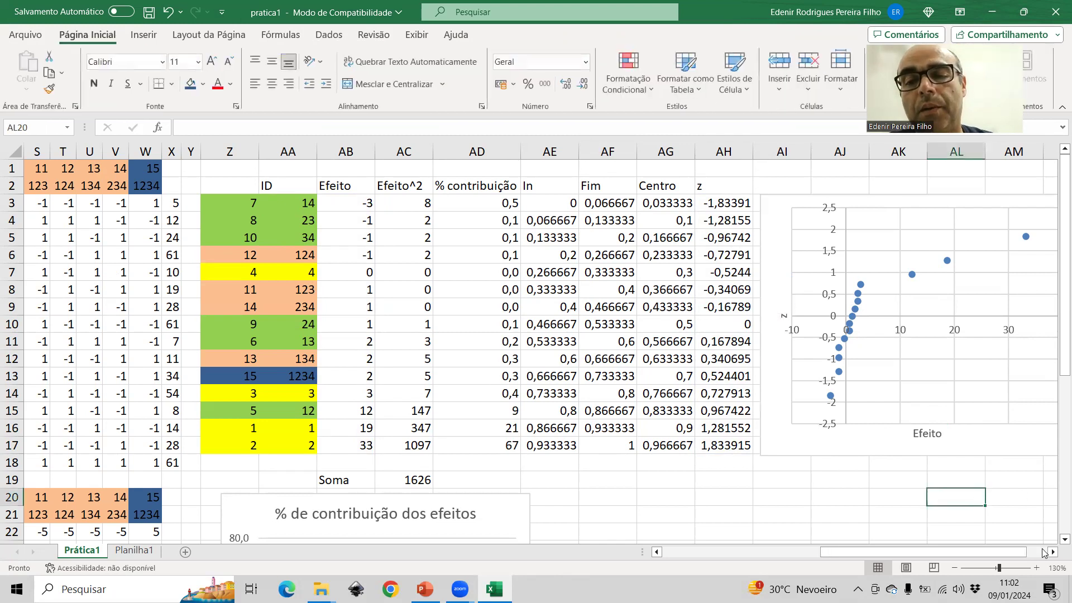
Draw a straight line on the scatter chart through the near-vertical run of points, from about (-3.5, -2.1) to (3.5, 1).
{"action": "left_click", "coordinate": [1053, 552]}
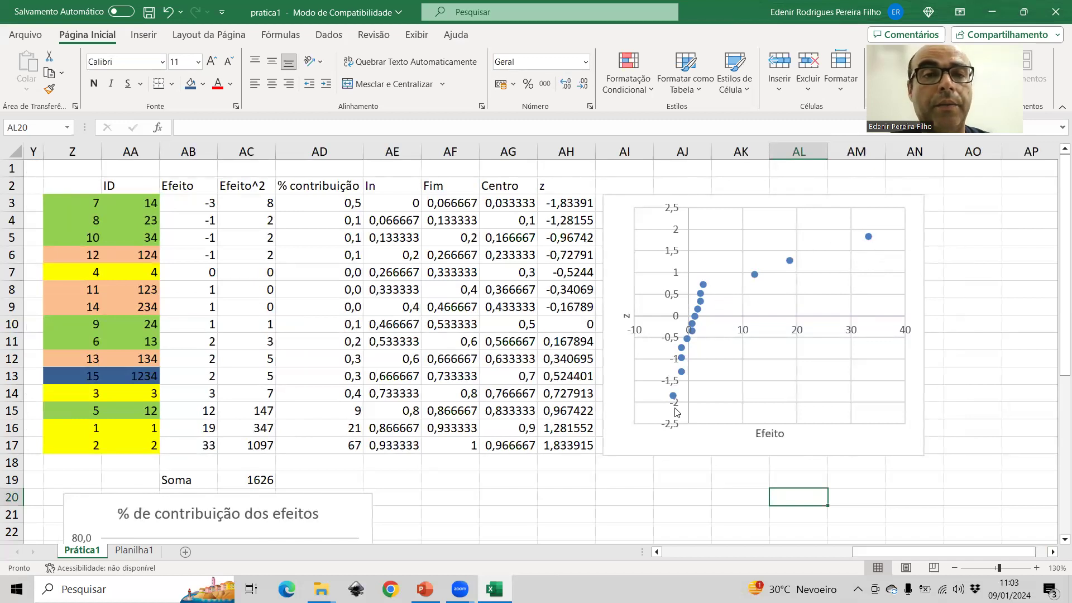
{"action": "left_click", "coordinate": [160, 36]}
{"action": "left_click", "coordinate": [179, 70]}
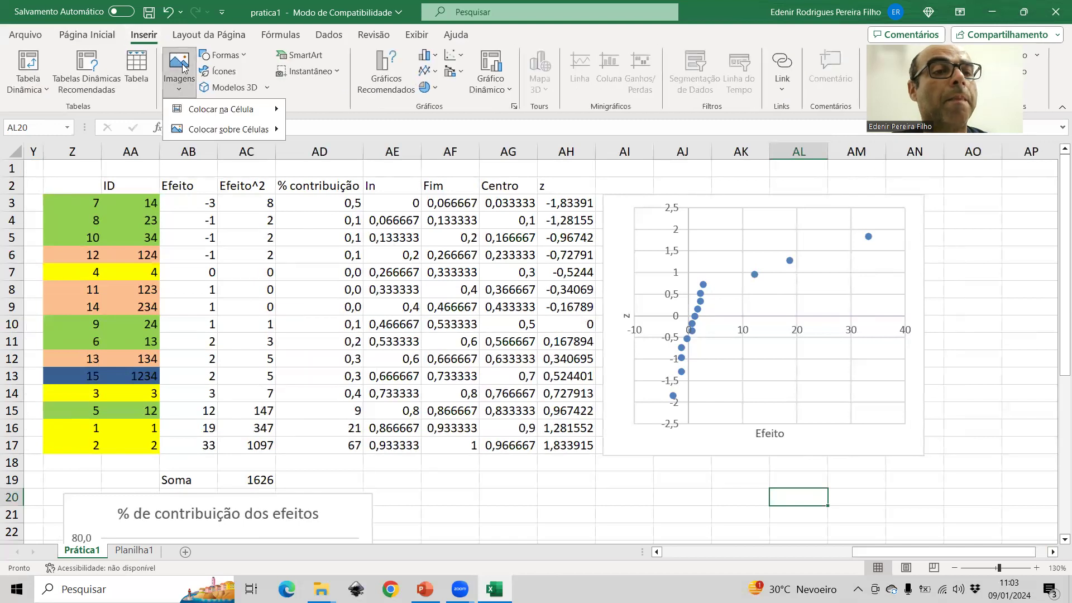
{"action": "left_click", "coordinate": [237, 55]}
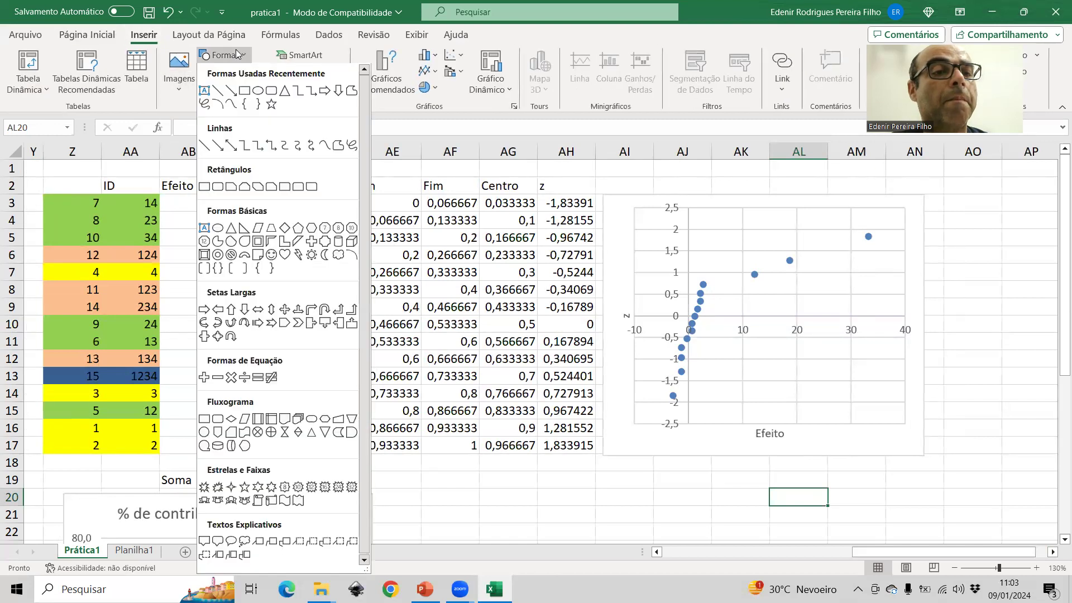
{"action": "left_click", "coordinate": [221, 93]}
{"action": "mouse_move", "coordinate": [669, 408]}
{"action": "left_mouse_down"}
{"action": "mouse_move", "coordinate": [693, 279]}
{"action": "mouse_move", "coordinate": [707, 272]}
{"action": "left_mouse_up"}
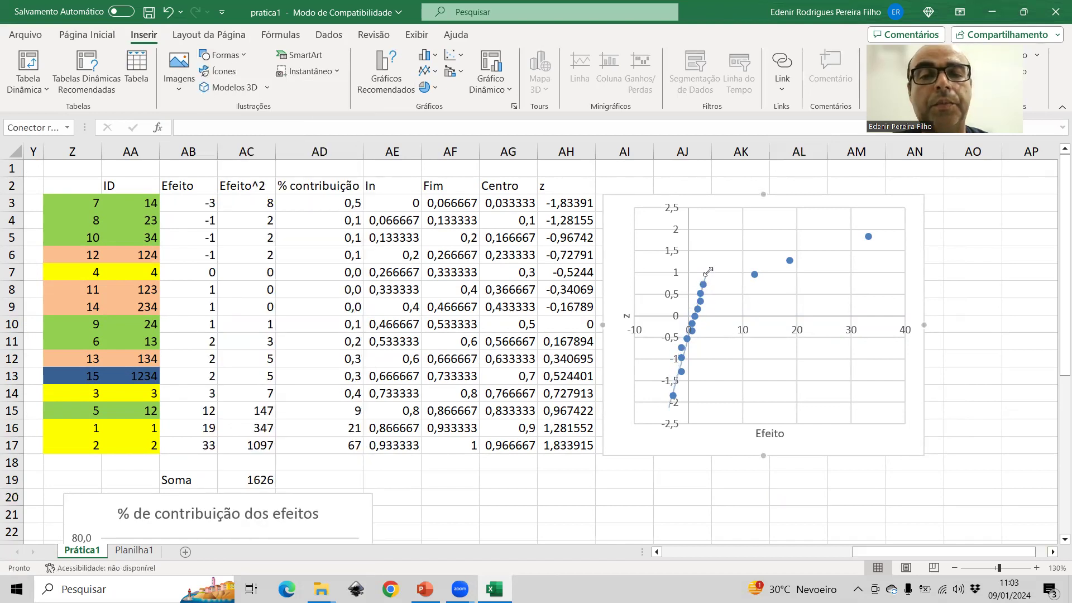
Format the drawn line with a red outline of 3 pt thickness and deselect it.
{"action": "left_click", "coordinate": [357, 71]}
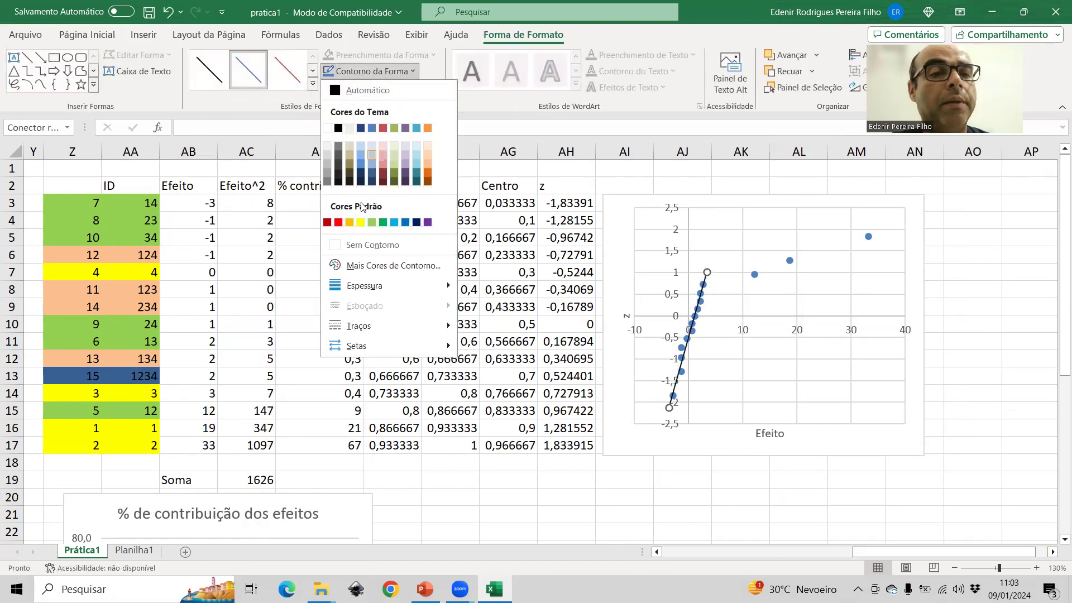
{"action": "left_click", "coordinate": [340, 223]}
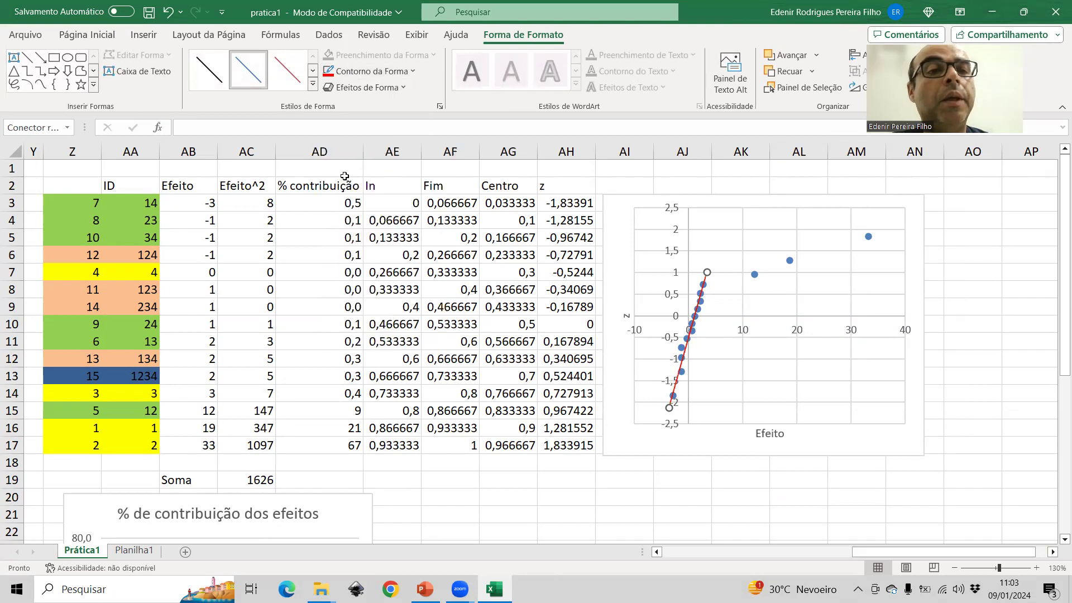
{"action": "left_click", "coordinate": [349, 72]}
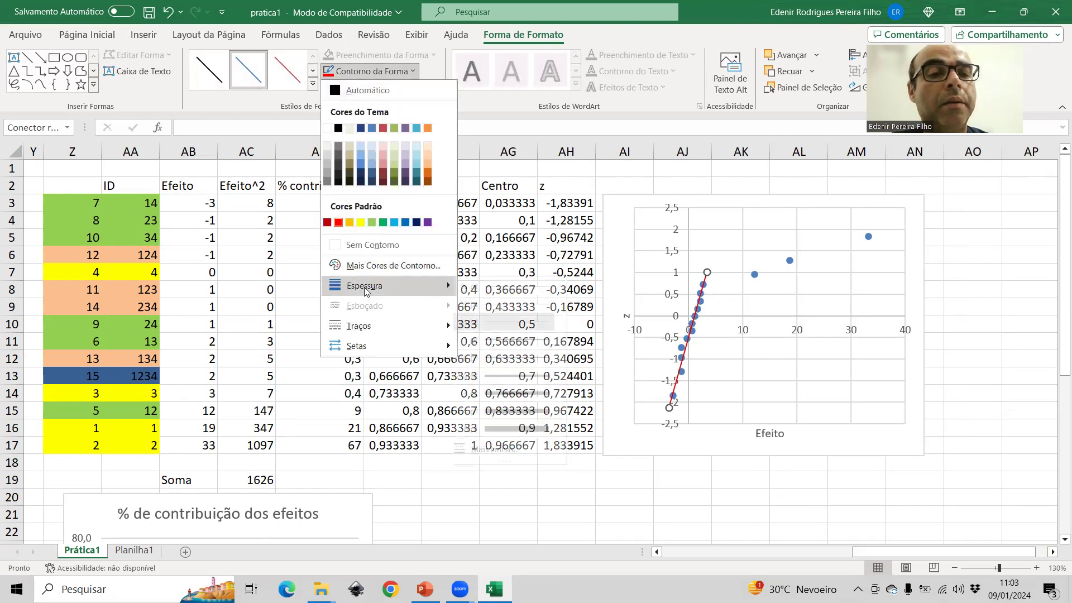
{"action": "mouse_move", "coordinate": [366, 286]}
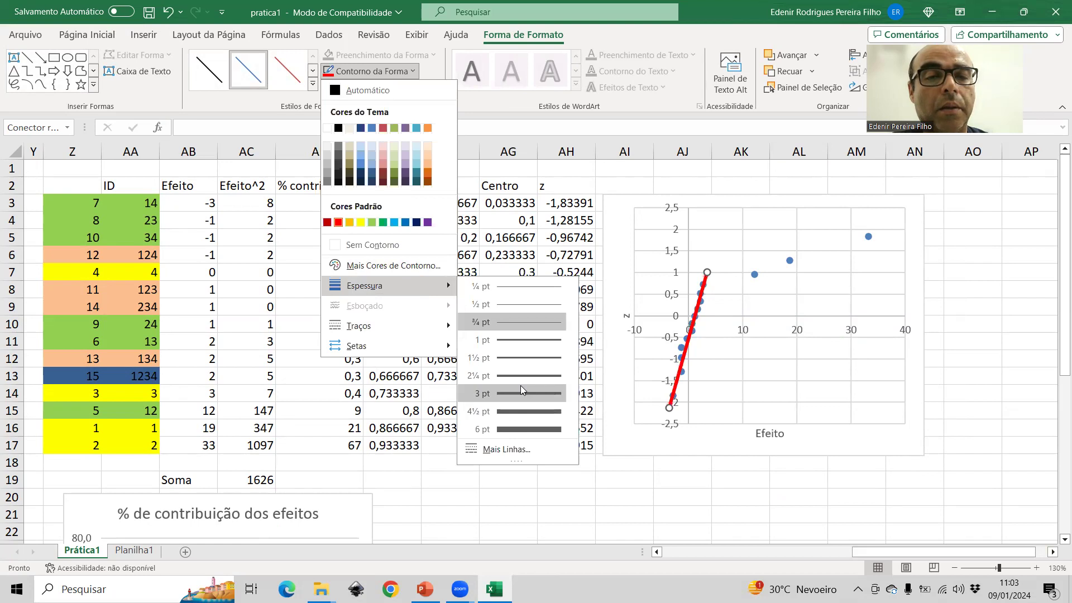
{"action": "left_click", "coordinate": [519, 393]}
{"action": "left_click", "coordinate": [574, 490]}
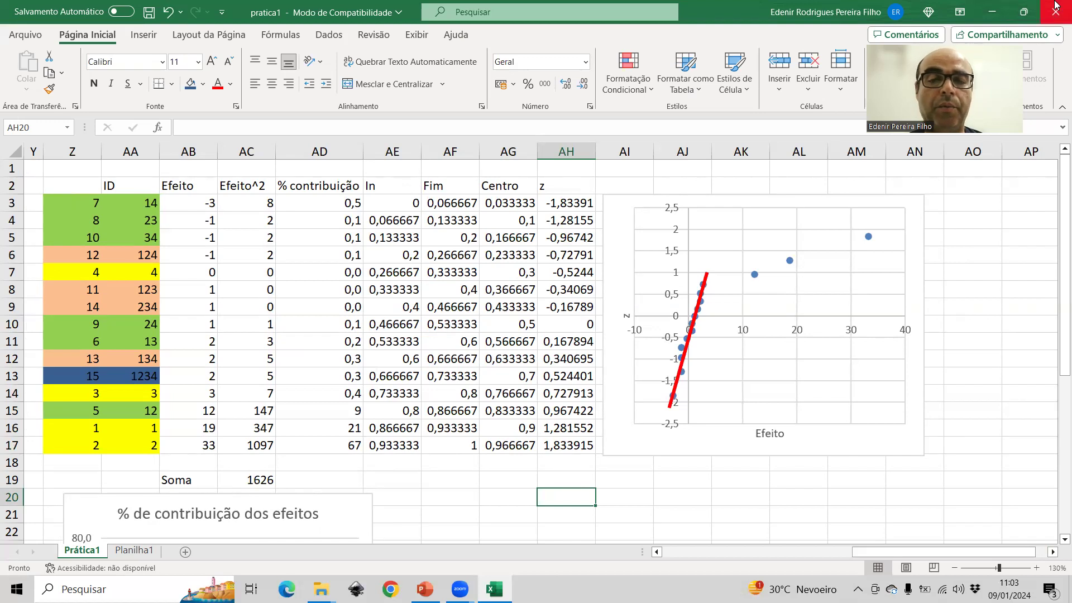
Save the workbook.
{"action": "scroll", "coordinate": [467, 433], "scroll_direction": "down", "scroll_amount": 4}
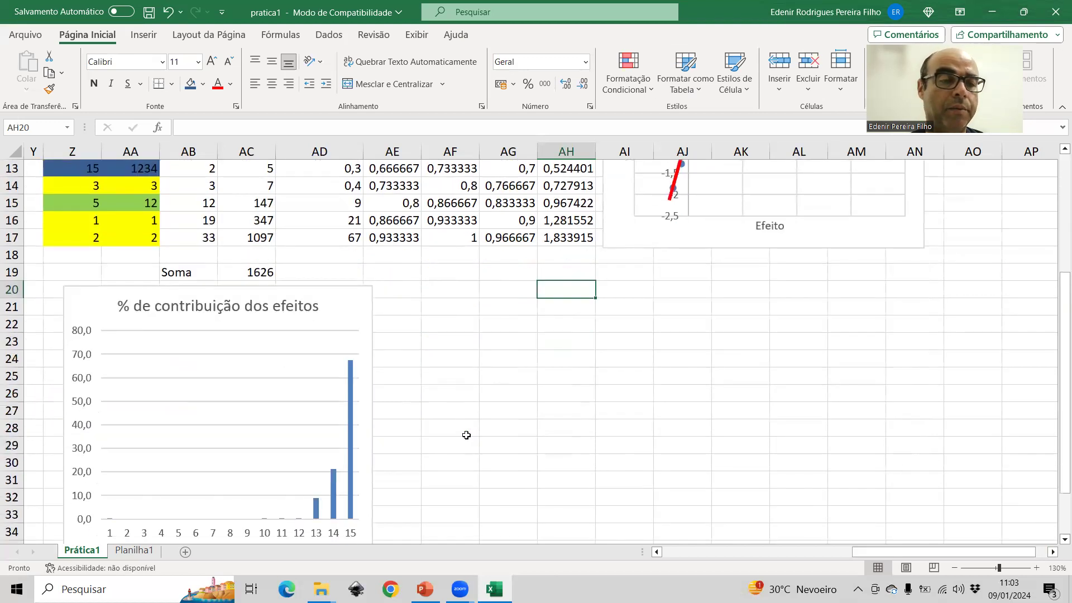
{"action": "scroll", "coordinate": [348, 383], "scroll_direction": "up", "scroll_amount": 4}
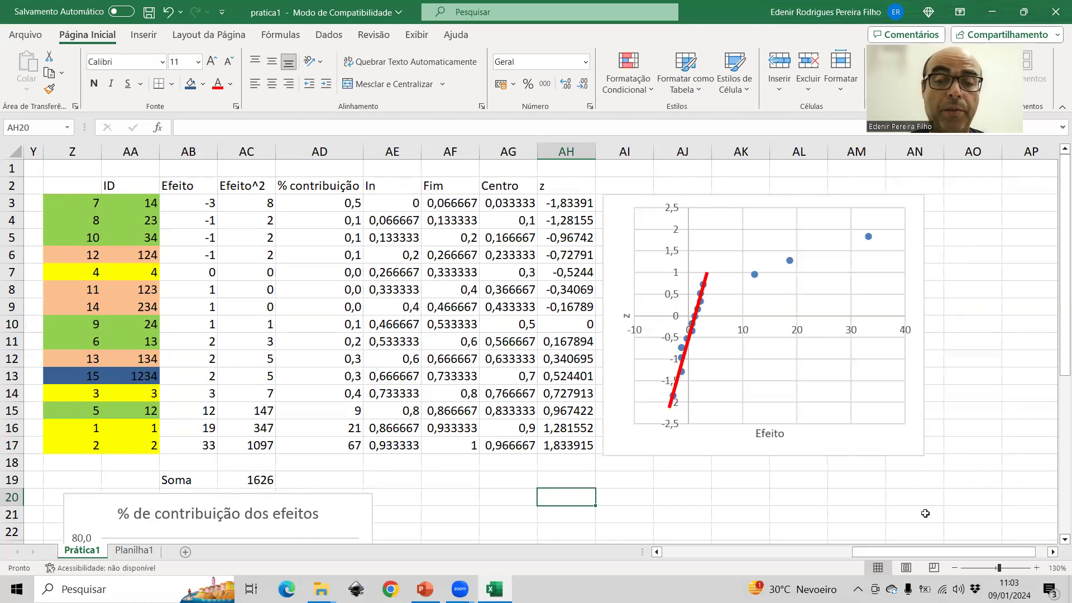
{"action": "left_click_drag", "start_coordinate": [908, 549], "coordinate": [650, 529]}
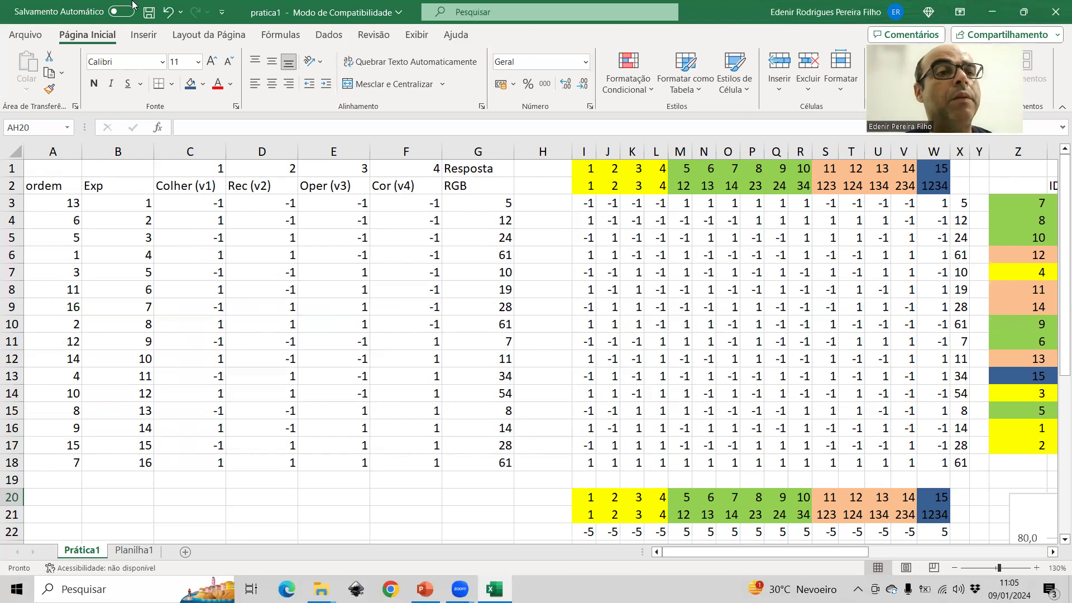
{"action": "left_click", "coordinate": [148, 11]}
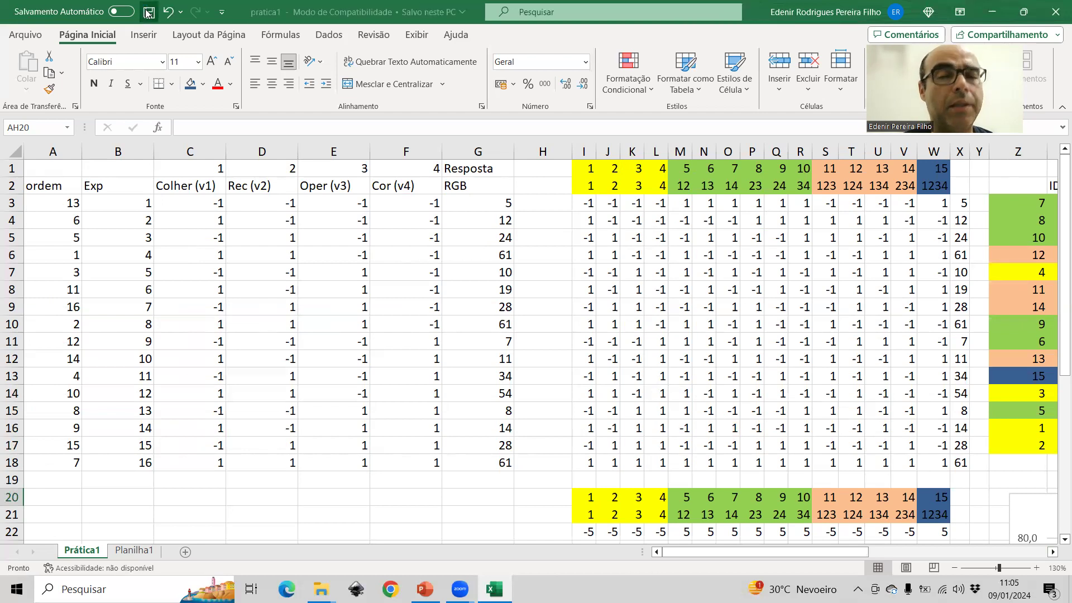
{"action": "left_click_drag", "start_coordinate": [717, 554], "coordinate": [904, 548]}
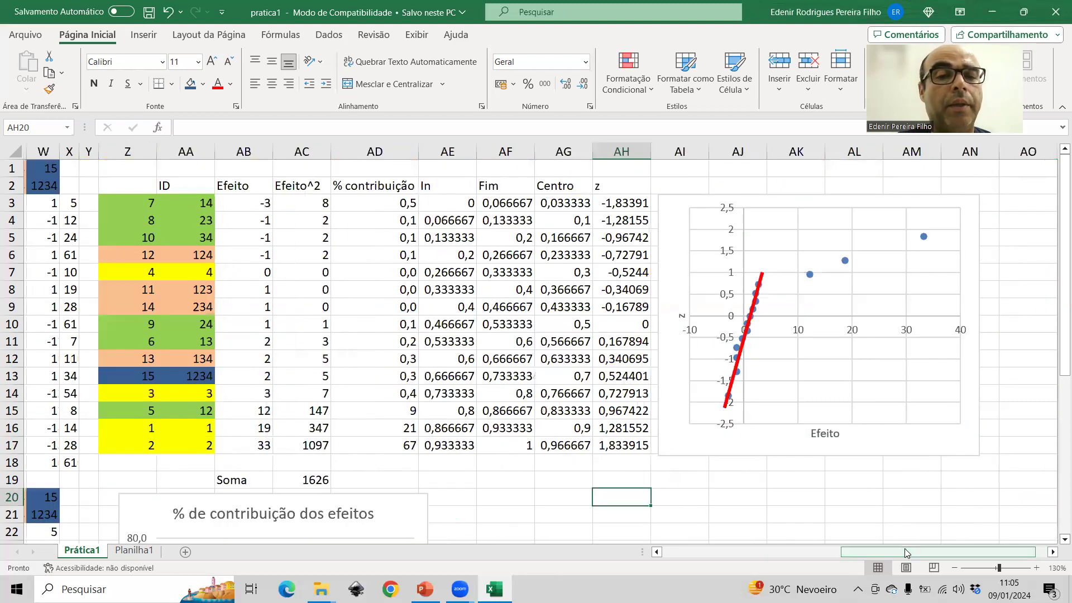
{"action": "scroll", "coordinate": [353, 476], "scroll_direction": "down", "scroll_amount": 4}
{"action": "scroll", "coordinate": [354, 477], "scroll_direction": "up", "scroll_amount": 4}
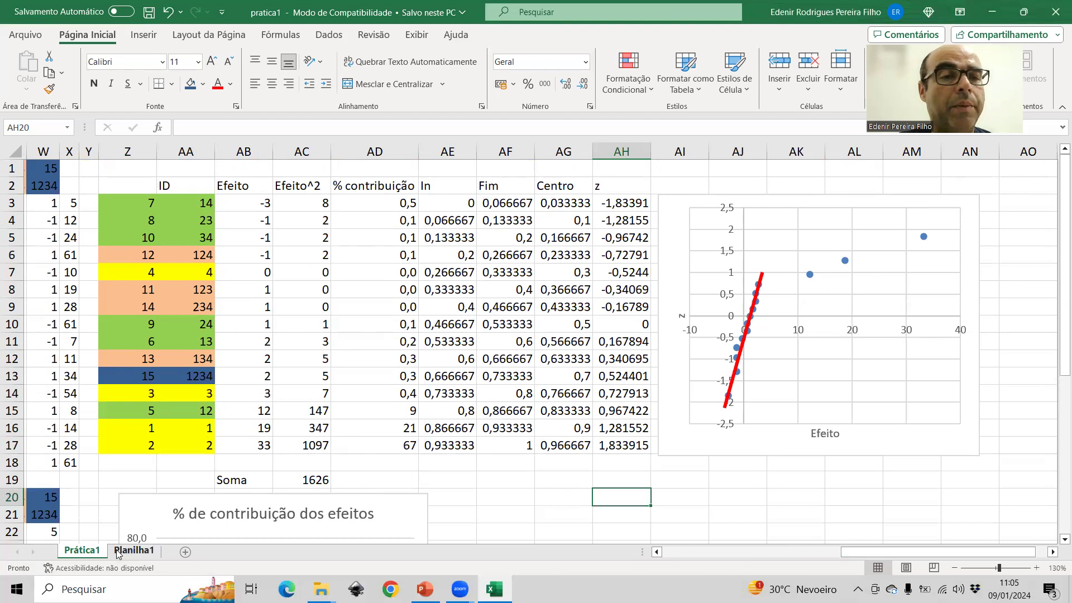
On the Planilha1 sheet, enter =C3*E3*$G3 in N3 for the 13 interaction.
{"action": "left_click", "coordinate": [133, 550]}
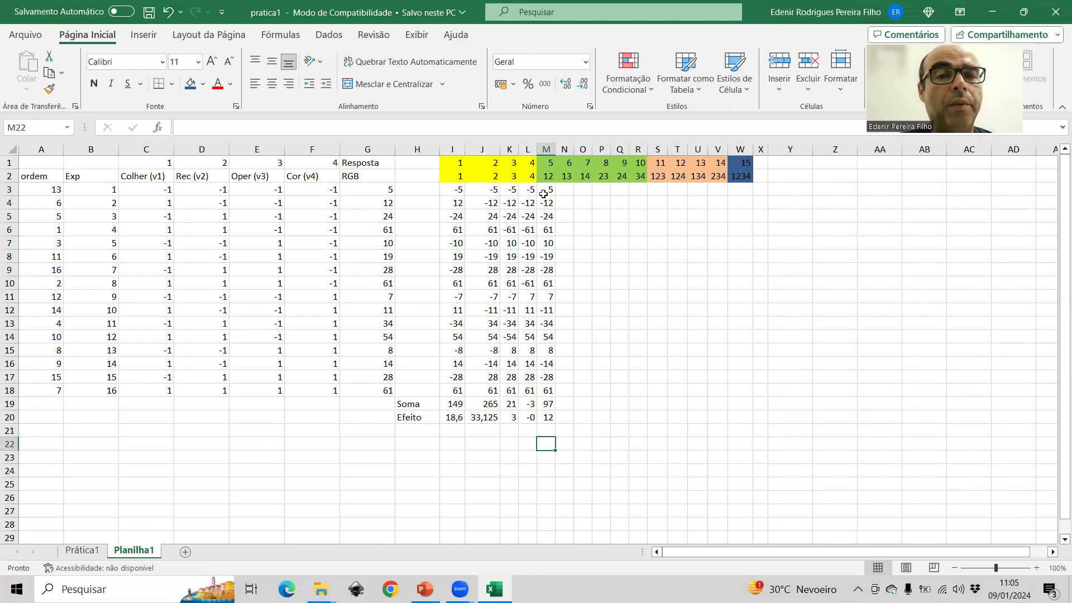
{"action": "left_click", "coordinate": [561, 192]}
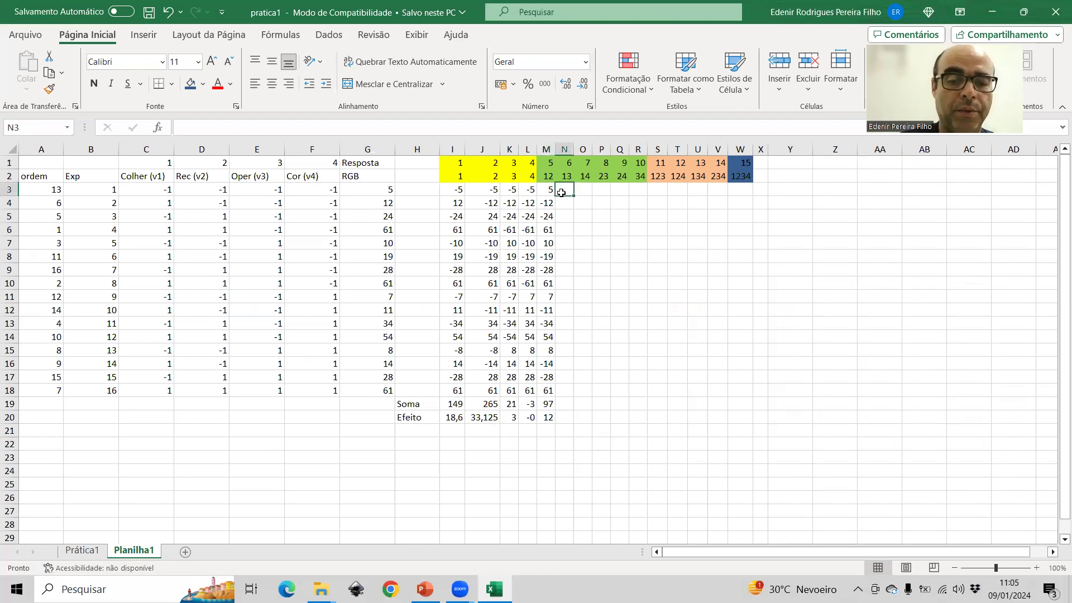
{"action": "type", "text": "="}
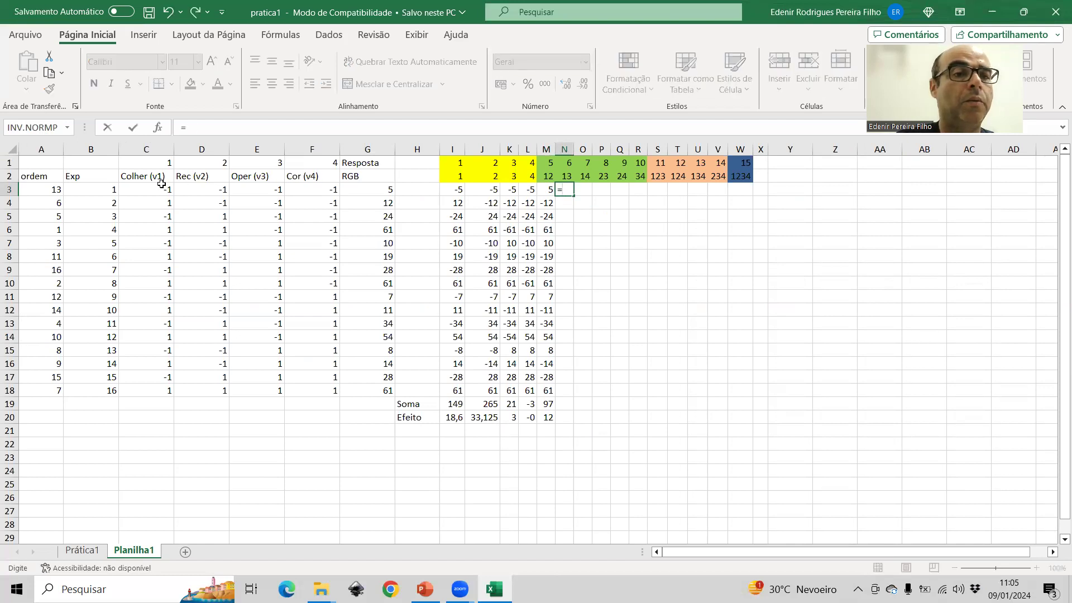
{"action": "left_click", "coordinate": [162, 189]}
{"action": "type", "text": "*"}
{"action": "left_click", "coordinate": [259, 189]}
{"action": "type", "text": "*"}
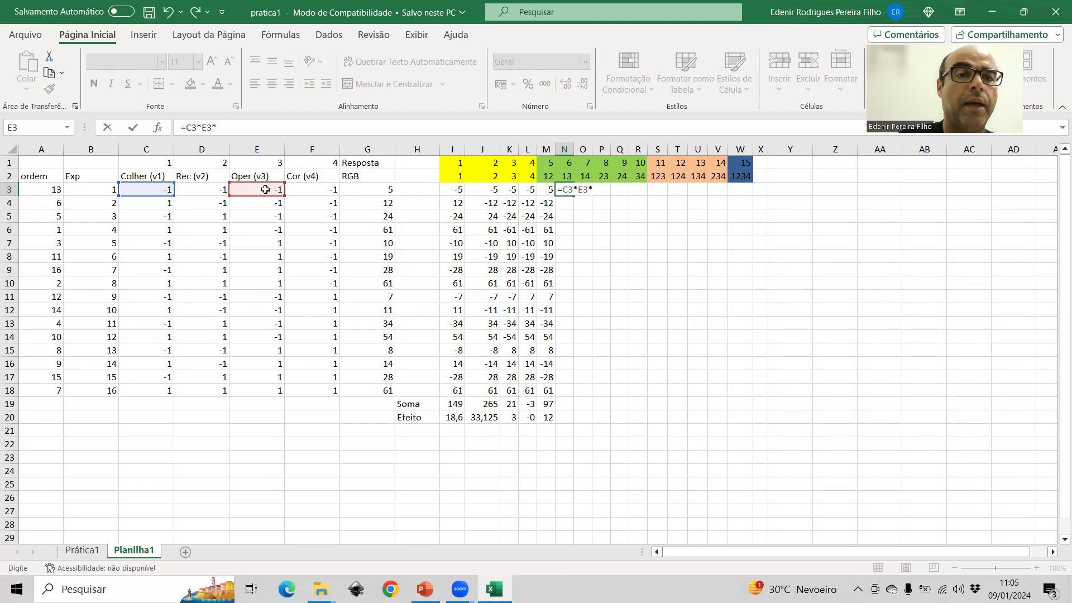
{"action": "left_click", "coordinate": [352, 188]}
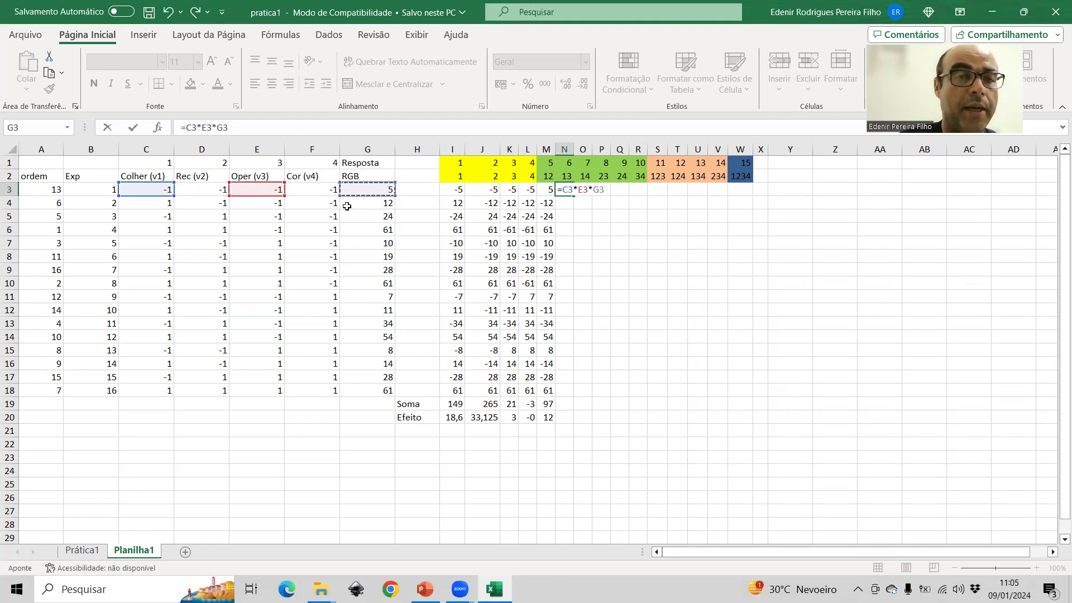
{"action": "key", "text": "F4"}
{"action": "key", "text": "F4"}
{"action": "key", "text": "F4"}
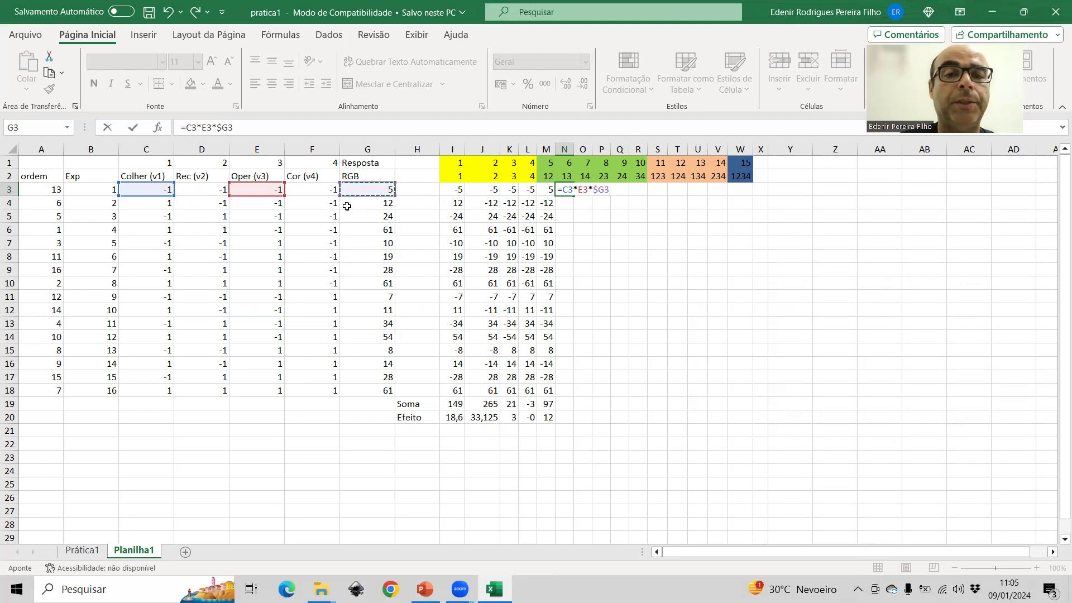
{"action": "key", "text": "Return"}
Fill the N3 formula across to R3 and change O3 to =C3*F3*$G3 for the 14 interaction.
{"action": "left_click", "coordinate": [568, 192]}
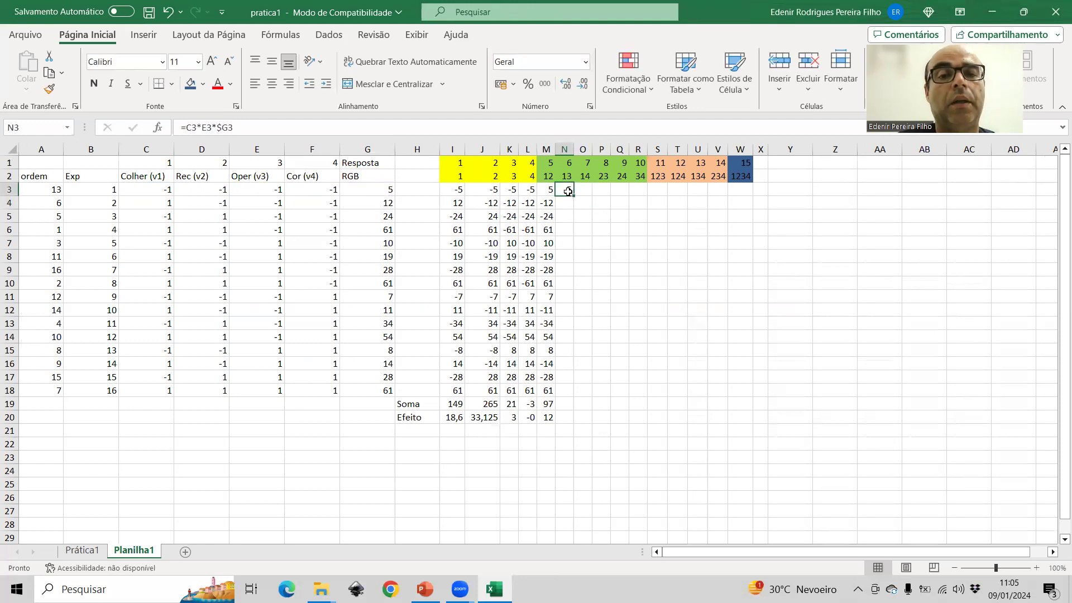
{"action": "left_click_drag", "start_coordinate": [573, 196], "coordinate": [640, 192]}
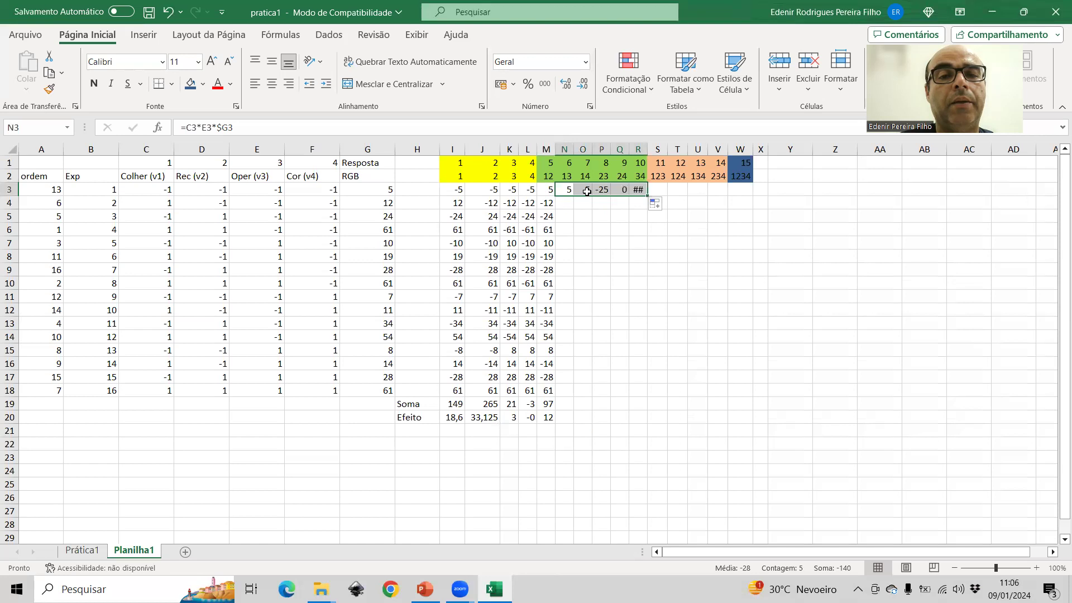
{"action": "left_click", "coordinate": [586, 191]}
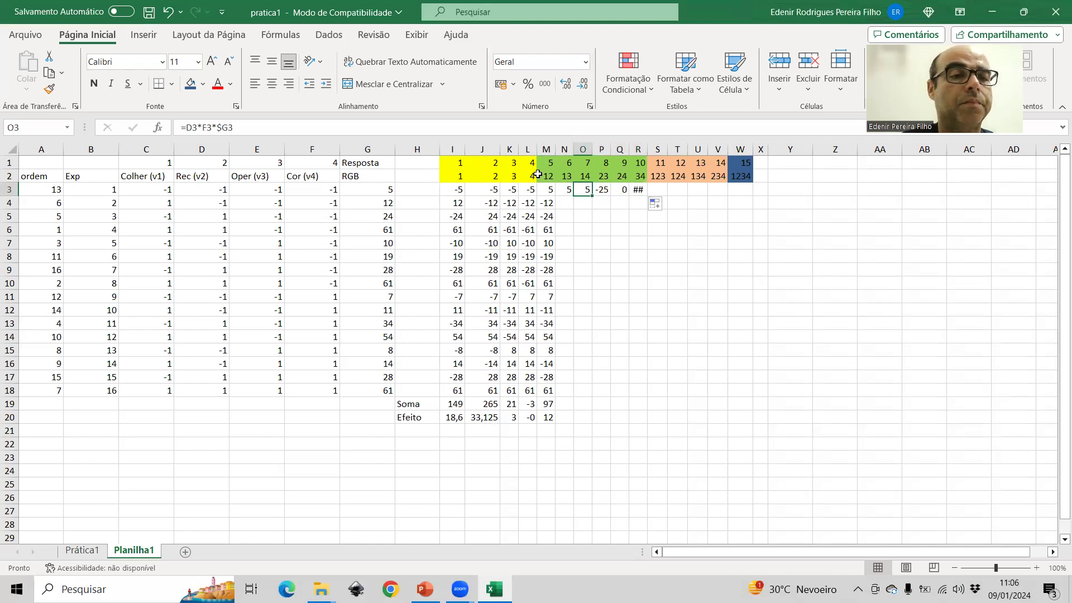
{"action": "key", "text": "F2"}
{"action": "key", "text": "Left"}
{"action": "key", "text": "Left"}
{"action": "key", "text": "Left"}
{"action": "key", "text": "BackSpace"}
{"action": "type", "text": "C"}
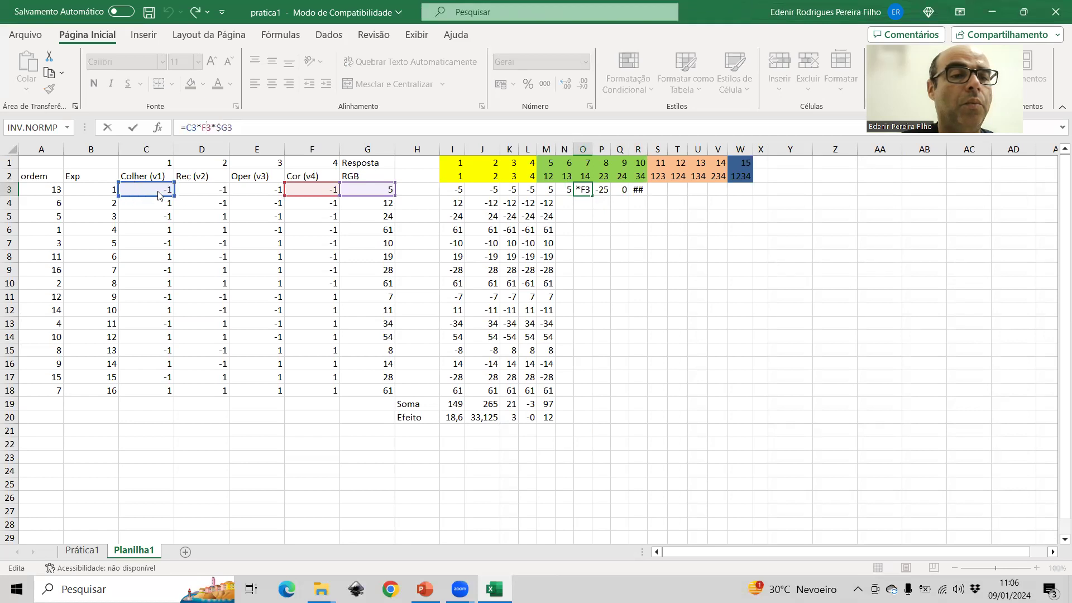
{"action": "key", "text": "Return"}
Change the 23 interaction formula in P3 to =D3*E3*$G3.
{"action": "left_click", "coordinate": [601, 191]}
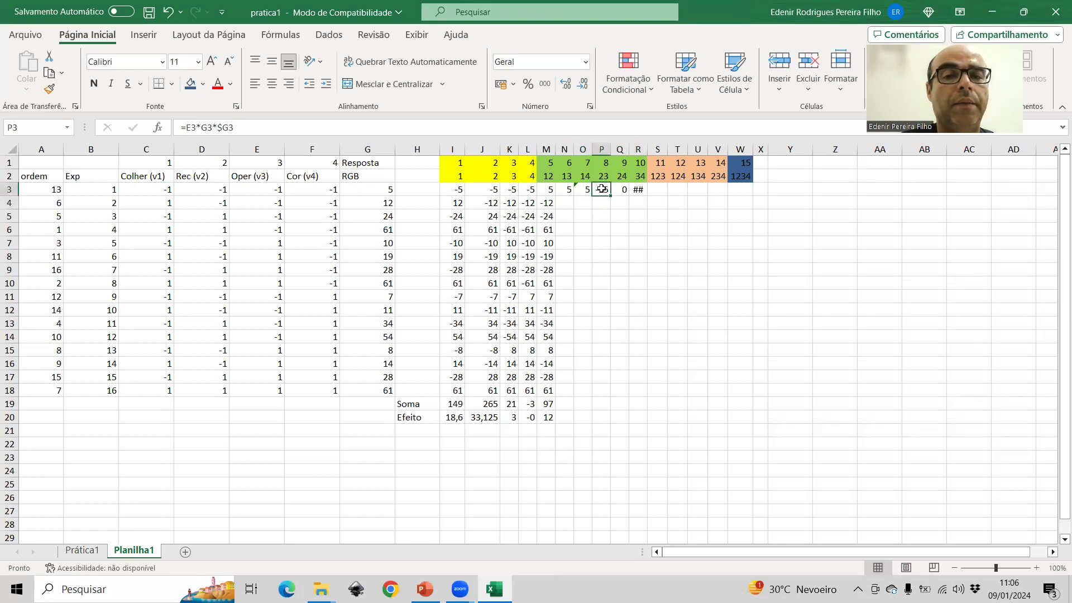
{"action": "left_click", "coordinate": [202, 127]}
{"action": "left_click_drag", "start_coordinate": [275, 196], "coordinate": [220, 196]}
{"action": "left_click_drag", "start_coordinate": [370, 195], "coordinate": [262, 194]}
{"action": "key", "text": "Return"}
Move the cell references of the 24 interaction formula in Q3 to make it =D3*G3*$F3.
{"action": "left_click", "coordinate": [619, 190]}
{"action": "double_click", "coordinate": [619, 190]}
{"action": "left_click_drag", "start_coordinate": [330, 201], "coordinate": [195, 191]}
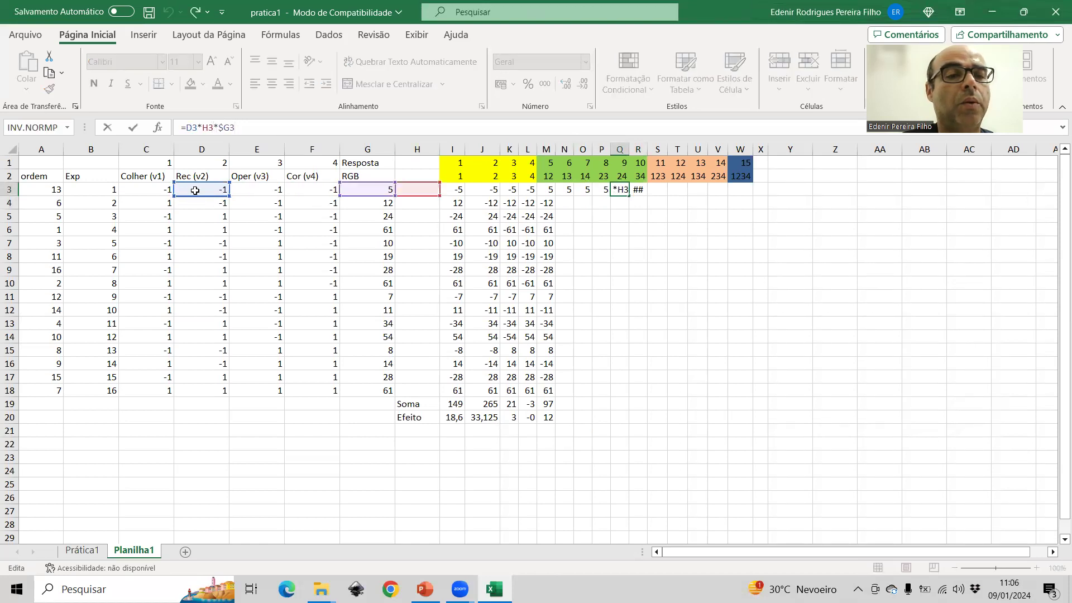
{"action": "left_click_drag", "start_coordinate": [361, 200], "coordinate": [310, 197]}
{"action": "left_click_drag", "start_coordinate": [418, 196], "coordinate": [384, 195]}
{"action": "key", "text": "Return"}
Check which factor and response cells the interaction formulas in N3 through Q3 reference.
{"action": "left_click", "coordinate": [566, 189]}
{"action": "left_click", "coordinate": [192, 128]}
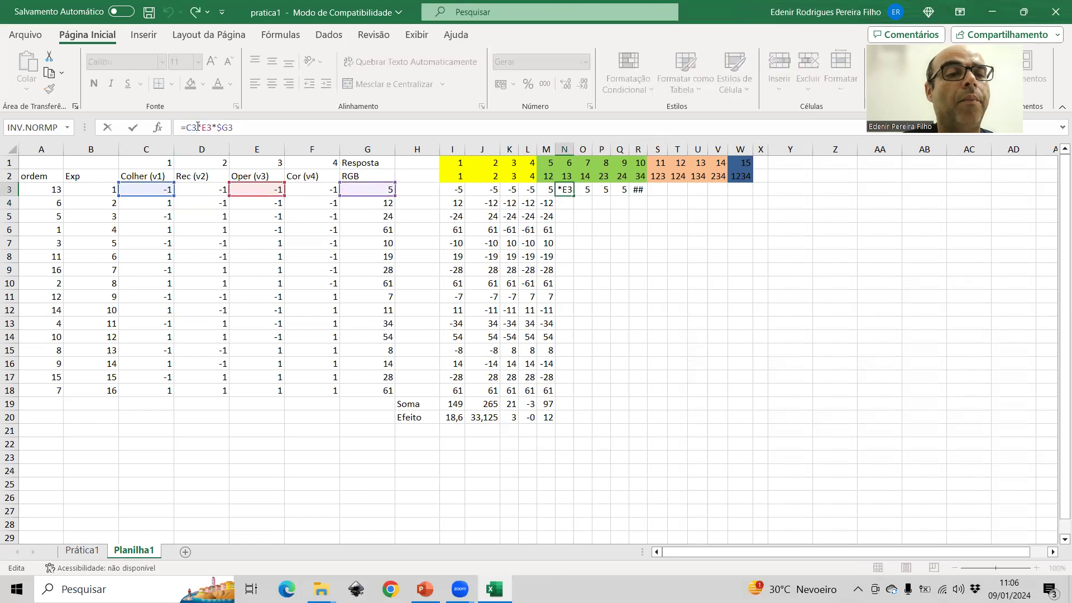
{"action": "key", "text": "Return"}
{"action": "key", "text": "Up"}
{"action": "key", "text": "Right"}
{"action": "left_click", "coordinate": [198, 126]}
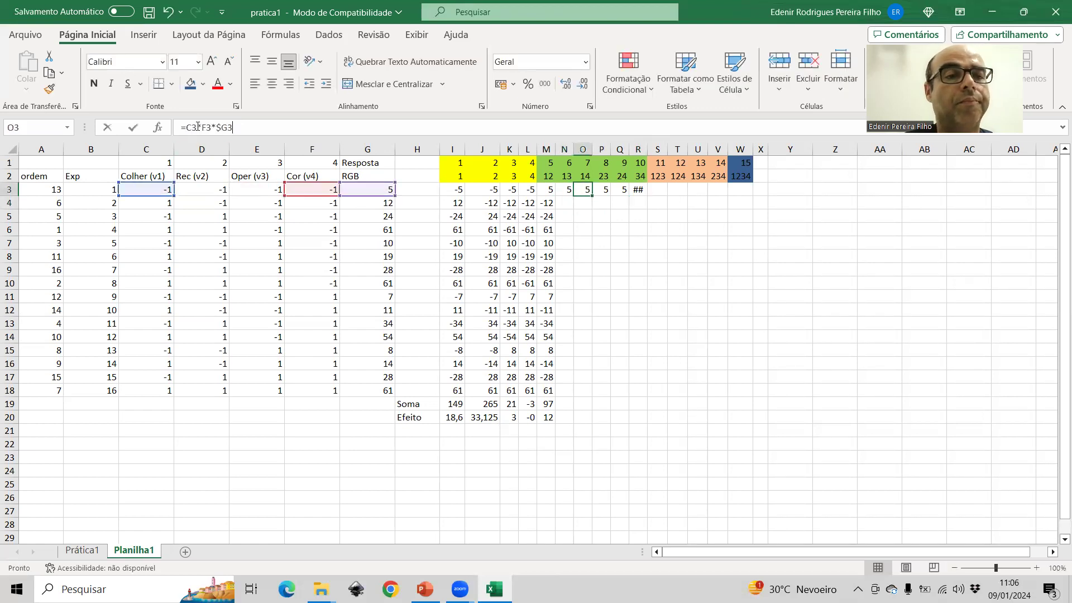
{"action": "key", "text": "Escape"}
{"action": "key", "text": "Right"}
{"action": "left_click", "coordinate": [198, 126]}
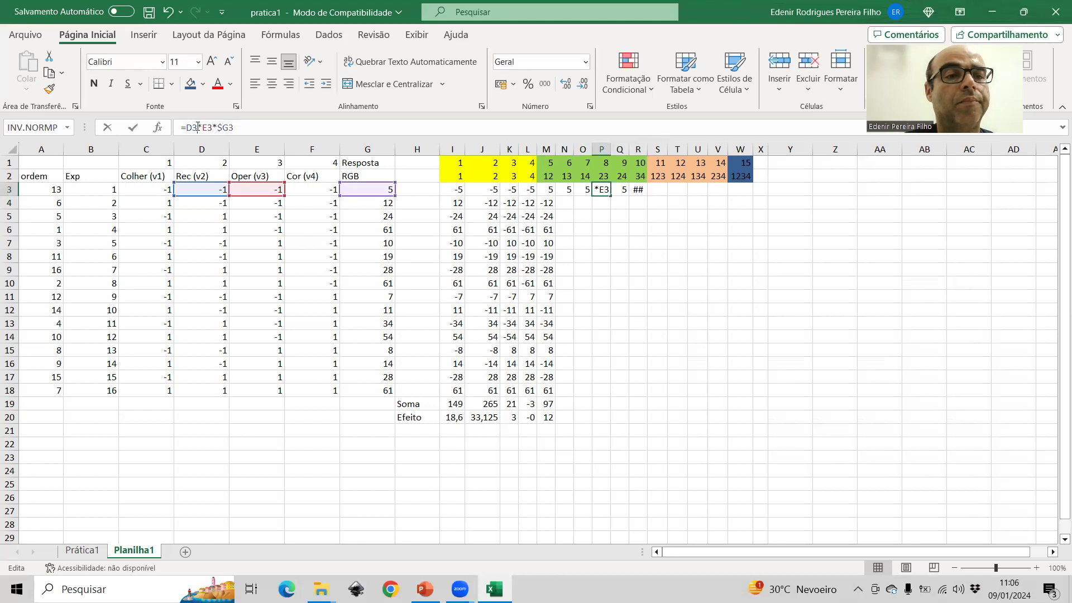
{"action": "key", "text": "Return"}
{"action": "key", "text": "Up"}
{"action": "key", "text": "Right"}
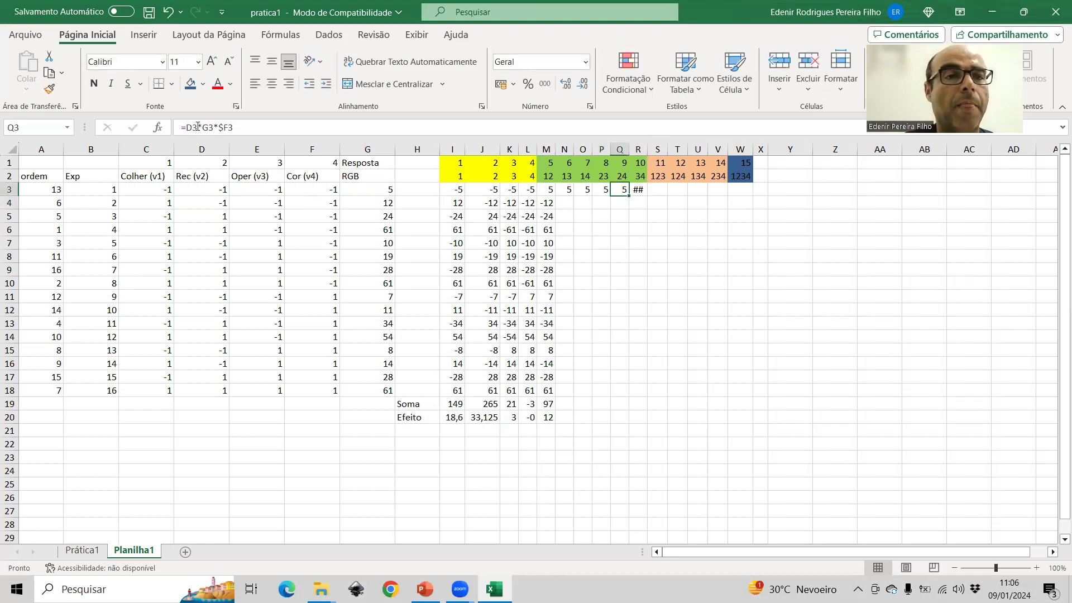
Rewrite the 24 interaction formula in Q3 as the product of D3, F3 and G3.
{"action": "left_click", "coordinate": [197, 127]}
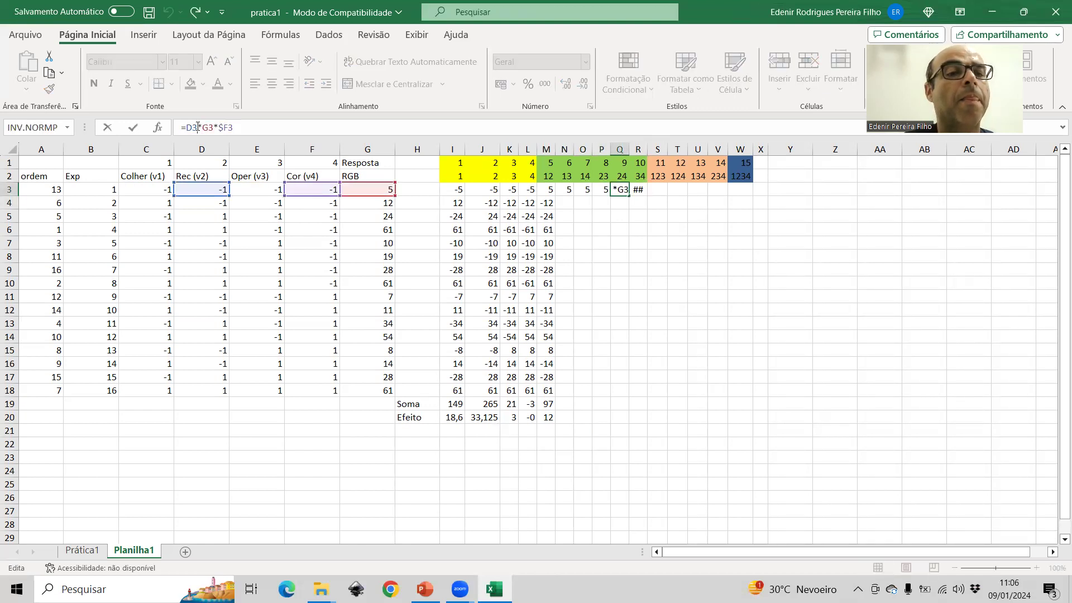
{"action": "left_click_drag", "start_coordinate": [244, 128], "coordinate": [186, 128]}
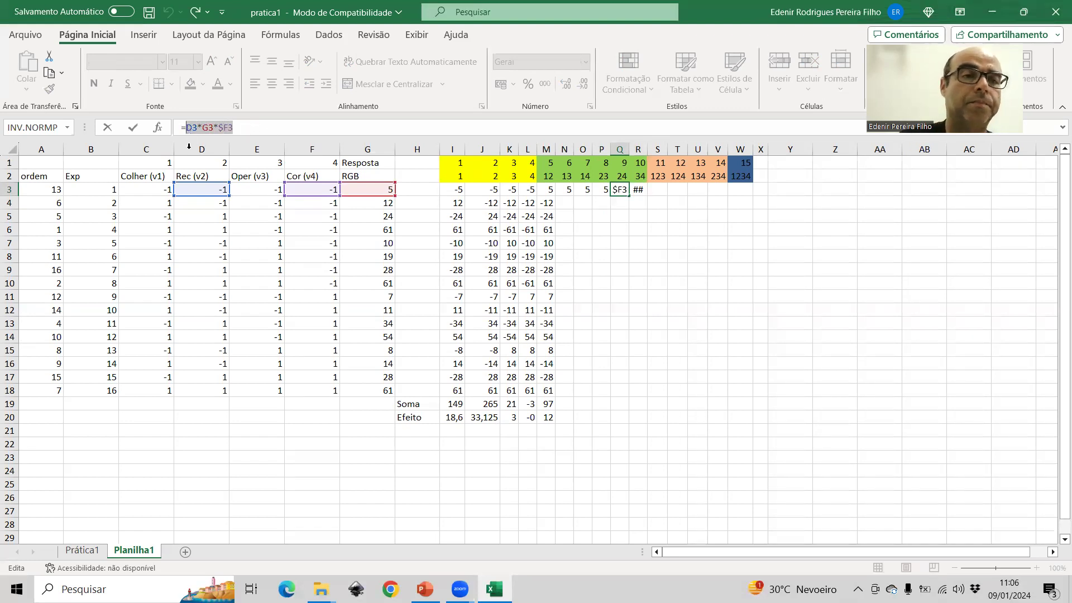
{"action": "left_click", "coordinate": [195, 186]}
{"action": "type", "text": "*"}
{"action": "left_click", "coordinate": [301, 190]}
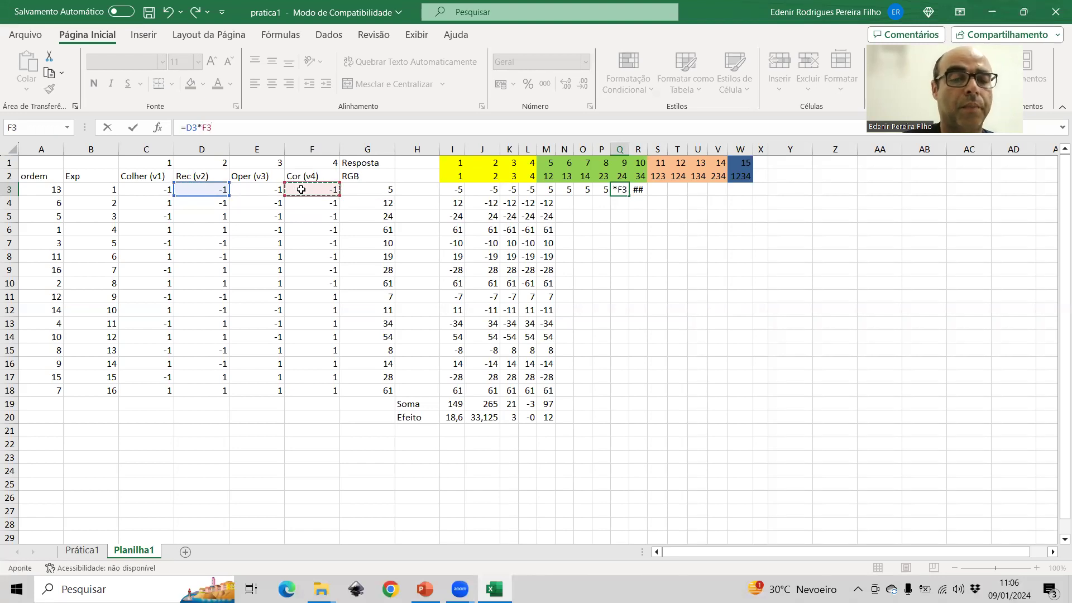
{"action": "type", "text": "*"}
{"action": "left_click", "coordinate": [386, 192]}
{"action": "key", "text": "Return"}
Enter the 34 interaction formula in R3 as =E3*F3*G3.
{"action": "left_click", "coordinate": [632, 190]}
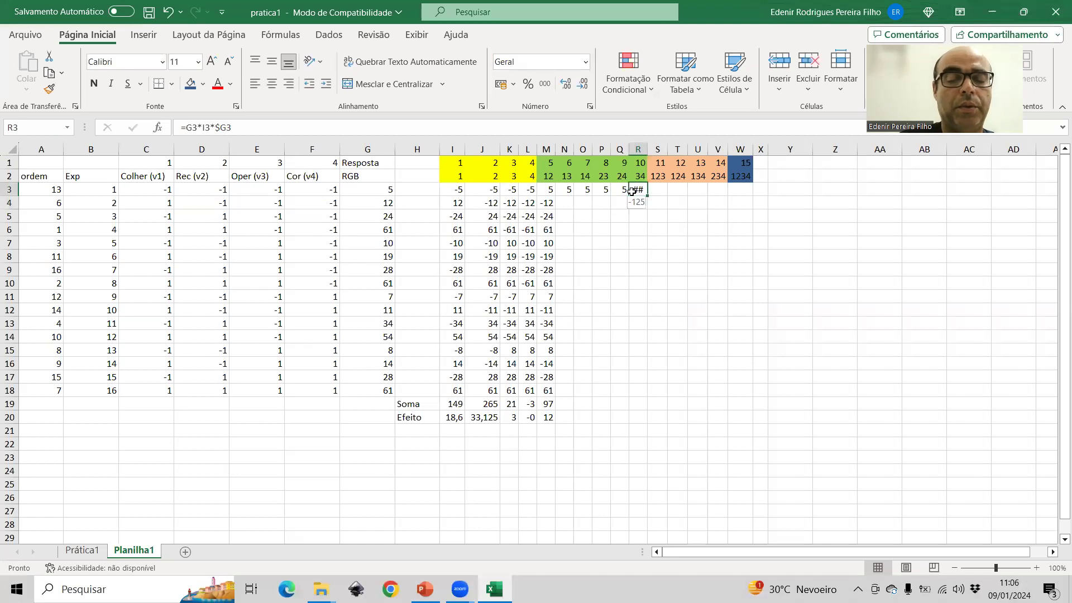
{"action": "type", "text": "="}
{"action": "left_click", "coordinate": [249, 195]}
{"action": "type", "text": "*"}
{"action": "left_click", "coordinate": [310, 188]}
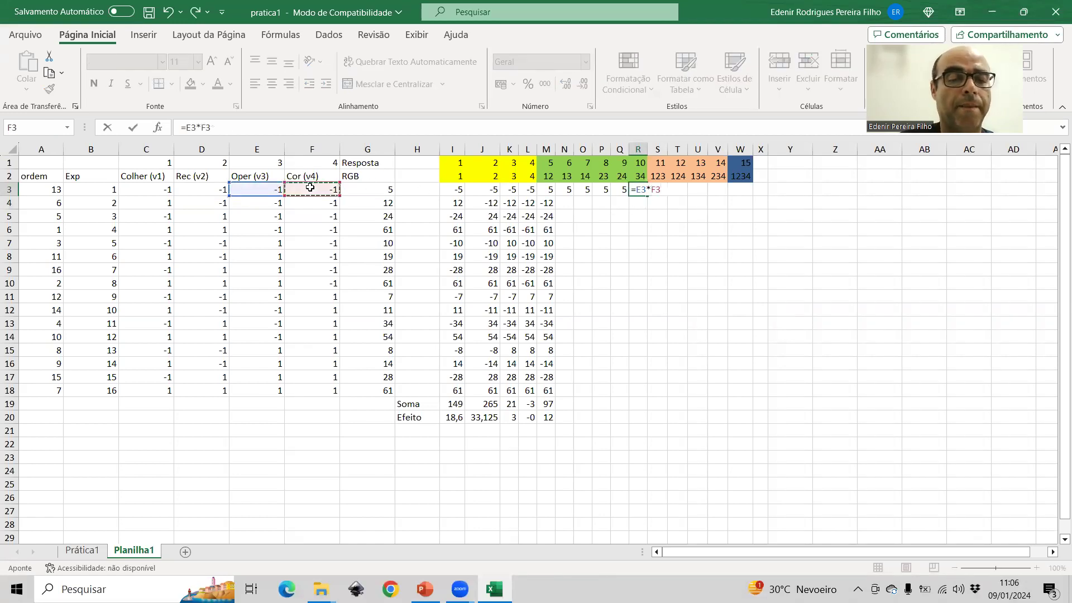
{"action": "type", "text": "*"}
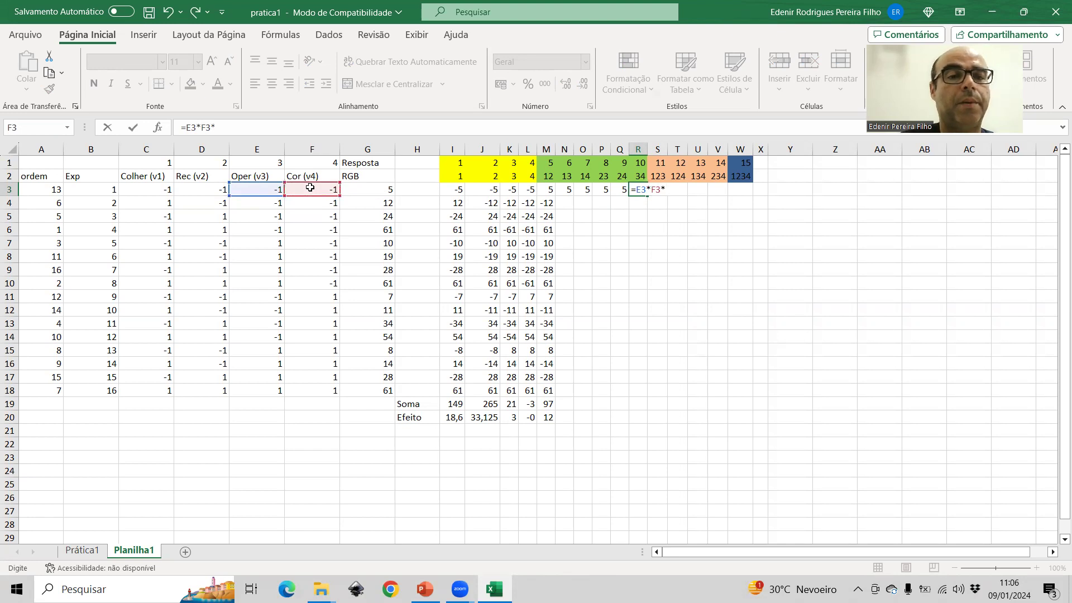
{"action": "left_click", "coordinate": [380, 193]}
{"action": "key", "text": "Return"}
Fill the interaction formulas in N3:R3 down to row 18 and extend the Soma and Efeito formulas across to column R.
{"action": "left_click_drag", "start_coordinate": [565, 190], "coordinate": [646, 430]}
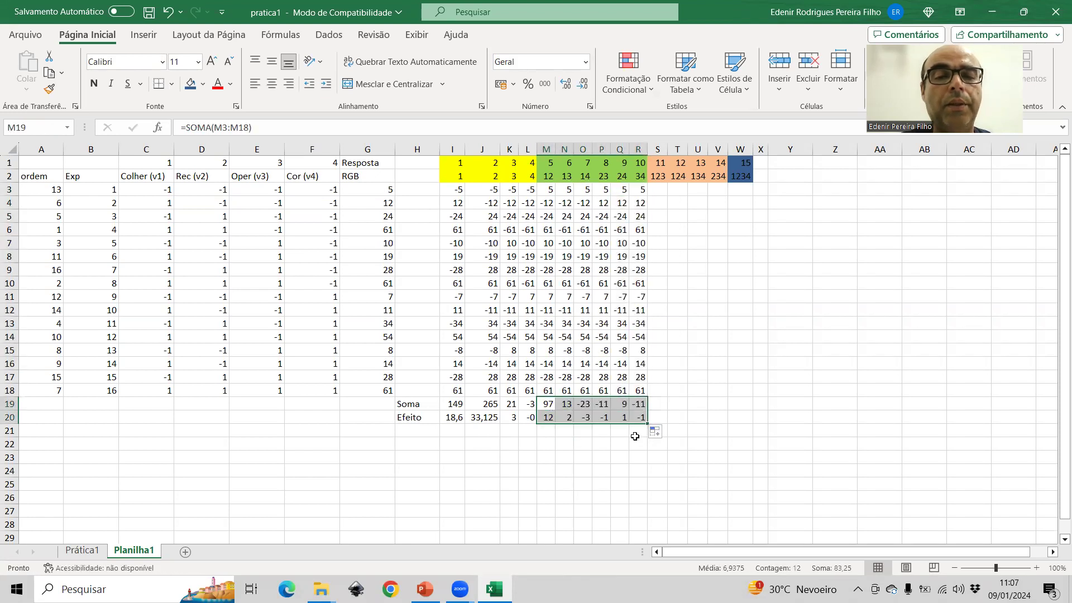
Compare the effect of the 14 interaction in O20 with its value in the sorted effects table on Prática1.
{"action": "left_click", "coordinate": [580, 414]}
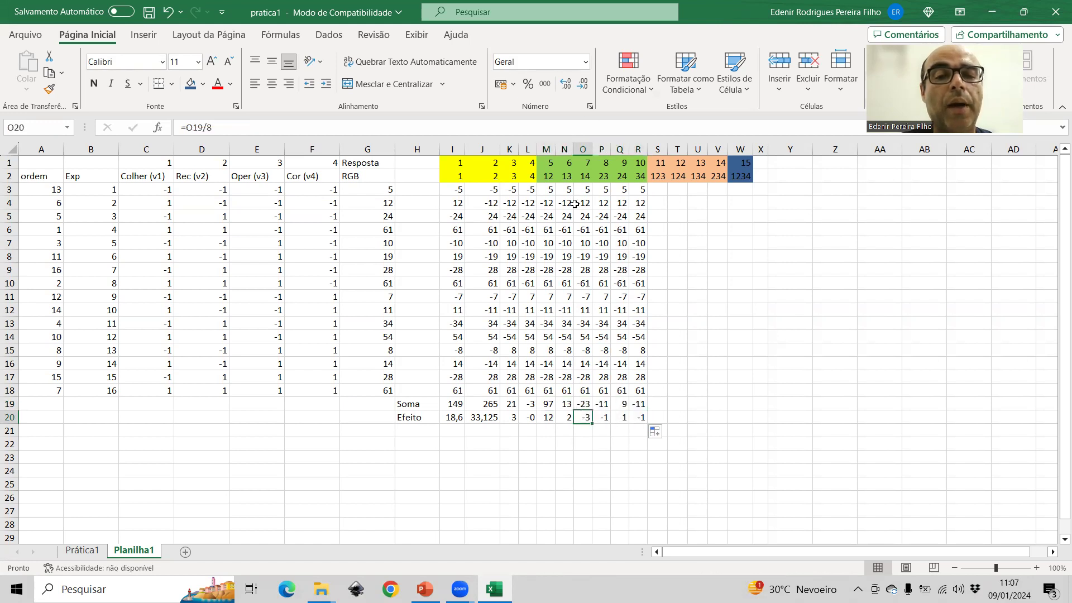
{"action": "left_click", "coordinate": [68, 552]}
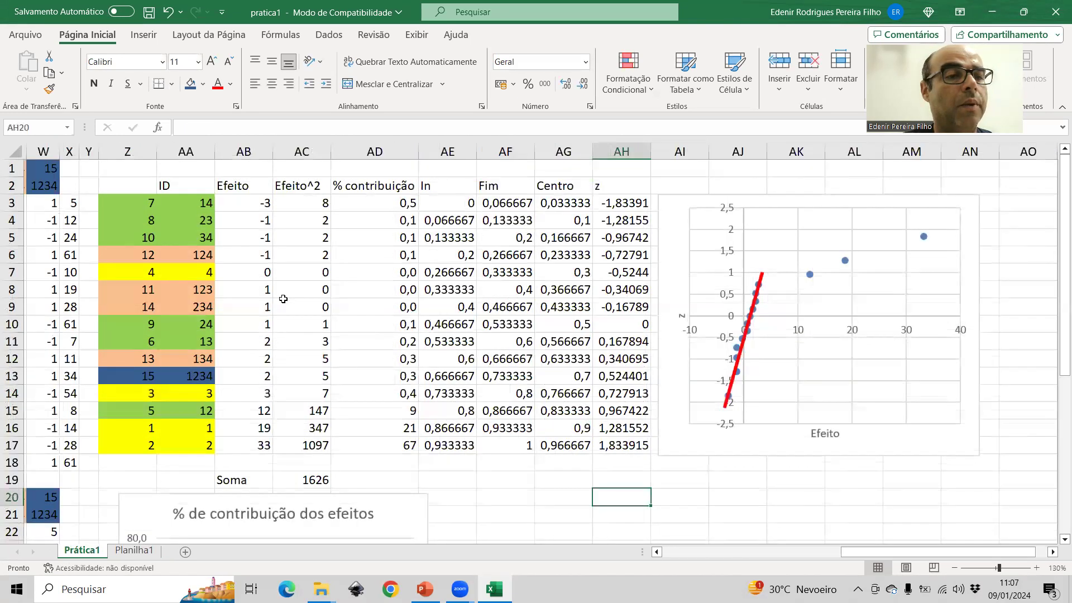
{"action": "left_click", "coordinate": [185, 203]}
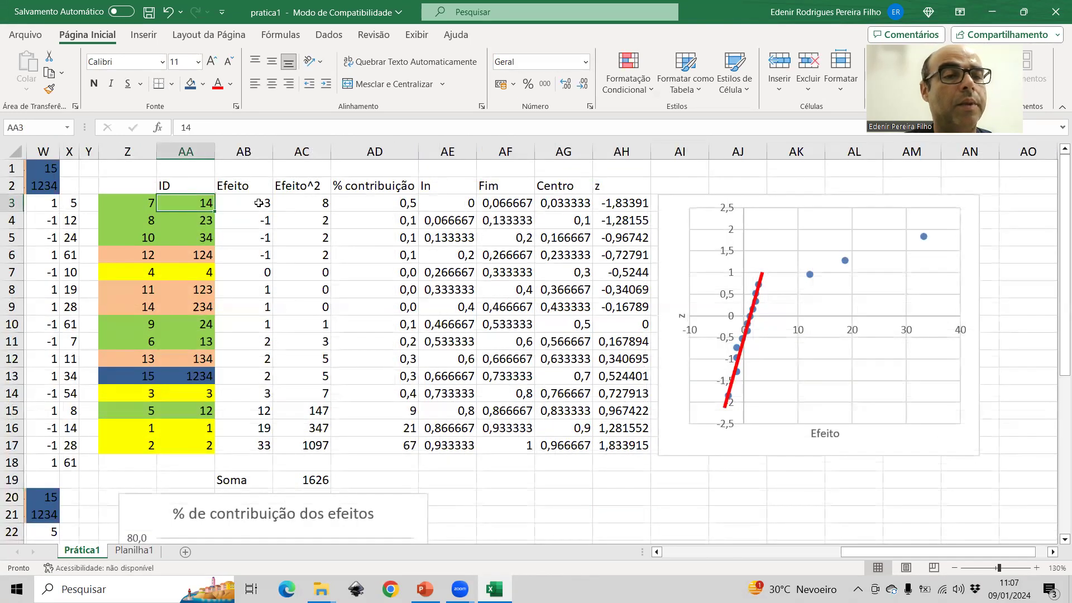
{"action": "left_click", "coordinate": [257, 205]}
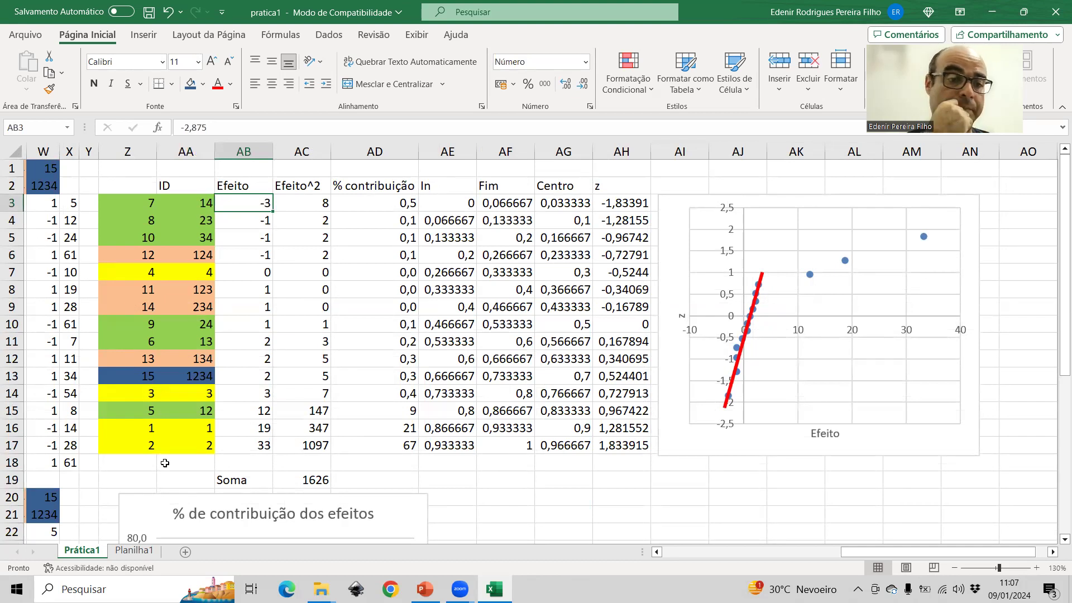
Enter the 123 interaction formula in S3 of Planilha1 as =$C3*D3*E3*$G3.
{"action": "left_click", "coordinate": [139, 552]}
{"action": "left_click", "coordinate": [654, 188]}
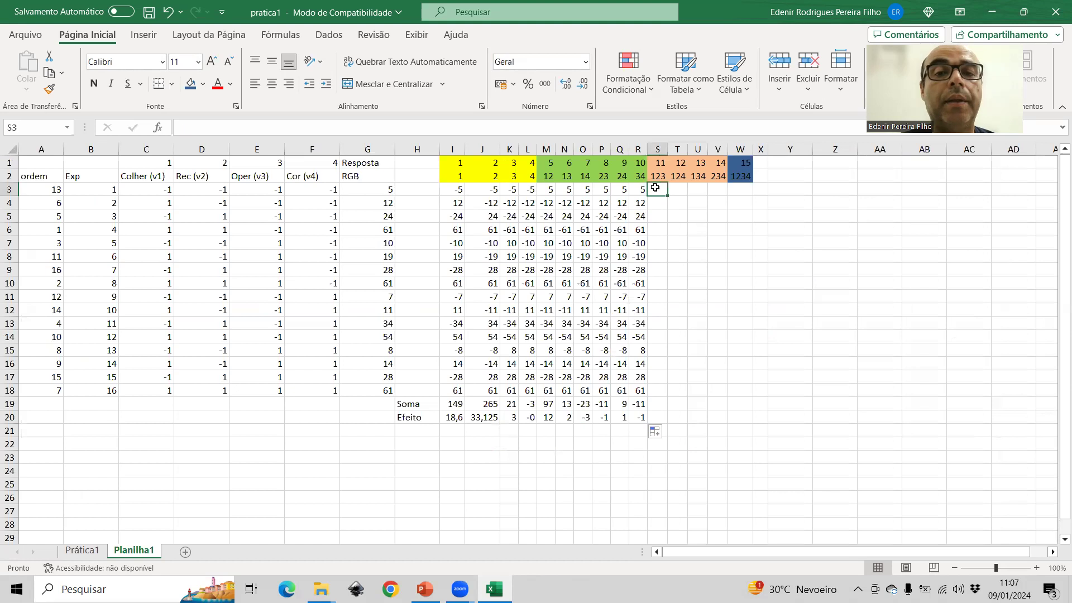
{"action": "type", "text": "="}
{"action": "left_click", "coordinate": [155, 188]}
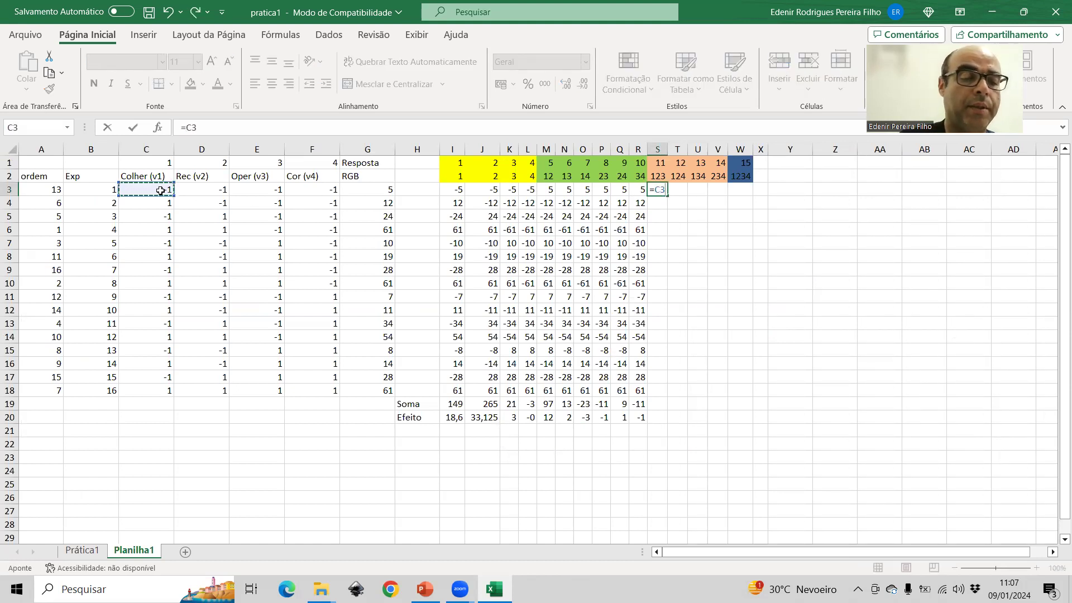
{"action": "key", "text": "F4"}
{"action": "key", "text": "F4"}
{"action": "key", "text": "F4"}
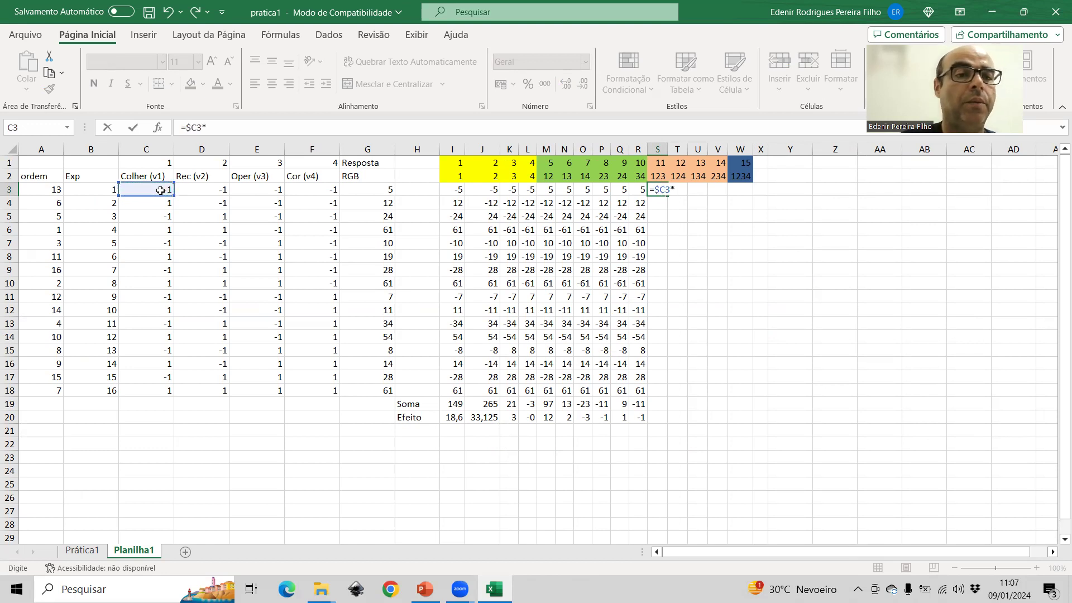
{"action": "left_click", "coordinate": [210, 191]}
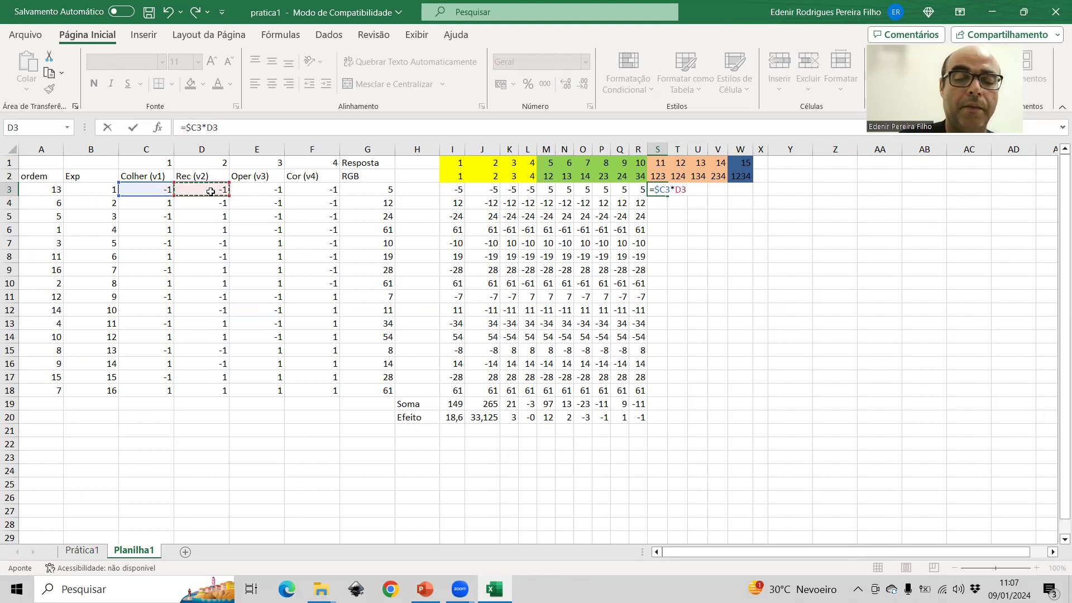
{"action": "type", "text": "*"}
{"action": "left_click", "coordinate": [276, 189]}
{"action": "type", "text": "*"}
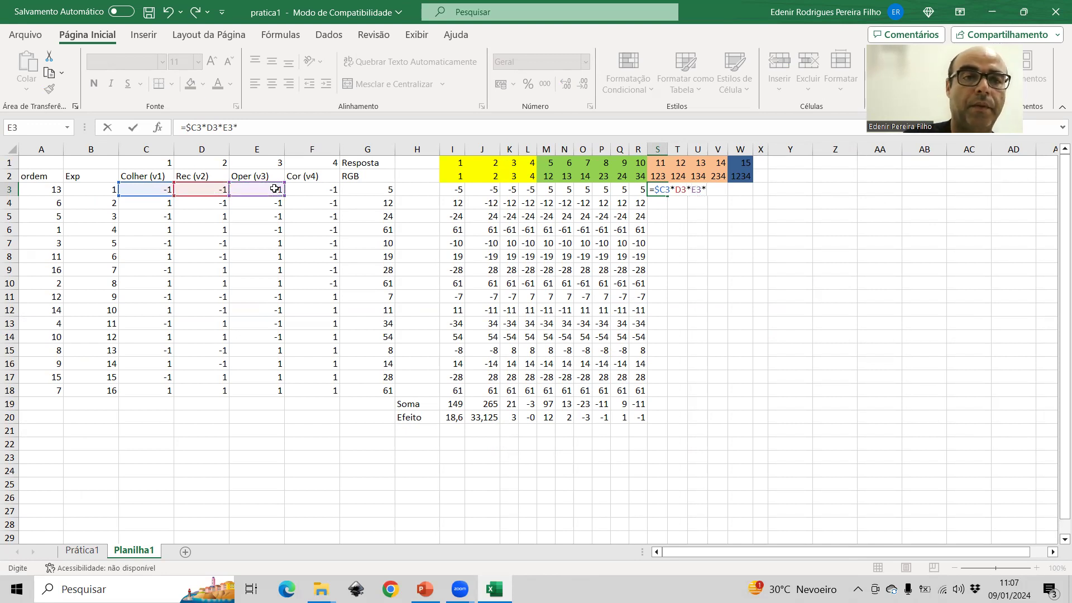
{"action": "left_click", "coordinate": [362, 190]}
{"action": "key", "text": "F4"}
{"action": "key", "text": "F4"}
{"action": "key", "text": "F4"}
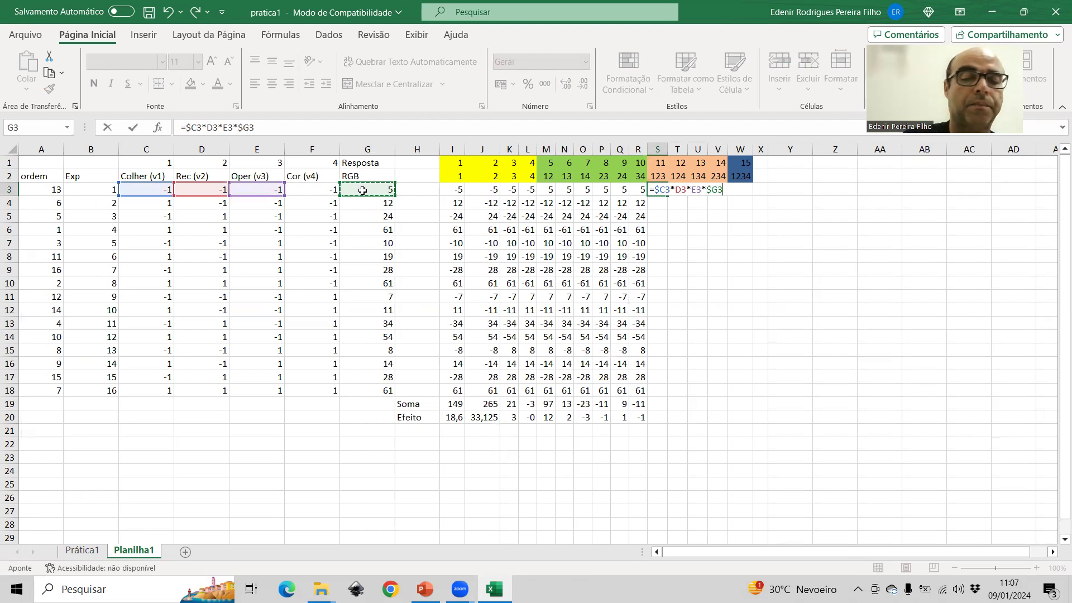
{"action": "key", "text": "Return"}
Copy the S3 formula across to U3 and change the 124 interaction formula in T3 to =$C3*D3*F3*$G3.
{"action": "left_click", "coordinate": [654, 191]}
{"action": "left_click_drag", "start_coordinate": [667, 195], "coordinate": [704, 196]}
{"action": "left_click", "coordinate": [680, 189]}
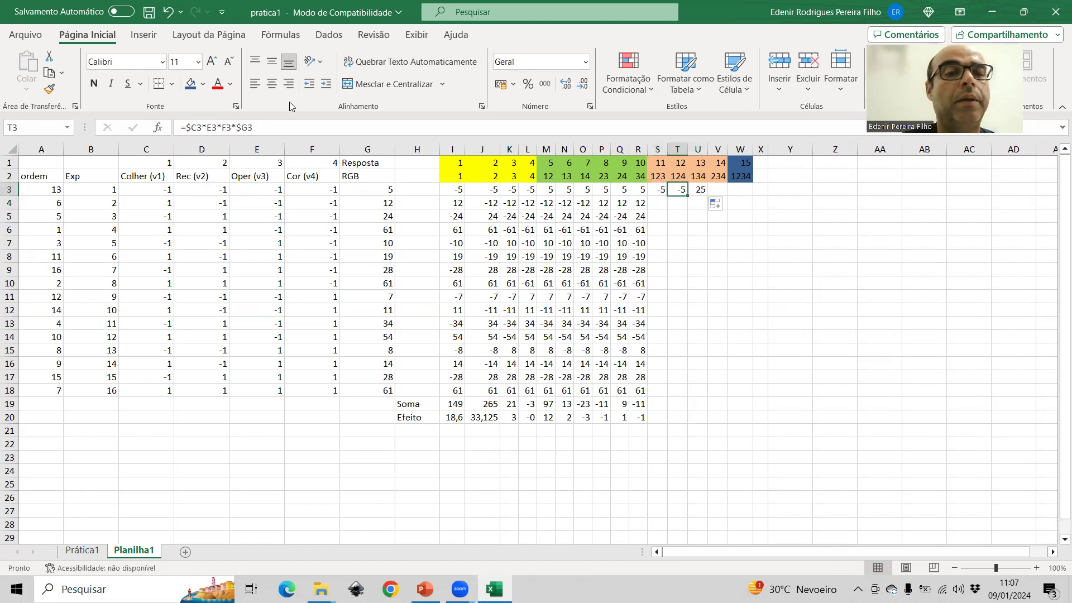
{"action": "left_click", "coordinate": [213, 128]}
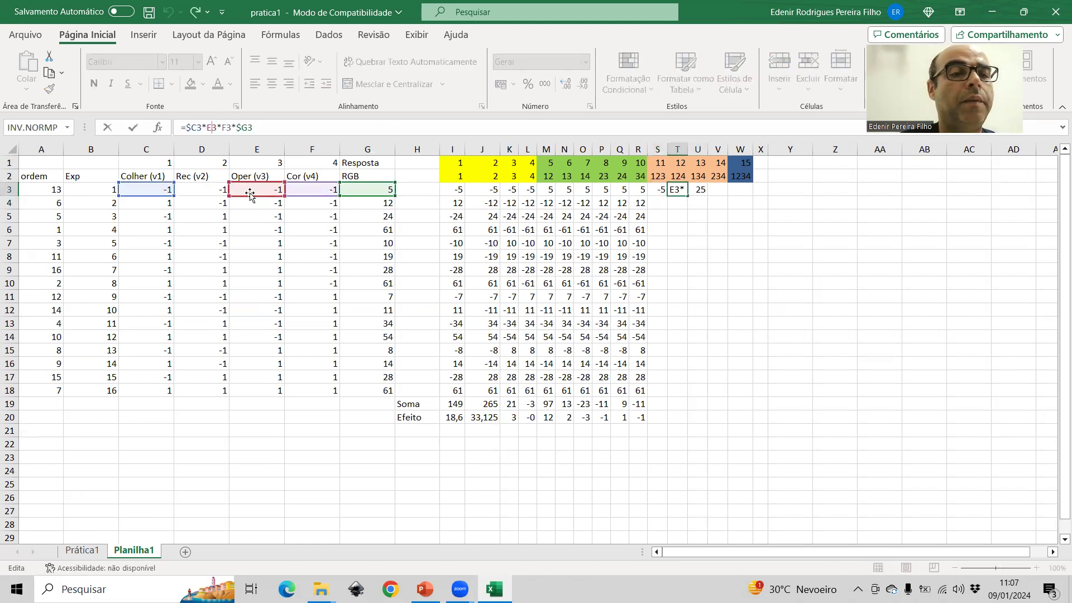
{"action": "left_click", "coordinate": [223, 195]}
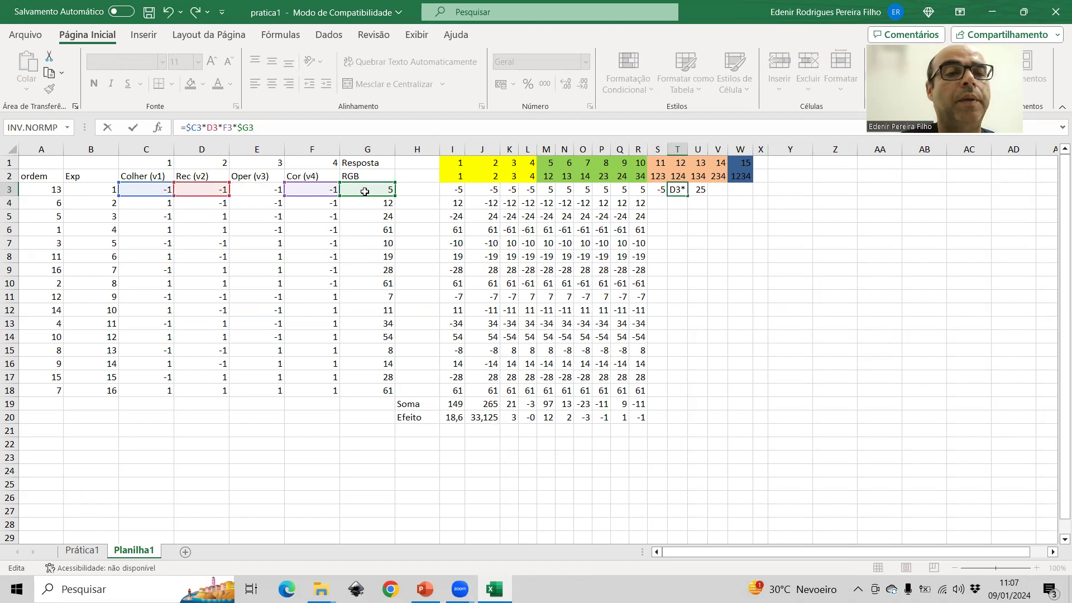
{"action": "key", "text": "Return"}
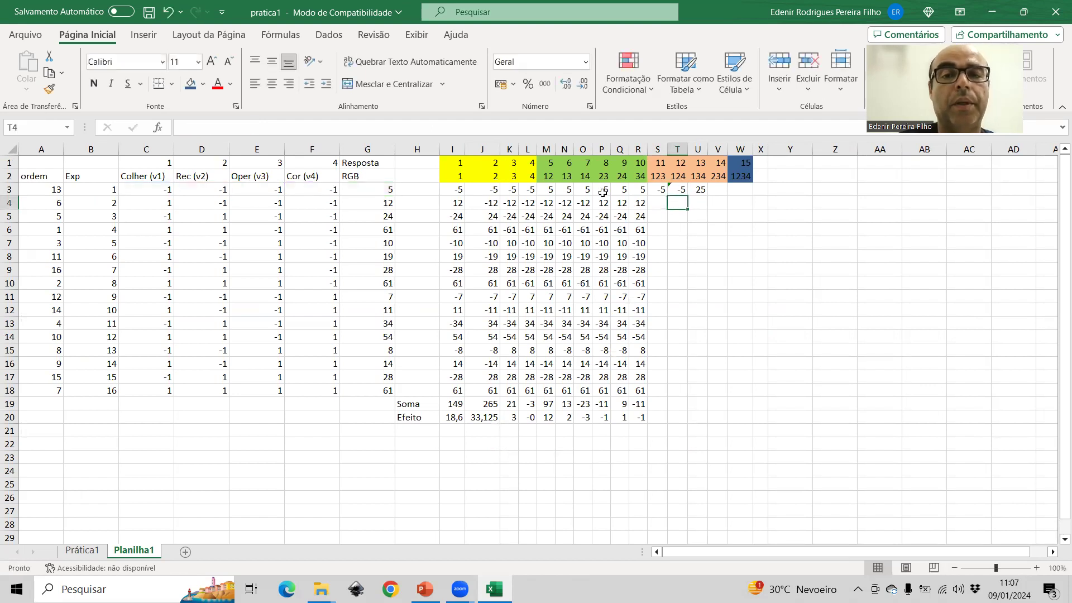
Move the cell references of the 134 interaction formula in U3 to make it =$C3*E3*F3*$G3.
{"action": "left_click", "coordinate": [705, 189]}
{"action": "left_click", "coordinate": [218, 127]}
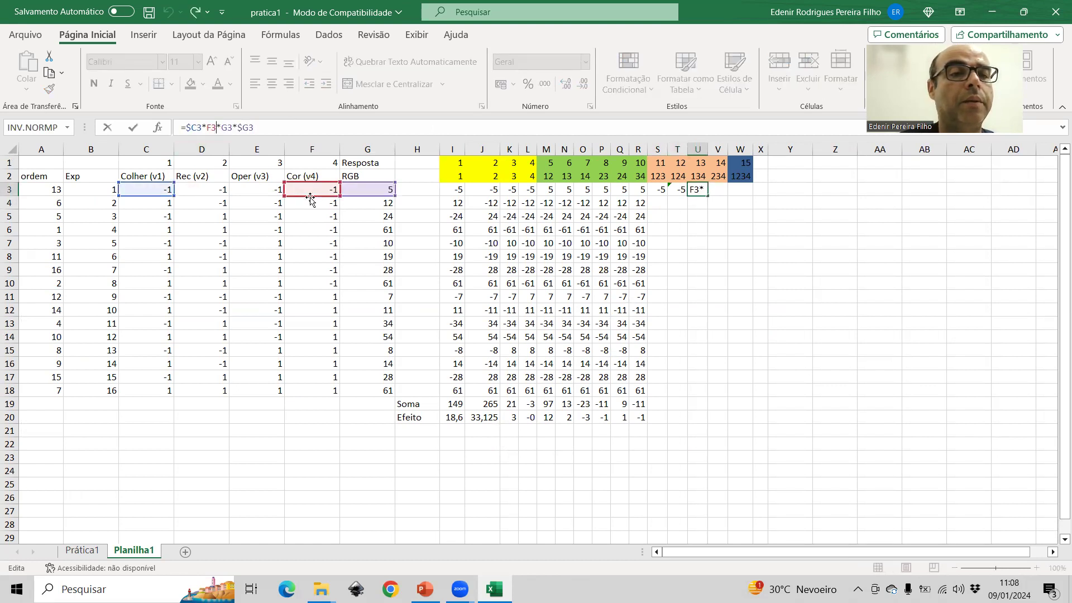
{"action": "key", "text": "Left"}
{"action": "key", "text": "Left"}
{"action": "key", "text": "Right"}
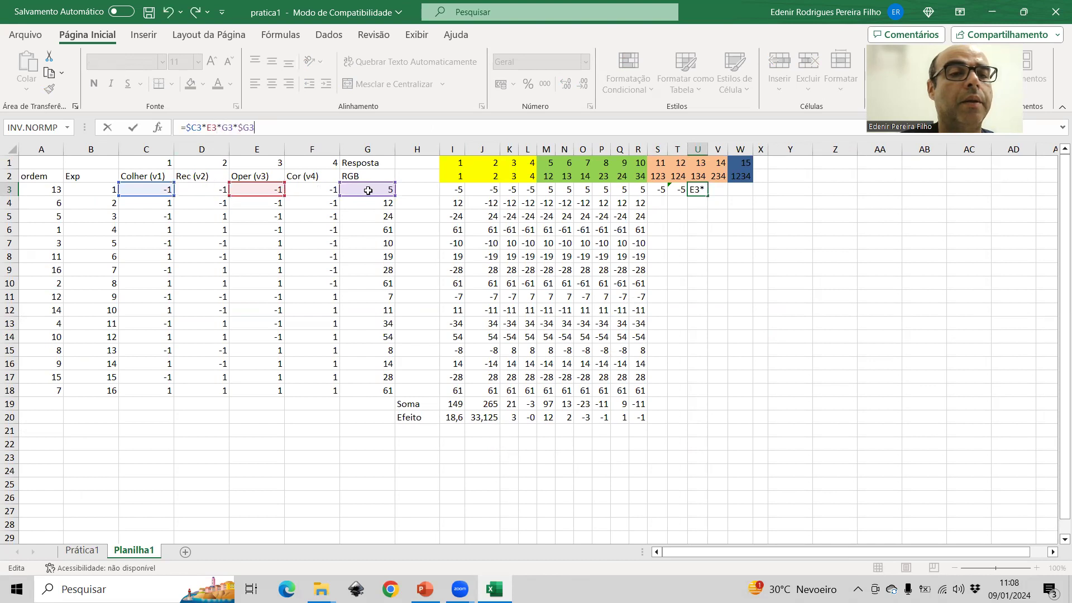
{"action": "left_click", "coordinate": [315, 192]}
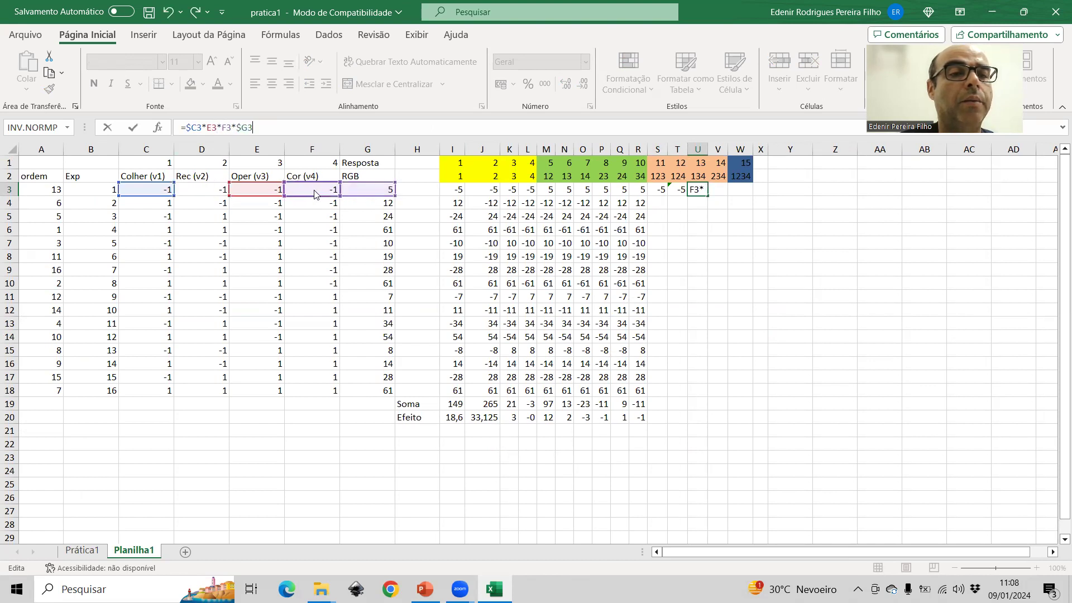
{"action": "key", "text": "Return"}
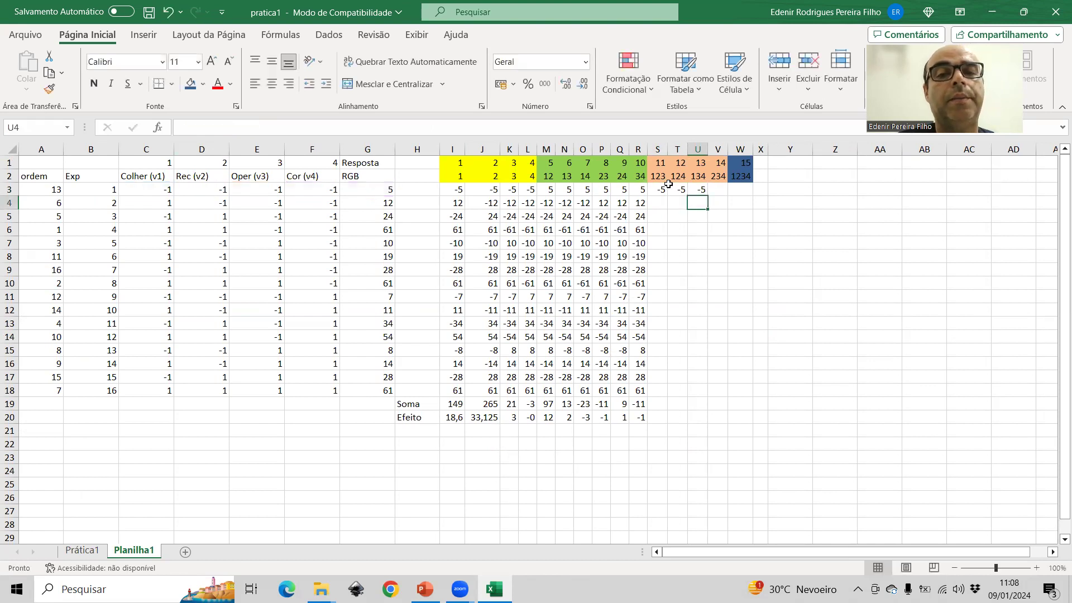
Enter the 234 interaction formula in V3 as =D3*E3*F3*G3.
{"action": "left_click", "coordinate": [722, 185]}
{"action": "type", "text": "="}
{"action": "left_click", "coordinate": [217, 188]}
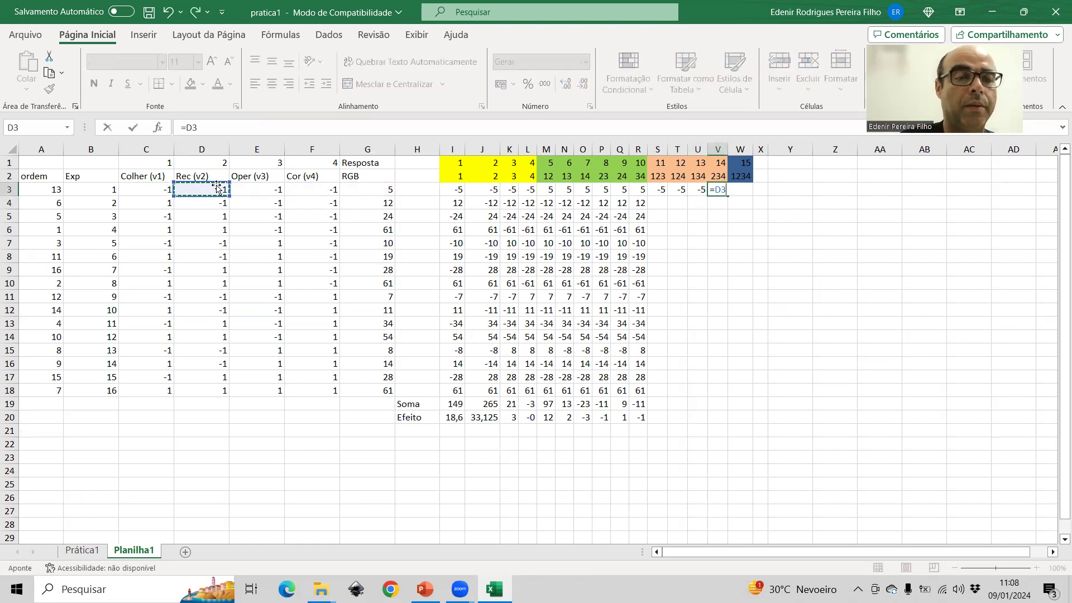
{"action": "type", "text": "*"}
{"action": "left_click", "coordinate": [245, 187]}
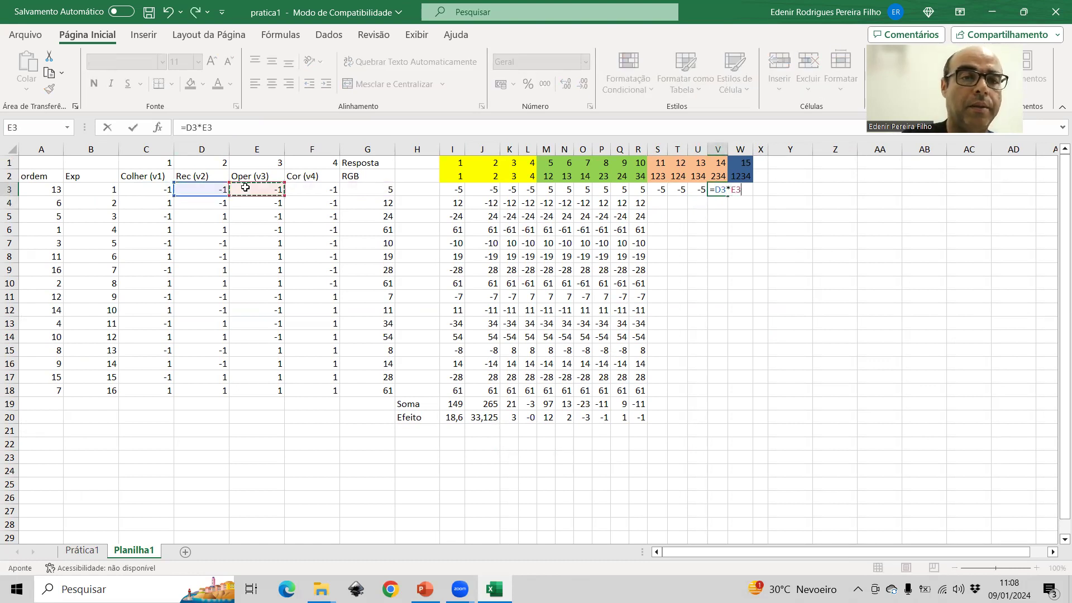
{"action": "type", "text": "*"}
{"action": "left_click", "coordinate": [300, 188]}
{"action": "type", "text": "*"}
{"action": "left_click", "coordinate": [368, 188]}
{"action": "key", "text": "Return"}
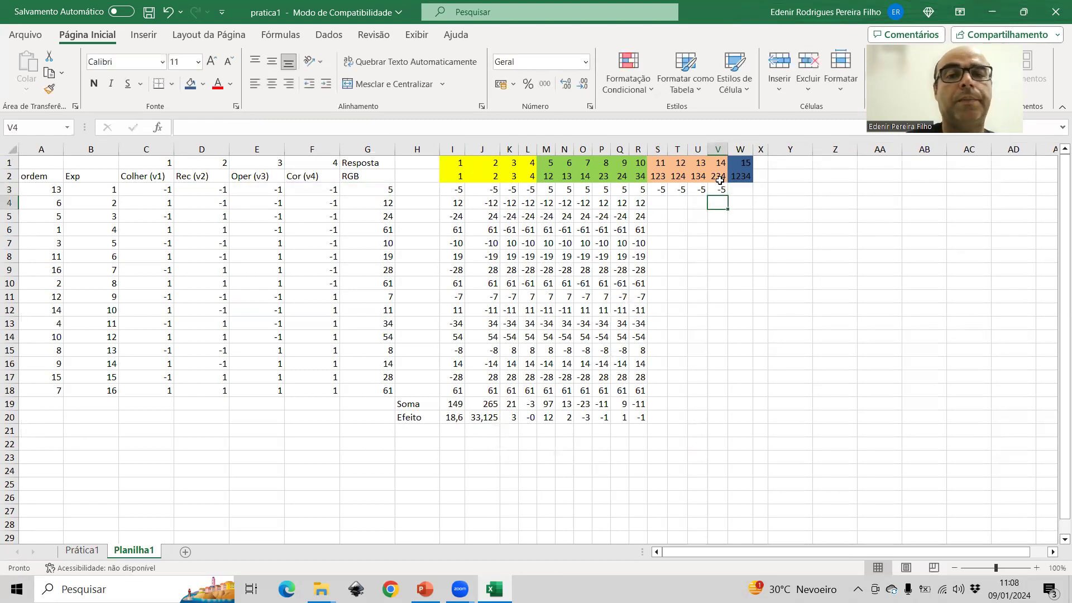
Enter the 1234 interaction formula in W3 as =C3*D3*E3*F3*G3.
{"action": "left_click", "coordinate": [747, 188]}
{"action": "type", "text": "="}
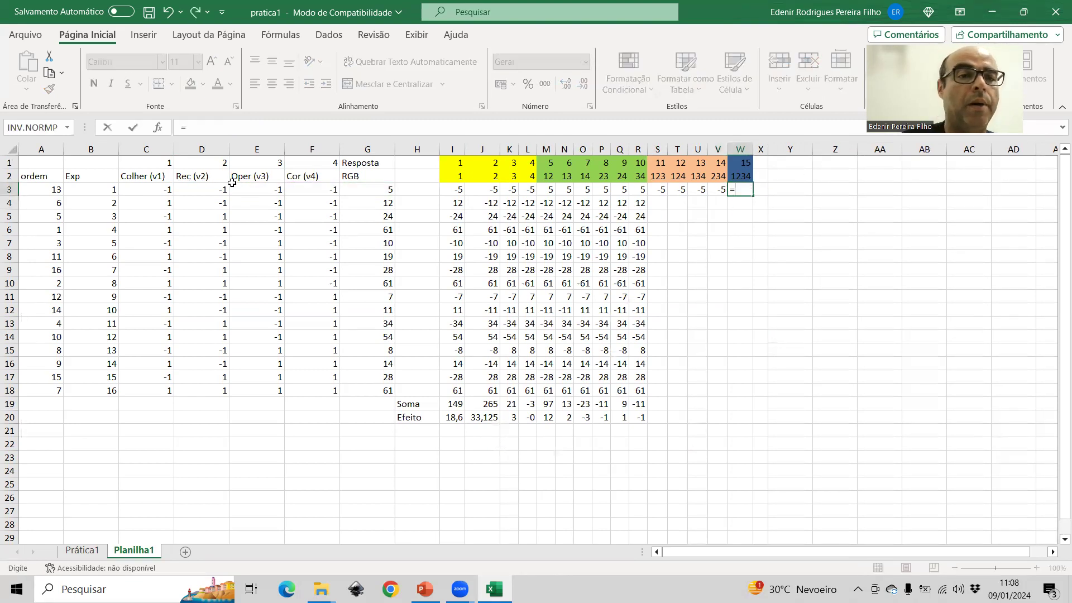
{"action": "left_click", "coordinate": [154, 191]}
{"action": "type", "text": "*"}
{"action": "left_click", "coordinate": [197, 191]}
{"action": "type", "text": "*"}
{"action": "left_click", "coordinate": [252, 191]}
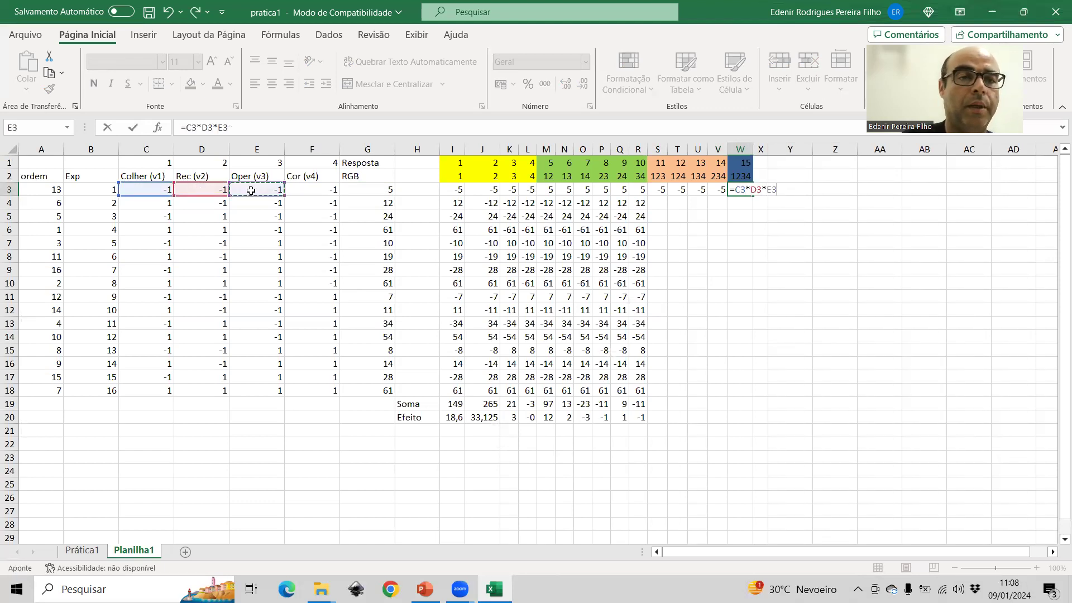
{"action": "type", "text": "*"}
{"action": "left_click", "coordinate": [328, 191]}
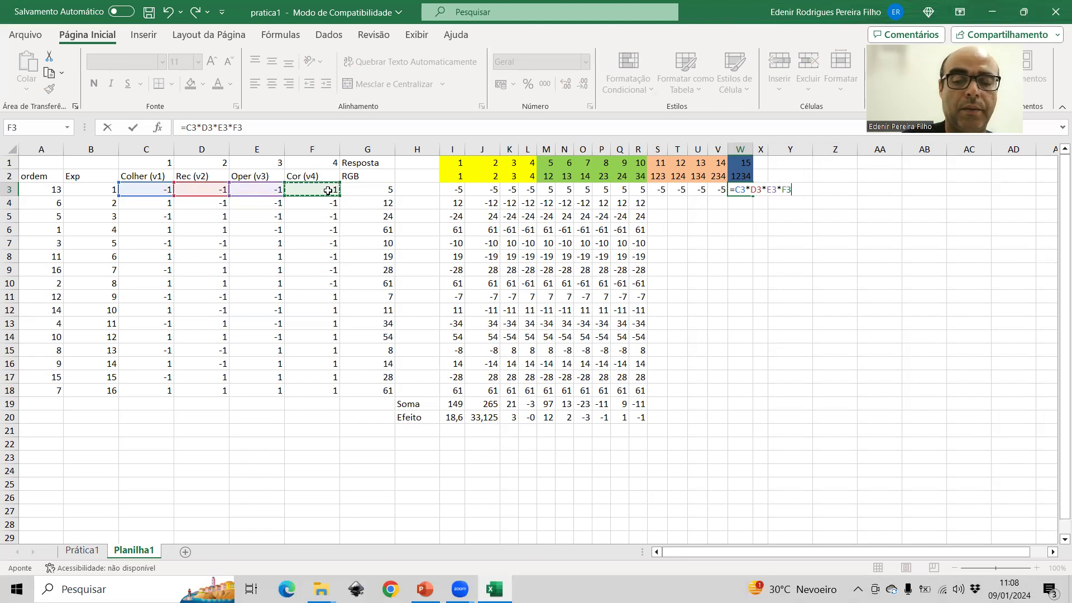
{"action": "type", "text": "*"}
{"action": "left_click", "coordinate": [363, 195]}
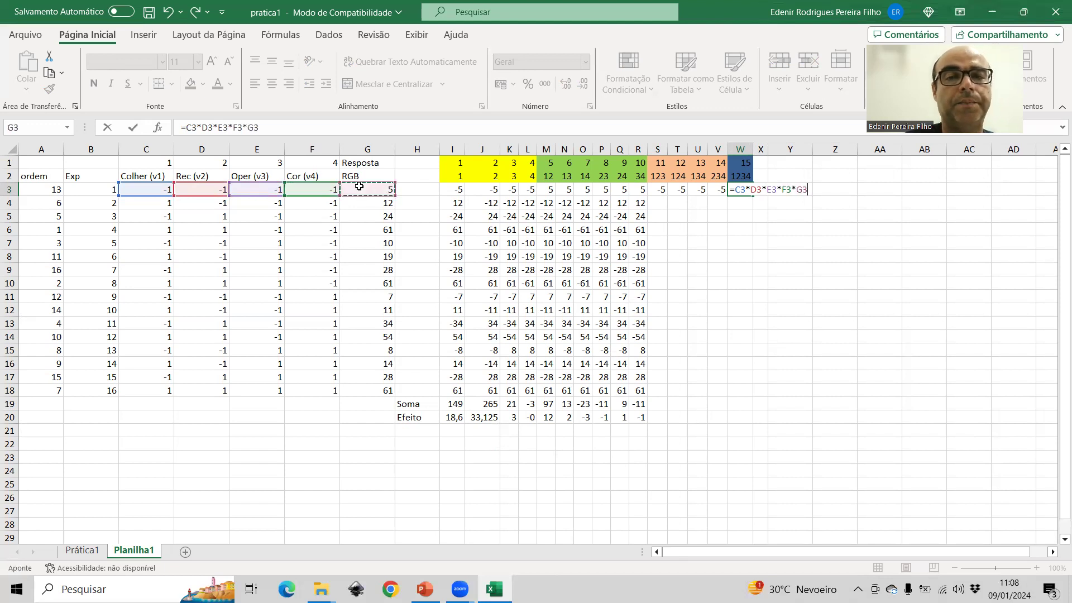
{"action": "key", "text": "Return"}
Fill the formulas in S3:W3 down to row 18 and extend the Soma and Efeito formulas from column R to column W.
{"action": "left_click_drag", "start_coordinate": [659, 190], "coordinate": [744, 391]}
{"action": "left_click_drag", "start_coordinate": [626, 403], "coordinate": [748, 429]}
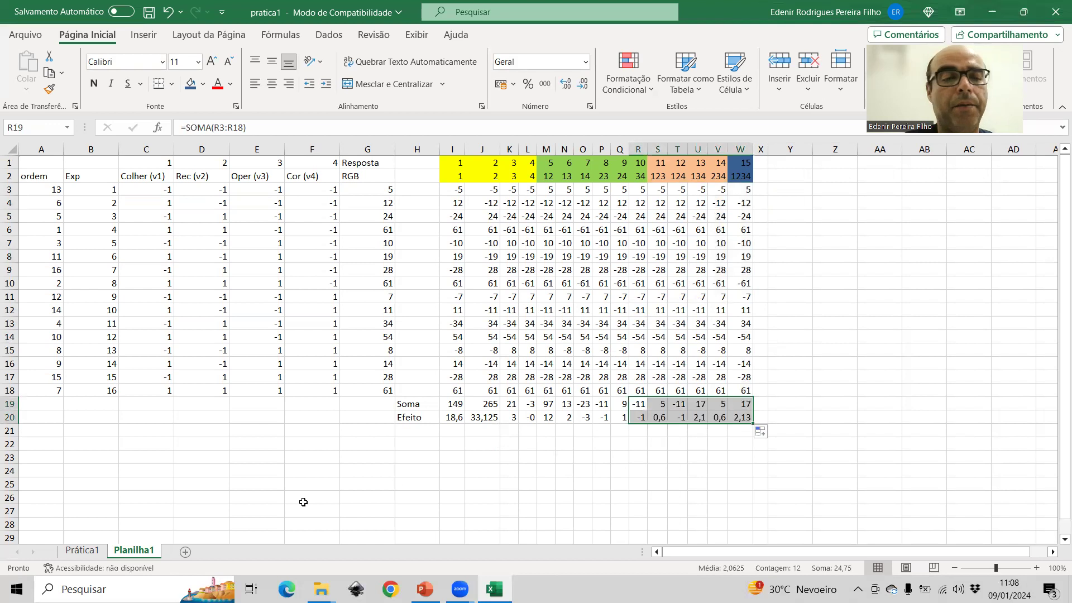
Copy the Efeito row H38:W38 from Prática1 and paste it as values into Planilha1 starting at H21.
{"action": "left_click", "coordinate": [89, 550]}
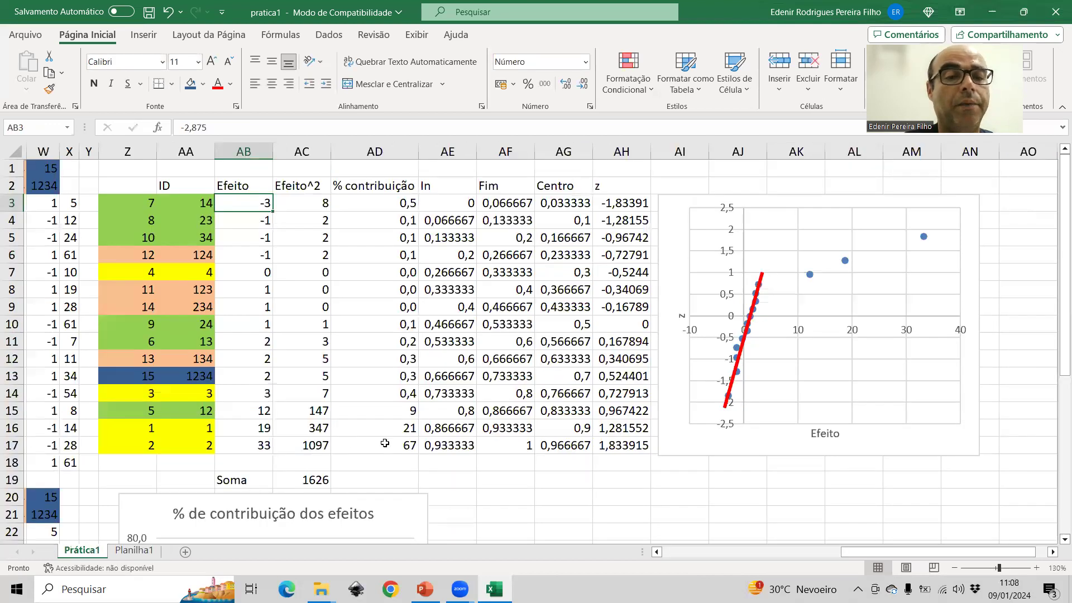
{"action": "left_click", "coordinate": [772, 550]}
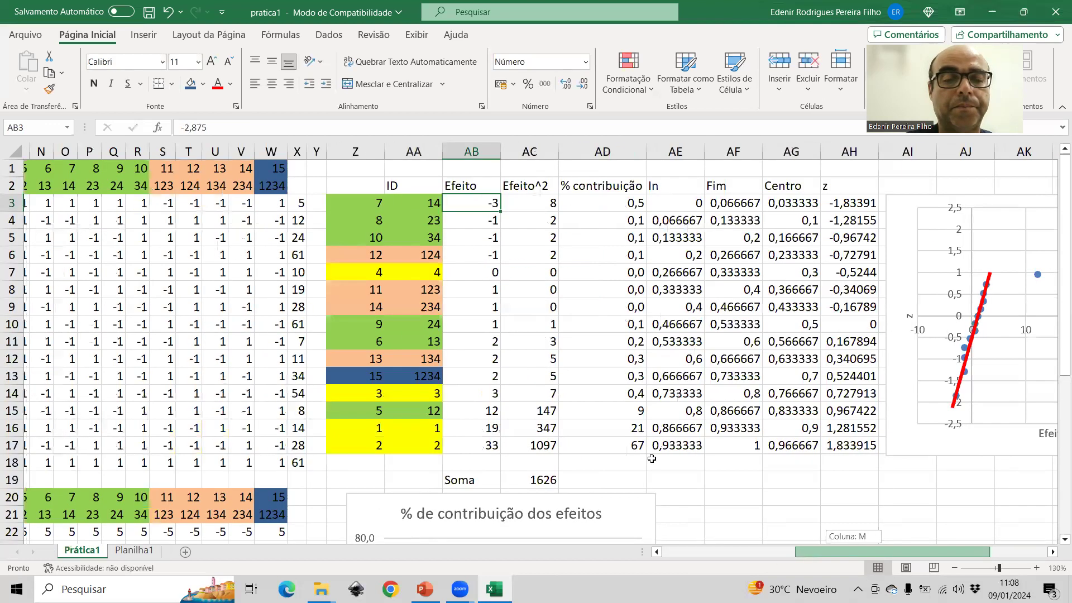
{"action": "scroll", "coordinate": [568, 443], "scroll_direction": "down", "scroll_amount": 8}
{"action": "left_click_drag", "start_coordinate": [505, 398], "coordinate": [900, 393]}
{"action": "key", "text": "ctrl+c"}
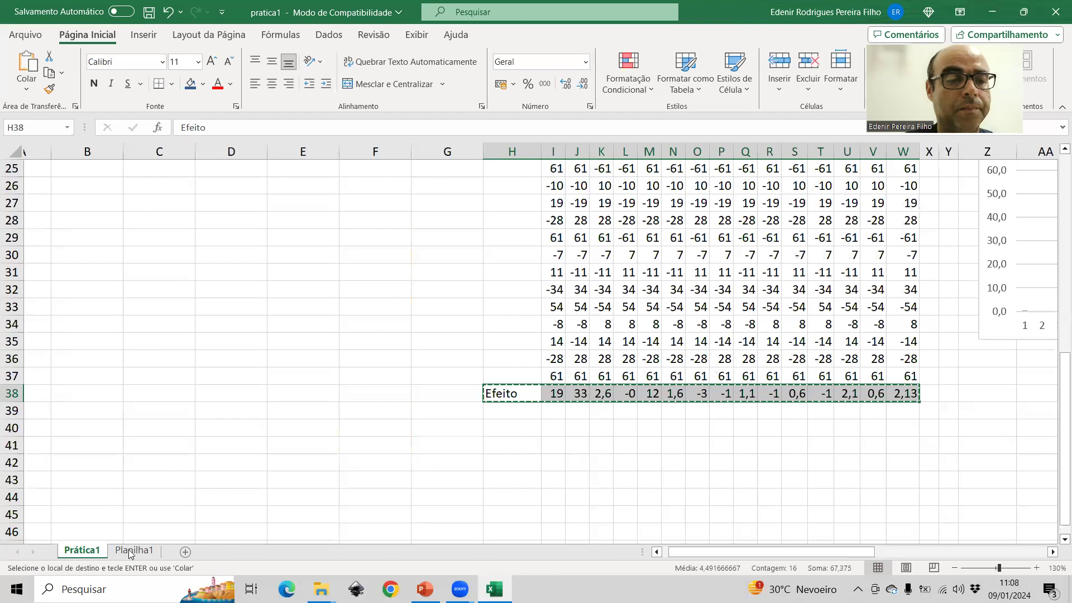
{"action": "left_click", "coordinate": [131, 550]}
{"action": "right_click", "coordinate": [424, 430]}
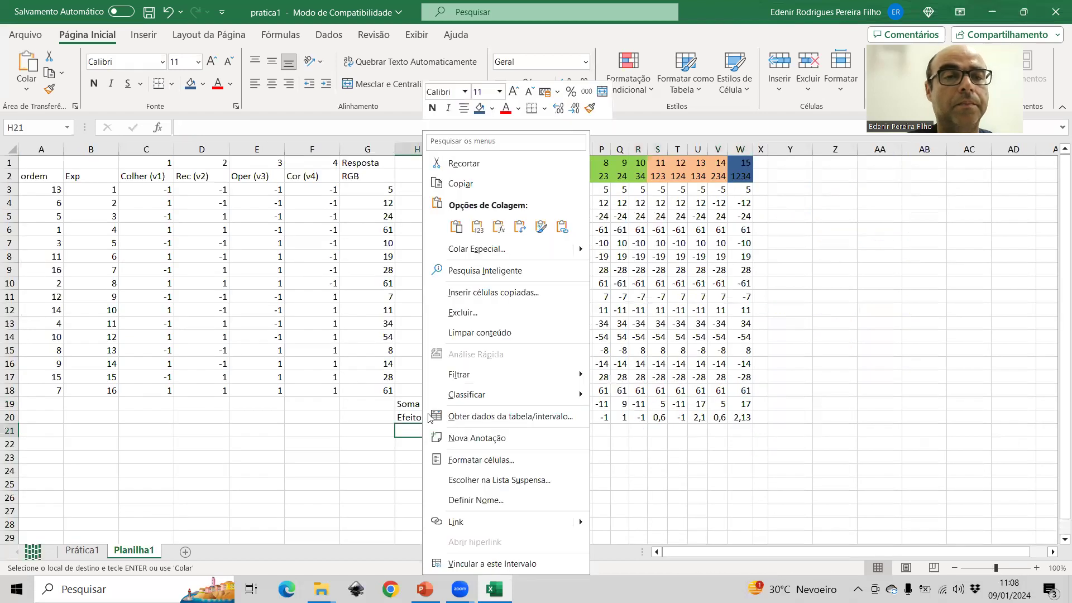
{"action": "left_click", "coordinate": [477, 227]}
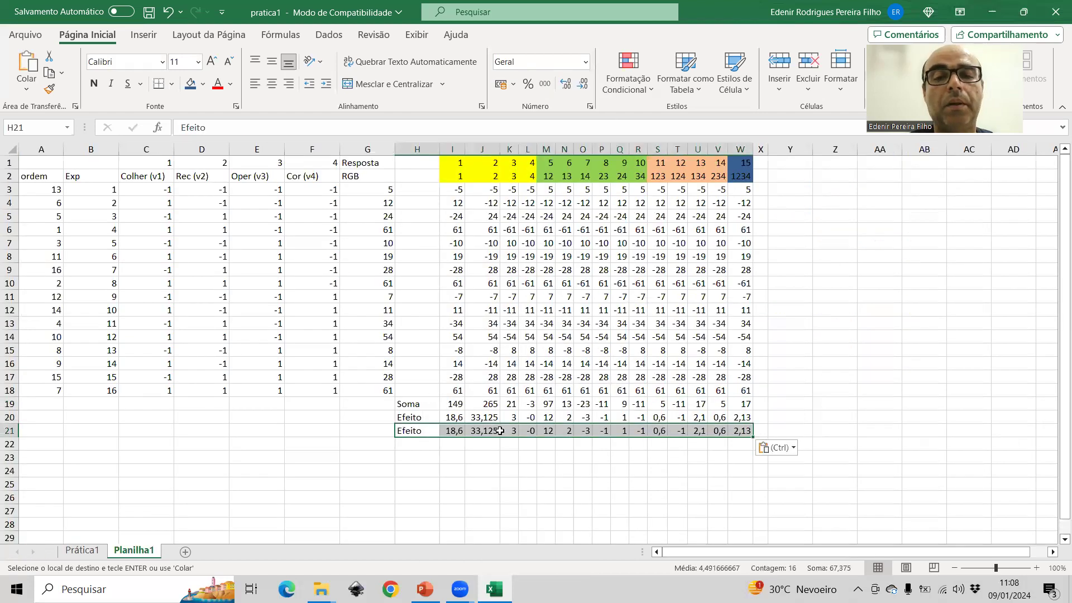
Label H22 "Diferença" and enter =I20-I21 in I22 to subtract the pasted effect from the calculated one.
{"action": "left_click", "coordinate": [423, 442]}
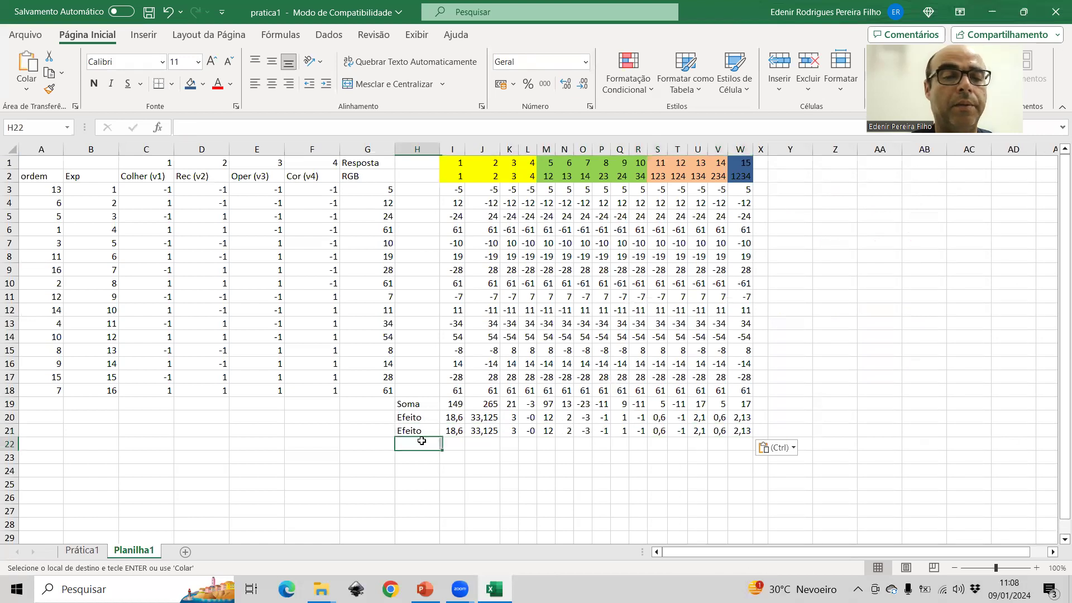
{"action": "type", "text": "Diferença"}
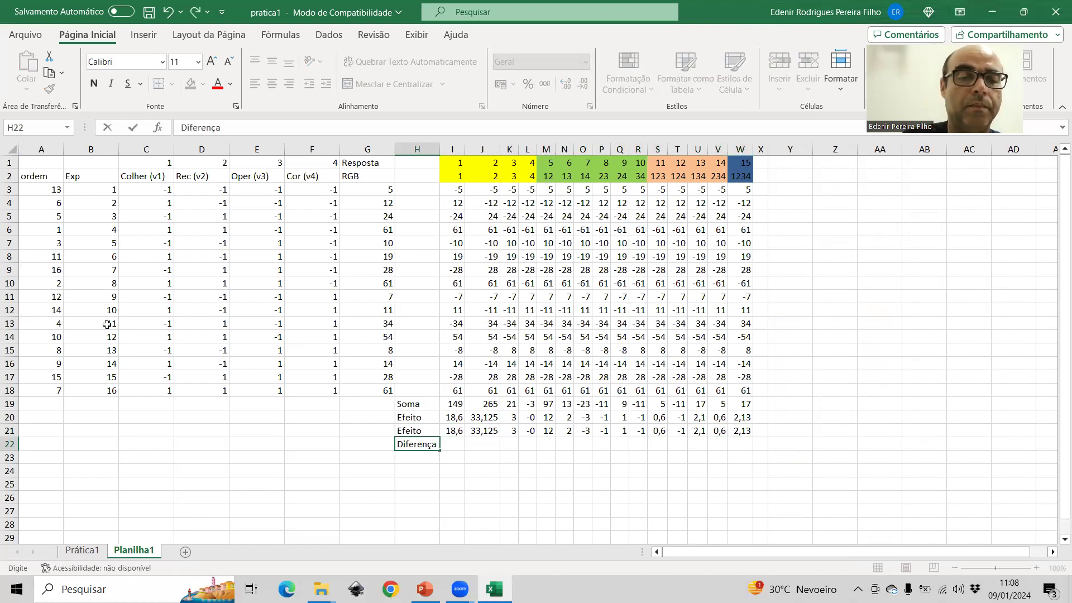
{"action": "key", "text": "Tab"}
{"action": "type", "text": "="}
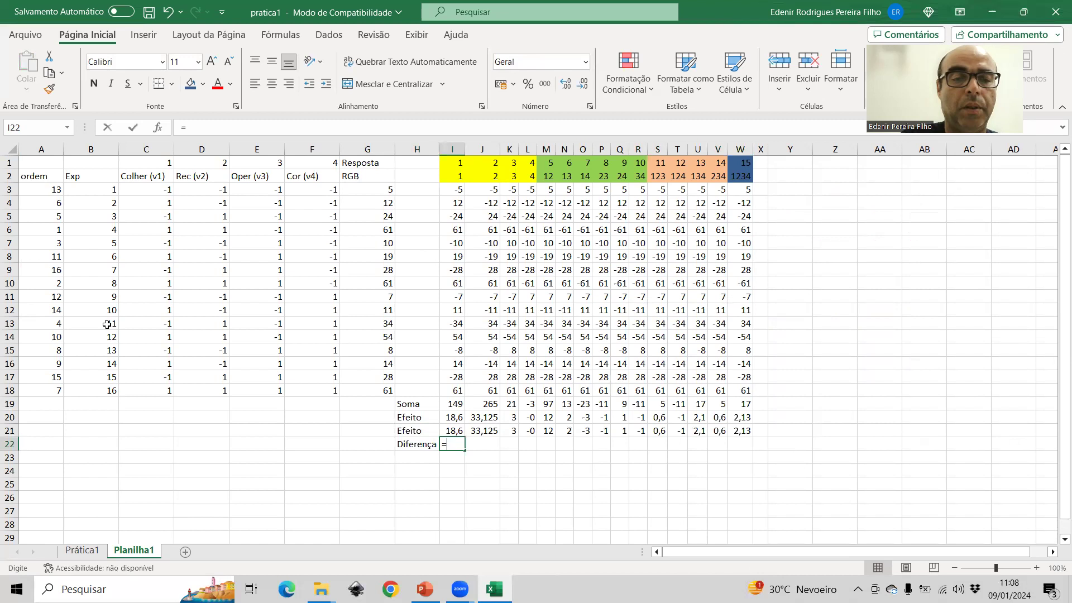
{"action": "left_click", "coordinate": [453, 419]}
{"action": "type", "text": "-"}
{"action": "left_click", "coordinate": [451, 430]}
{"action": "key", "text": "Return"}
Fill the difference formula from I22 across to W22 and clear X22.
{"action": "left_click", "coordinate": [456, 441]}
{"action": "left_click_drag", "start_coordinate": [465, 450], "coordinate": [756, 442]}
{"action": "left_click", "coordinate": [756, 443]}
{"action": "key", "text": "Delete"}
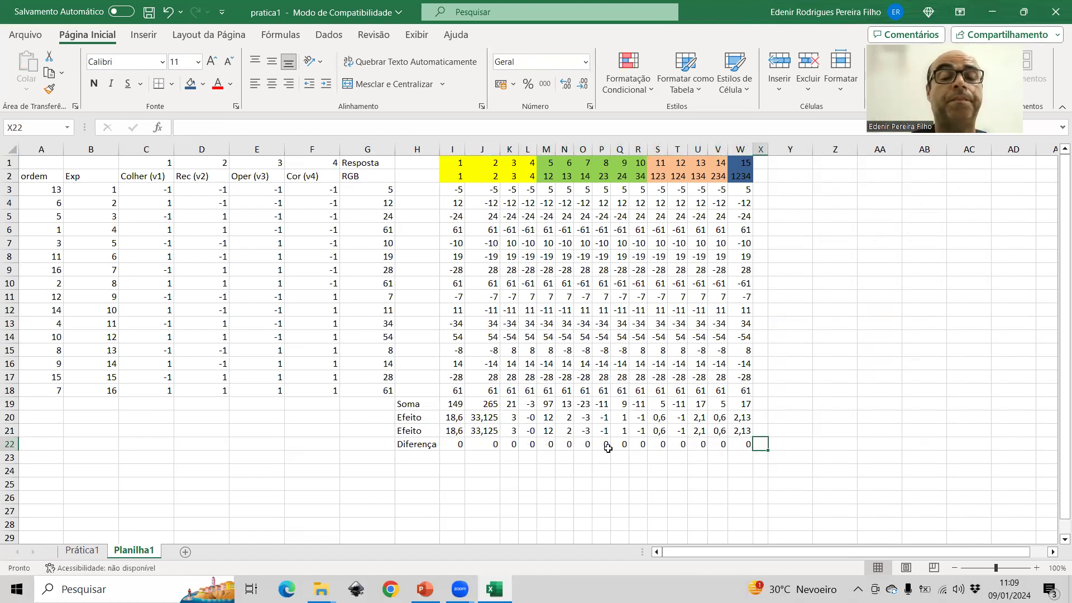